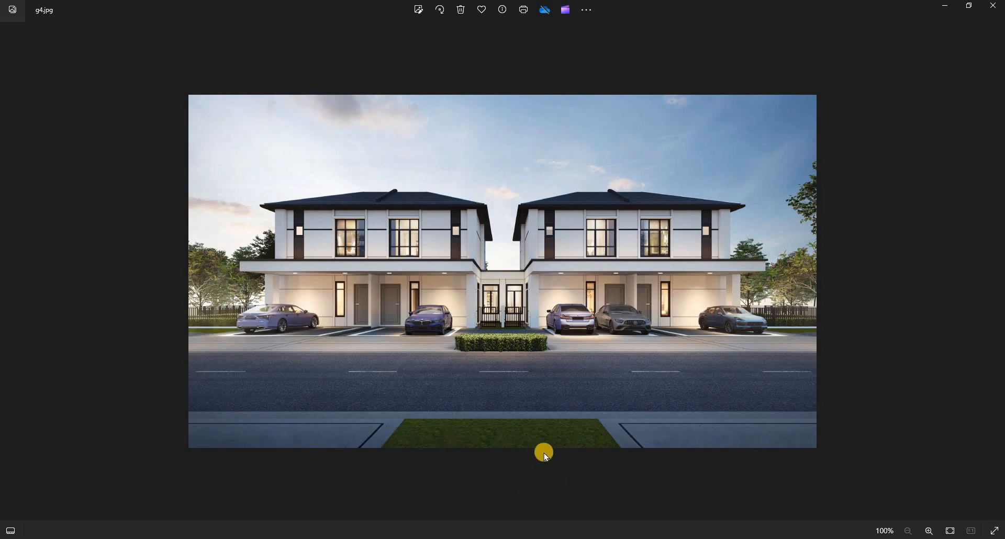
Switch to the wellington_floorplan-g4.jpg image and examine the Type G4 ground and upper floor plans.
click(481, 531)
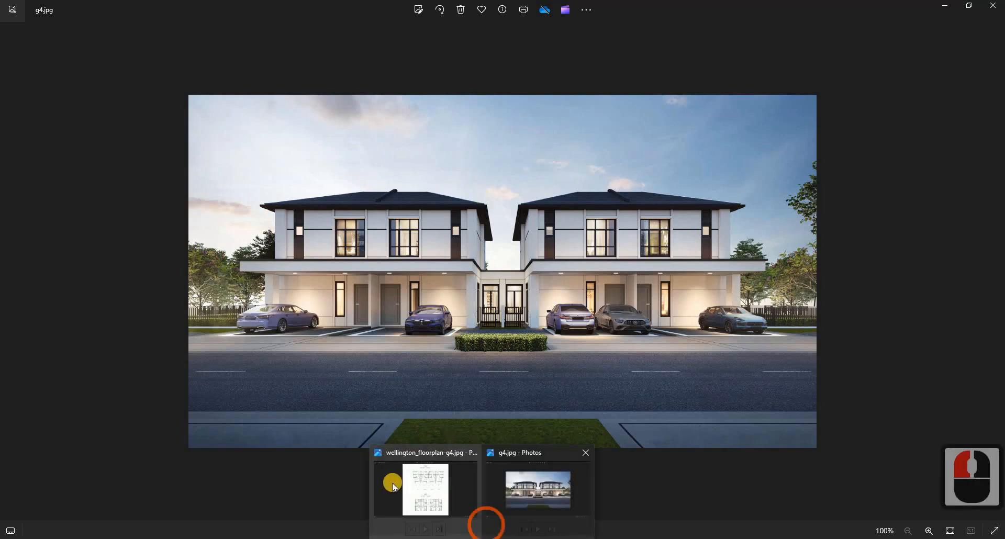
click(406, 419)
click(300, 273)
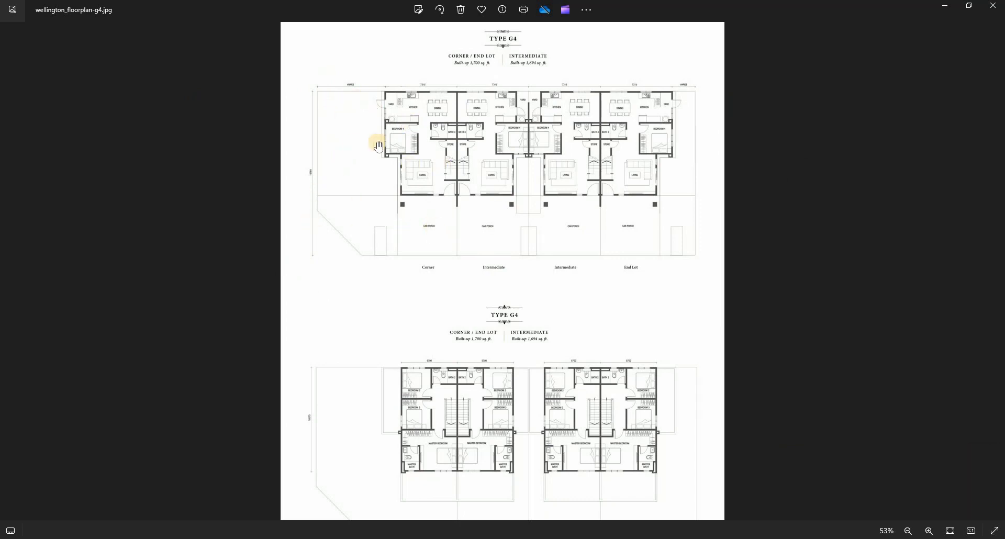
drag(424, 417, 431, 380)
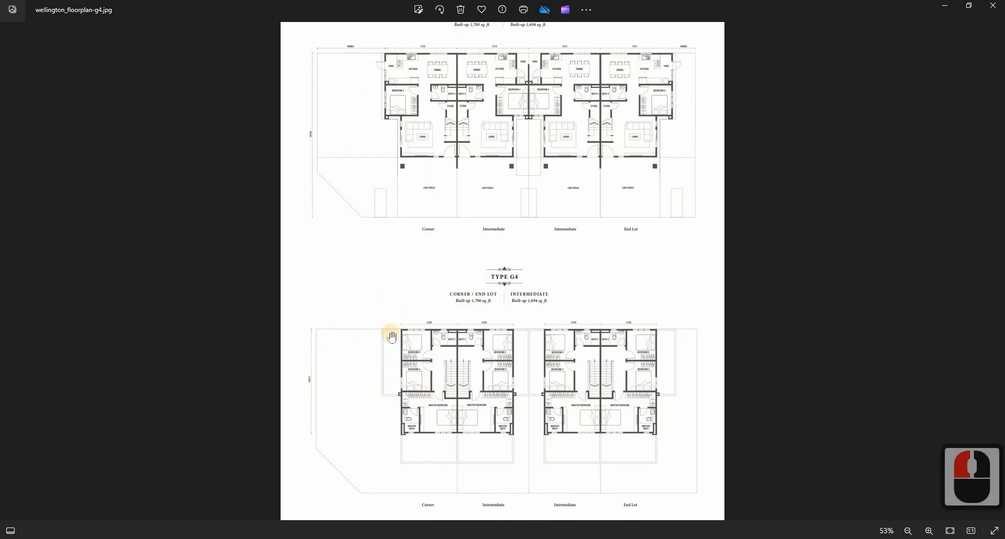
click(435, 385)
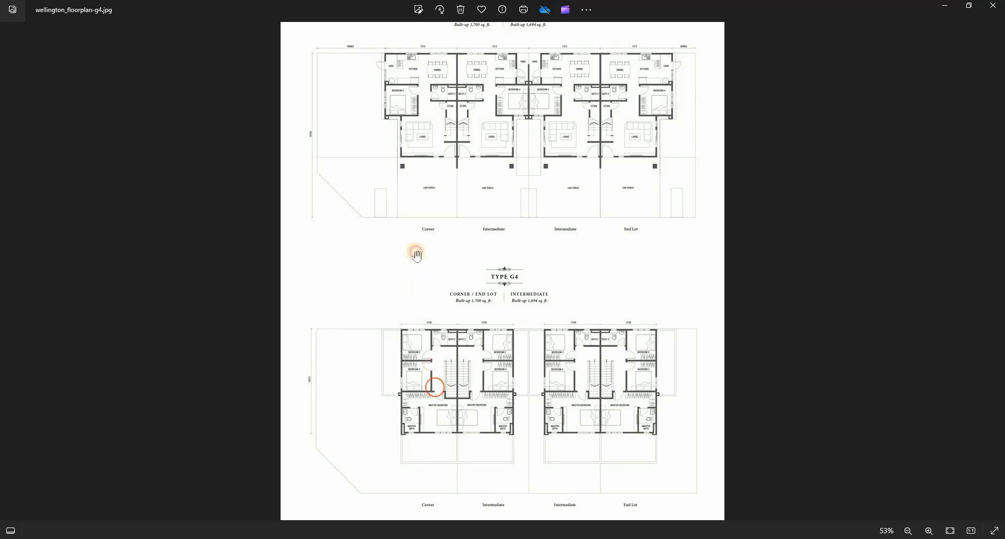
drag(430, 343, 431, 340)
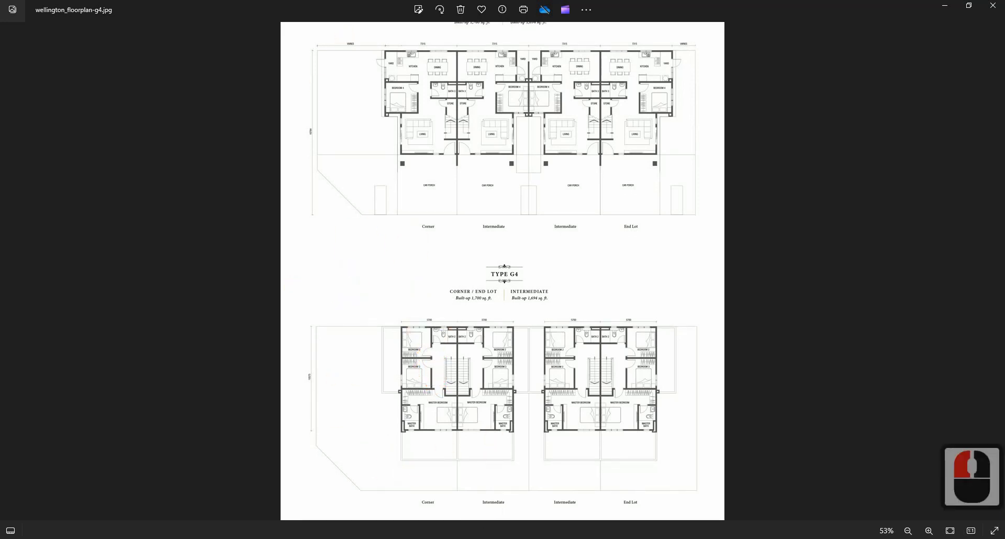
Return to the g4.jpg facade image and switch to the Firefox window with the Garden Home Type G4 ground floor plan.
mouse_move(482, 538)
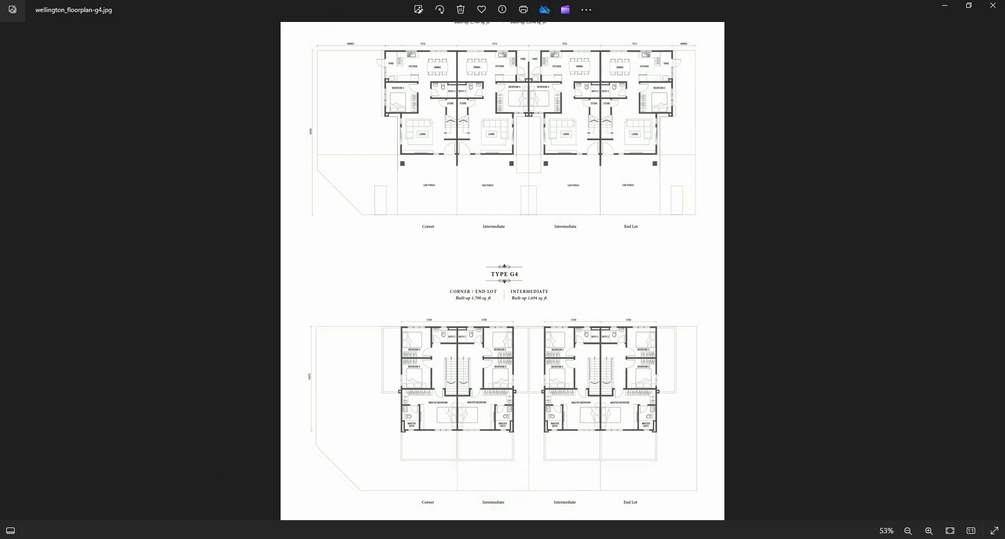
click(533, 492)
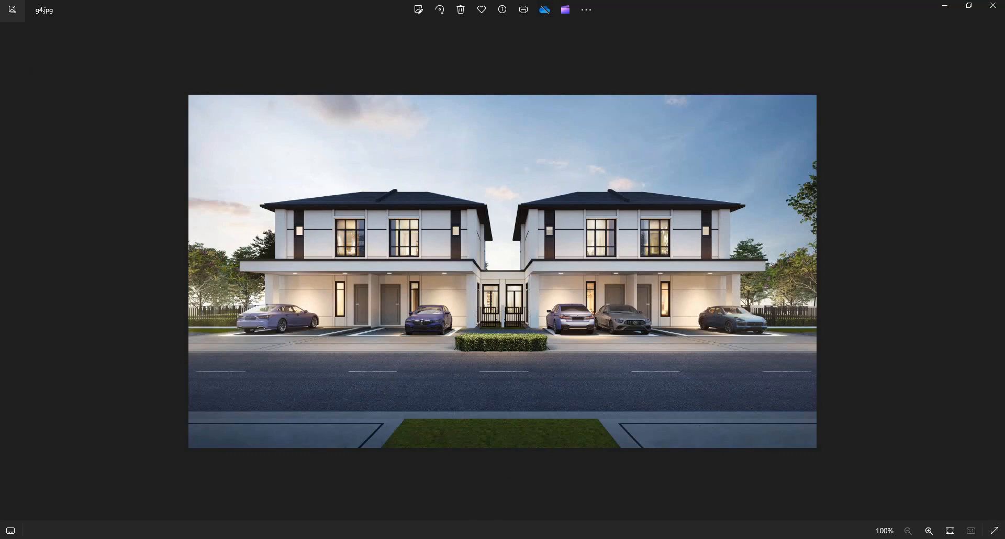
mouse_move(507, 538)
mouse_move(456, 538)
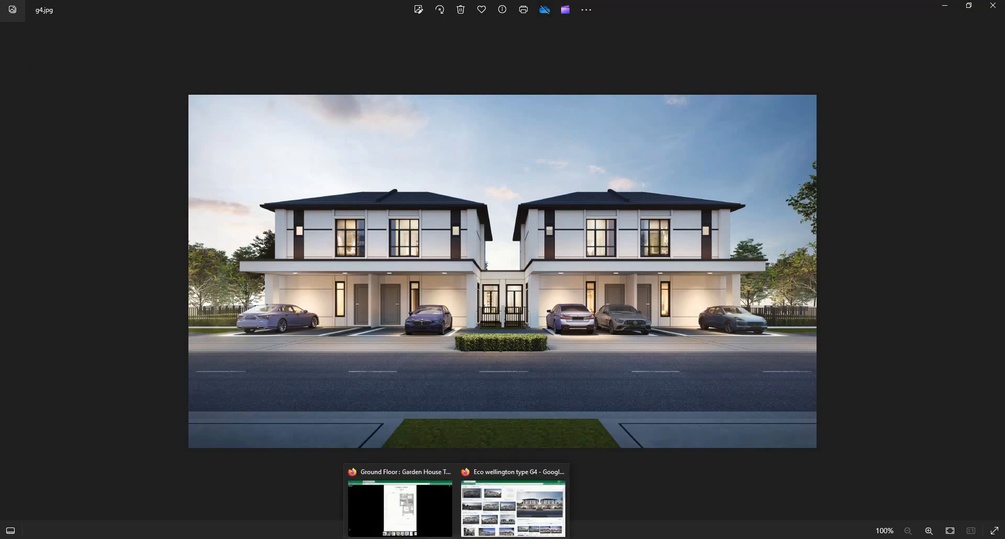
click(420, 533)
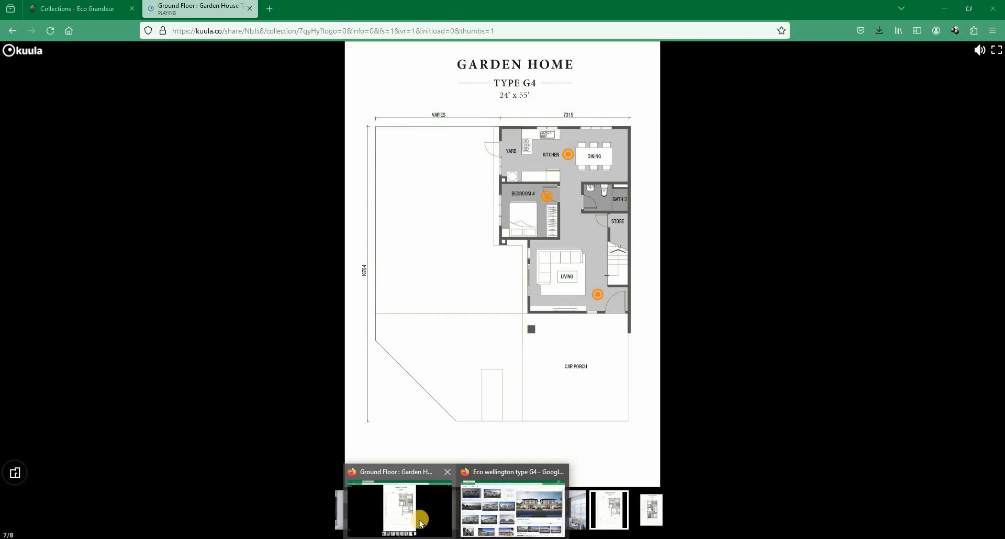
Open the Eco Grandeur Collections page and look through the Wellington Garden home types G1 to G4.
click(73, 11)
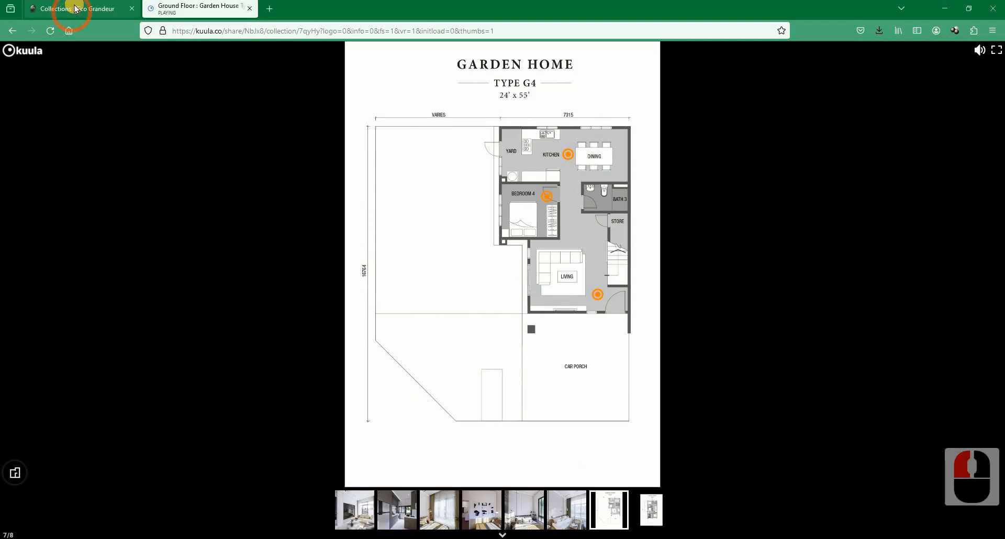
click(68, 10)
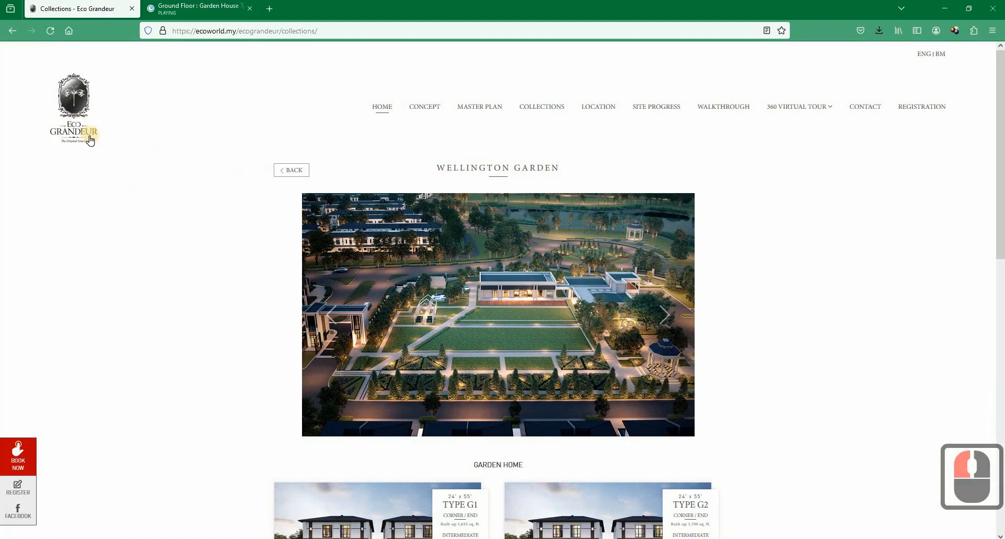
scroll(196, 335, down, 3)
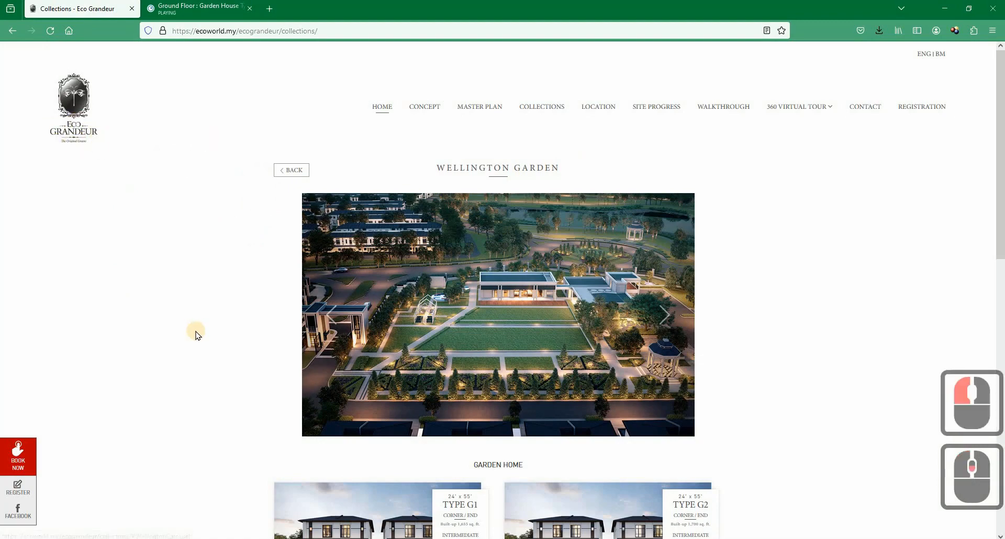
scroll(196, 333, up, 3)
scroll(215, 321, down, 2)
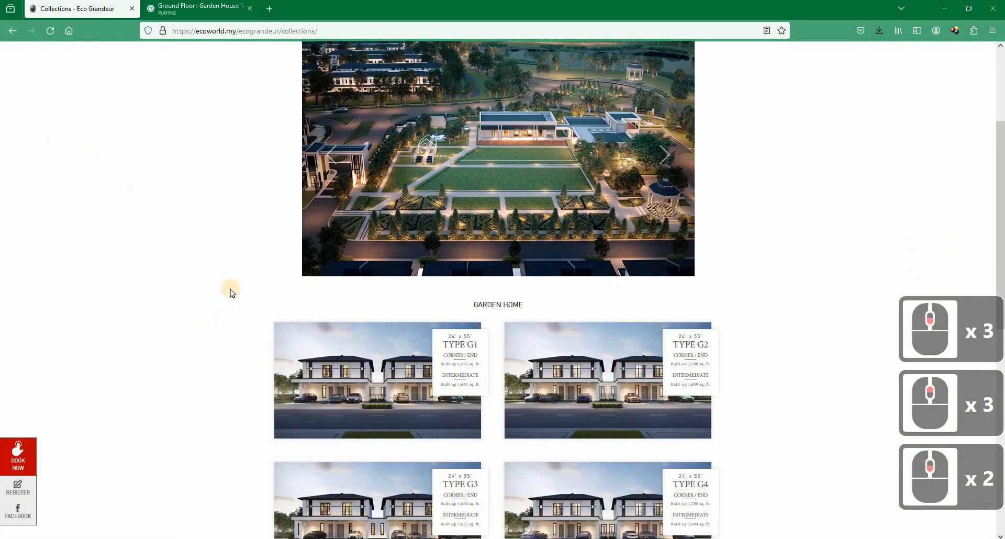
scroll(181, 354, up, 3)
scroll(180, 352, down, 3)
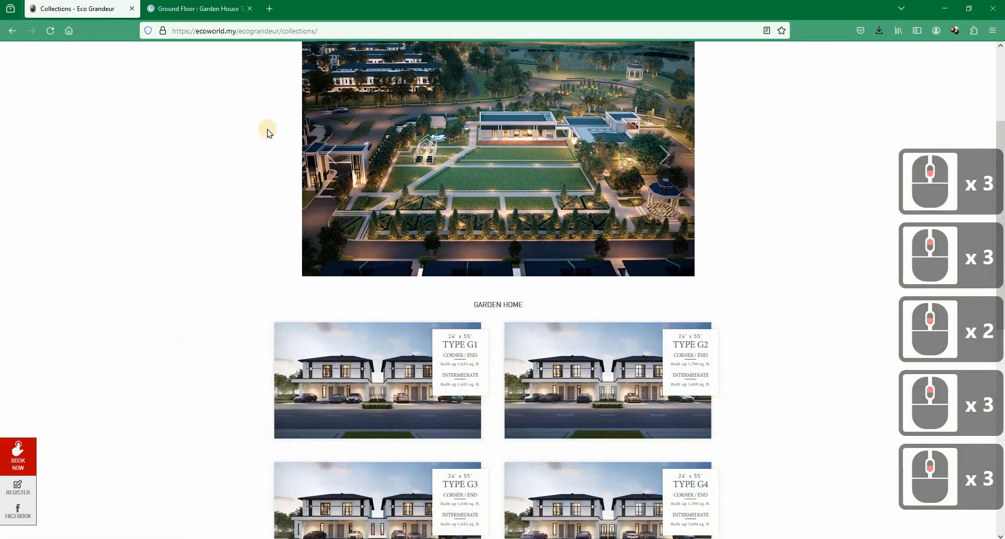
scroll(256, 115, up, 3)
scroll(213, 366, down, 5)
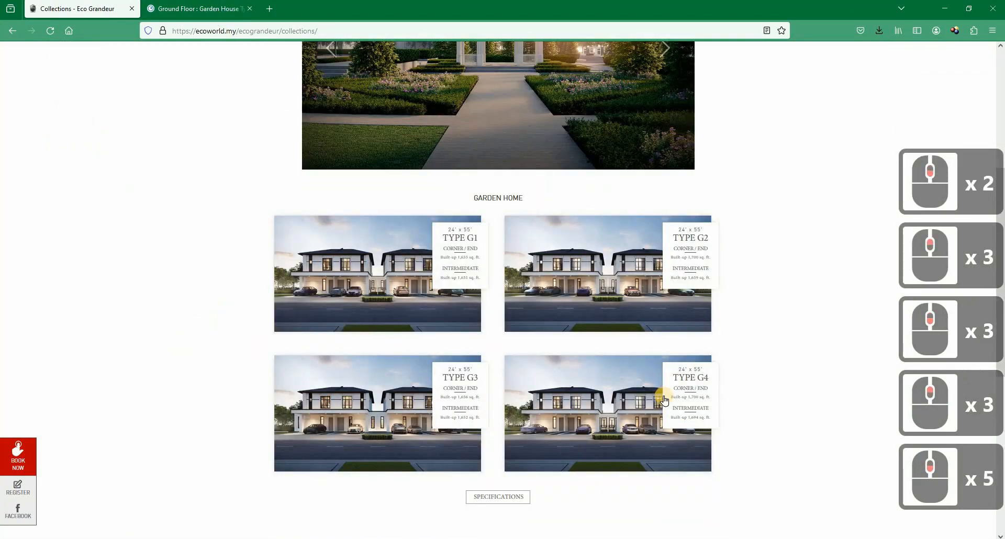
scroll(459, 171, up, 8)
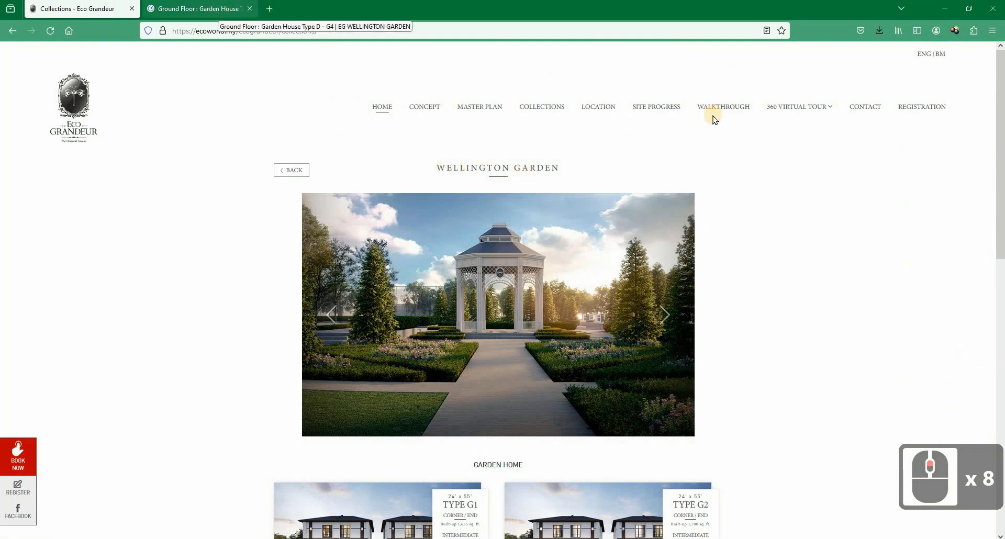
Show the website's 360 Virtual Tour options, return to the Type G4 ground floor plan and enter its living room view.
mouse_move(786, 112)
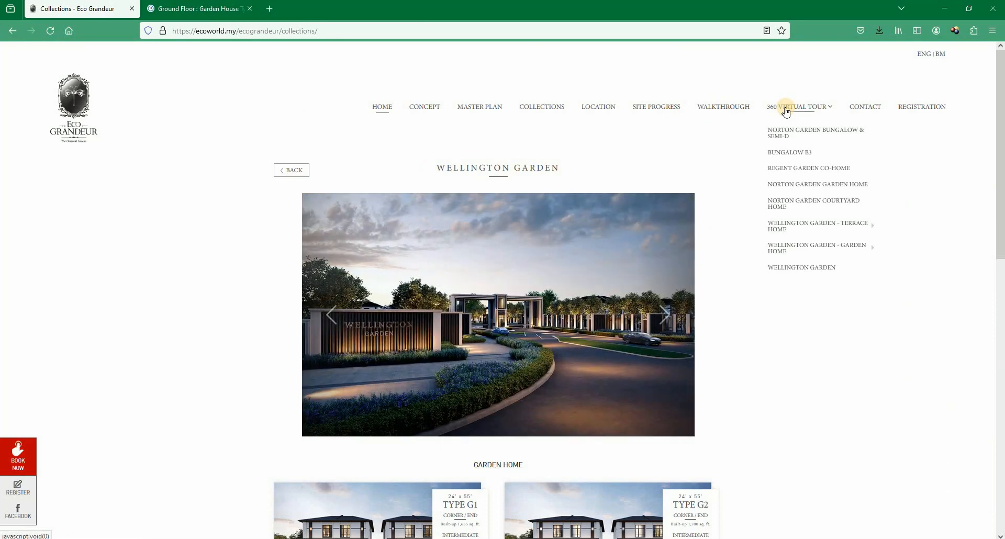
click(178, 9)
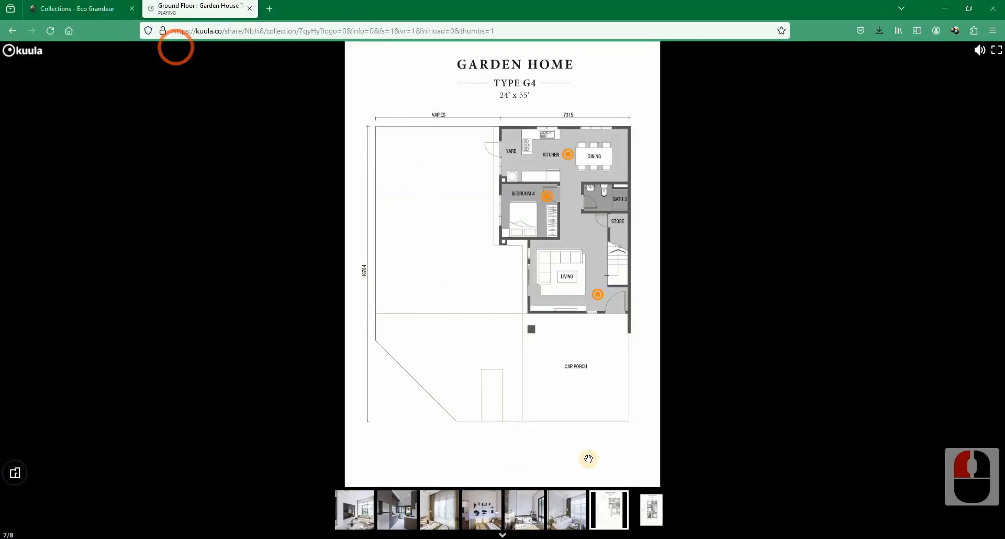
click(598, 296)
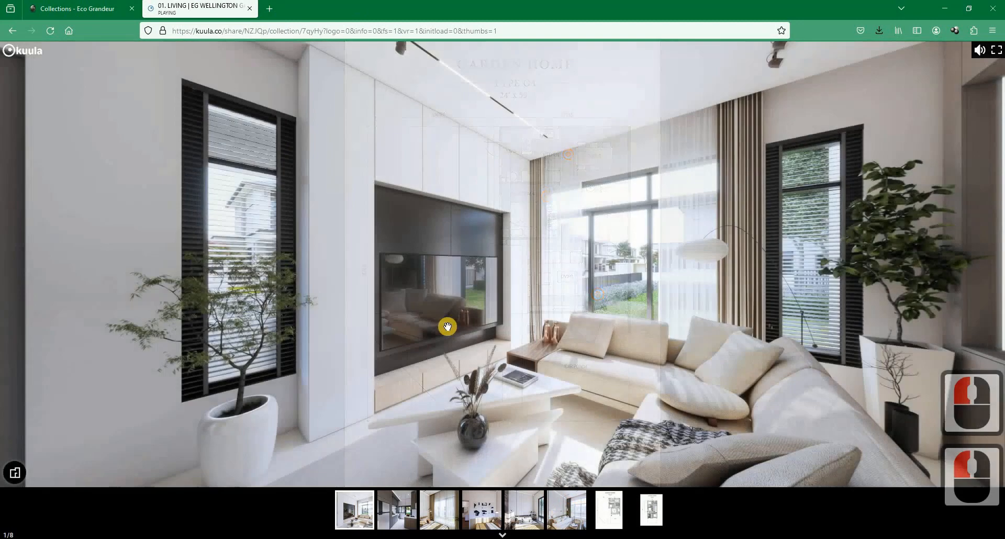
Look around the living room from the sofa to the staircase and enter the bedroom off the hallway.
drag(448, 327, 386, 301)
drag(386, 300, 272, 285)
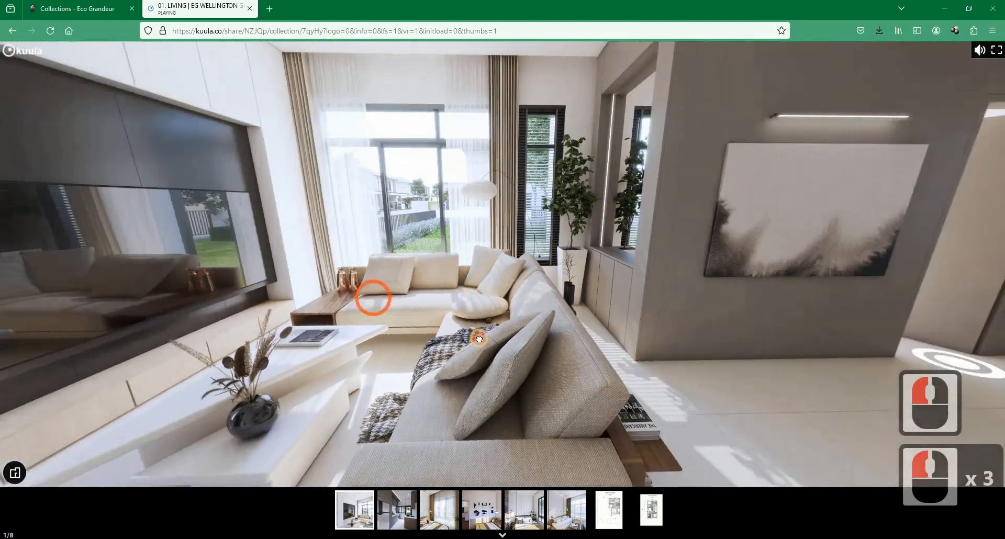
drag(561, 347, 403, 328)
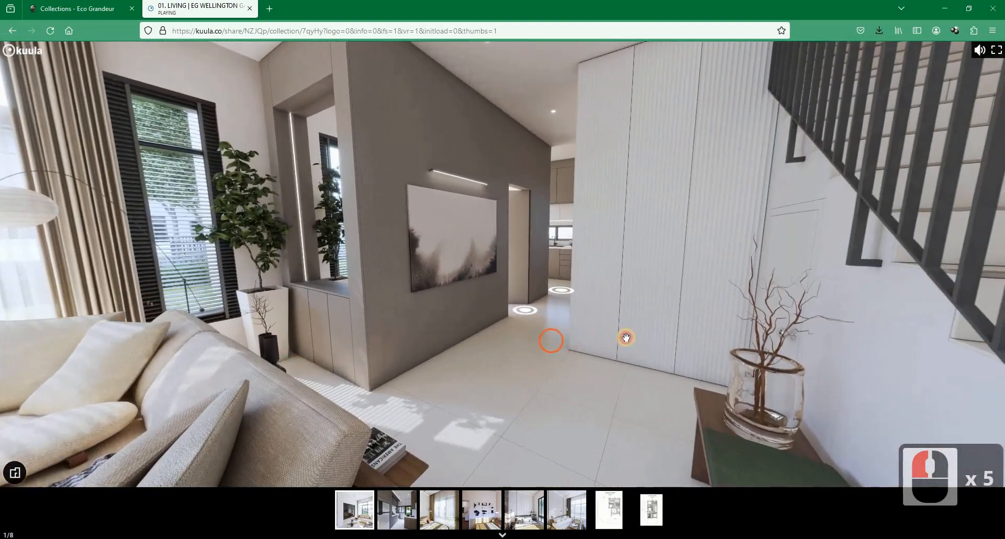
drag(631, 337, 502, 304)
drag(570, 408, 534, 451)
drag(634, 282, 514, 348)
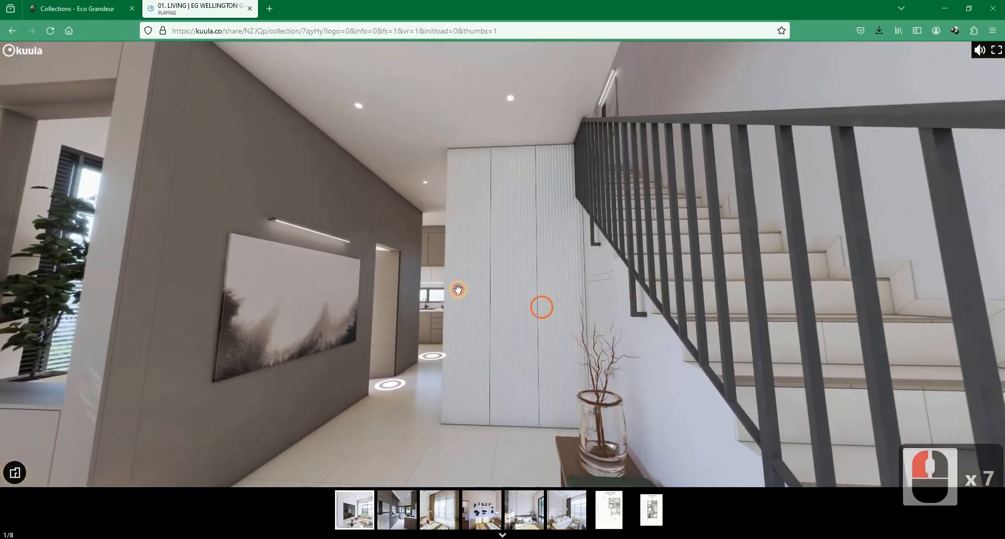
drag(421, 236, 490, 190)
drag(355, 380, 327, 354)
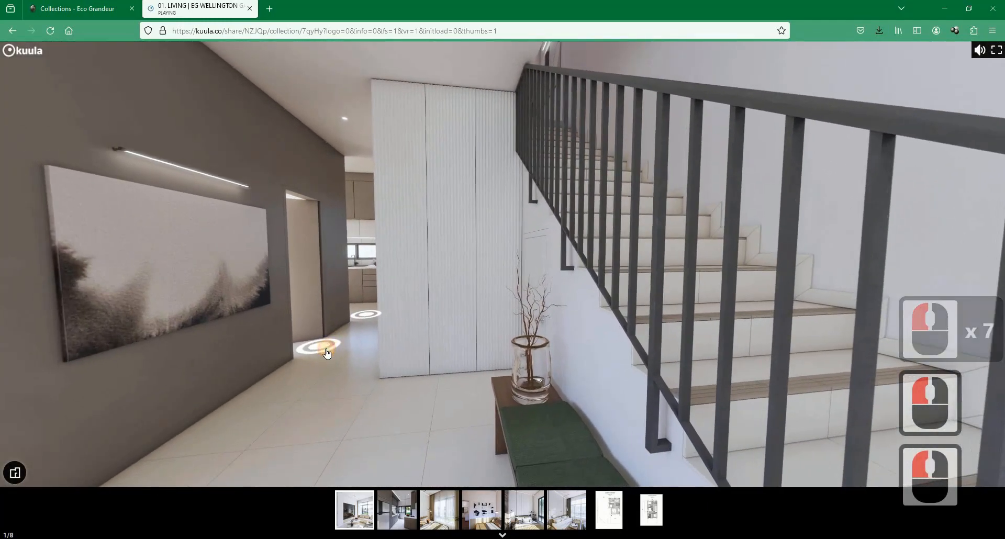
click(327, 347)
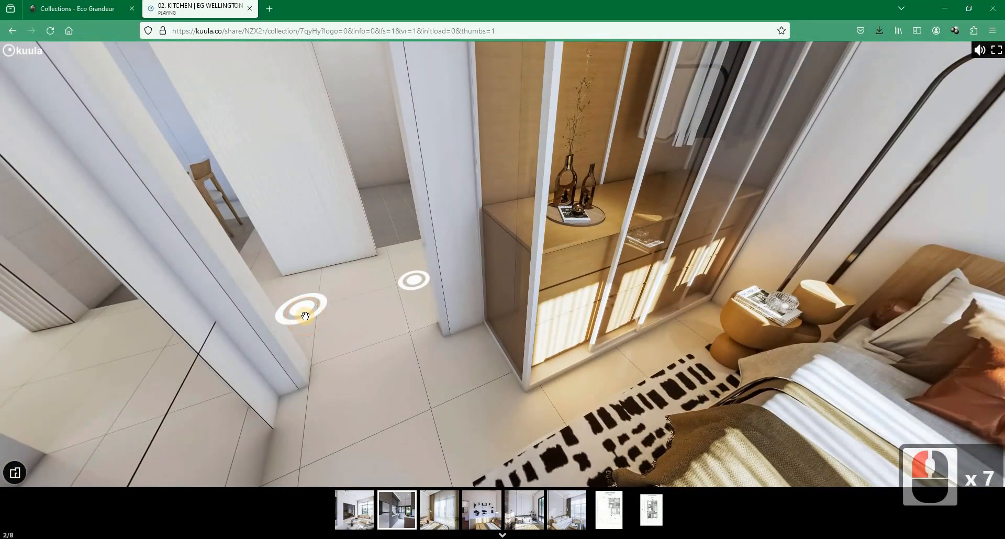
Move from the bedroom into the kitchen and examine its cabinets, windows and dining area.
click(305, 317)
drag(482, 359, 649, 354)
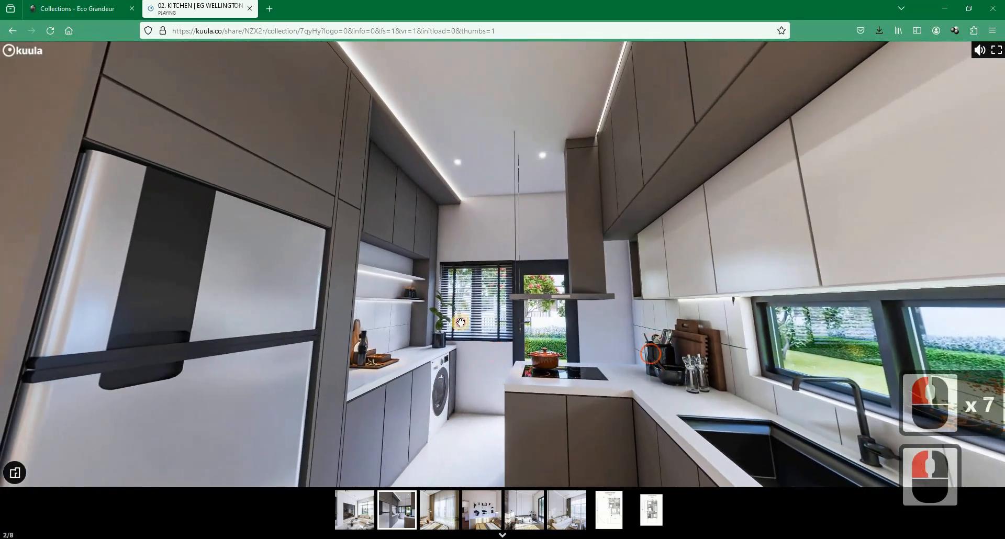
drag(334, 318, 471, 345)
drag(363, 409, 386, 335)
drag(613, 338, 527, 318)
drag(545, 309, 218, 256)
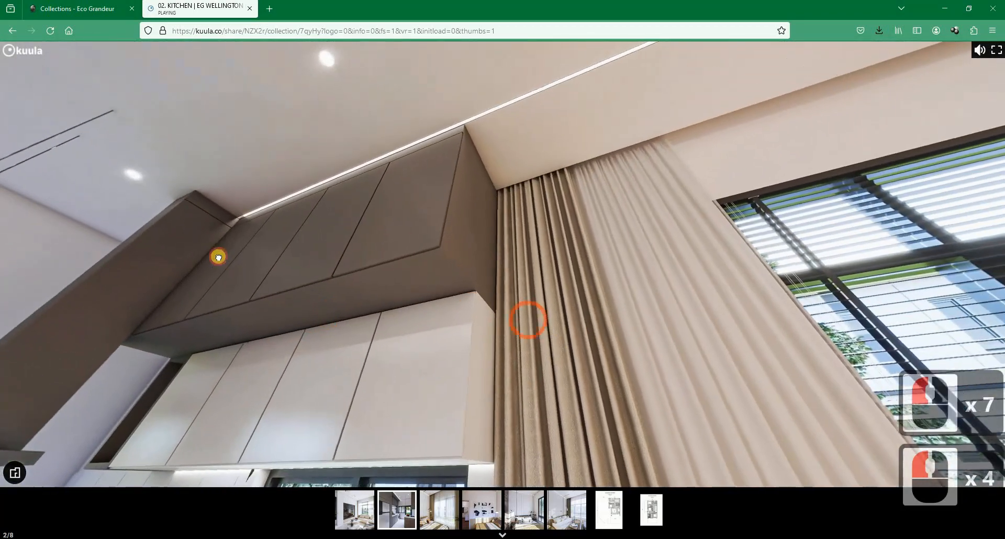
drag(681, 285, 659, 273)
drag(646, 335, 435, 240)
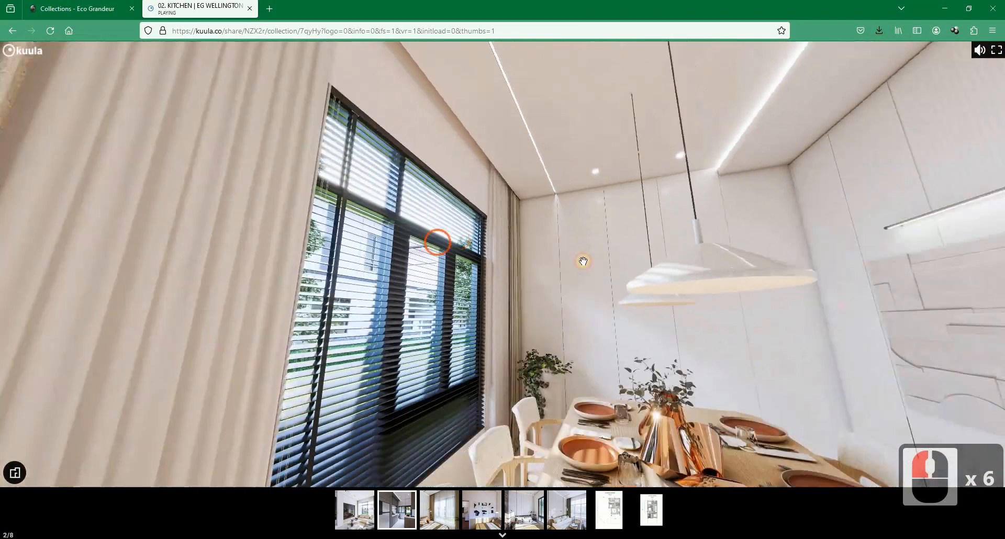
drag(582, 258, 389, 151)
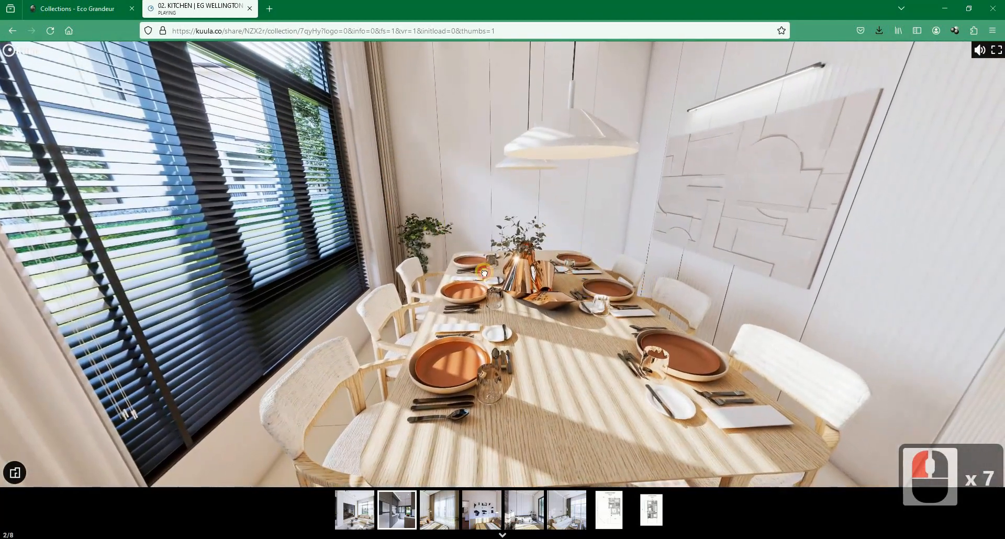
drag(484, 274, 268, 287)
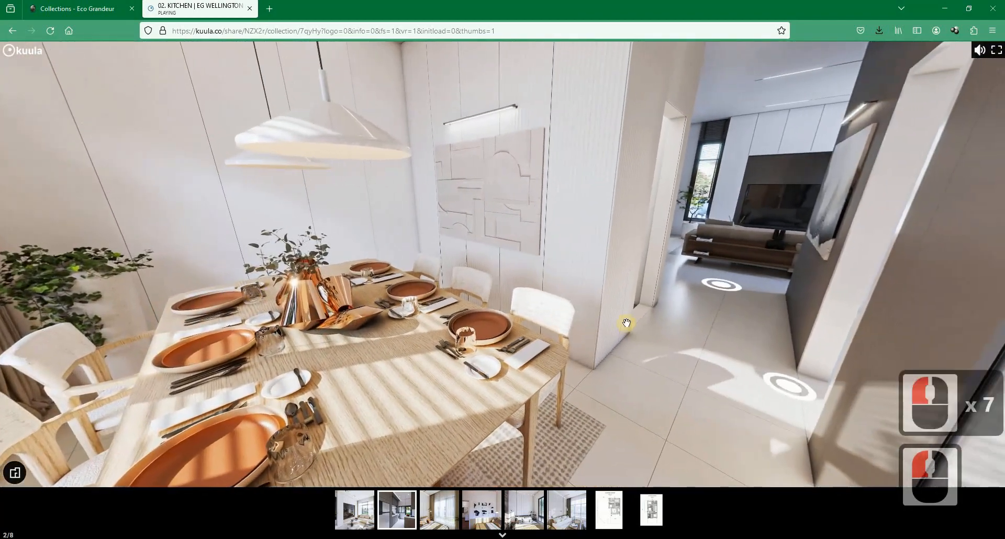
Go back from the kitchen to the living room and look toward the staircase.
drag(585, 332, 583, 331)
click(686, 312)
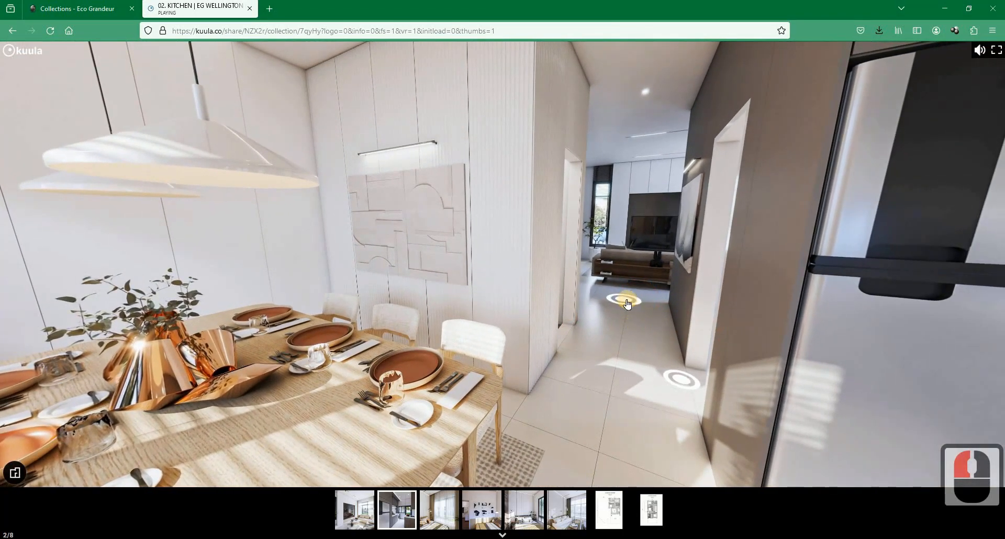
click(626, 302)
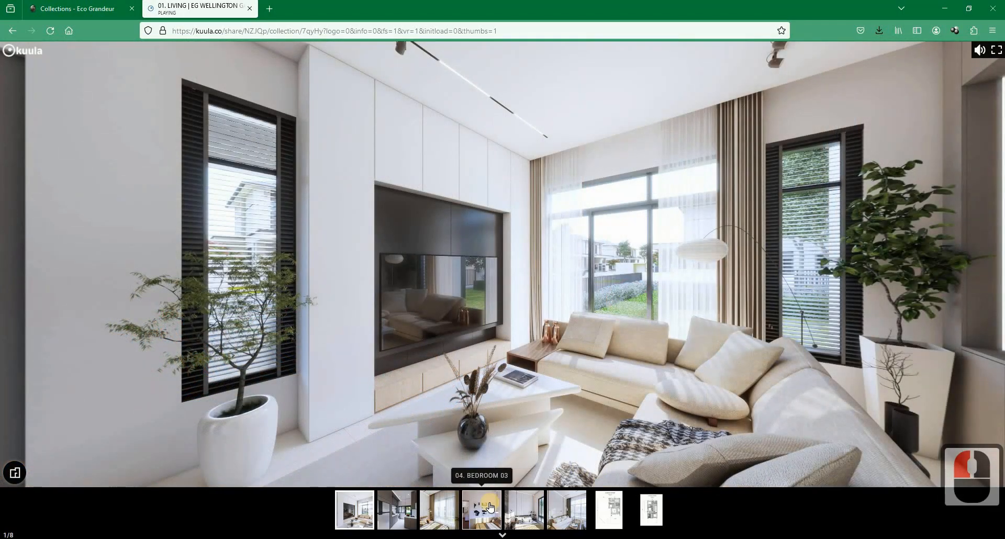
drag(657, 310, 233, 296)
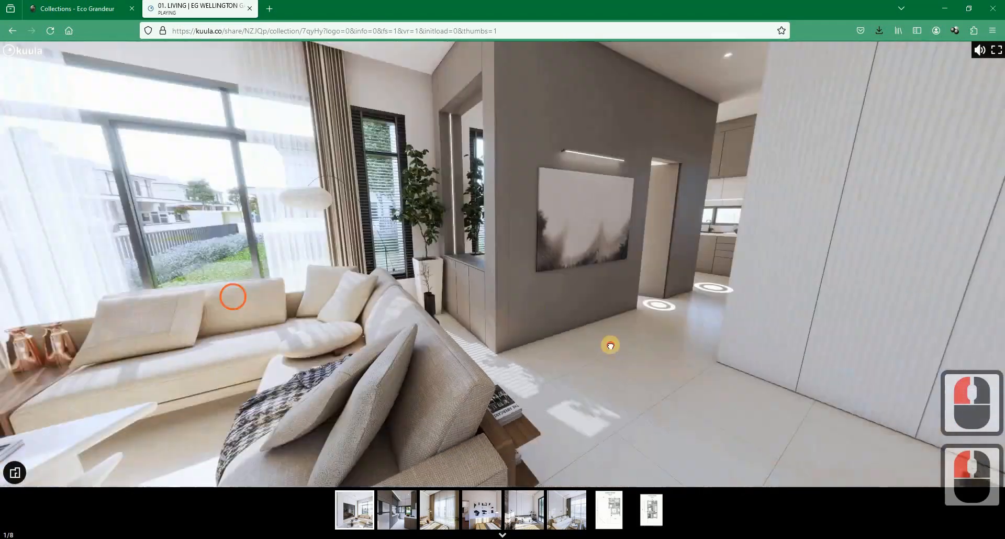
drag(602, 343, 377, 277)
drag(503, 302, 653, 180)
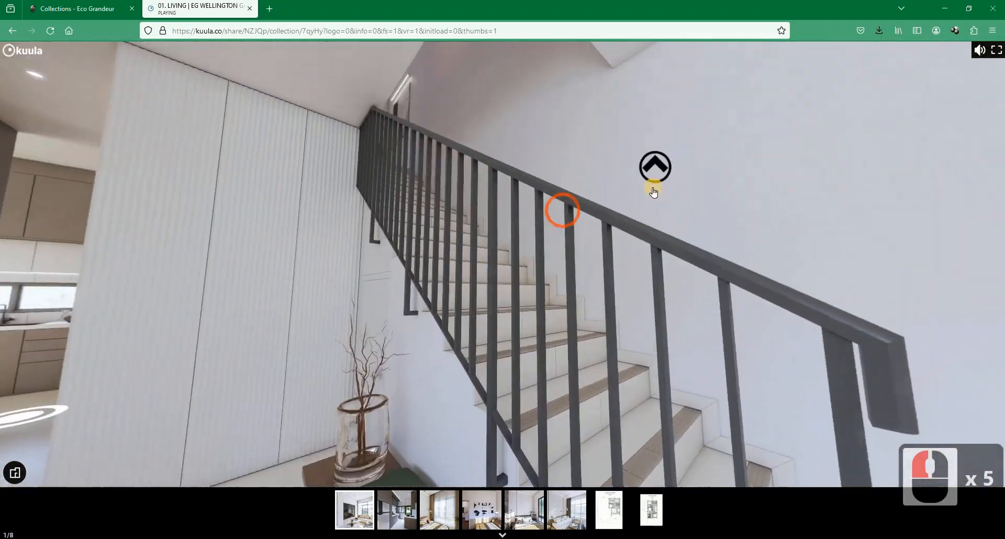
Go up the staircase to the master bedroom, look around it and move on to Bedroom 03.
click(649, 184)
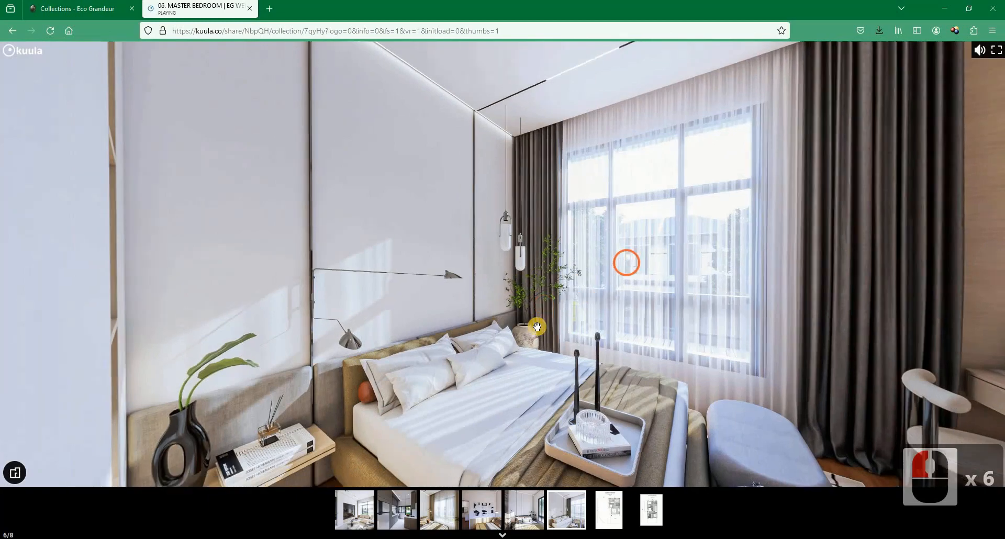
drag(626, 260, 466, 289)
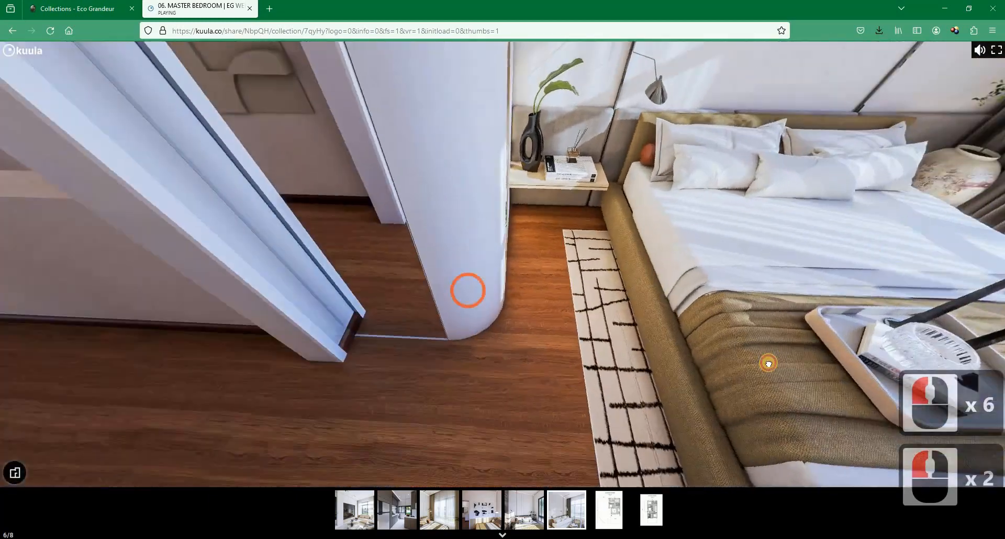
drag(765, 359, 514, 321)
drag(451, 302, 427, 314)
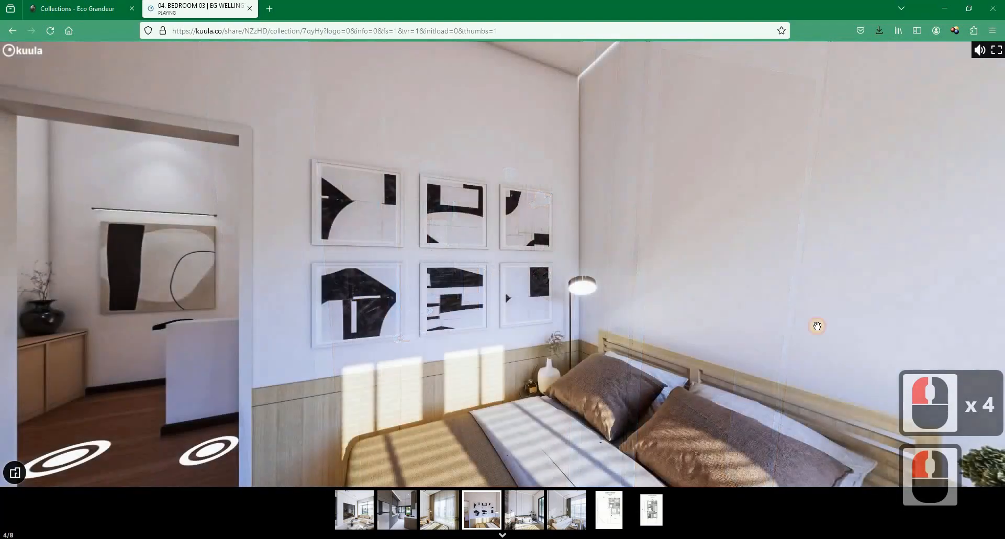
Look around Bedroom 03 from the bed to the wardrobe and doorway, and enter Bedroom 02.
drag(823, 325, 482, 335)
drag(571, 345, 646, 346)
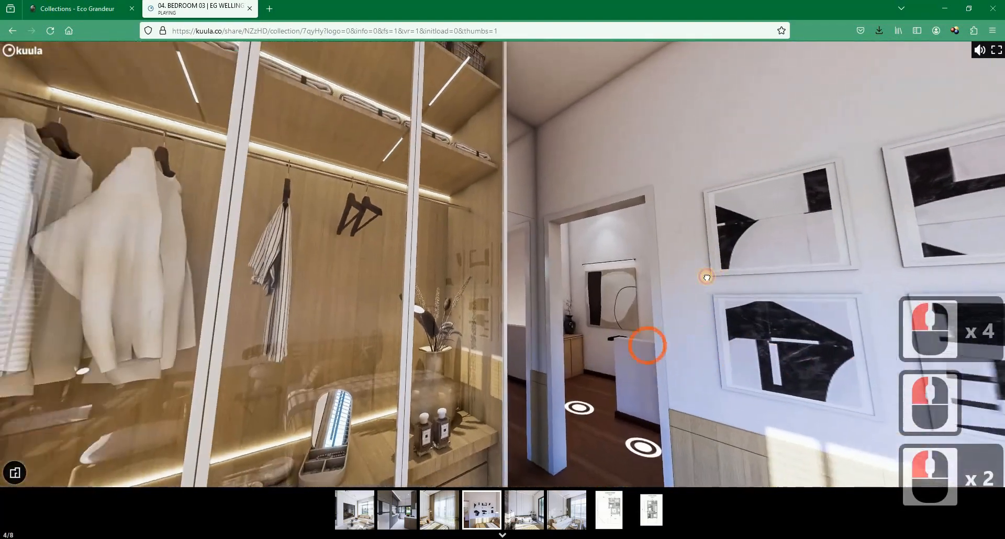
drag(704, 274, 458, 267)
drag(639, 265, 332, 287)
click(328, 292)
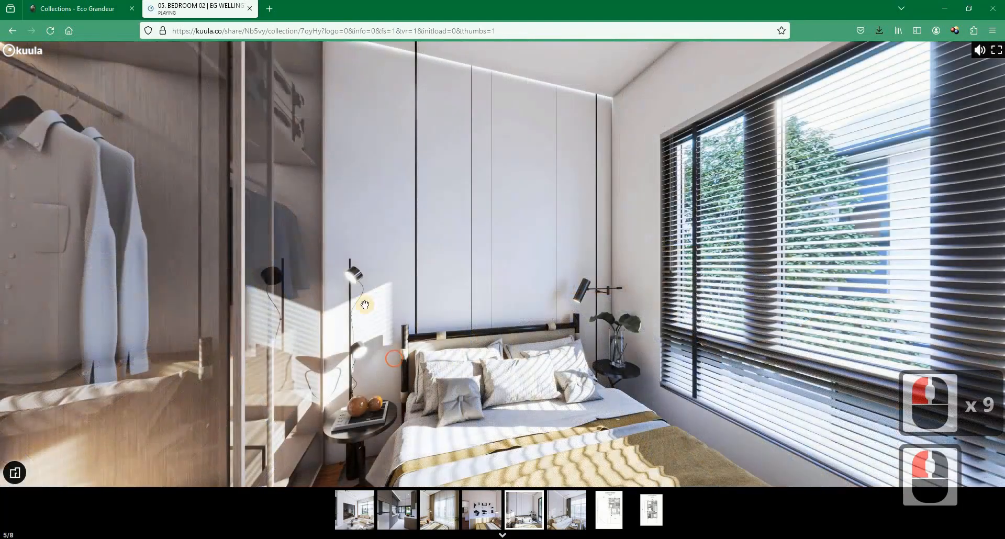
Look around Bedroom 02 from the bed and window to the doorway and upper hallway.
drag(654, 231, 354, 305)
drag(670, 335, 354, 307)
drag(754, 377, 472, 338)
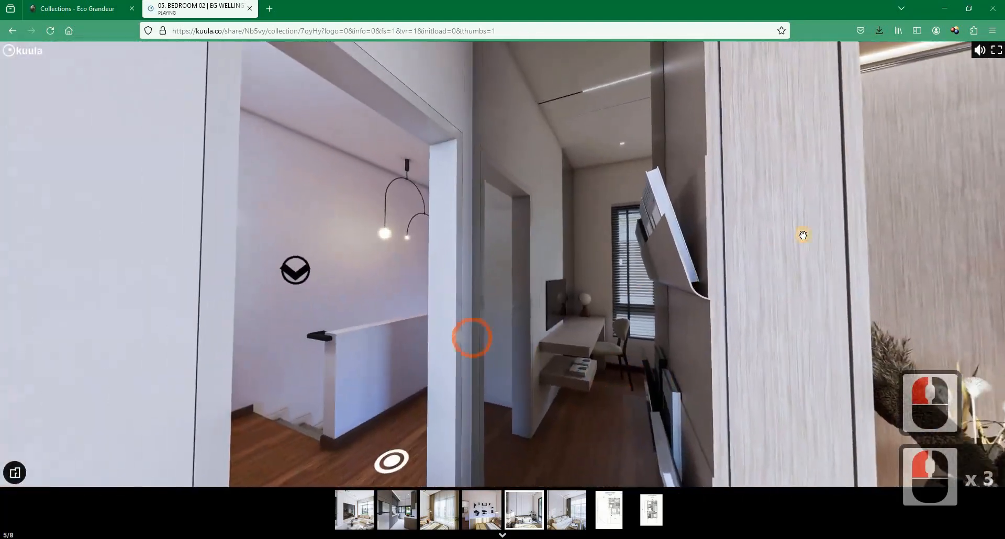
drag(803, 235, 798, 238)
drag(443, 305, 575, 340)
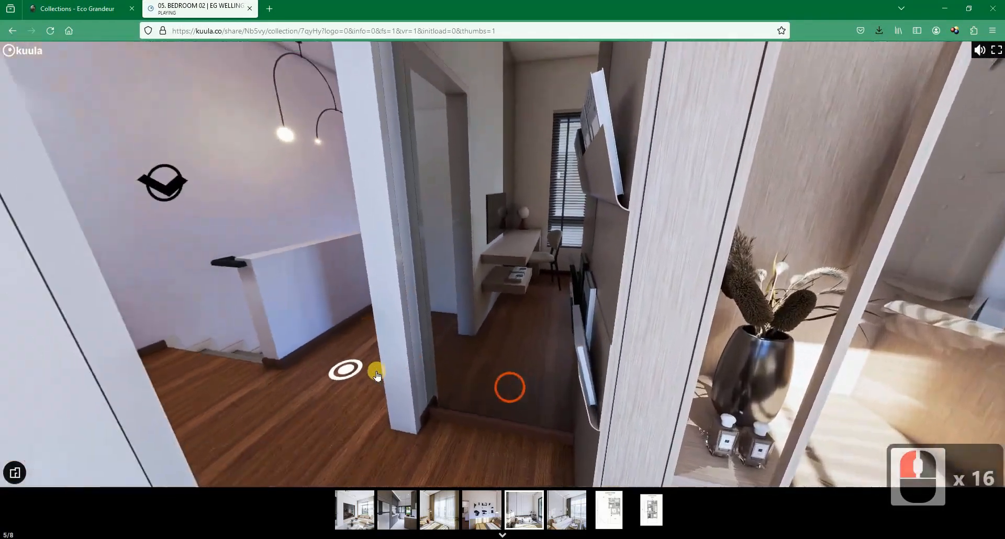
Return to the master bedroom and look from the window past the wardrobe toward the upper hallway.
click(377, 375)
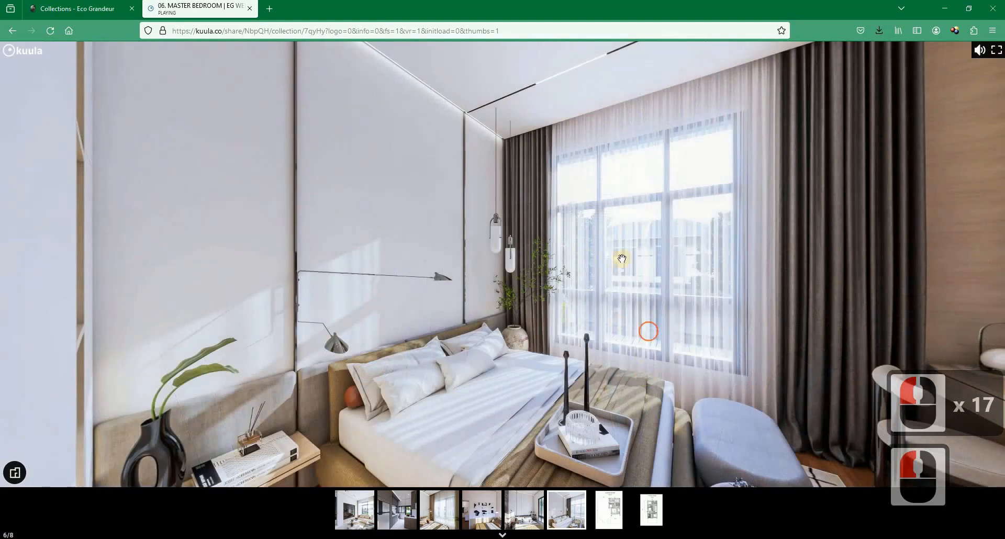
drag(623, 261, 294, 277)
drag(683, 333, 516, 320)
drag(559, 314, 482, 324)
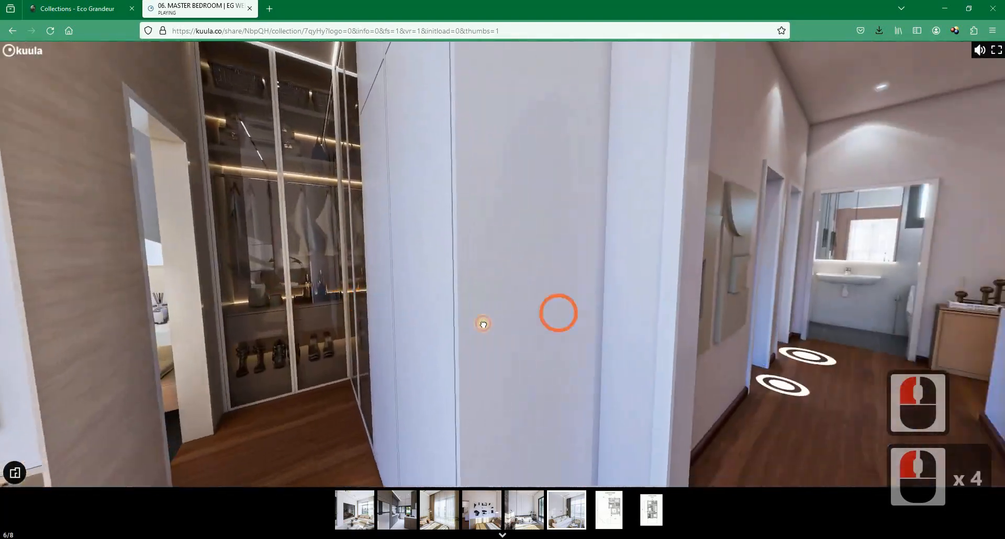
drag(567, 319, 492, 323)
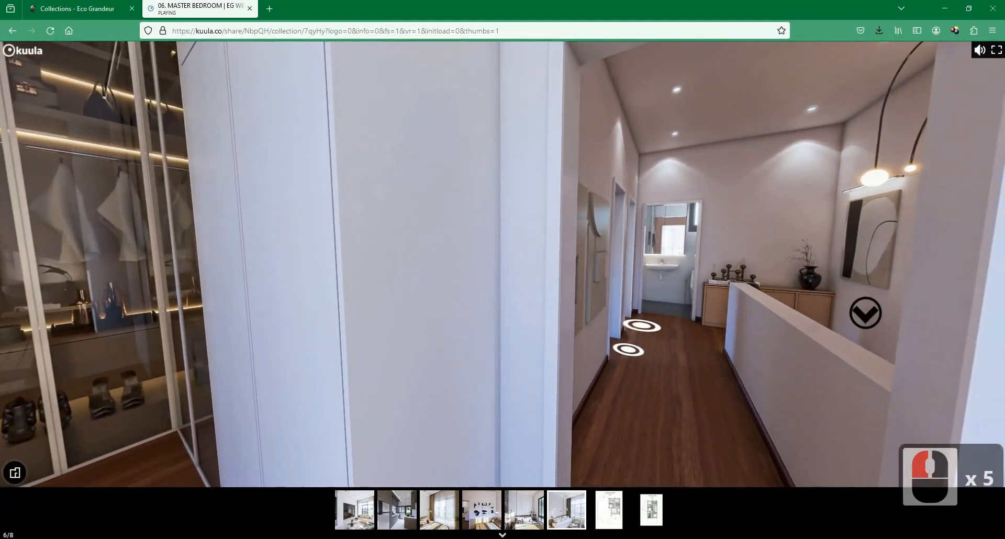
Return to the Eco Grandeur website and view the site progress of Wellington Garden.
click(84, 9)
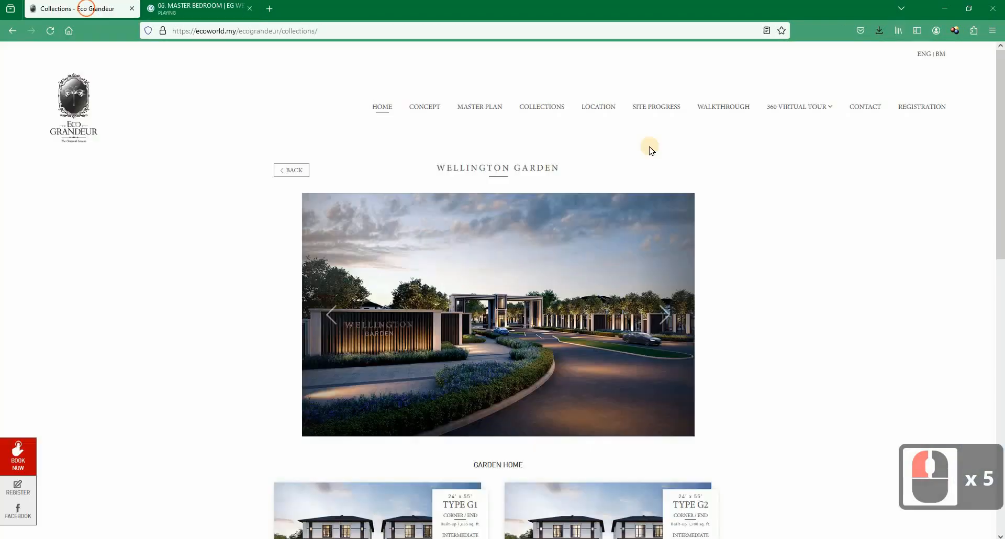
click(665, 107)
click(369, 245)
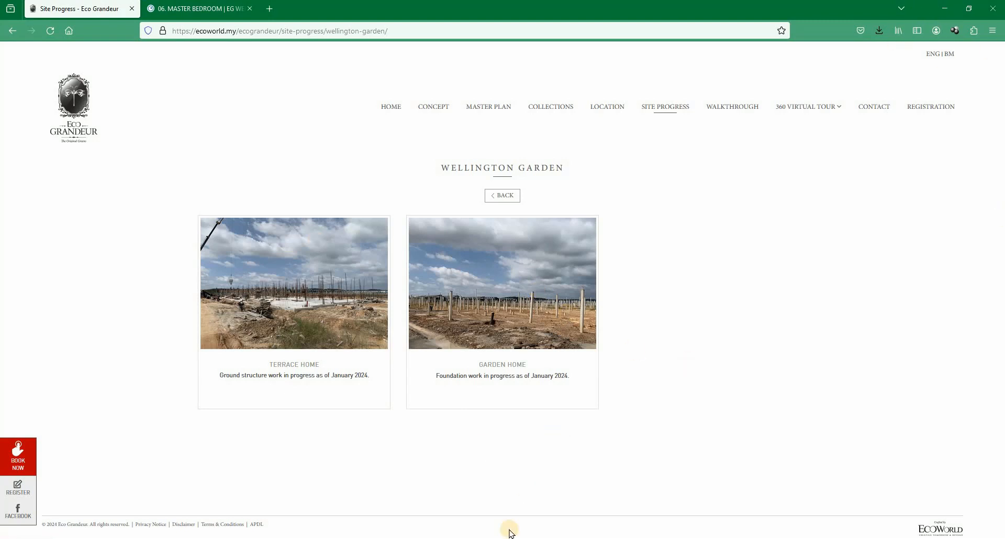
Switch to the Eco Wellington folder in File Explorer and open the wellington_floorplan-g4 image.
mouse_move(508, 538)
mouse_move(248, 535)
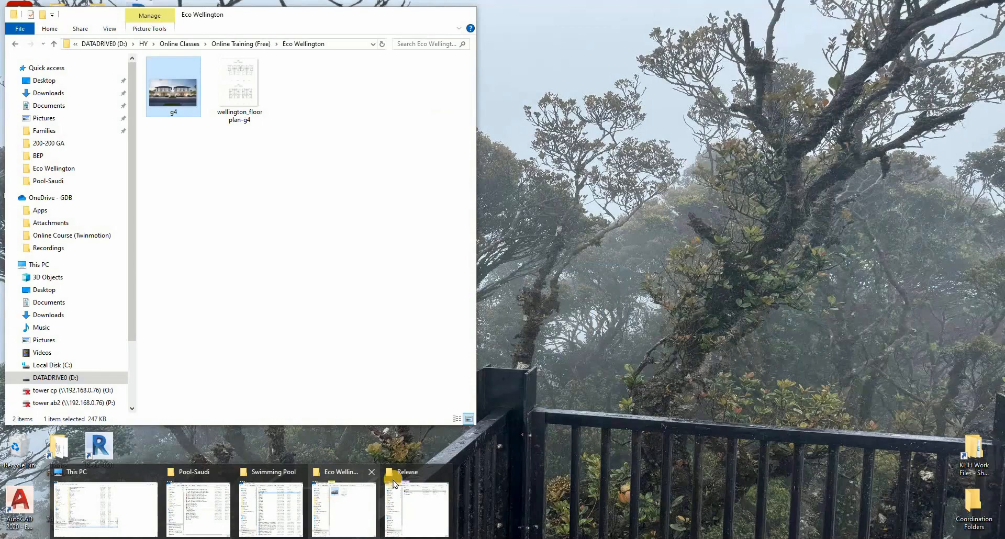
click(325, 502)
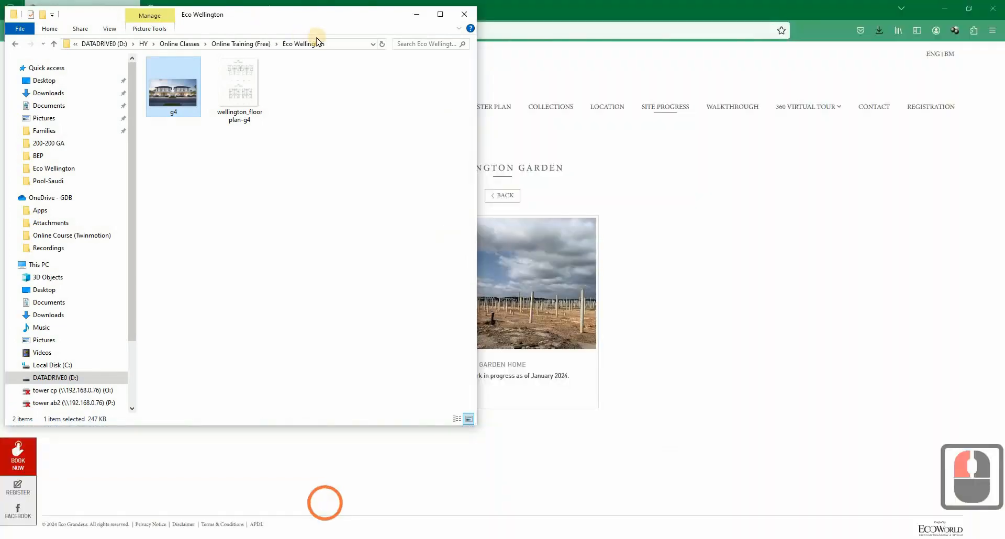
drag(276, 12, 489, 55)
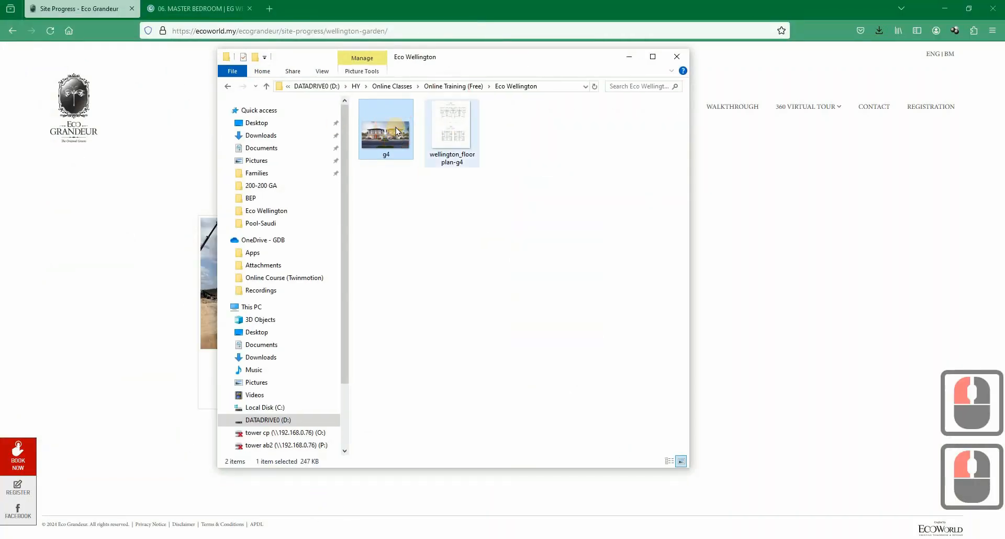
double_click(449, 140)
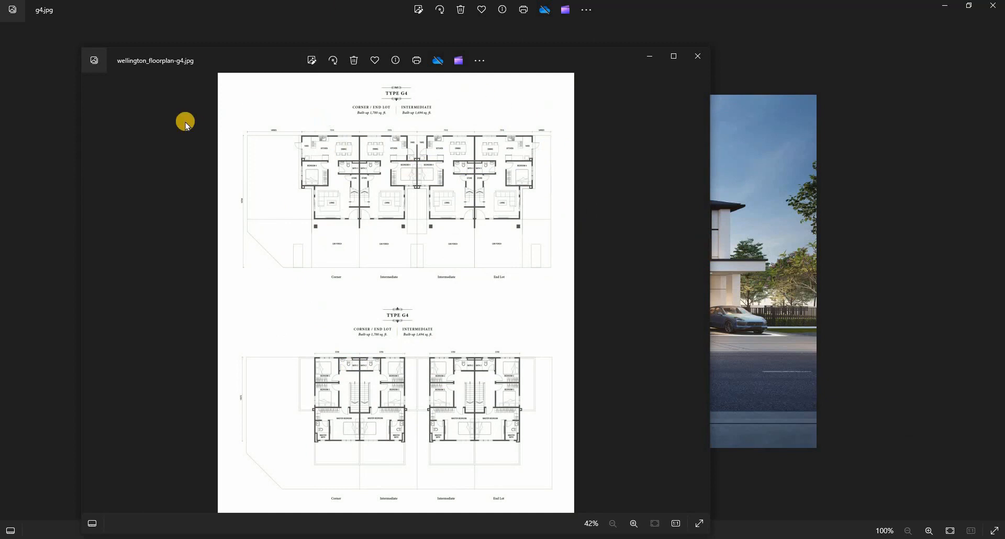
Examine the upper floor plan of Type G4 up close, including its bedrooms and staircase, and return to the whole sheet.
double_click(306, 399)
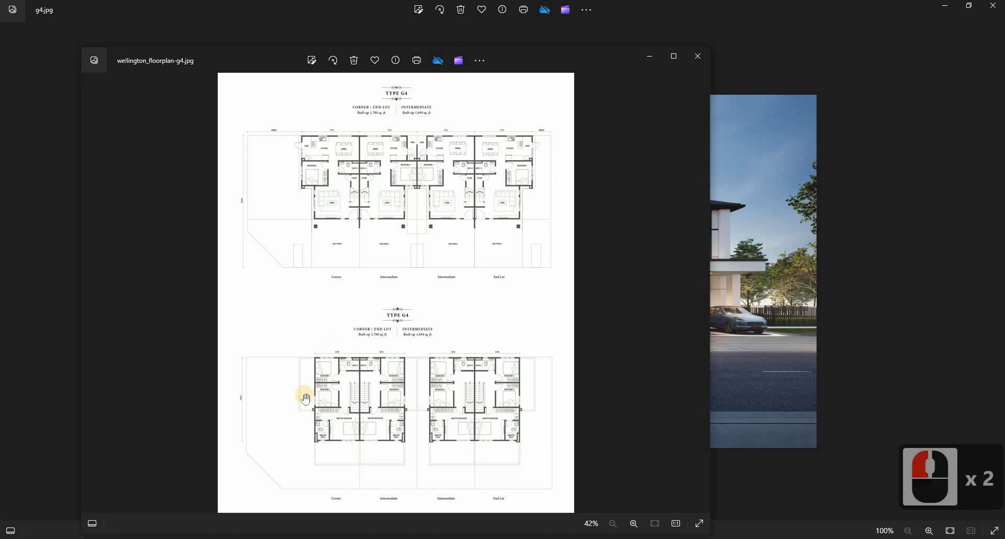
ctrl+scroll(306, 399, up, 8)
drag(306, 399, 432, 328)
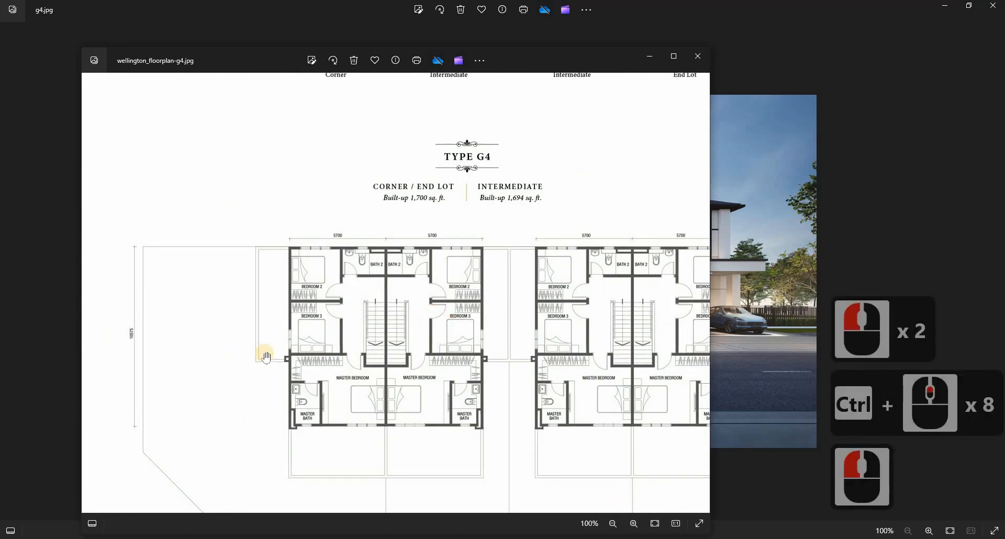
scroll(264, 354, down, 4)
scroll(330, 205, down, 13)
click(369, 339)
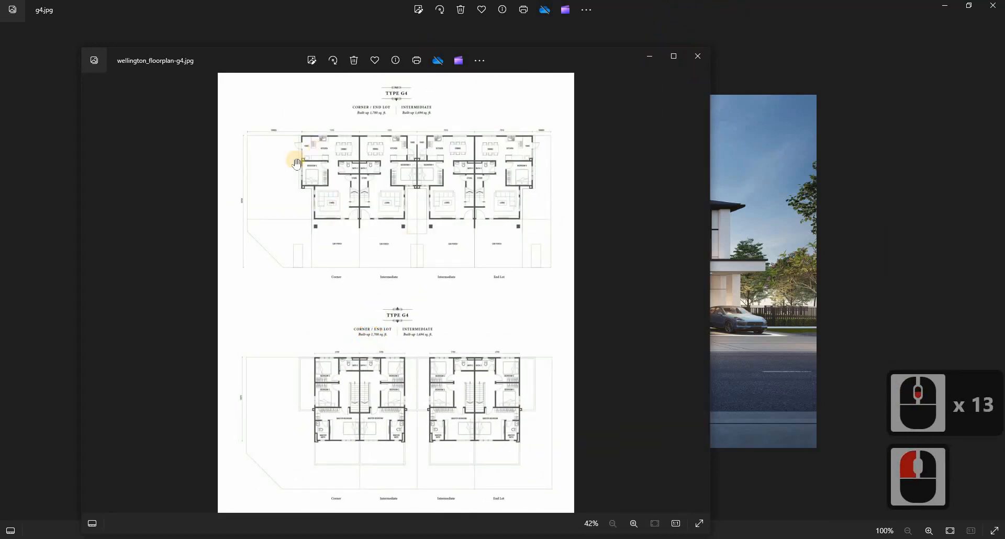
Examine the Type G4 ground floor plan up close and close the floor plan image.
ctrl+scroll(296, 164, up, 3)
drag(317, 199, 318, 227)
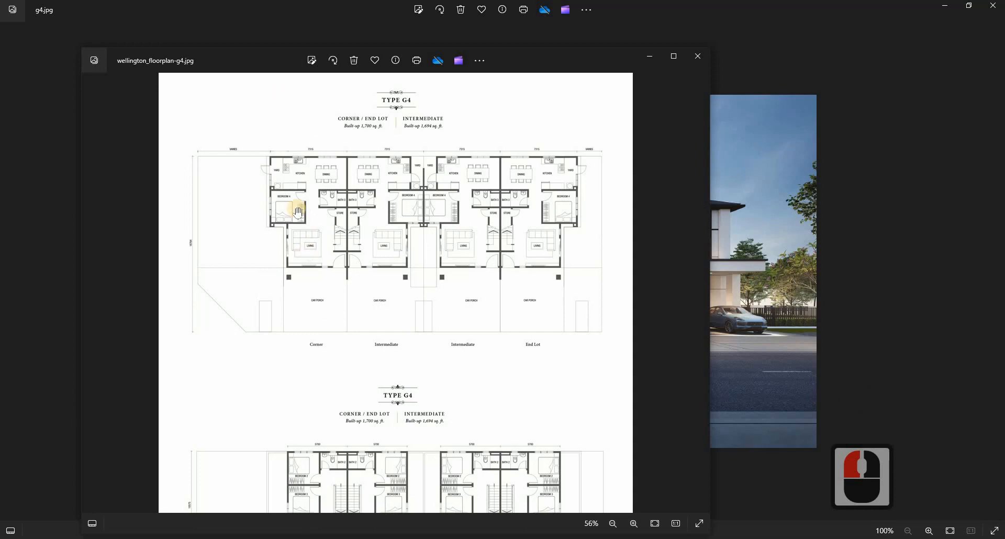
click(670, 47)
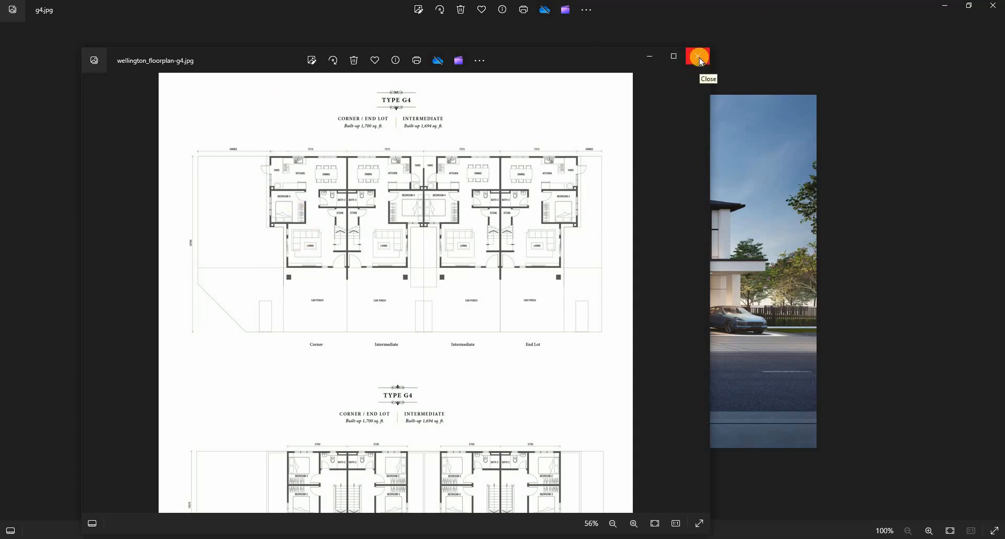
Switch to Revit and create a new project from the Metric Multi-discipline template.
click(364, 109)
click(505, 441)
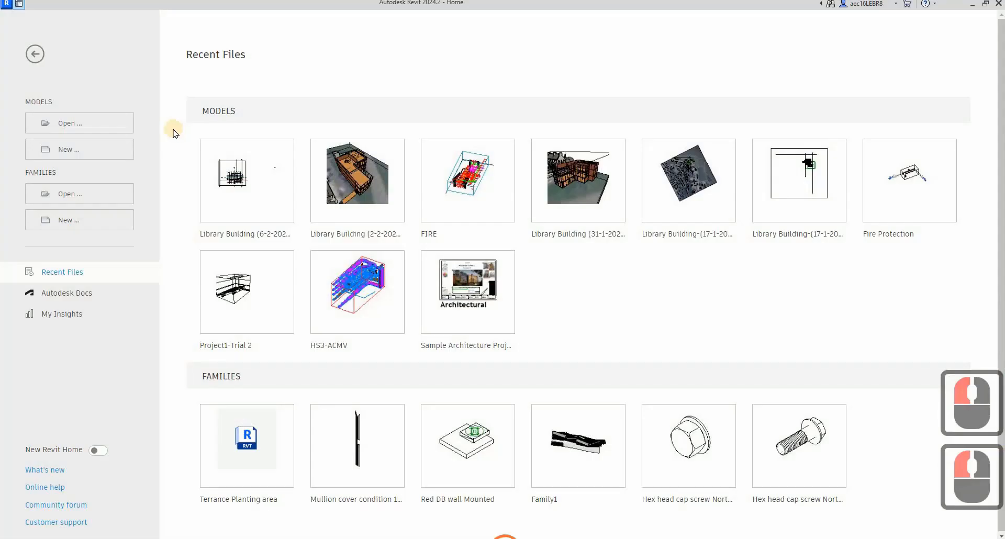
click(172, 125)
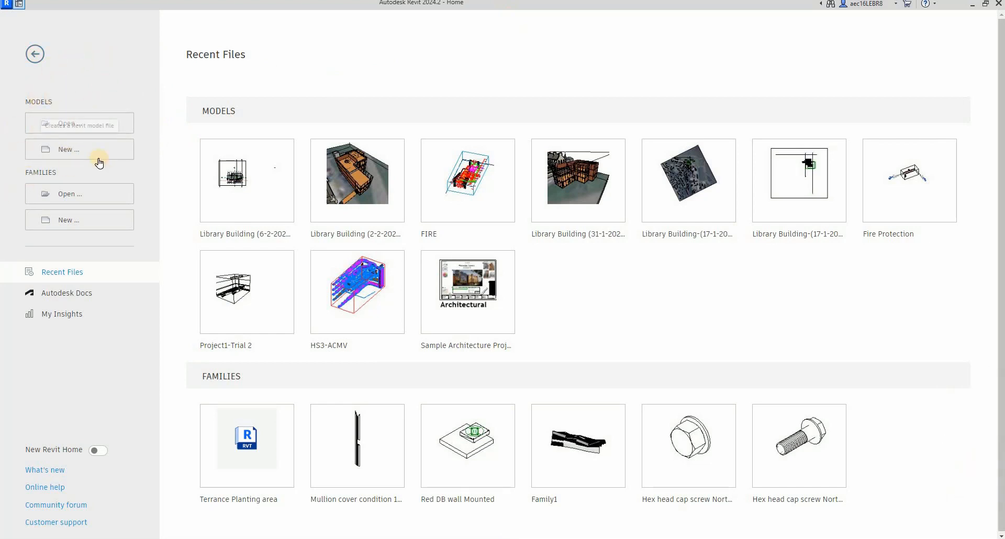
click(59, 150)
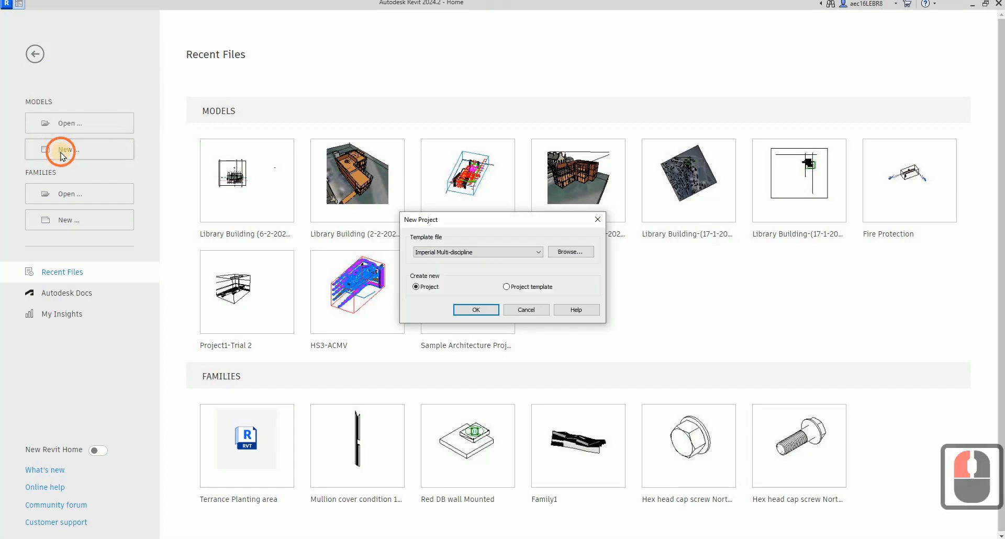
click(471, 252)
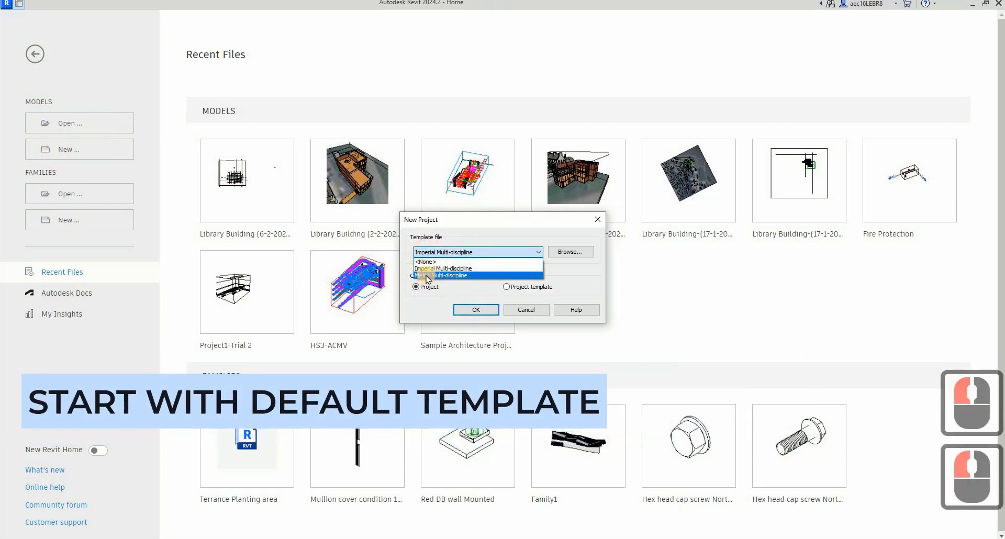
click(426, 276)
click(476, 311)
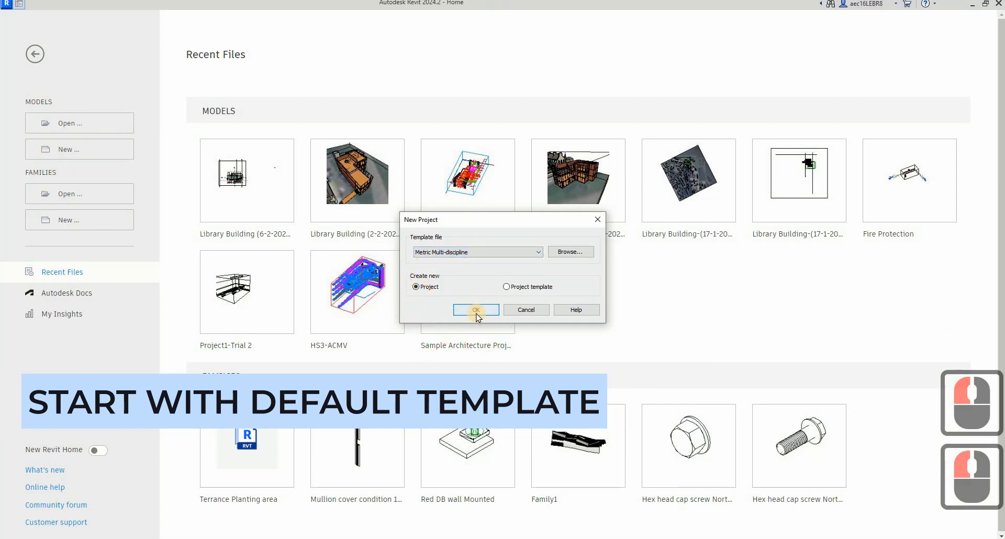
drag(478, 220, 418, 149)
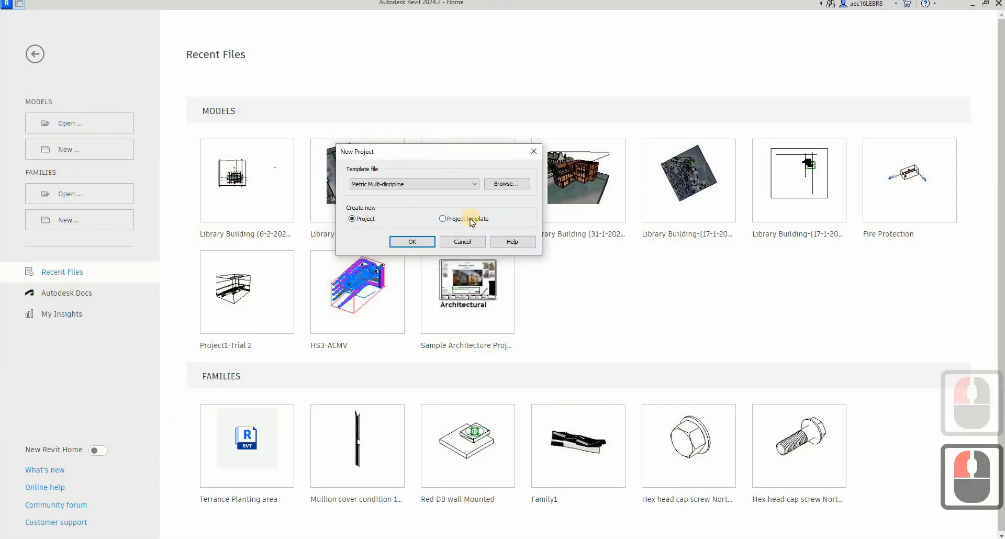
click(416, 244)
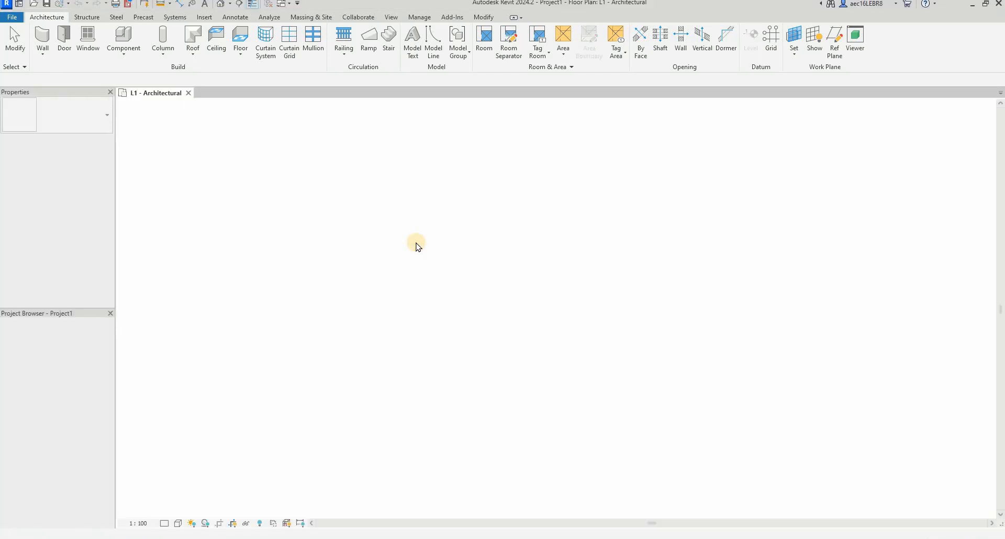
scroll(433, 209, down, 4)
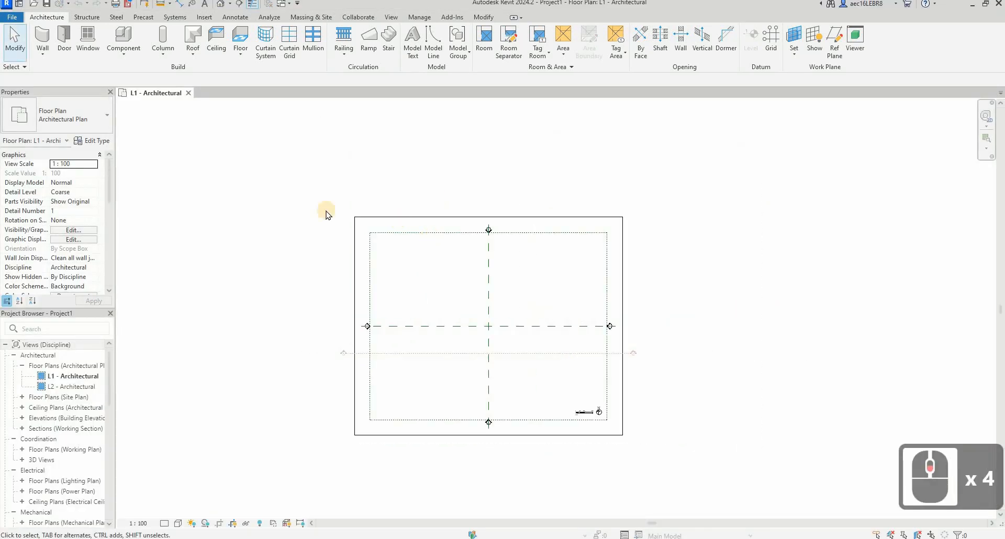
click(303, 209)
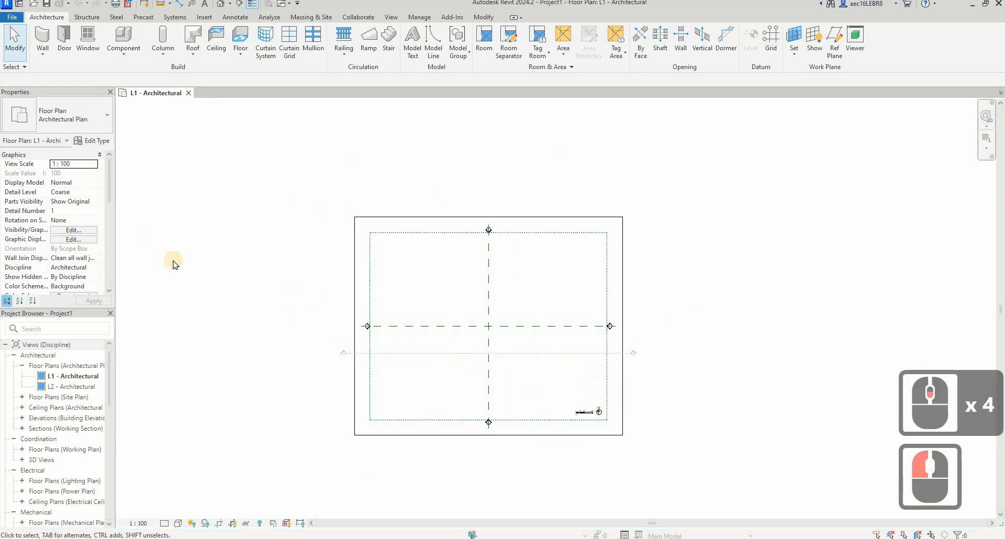
middle_drag(268, 256, 283, 226)
click(299, 209)
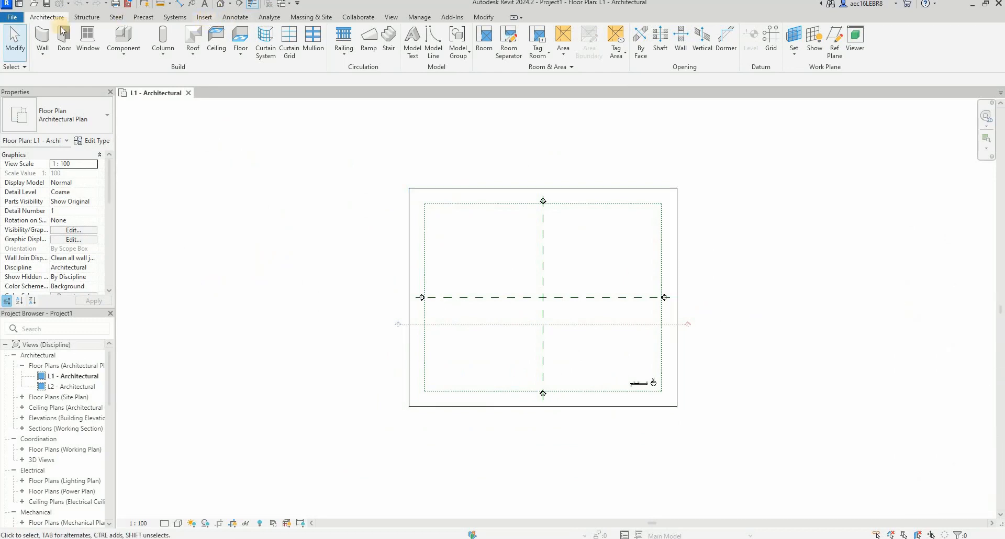
Start importing an image and browse from the desktop shortcut to the Online Training (Free) folder.
click(205, 17)
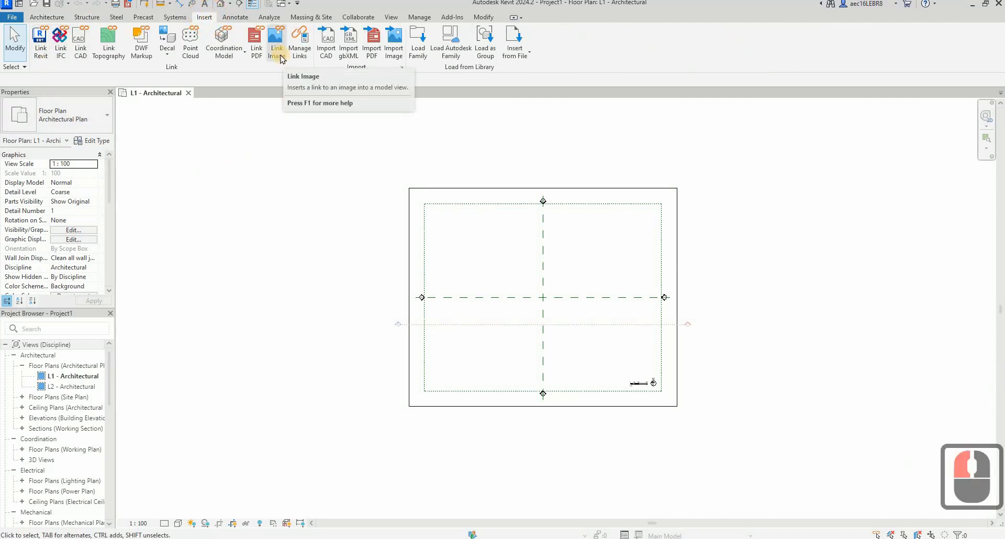
click(395, 51)
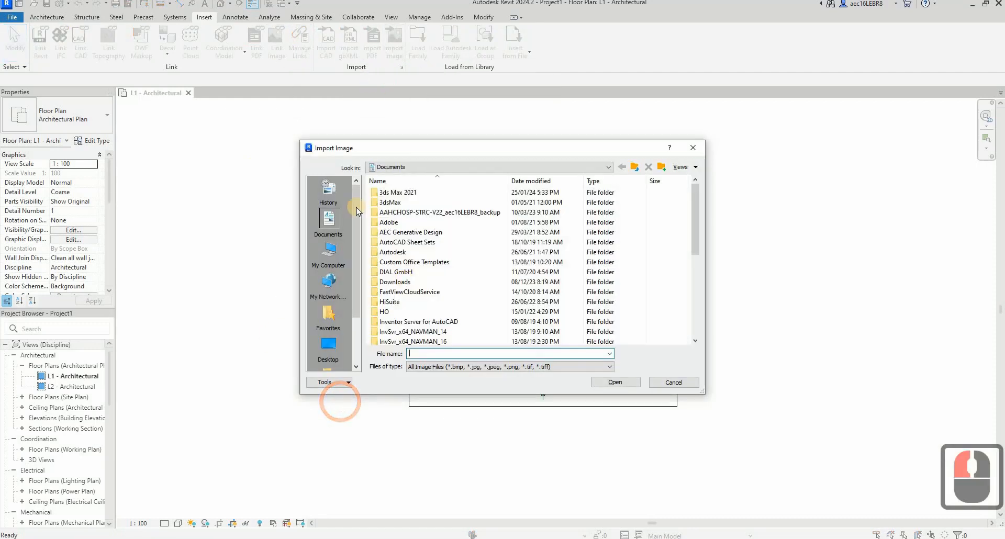
click(328, 346)
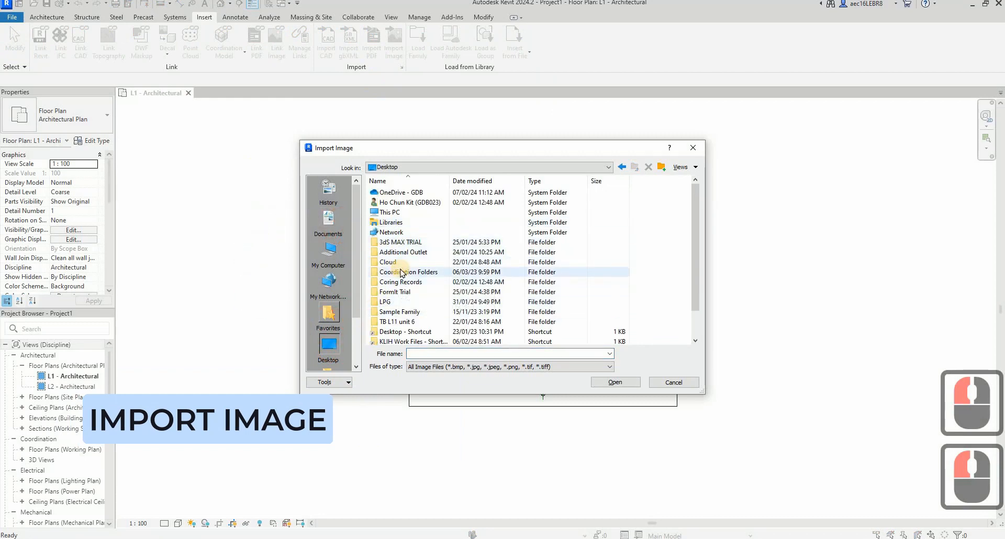
scroll(393, 309, down, 2)
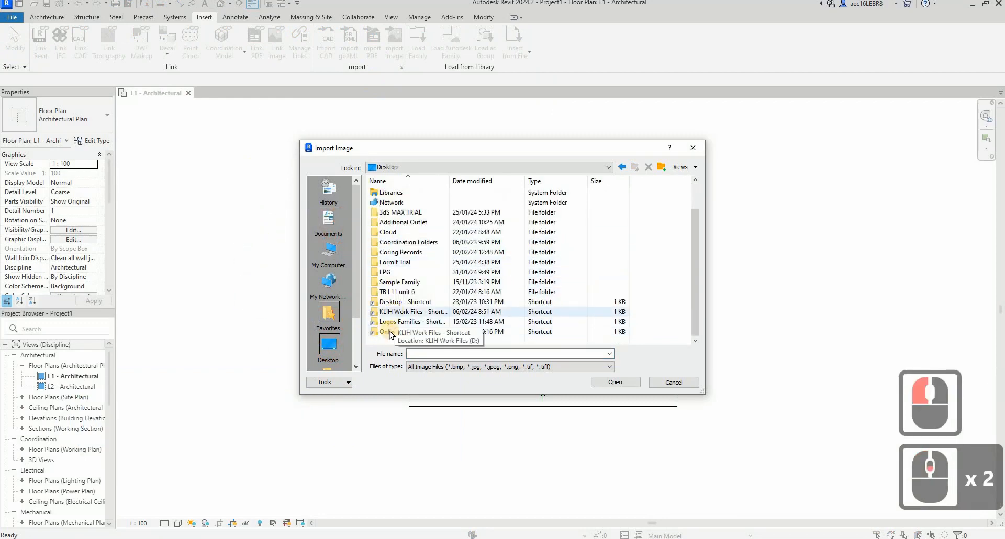
scroll(390, 335, down, 5)
click(388, 331)
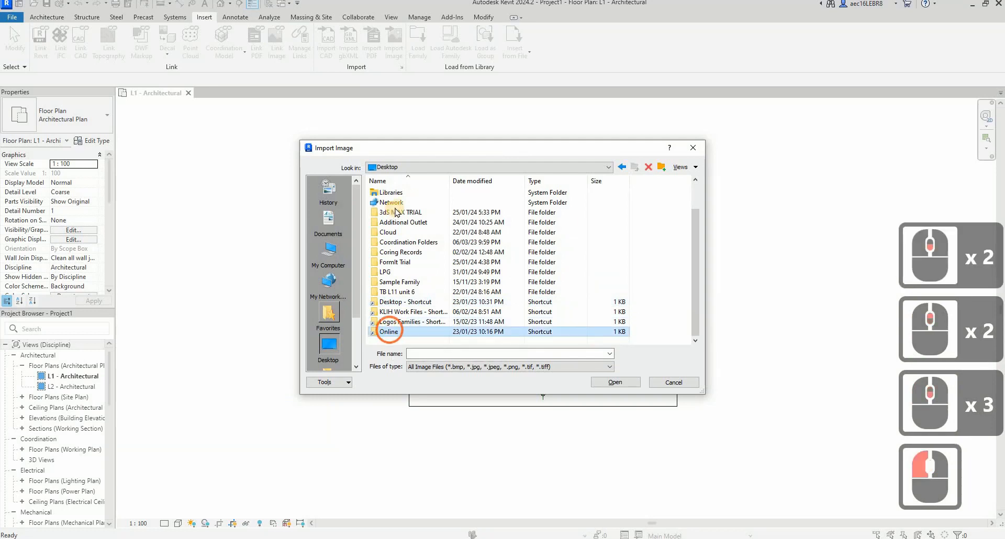
double_click(477, 205)
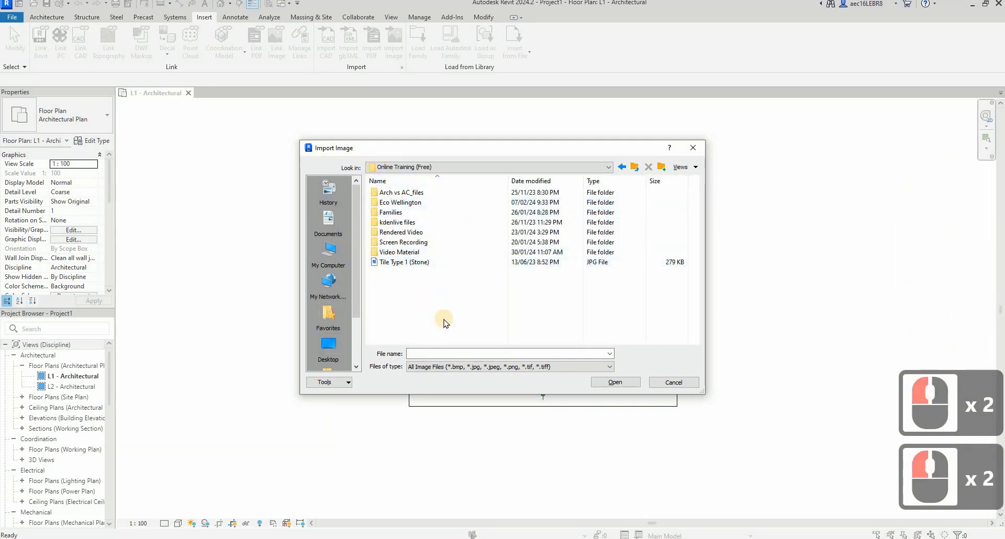
Import wellington_floorplan-g4.jpg from the Eco Wellington folder and place it at the centre of the L1 architectural plan.
drag(365, 224, 435, 242)
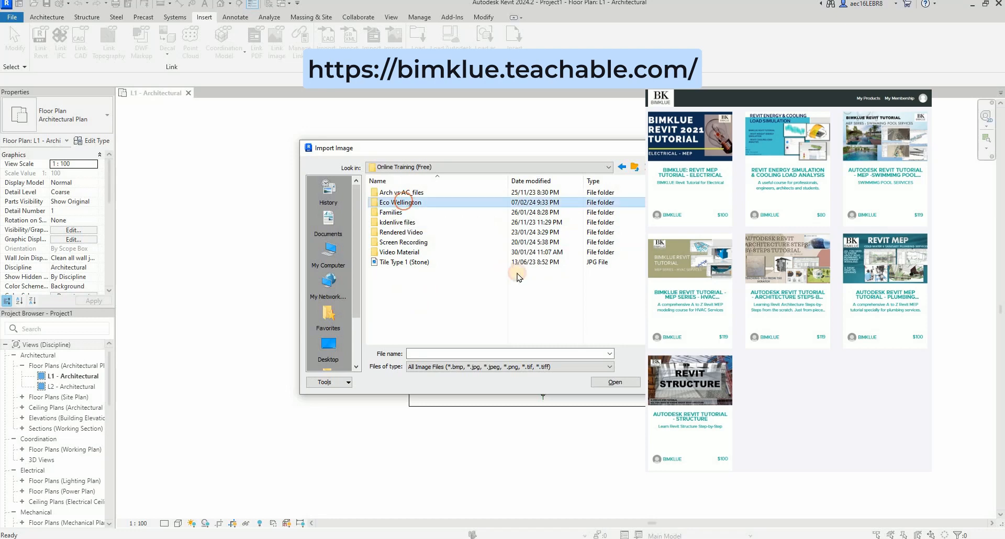
double_click(402, 203)
click(393, 204)
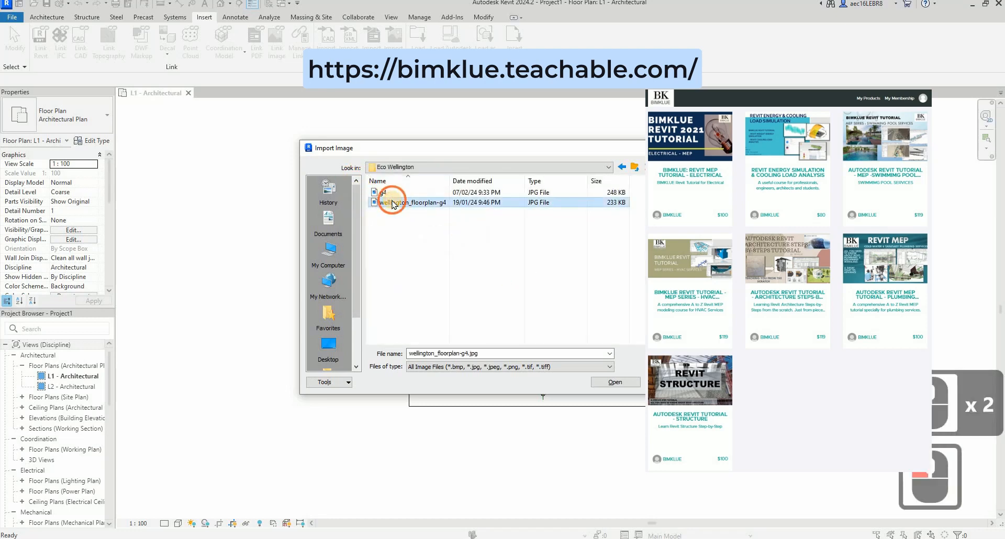
click(626, 384)
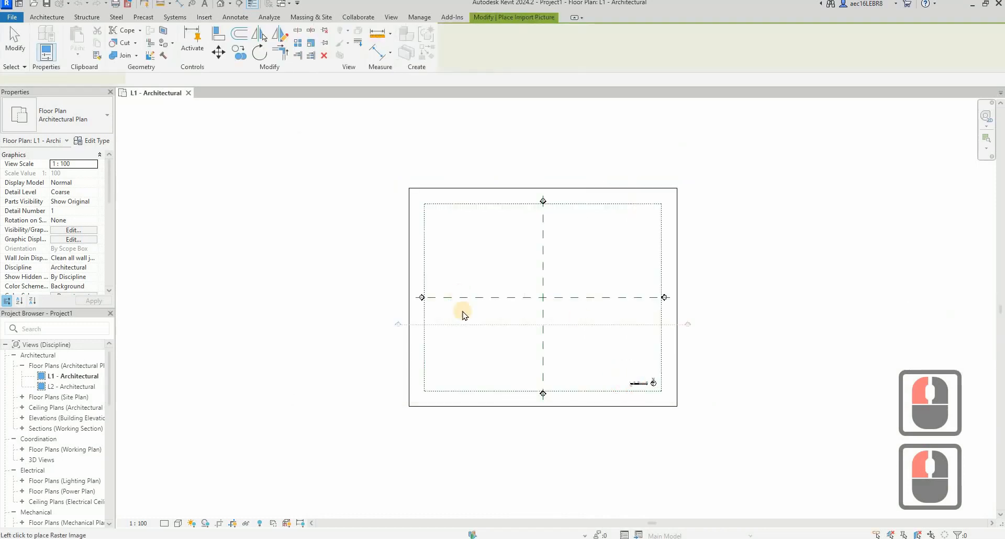
click(544, 297)
click(639, 343)
Move the imported floor plan image so its lower row of units lies over the crossing reference planes, and deselect it.
drag(606, 373, 604, 320)
scroll(540, 311, up, 4)
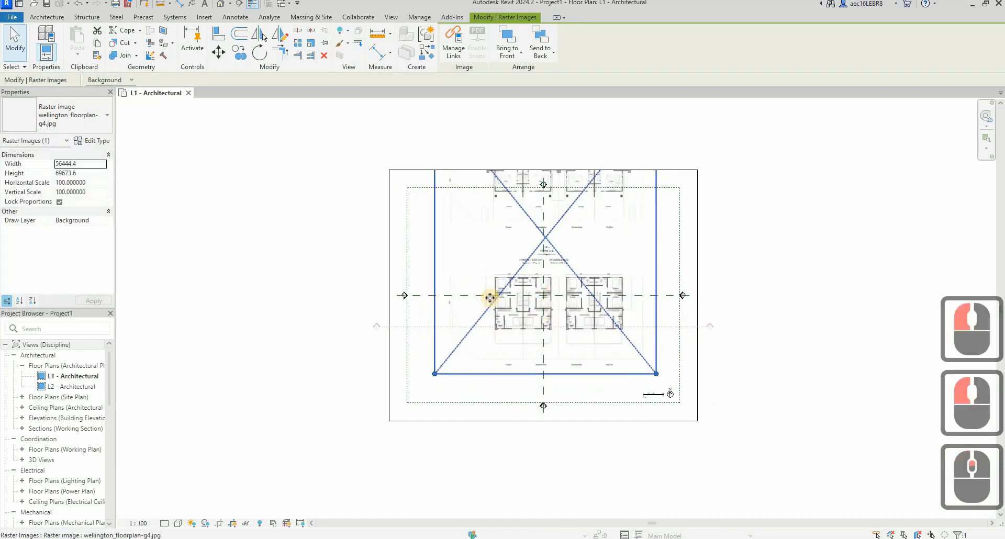
drag(535, 276, 588, 286)
scroll(581, 244, up, 3)
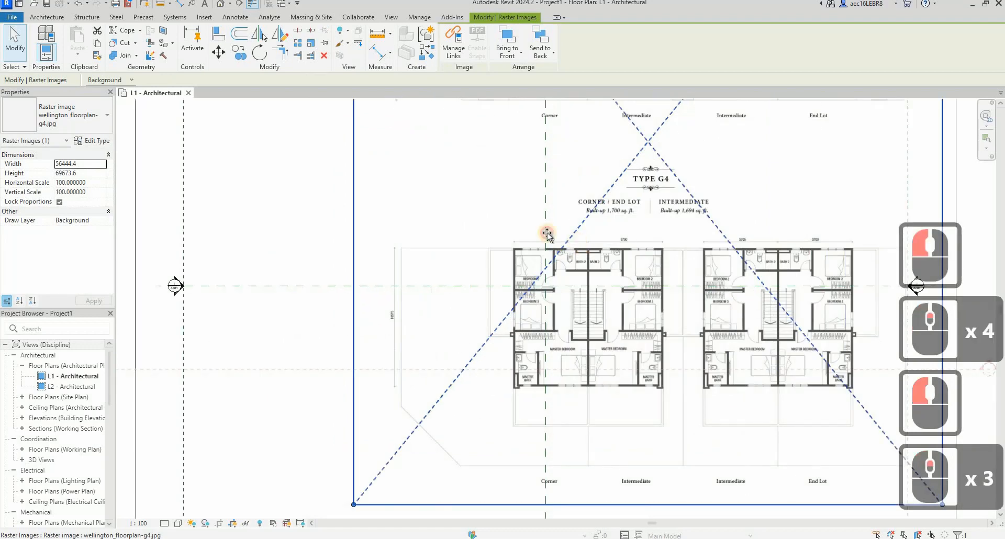
drag(547, 234, 513, 233)
drag(534, 286, 552, 263)
scroll(535, 213, up, 1)
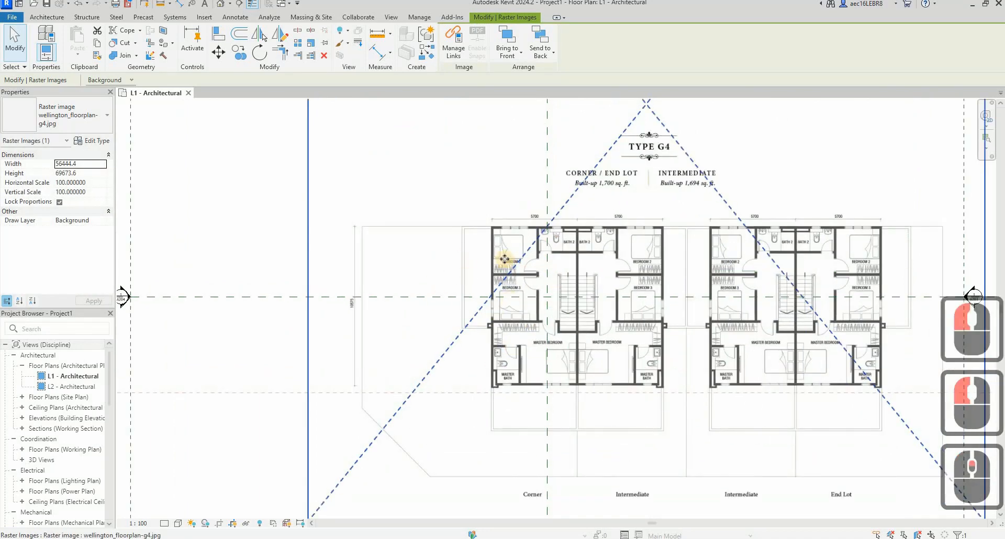
drag(515, 251, 520, 245)
key(Escape)
key(Escape)
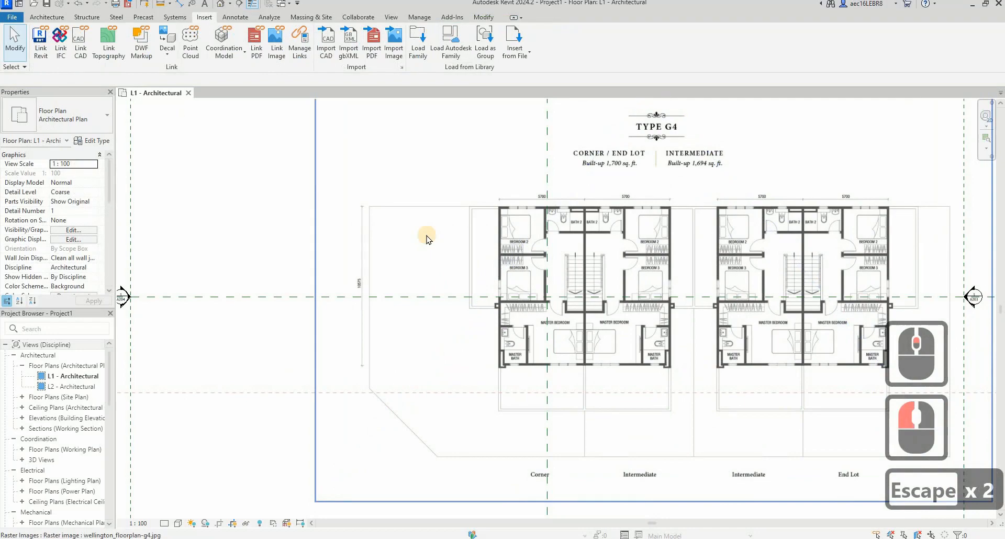
Examine the overall depth dimension printed beside the corner lot on the floor plan image.
scroll(426, 238, up, 1)
scroll(386, 319, up, 10)
scroll(386, 320, down, 8)
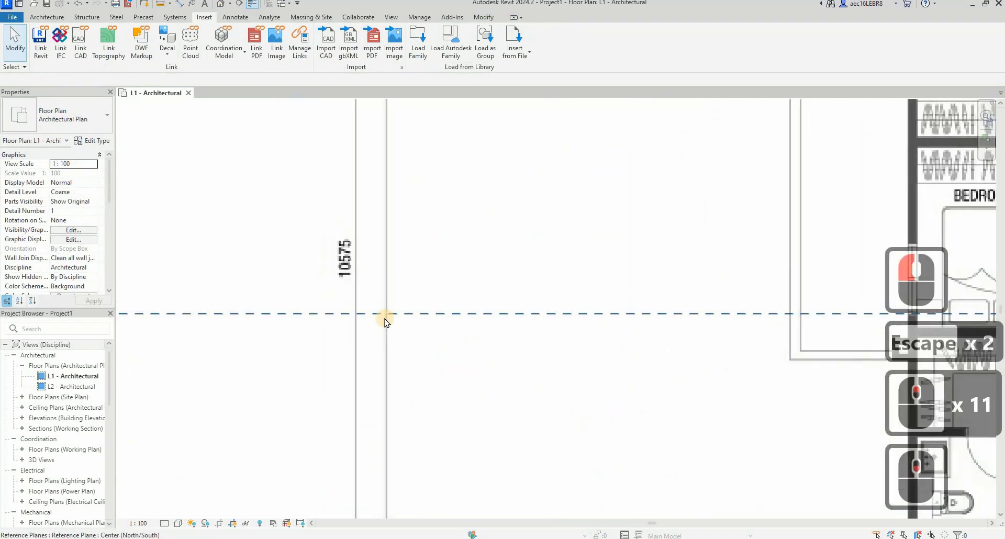
scroll(614, 307, down, 2)
middle_drag(614, 307, 505, 299)
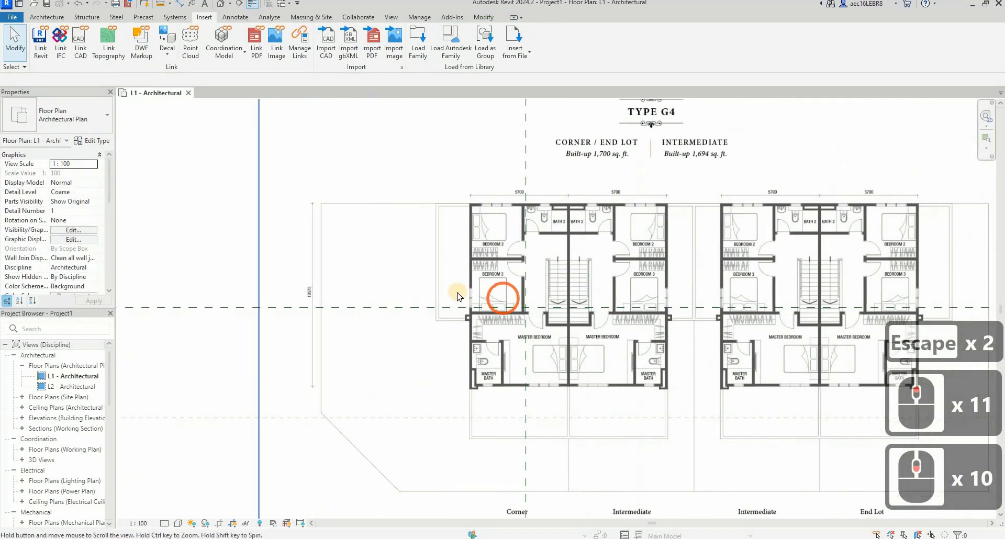
scroll(458, 294, down, 4)
scroll(459, 287, down, 4)
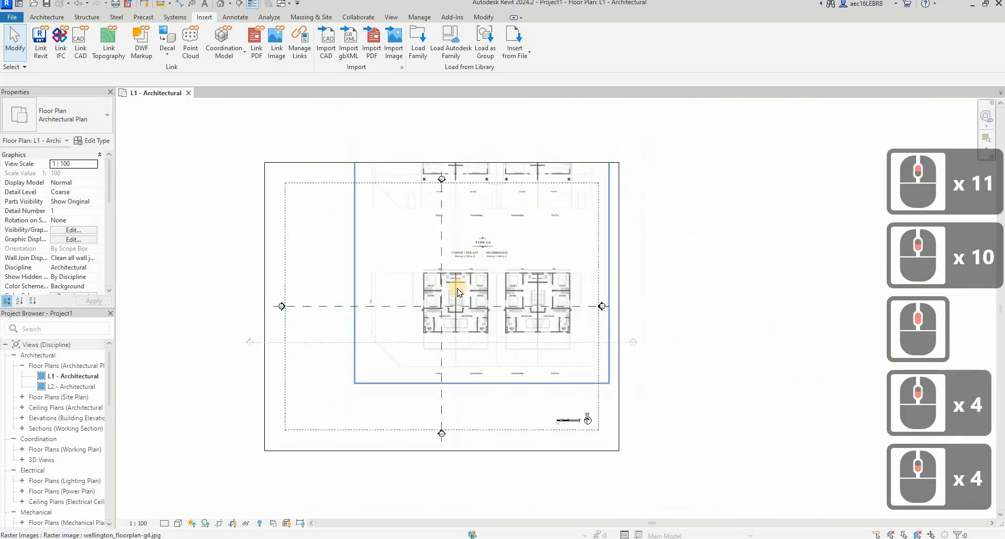
scroll(270, 275, up, 9)
middle_drag(201, 257, 242, 237)
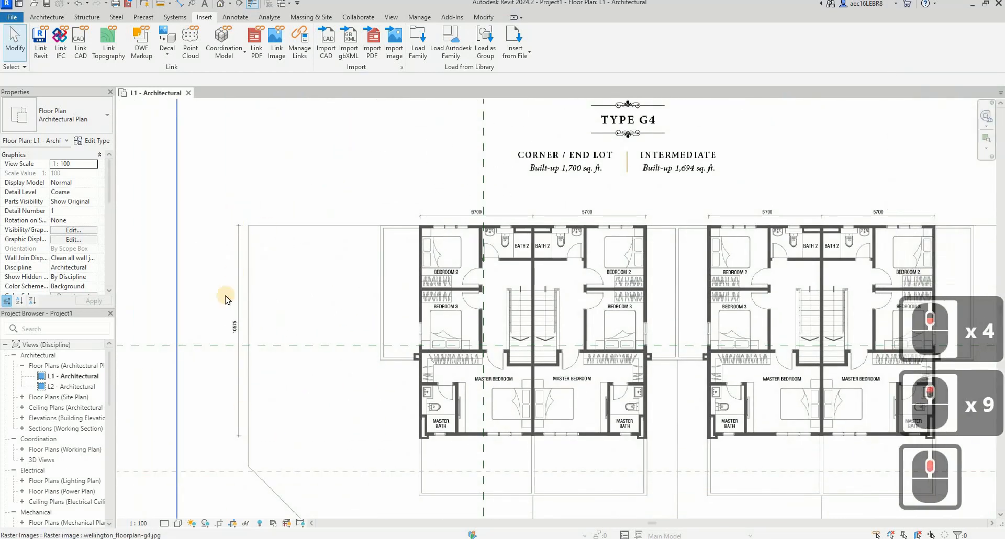
scroll(226, 355, up, 3)
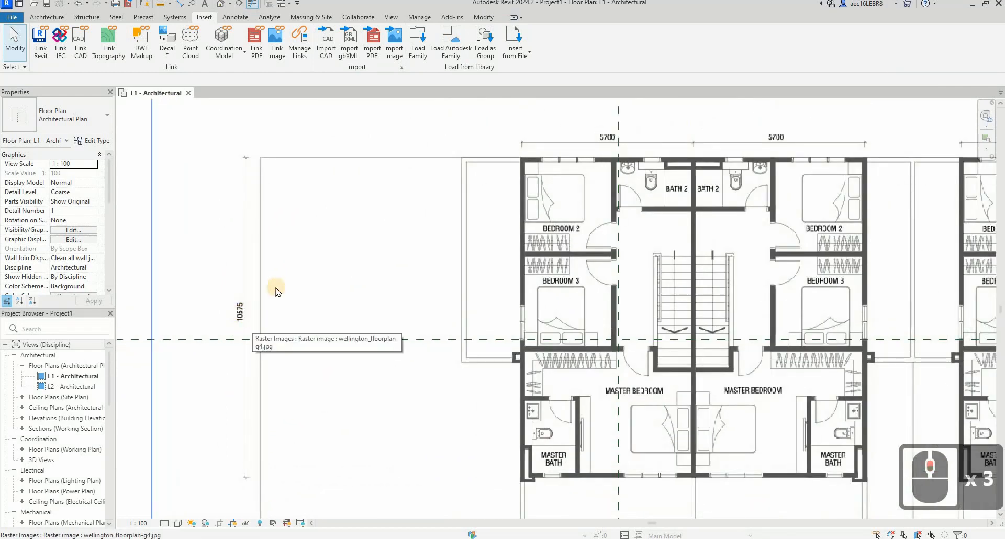
click(265, 166)
key(Escape)
key(Escape)
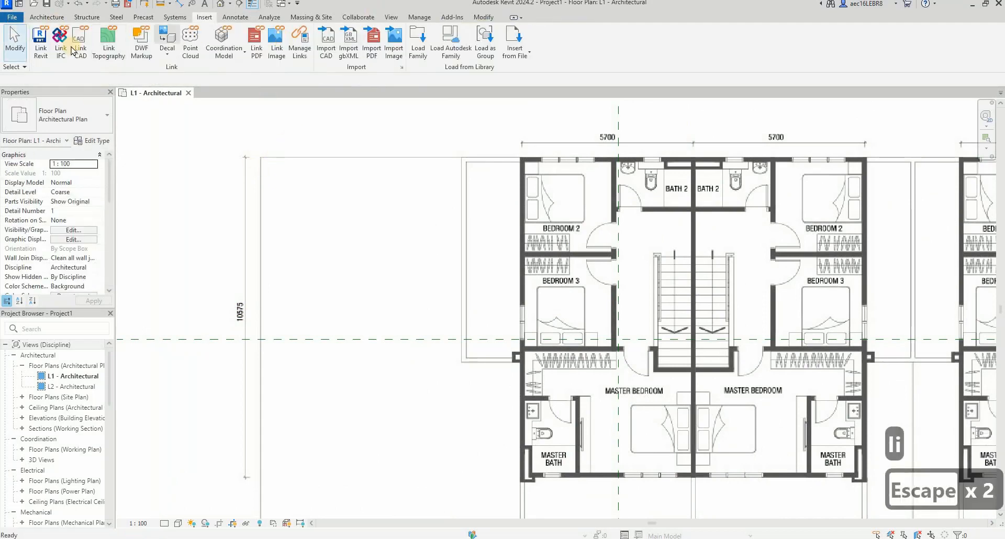
Draw a short horizontal model line across the upper end of the printed 10575 dimension line.
click(58, 19)
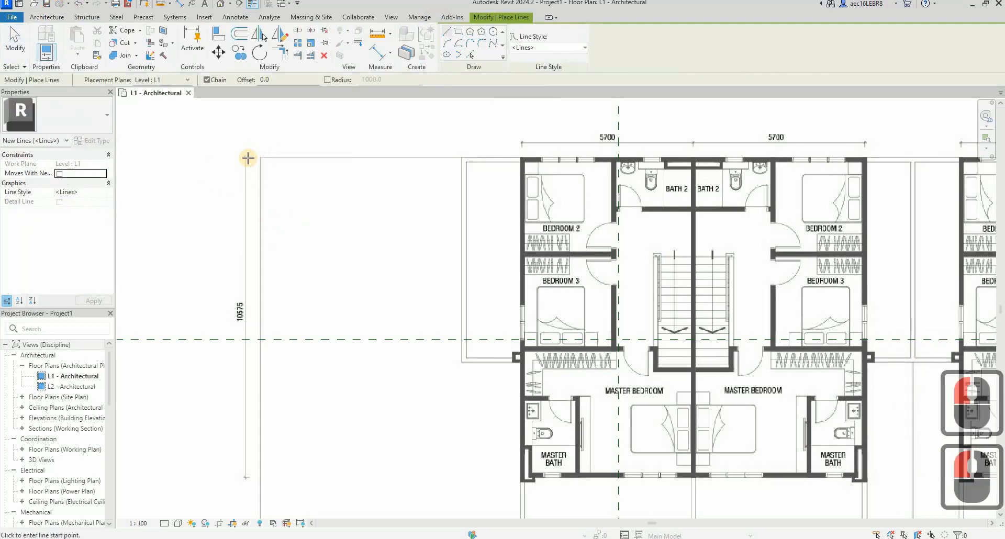
scroll(248, 158, up, 7)
click(253, 156)
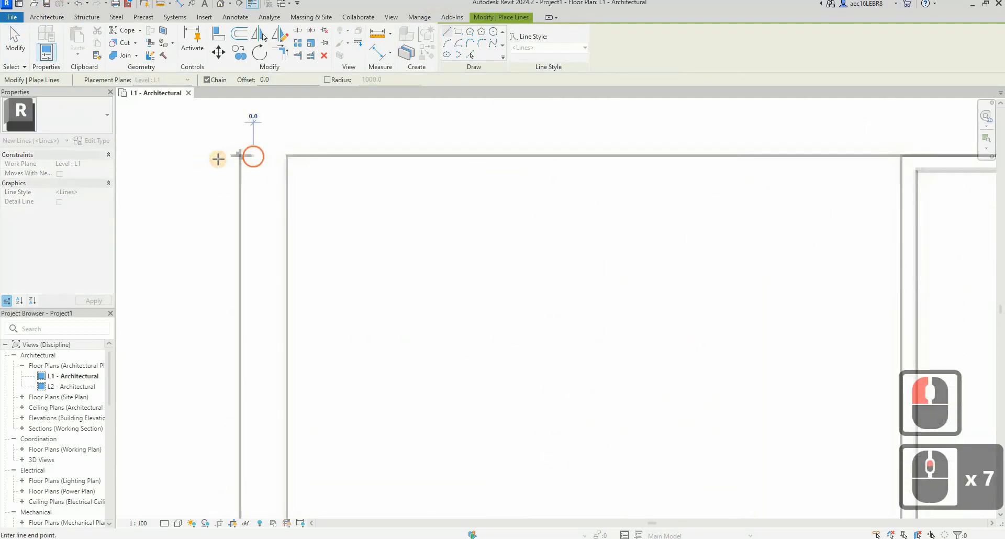
click(218, 159)
click(217, 184)
key(Escape)
Draw a horizontal model line about 800 mm long across the lower end of the printed 10575 dimension line.
scroll(307, 160, down, 10)
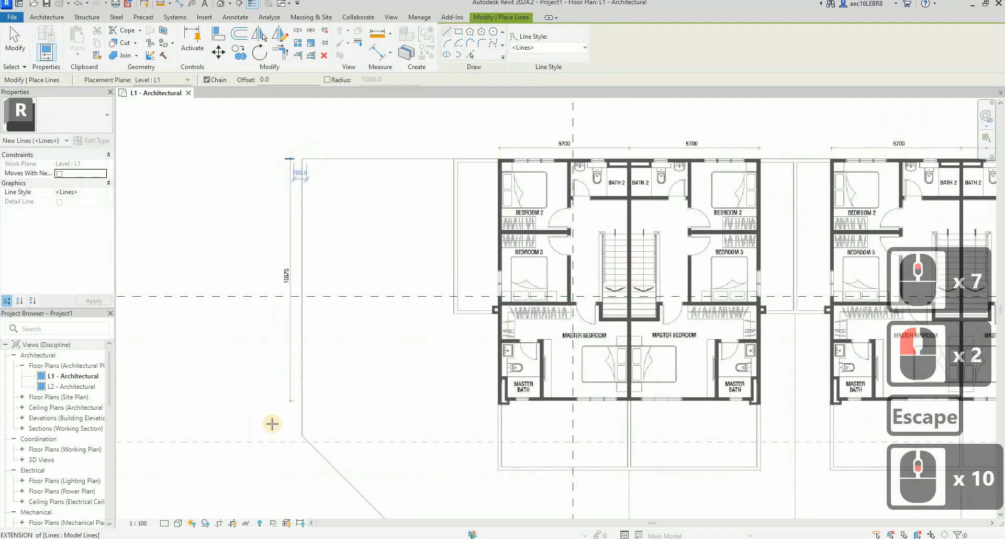
scroll(292, 384, up, 8)
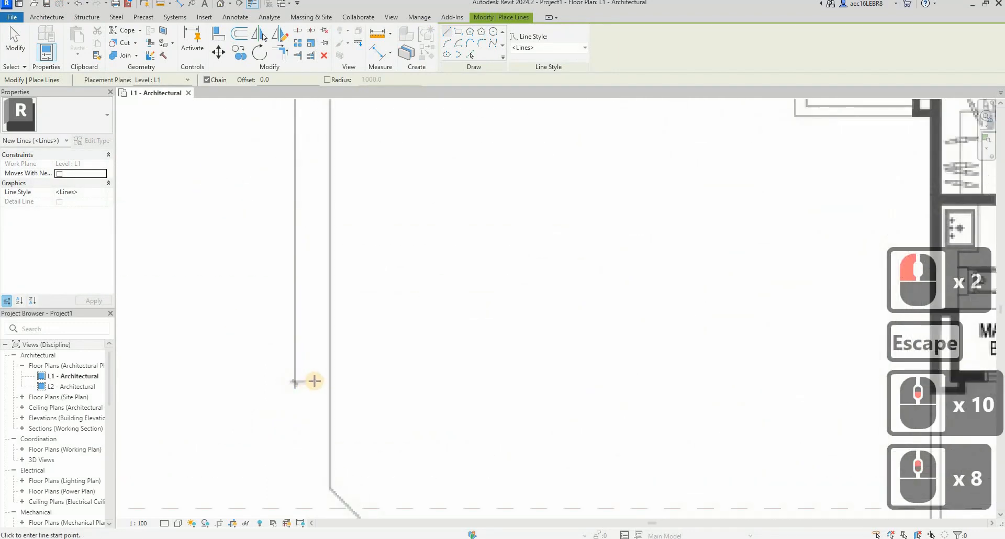
click(314, 383)
click(272, 383)
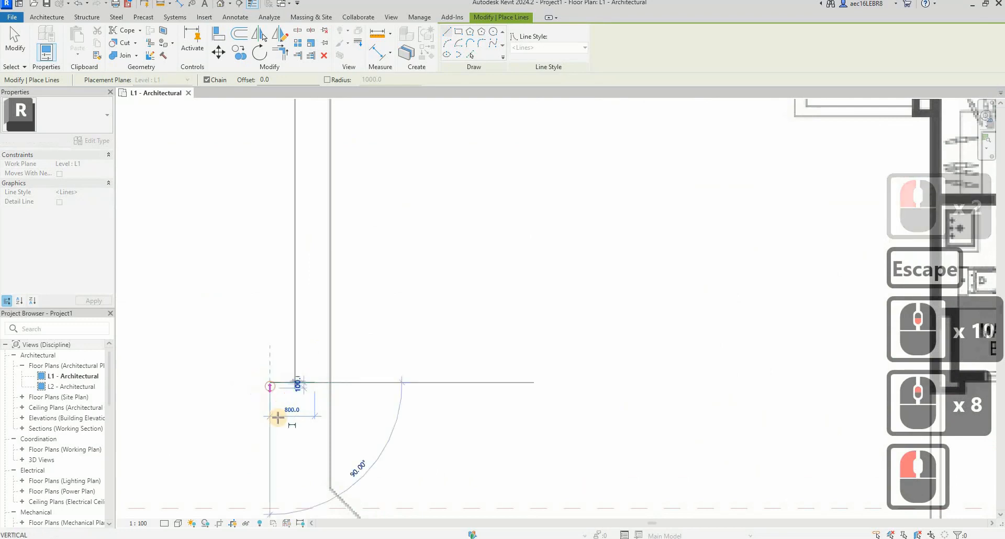
key(Escape)
scroll(278, 417, down, 9)
scroll(272, 389, up, 2)
key(Escape)
key(Escape)
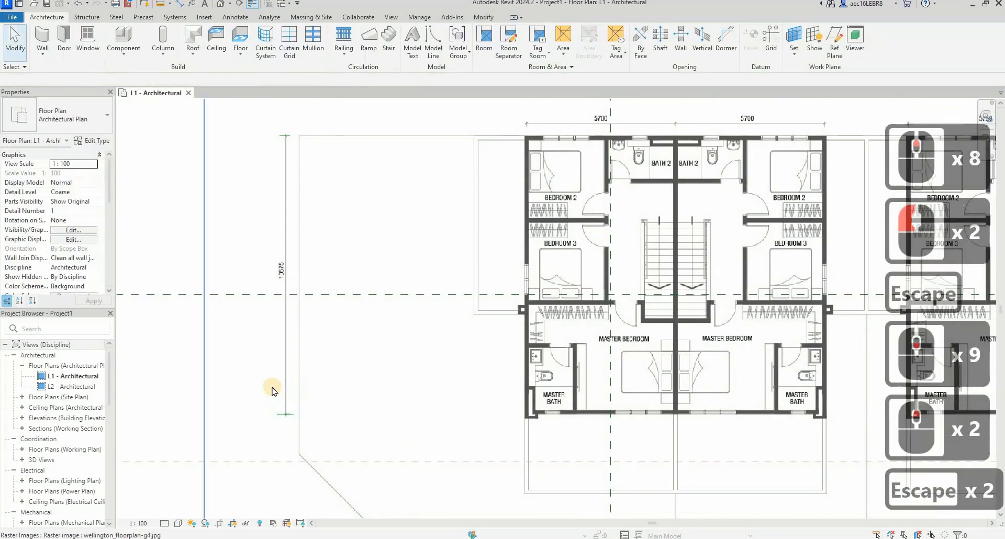
Add an aligned dimension between the two short model lines, placed just outside the printed depth dimension.
key(d)
key(i)
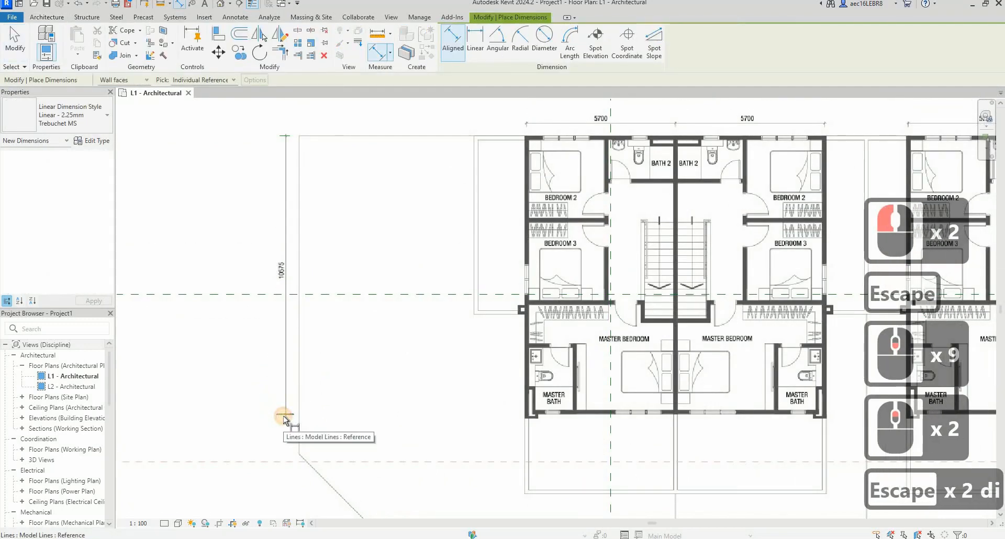
click(282, 416)
scroll(282, 415, down, 1)
click(281, 175)
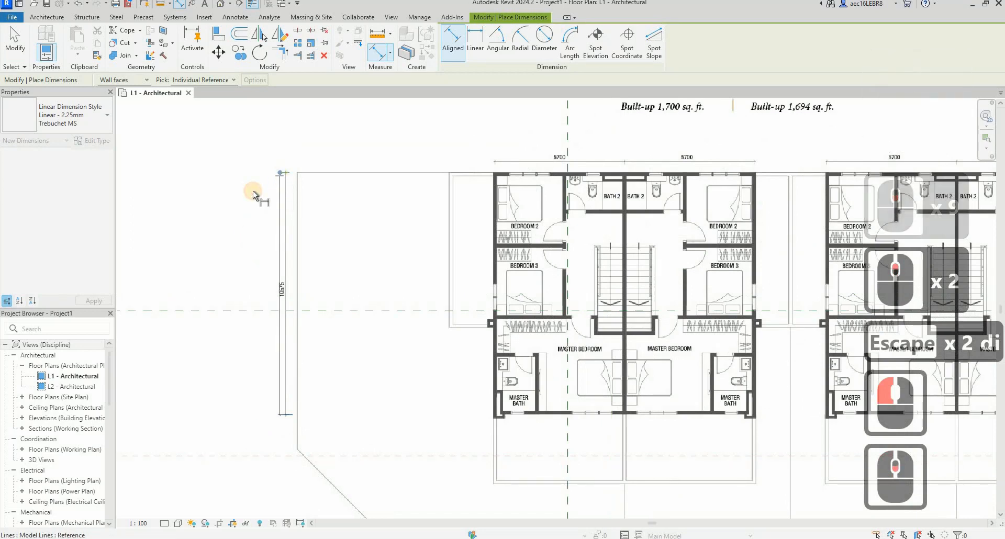
click(251, 192)
scroll(243, 254, up, 3)
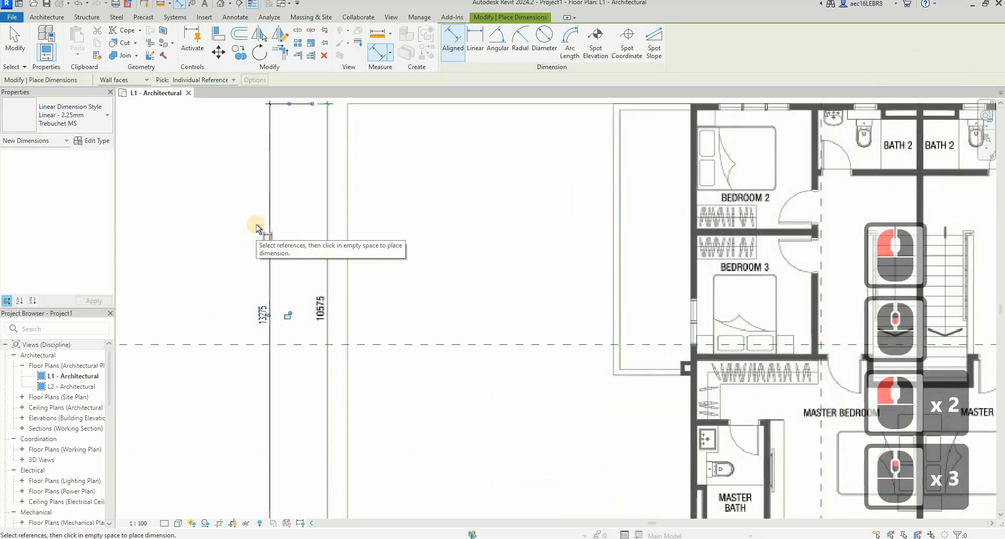
key(Escape)
key(Escape)
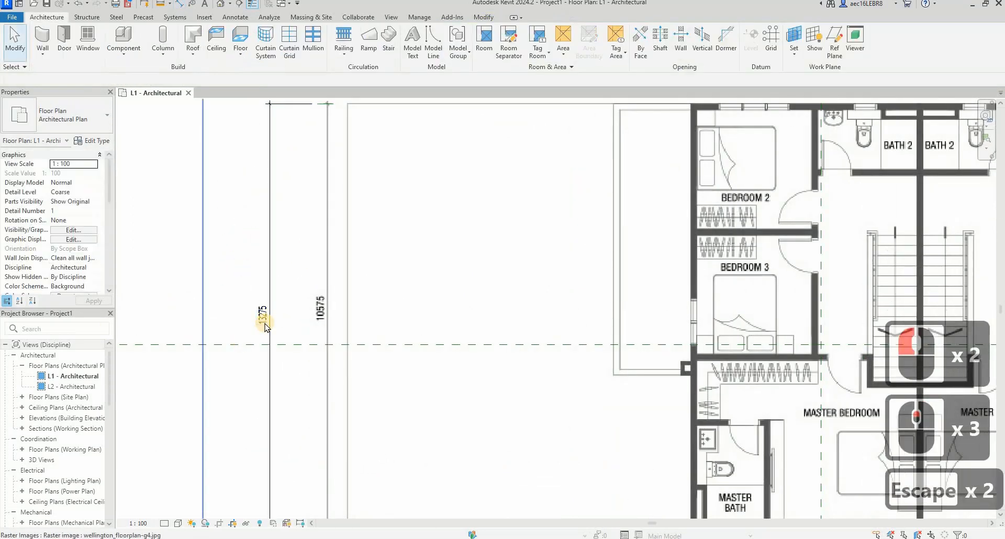
Compare the new aligned dimension between the model lines with the depth value printed on the floor plan image.
scroll(266, 327, down, 2)
scroll(266, 328, up, 4)
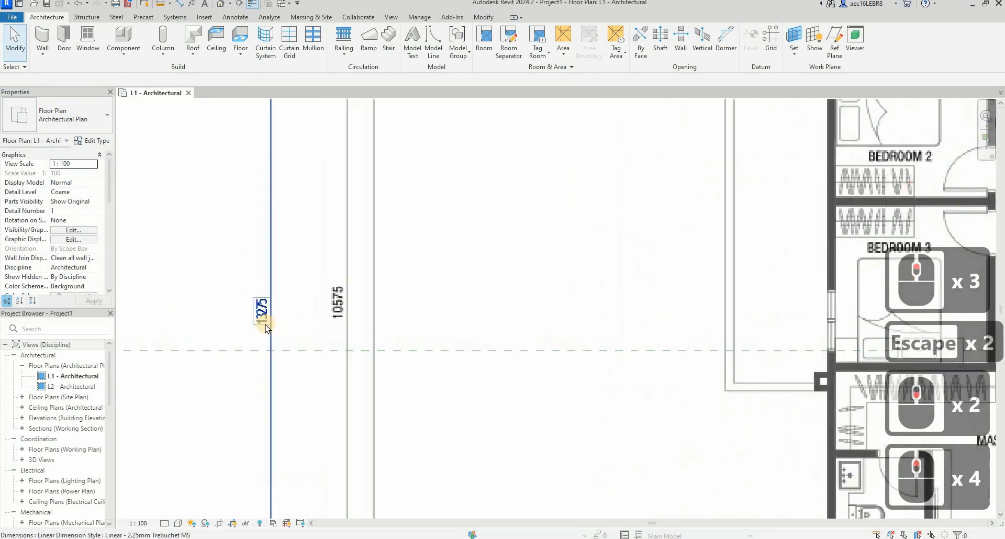
scroll(267, 328, down, 4)
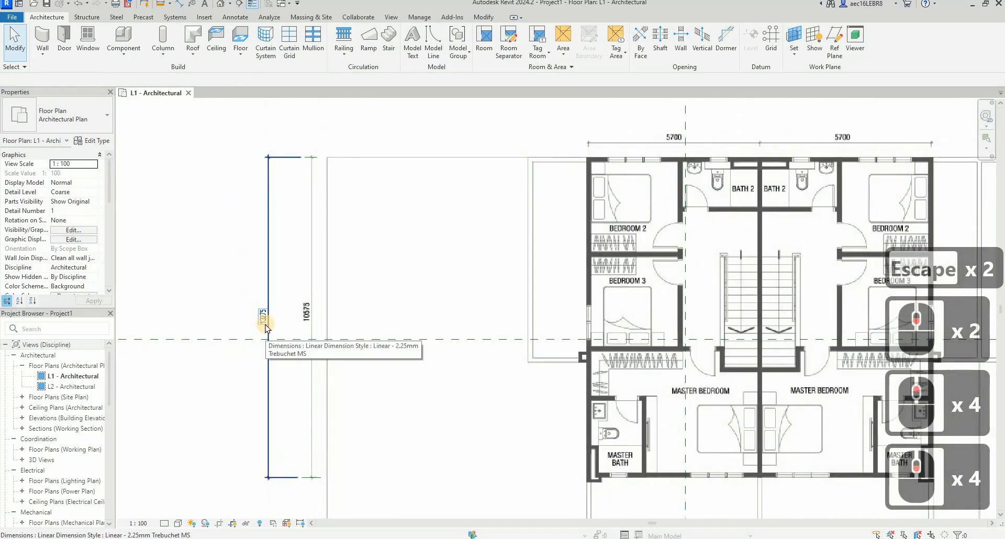
scroll(264, 314, up, 5)
scroll(271, 321, down, 3)
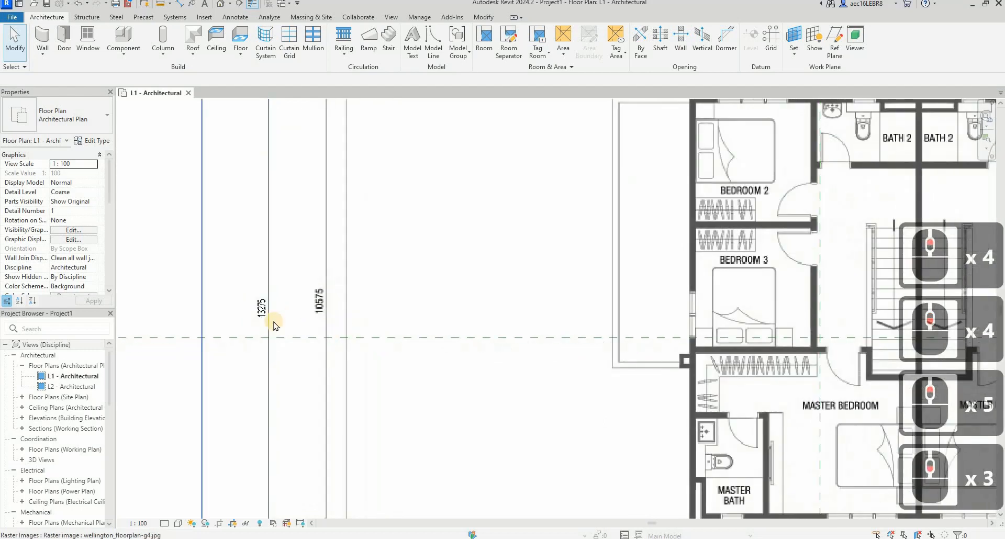
scroll(303, 319, down, 5)
scroll(311, 315, up, 4)
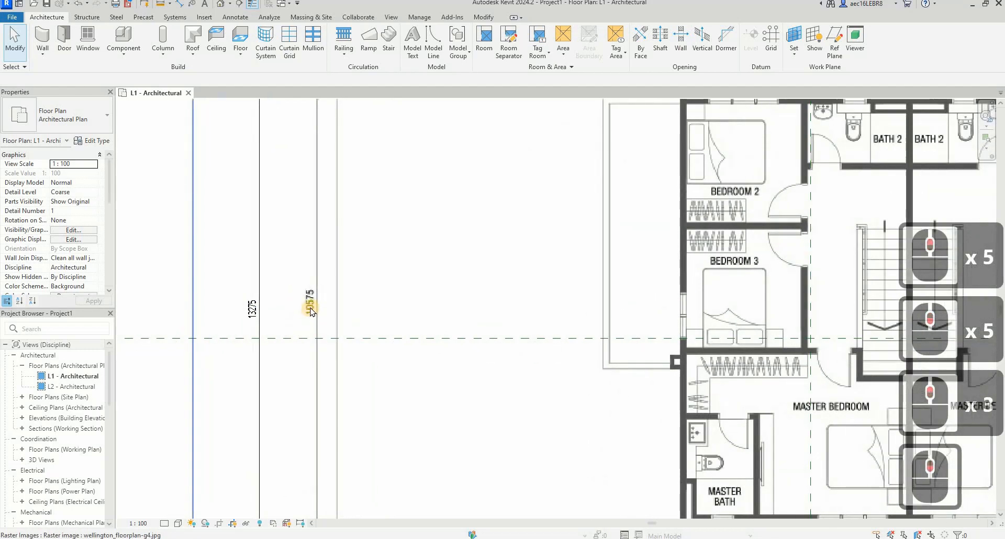
scroll(312, 309, down, 4)
scroll(312, 304, up, 4)
scroll(312, 304, down, 5)
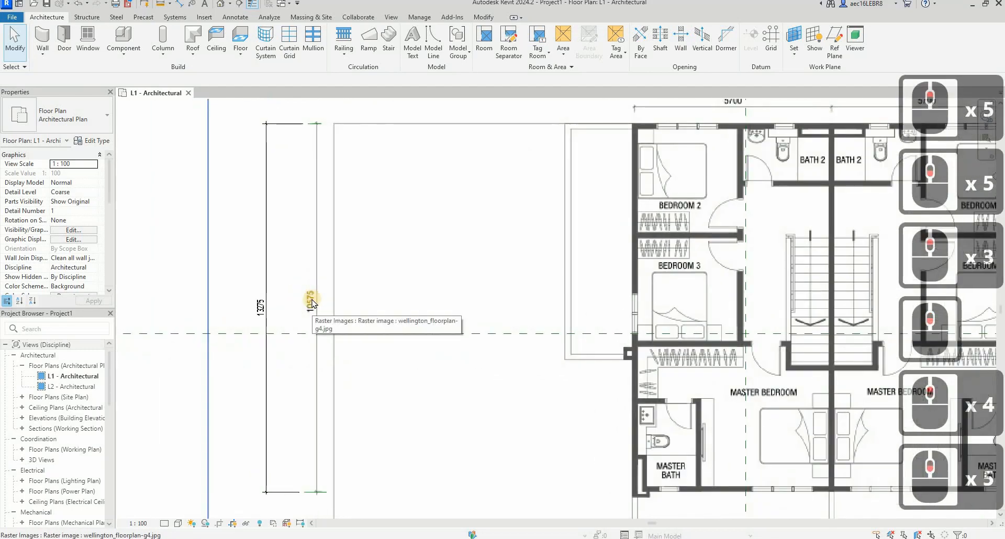
scroll(330, 256, down, 2)
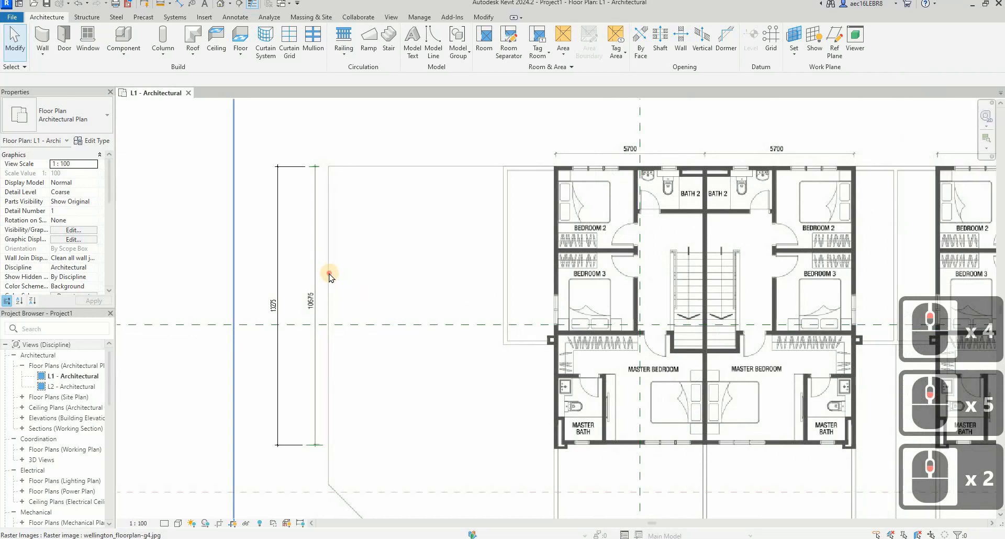
Select the floor plan image, switch to Calculator and work out the scale factor by dividing 10575 by 13275.
click(329, 274)
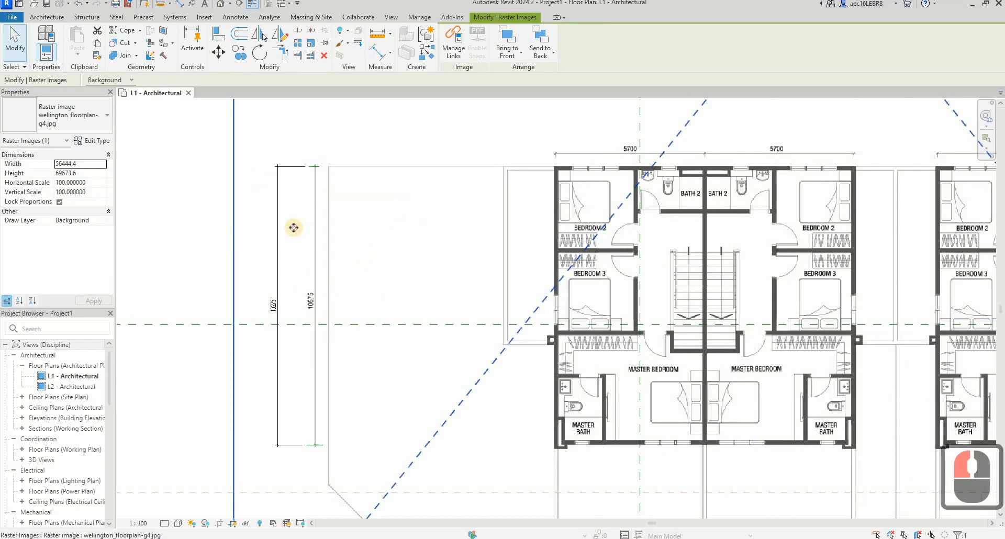
key(Escape)
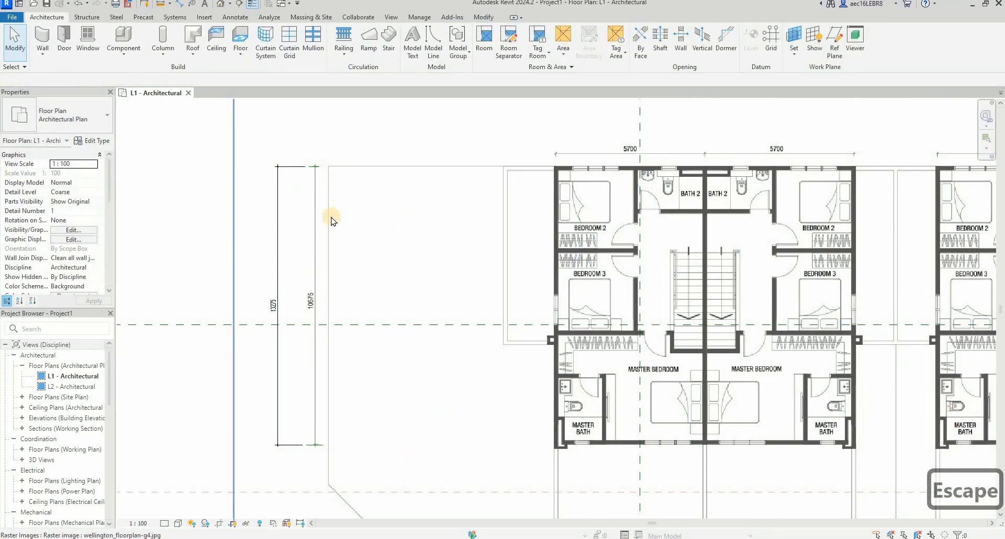
click(329, 292)
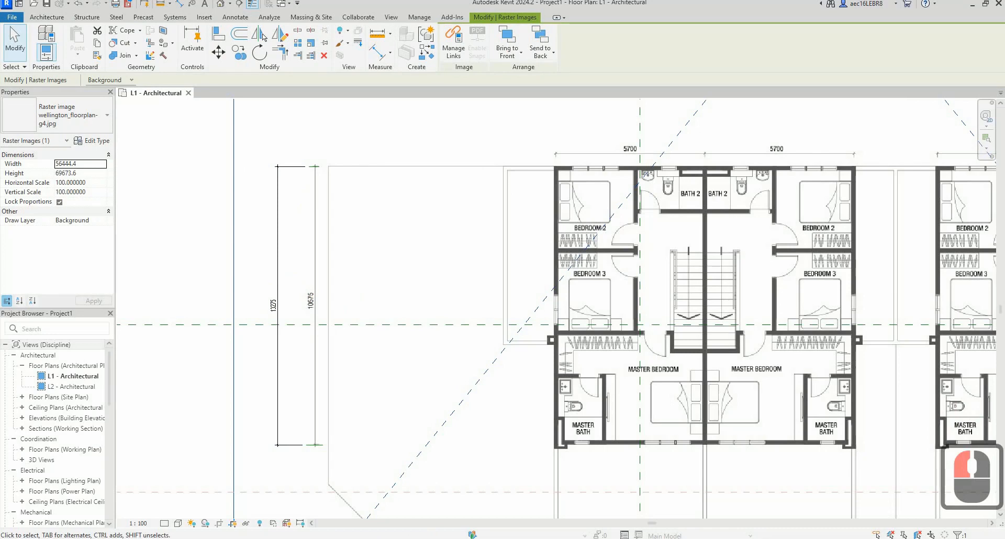
click(403, 538)
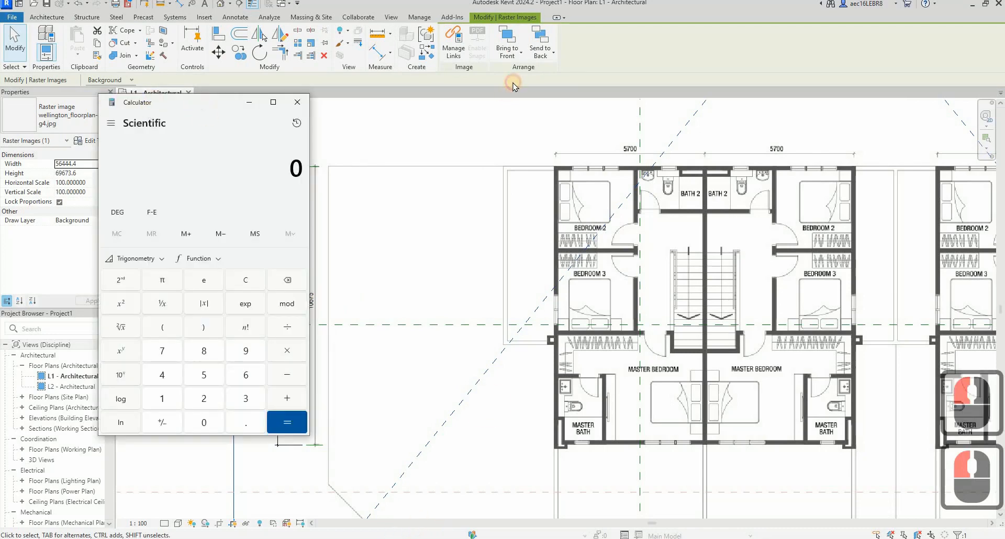
drag(513, 87, 513, 87)
text(10,5)
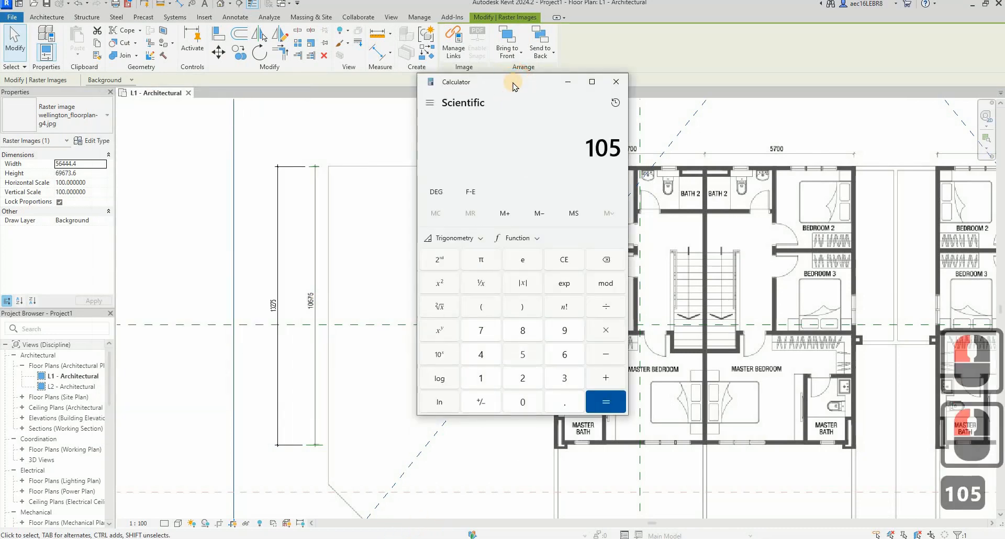
text(75)
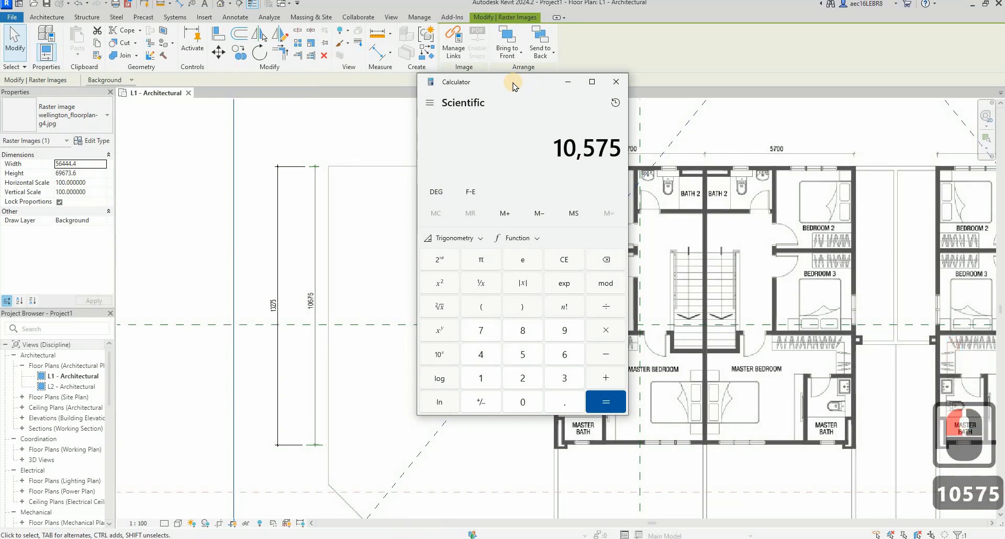
key(slash)
text(13)
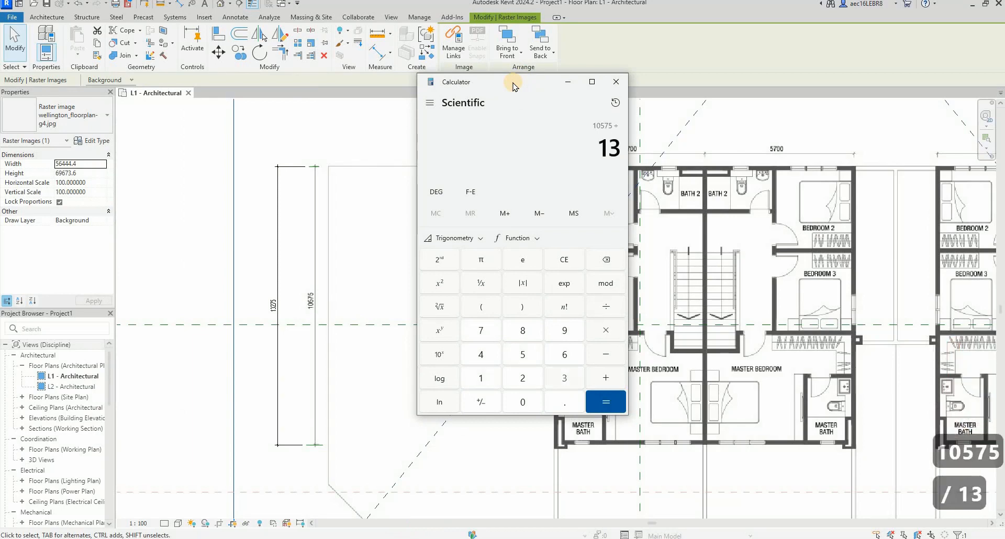
text(275)
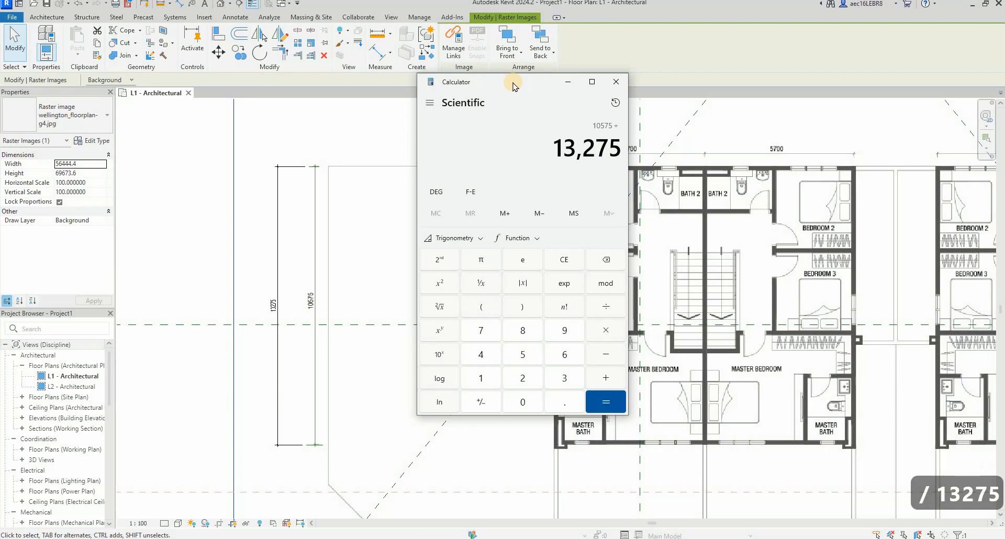
key(Return)
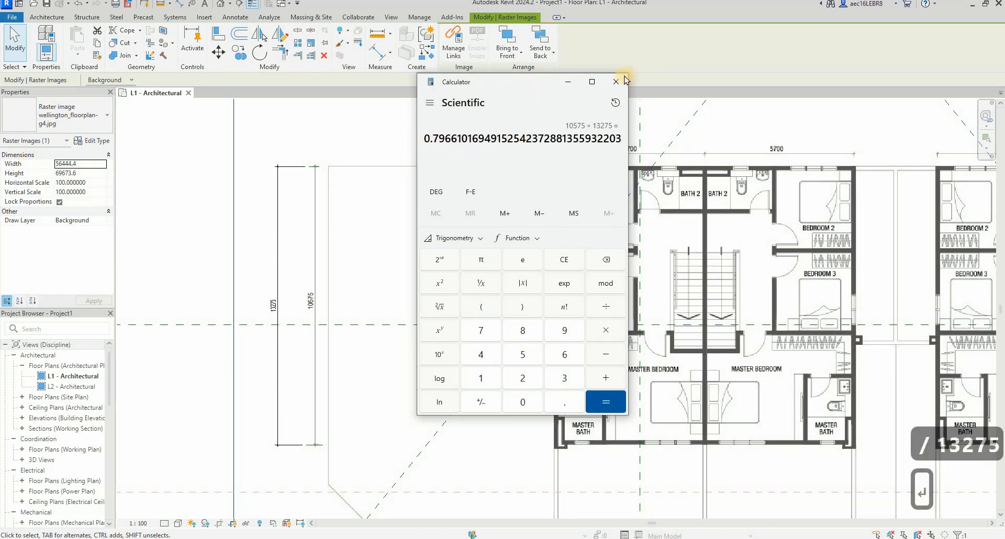
click(400, 169)
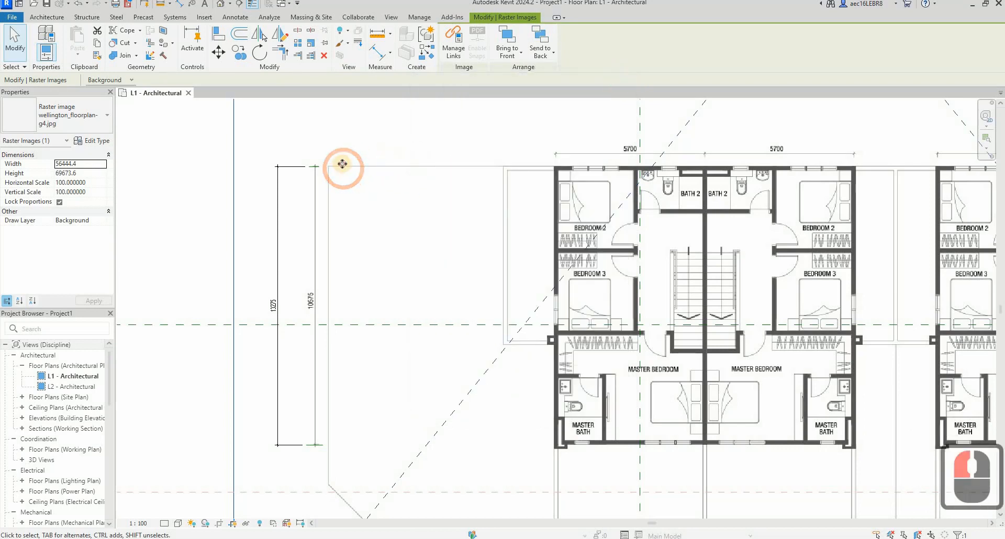
Scale the floor plan image numerically by 0.79661, with the origin at the lot outline's upper-left corner.
click(341, 163)
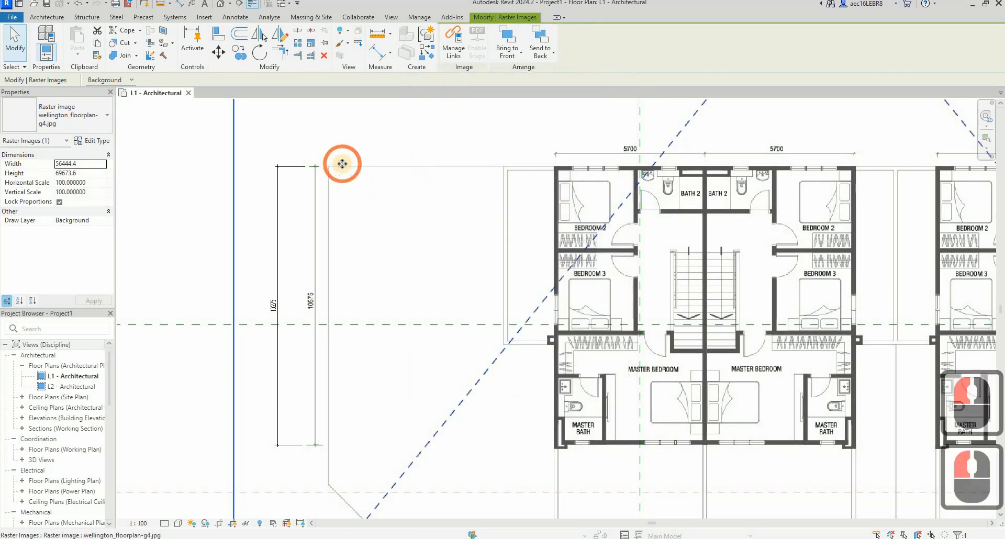
click(310, 44)
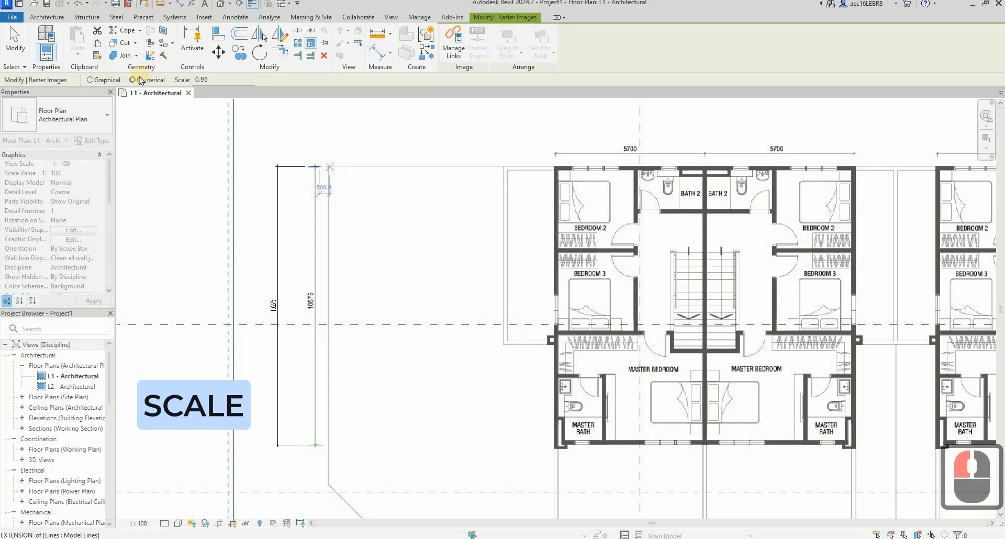
click(169, 79)
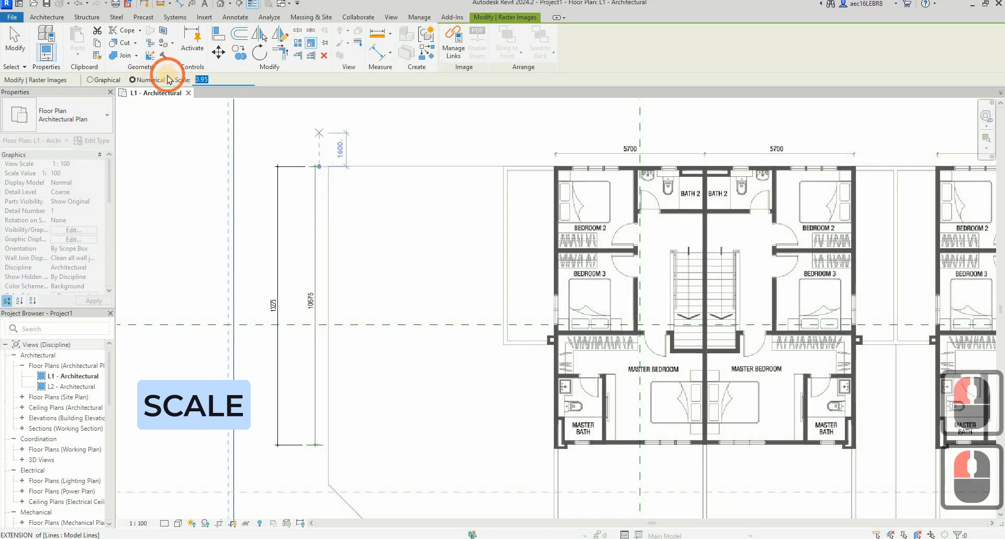
text(0.79)
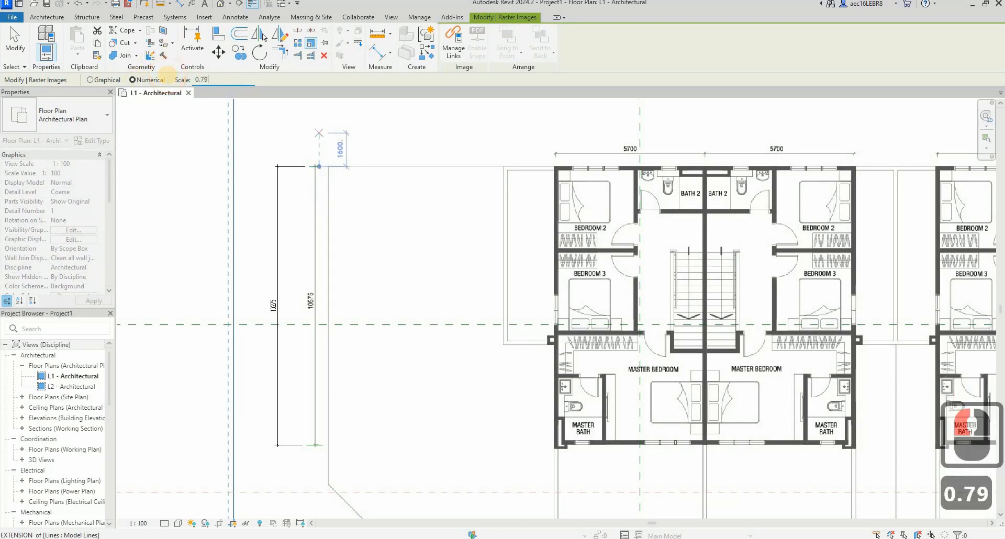
text(661)
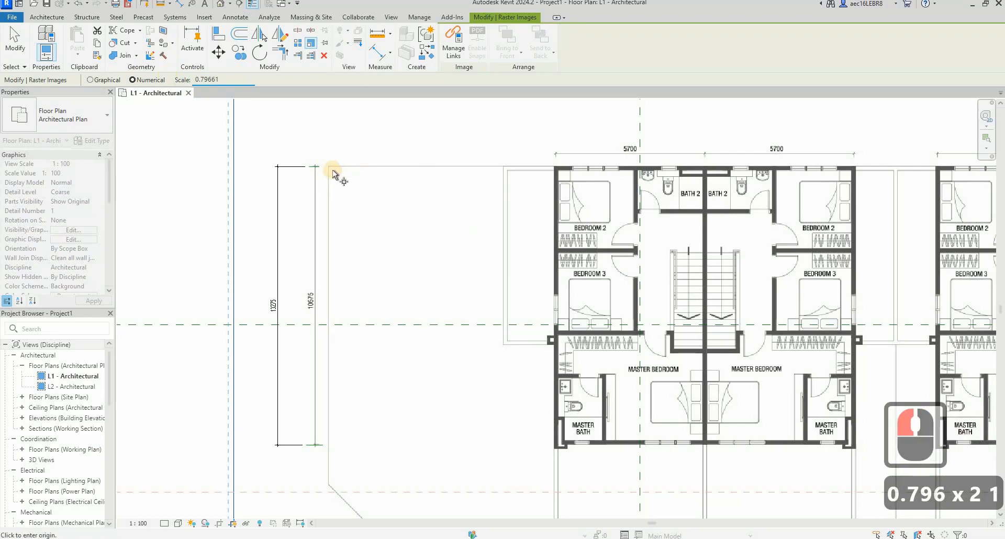
click(329, 167)
click(451, 228)
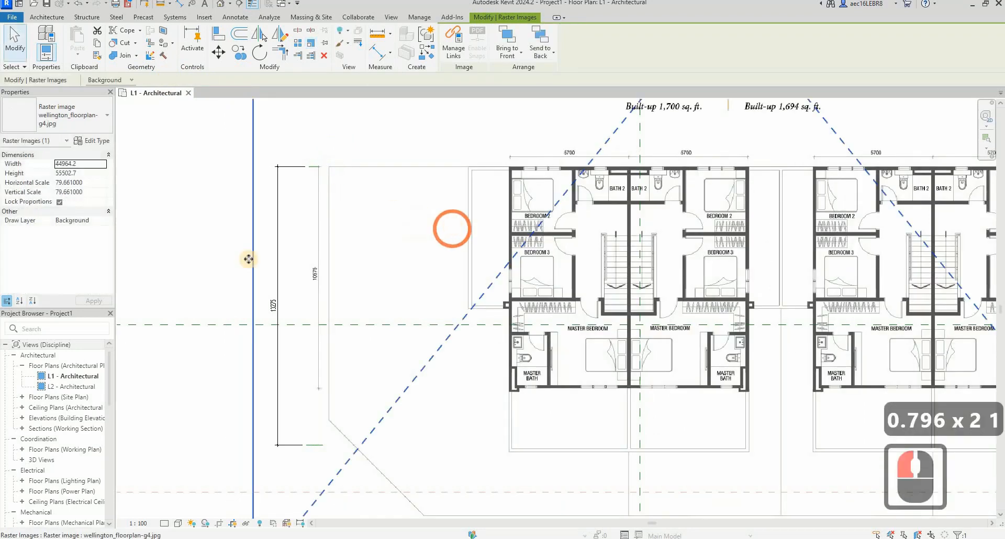
scroll(249, 260, down, 3)
key(Escape)
key(Escape)
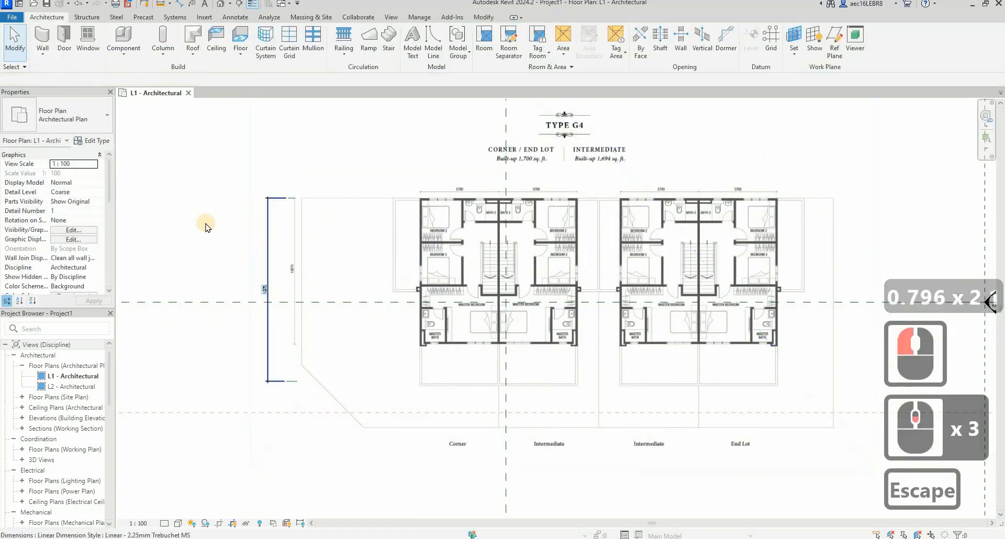
Delete the 13275 aligned dimension together with its two short model lines.
scroll(176, 160, up, 2)
click(300, 462)
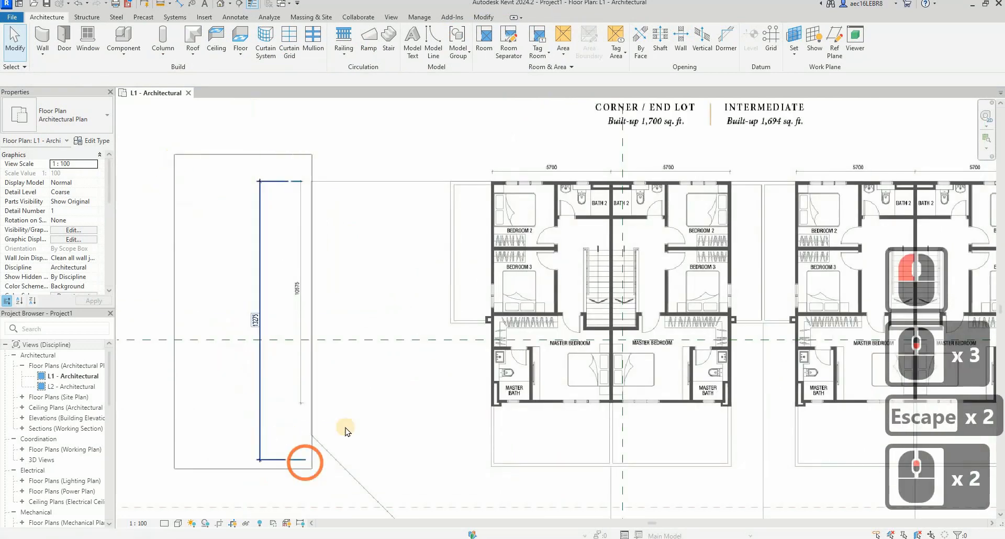
key(Delete)
scroll(258, 218, up, 7)
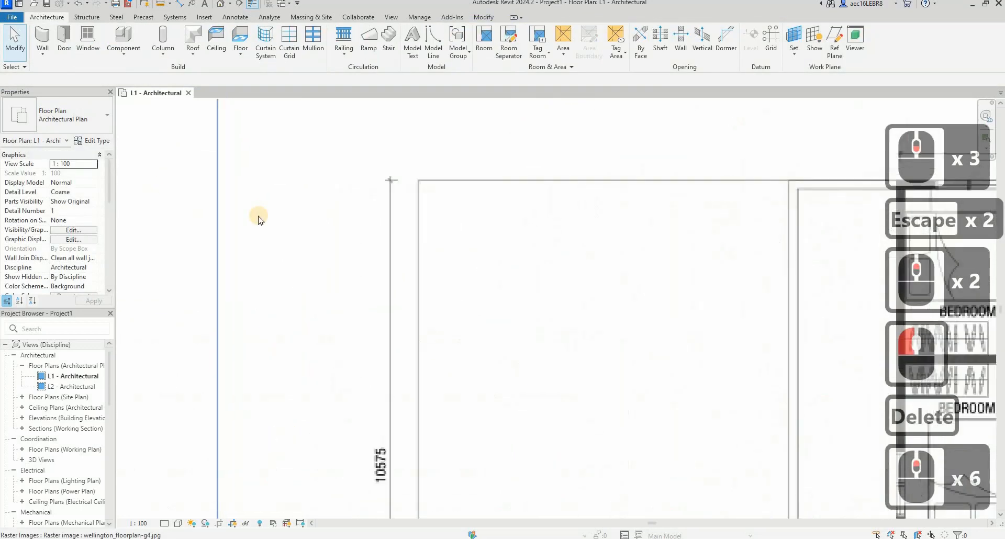
key(i)
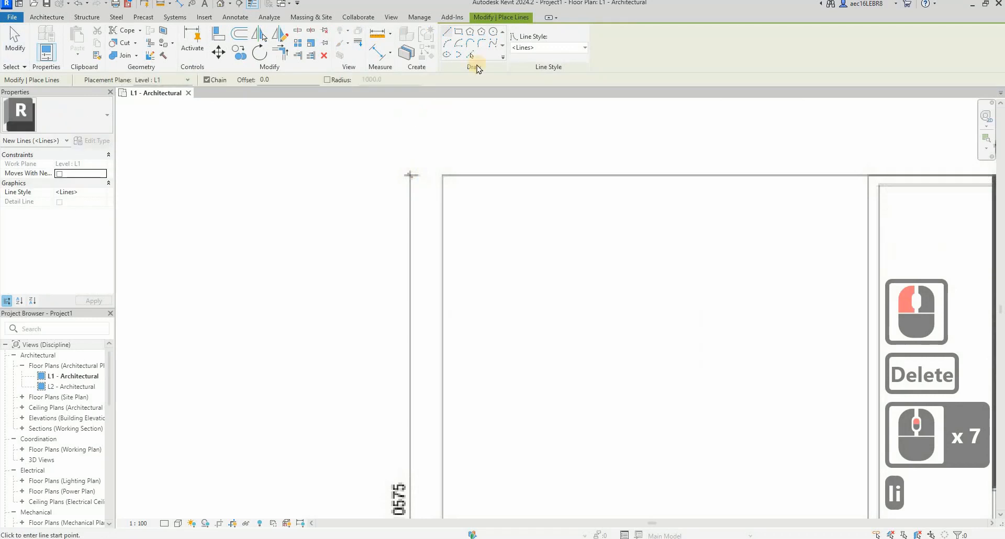
key(Escape)
key(Escape)
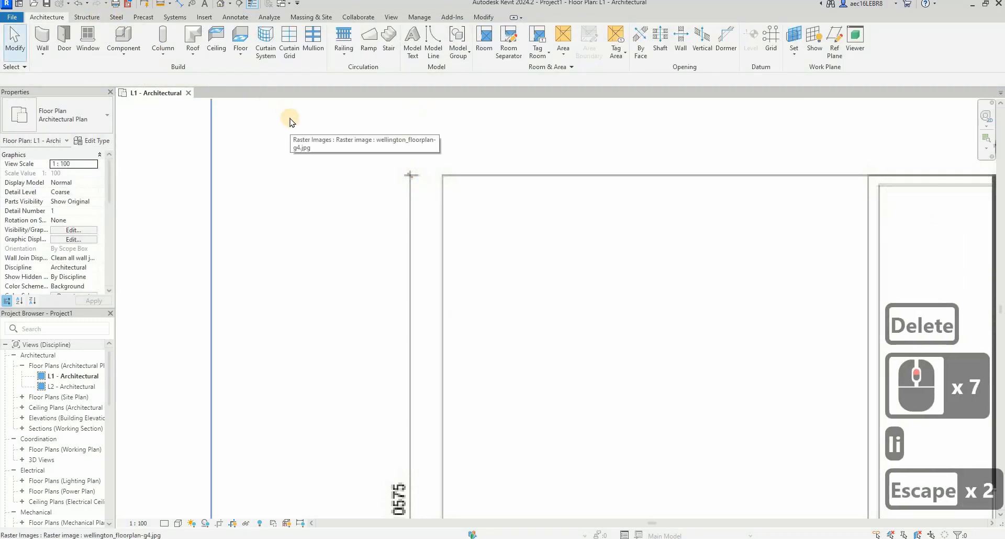
Draw a horizontal detail line about 900 mm long across the upper end of the printed 10575 dimension line.
key(d)
key(l)
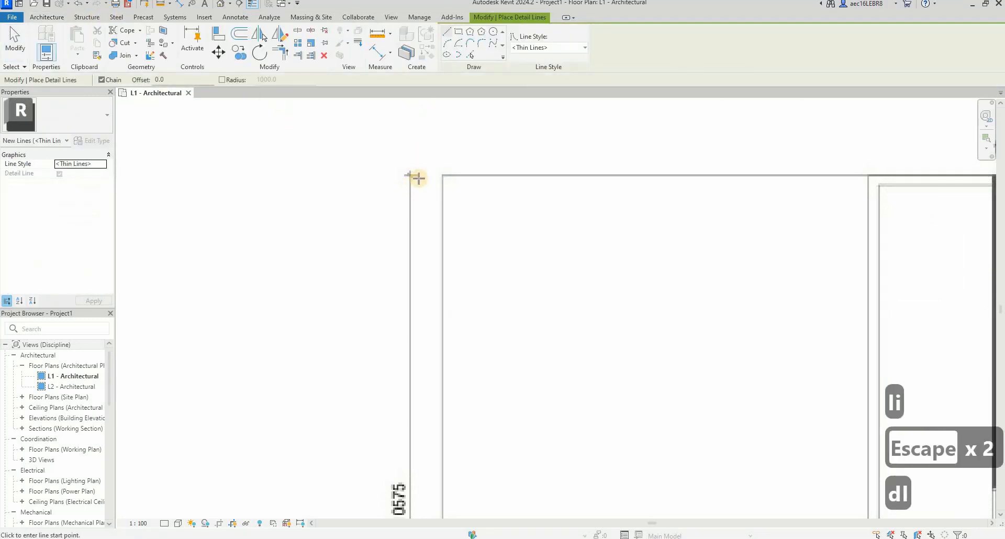
click(420, 176)
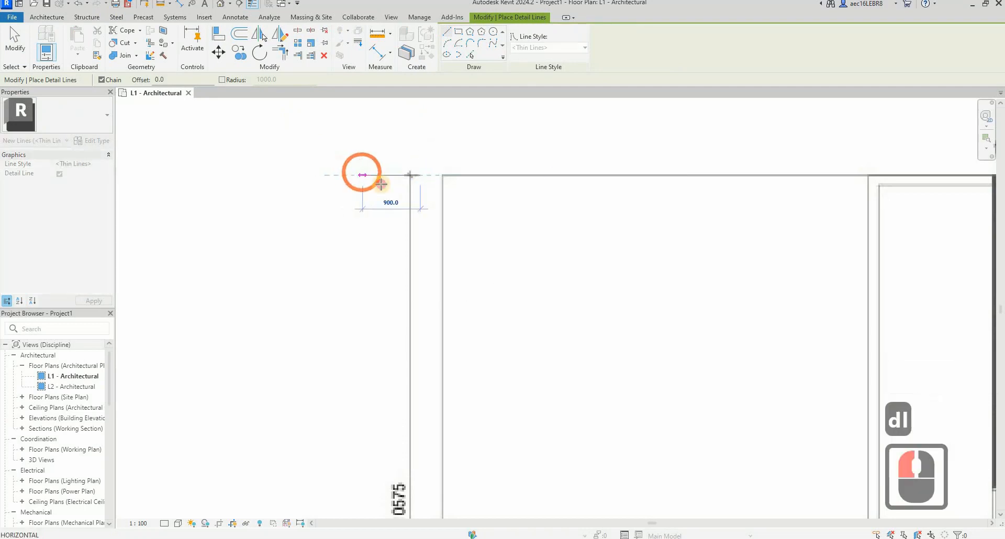
click(395, 175)
key(Escape)
Draw a horizontal detail line about 600 mm long across the lower end of the printed 10575 dimension line.
scroll(366, 181, down, 2)
scroll(390, 492, down, 3)
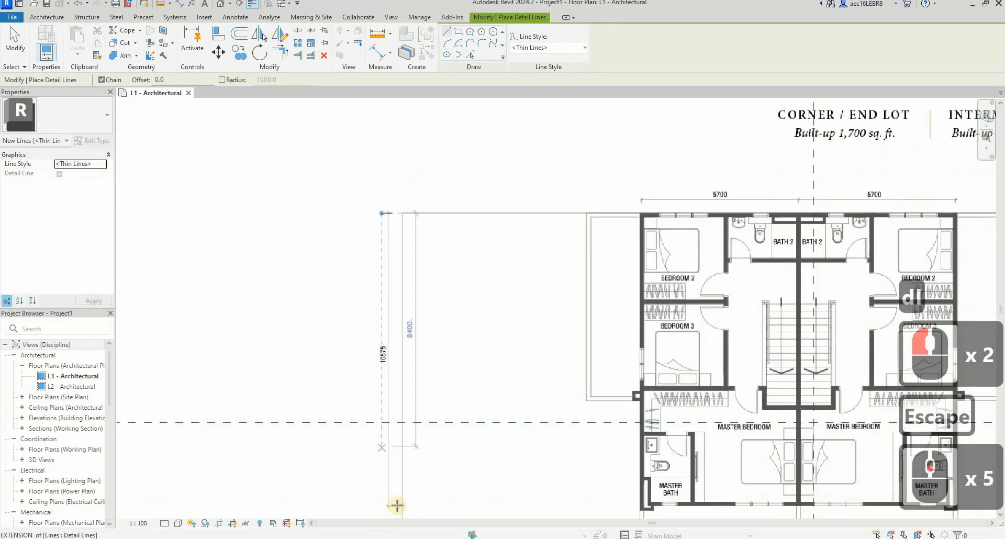
scroll(386, 517, up, 9)
scroll(366, 377, up, 3)
scroll(375, 446, down, 4)
scroll(375, 433, up, 6)
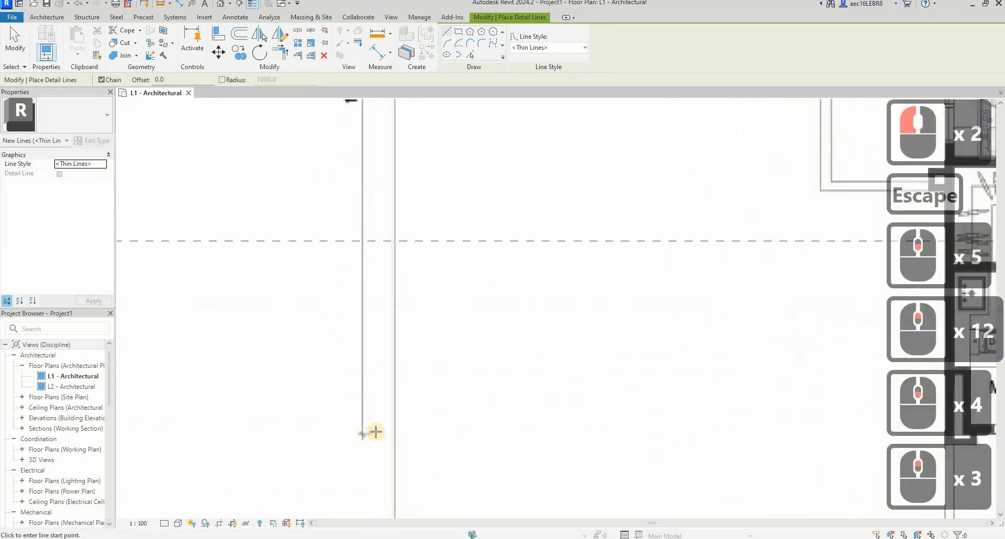
click(376, 428)
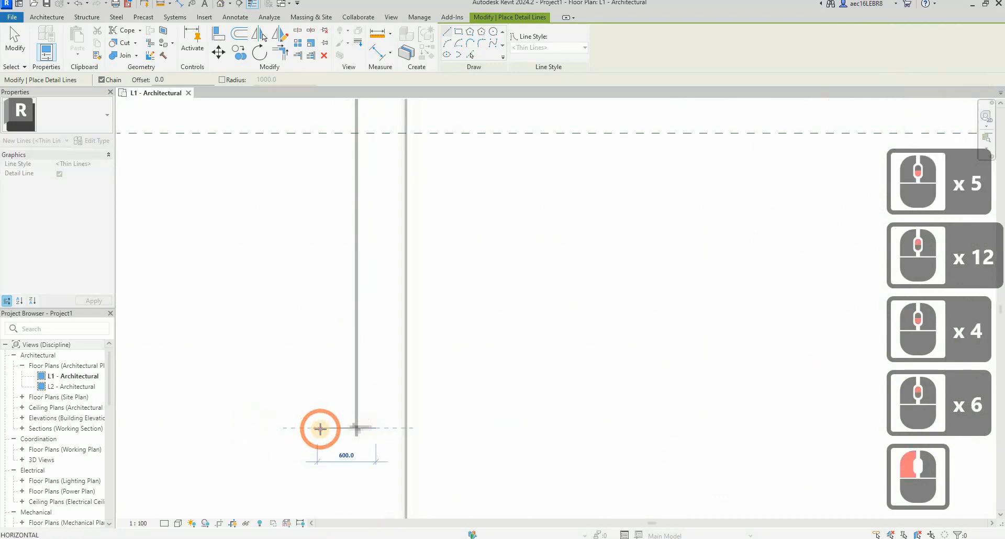
click(318, 427)
key(Escape)
key(Escape)
Add an aligned dimension between the two detail lines beside the printed 10575 and compare it with the printed value.
key(d)
key(i)
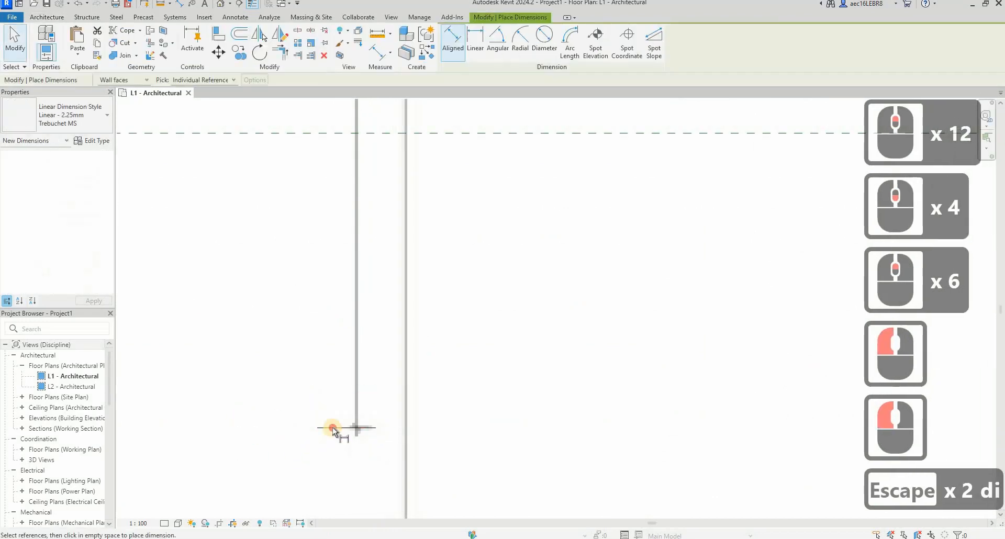
click(332, 427)
scroll(357, 486, down, 3)
scroll(360, 213, down, 3)
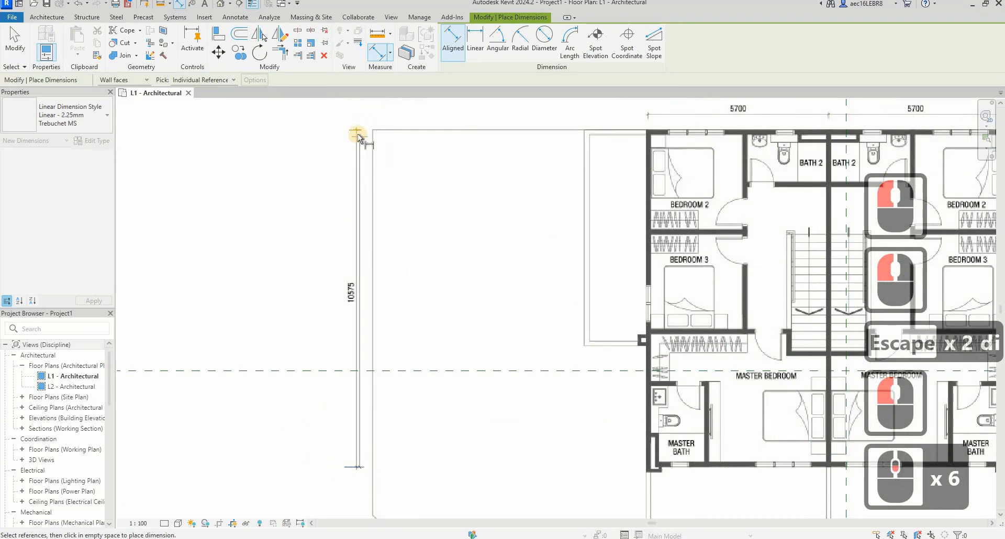
click(324, 168)
click(324, 168)
scroll(333, 292, up, 4)
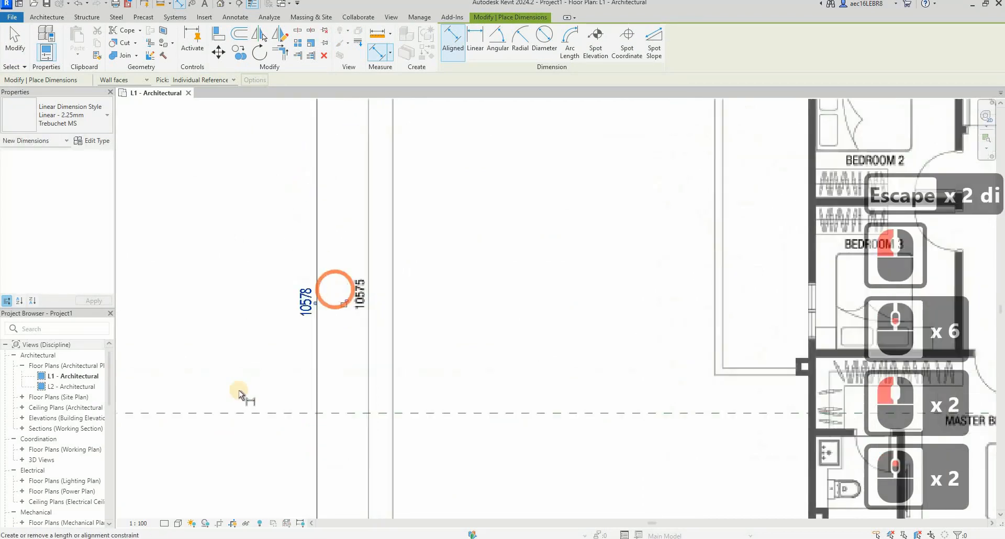
scroll(215, 294, down, 3)
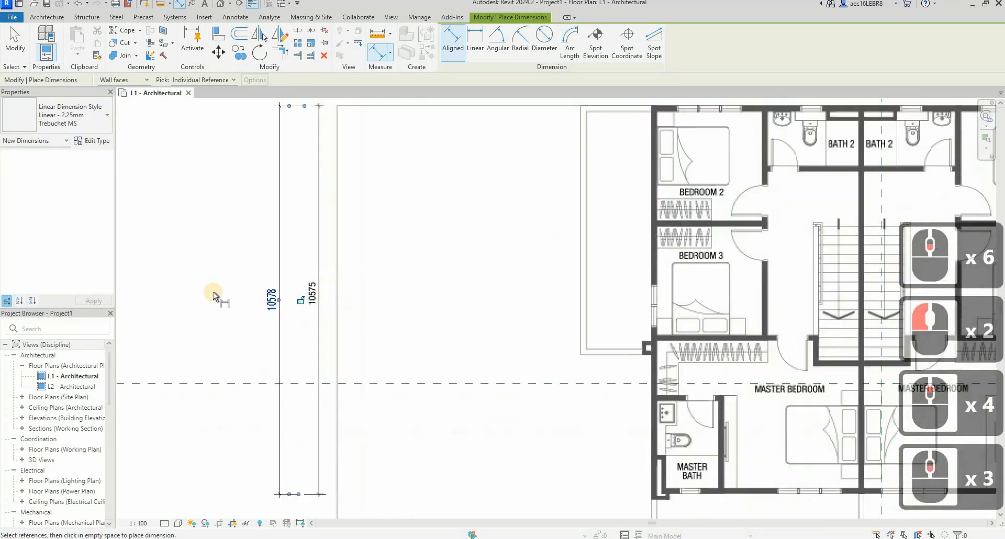
key(Escape)
key(Escape)
Delete the new aligned dimension and both short detail lines.
click(307, 249)
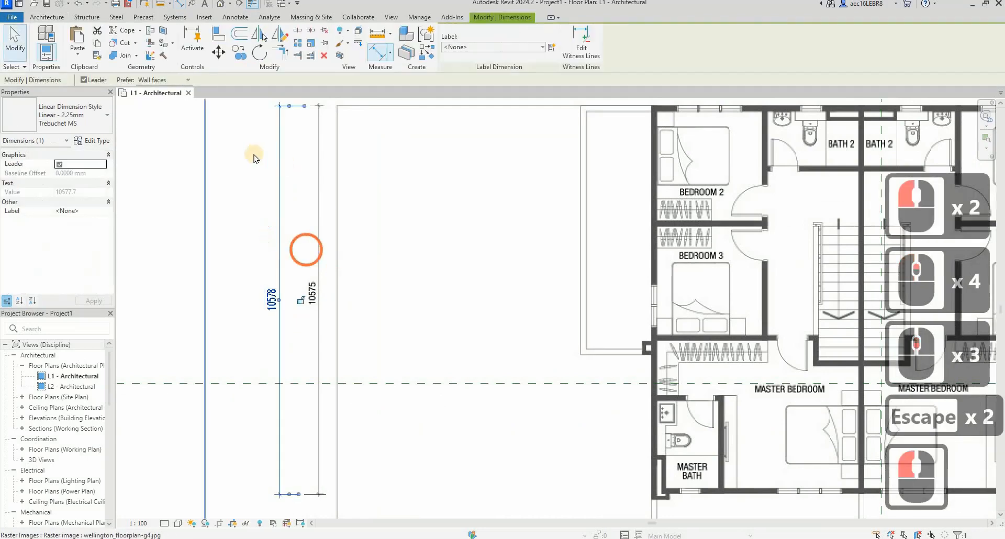
scroll(248, 155, down, 3)
ctrl+drag(233, 134, 348, 467)
scroll(287, 340, down, 3)
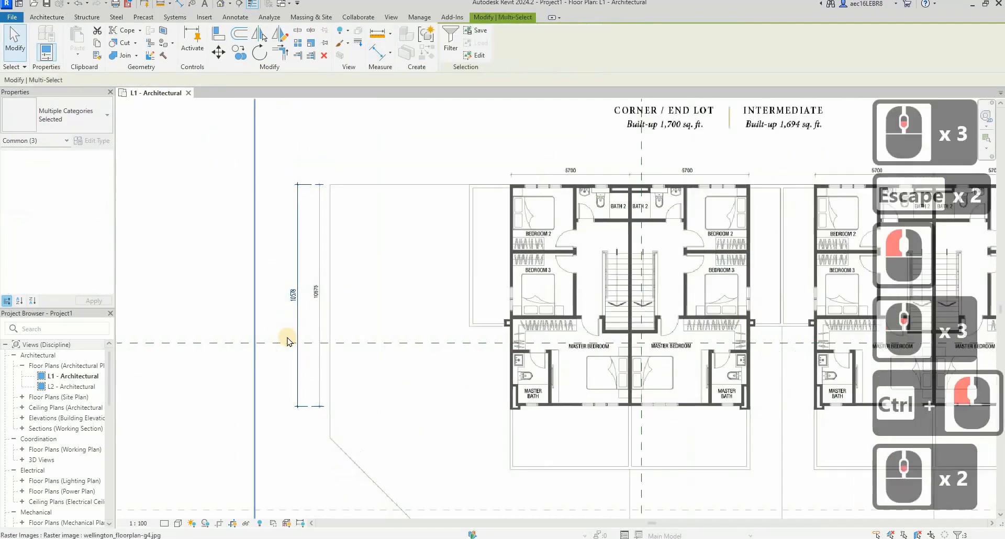
key(Delete)
Pin the scaled floor plan image in place and try to move it to check the pin.
scroll(288, 341, down, 3)
scroll(287, 341, down, 1)
drag(478, 301, 499, 309)
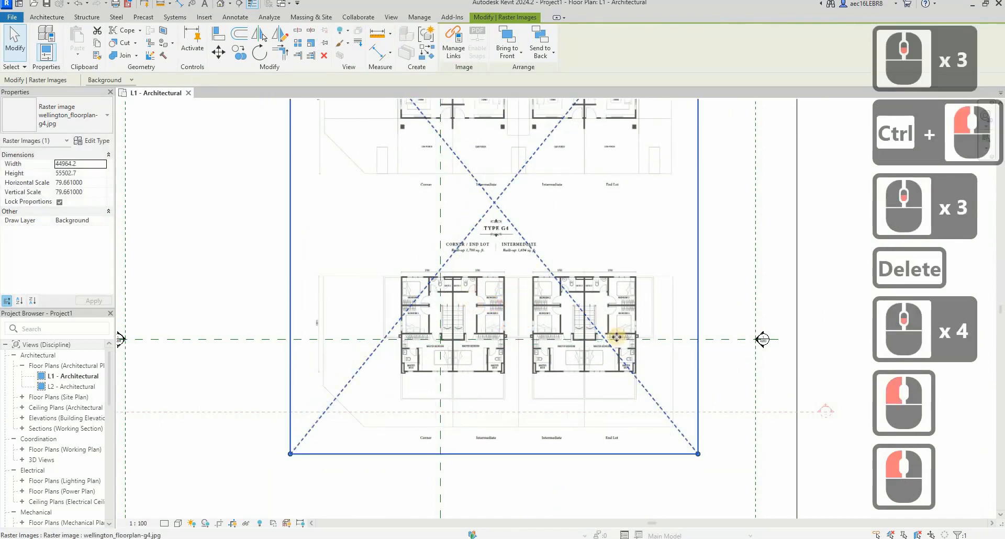
click(326, 44)
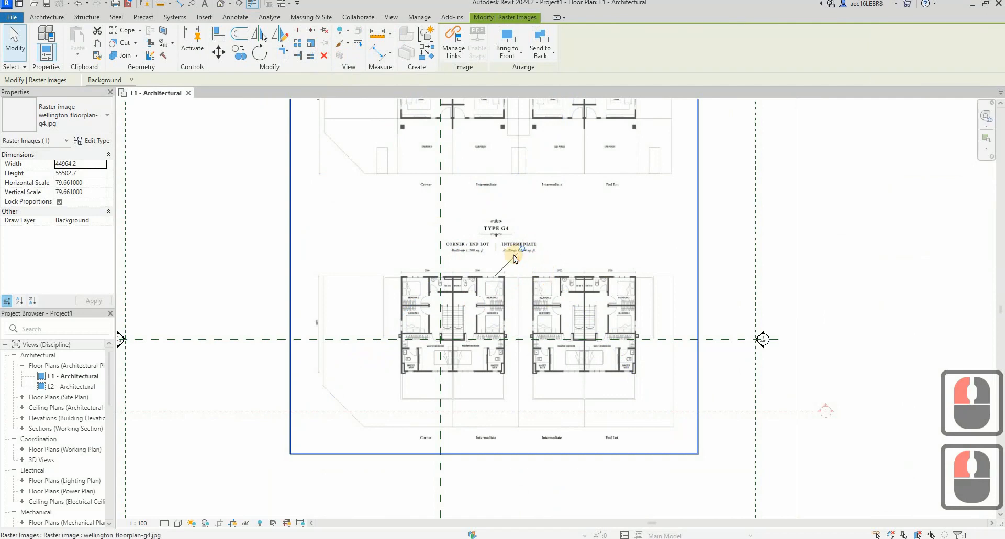
drag(518, 225, 525, 285)
drag(599, 276, 352, 257)
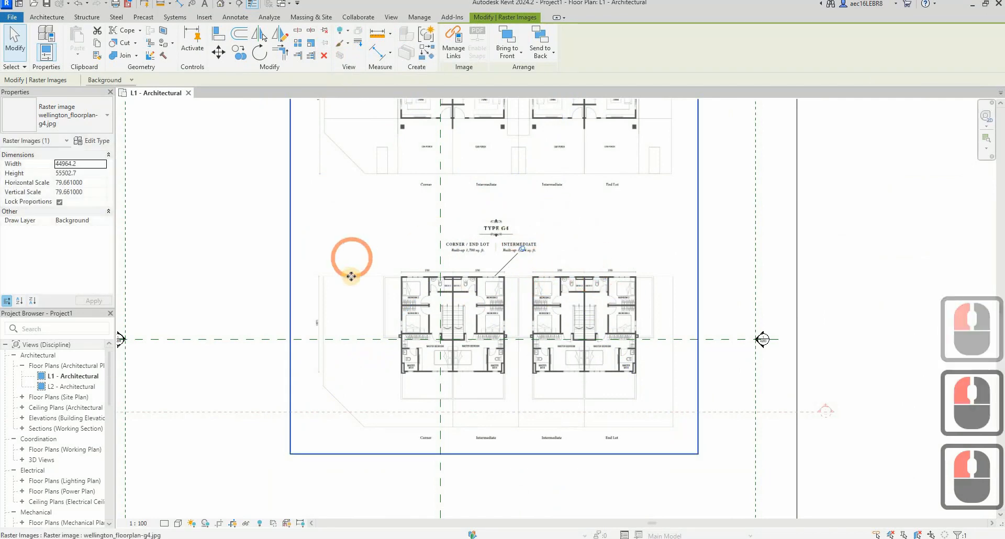
Unpin the floor plan image and move it sideways so the corner unit's party wall lies on the vertical reference plane.
scroll(352, 276, up, 1)
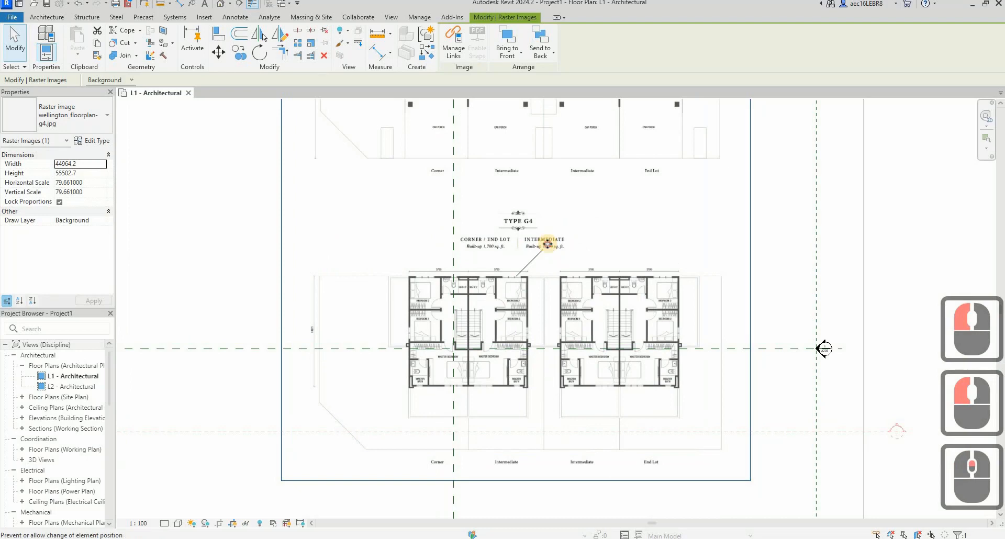
click(547, 244)
scroll(515, 386, up, 4)
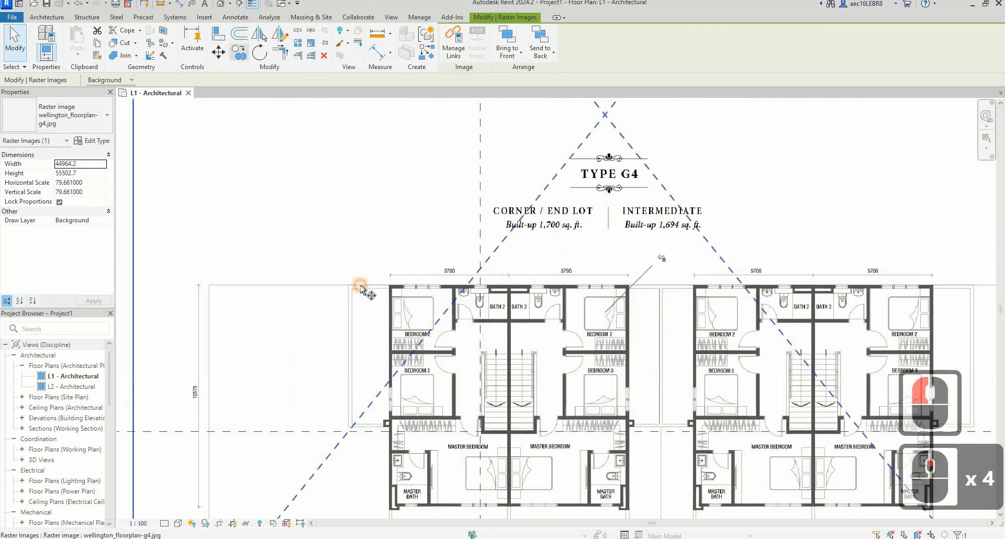
scroll(523, 269, up, 11)
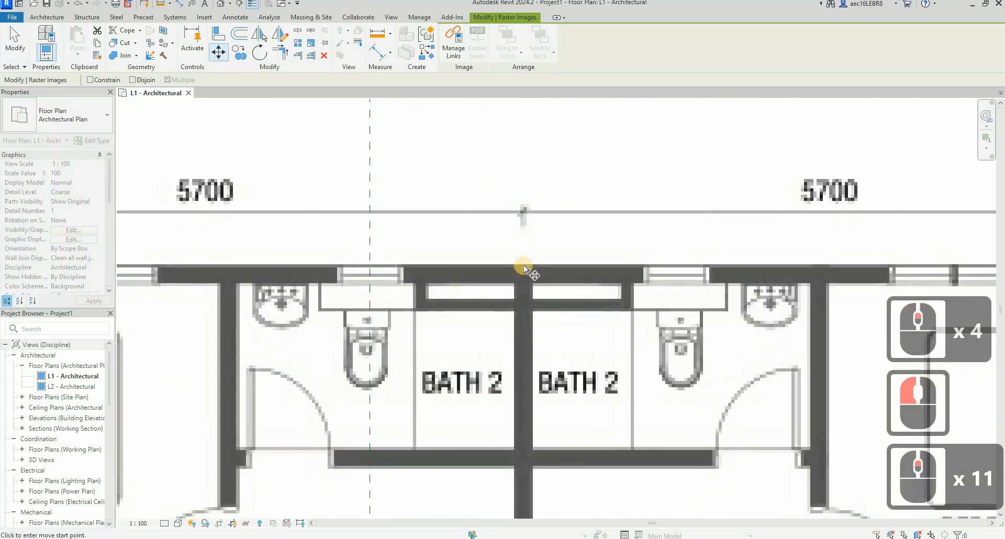
click(365, 222)
click(477, 213)
scroll(478, 213, down, 7)
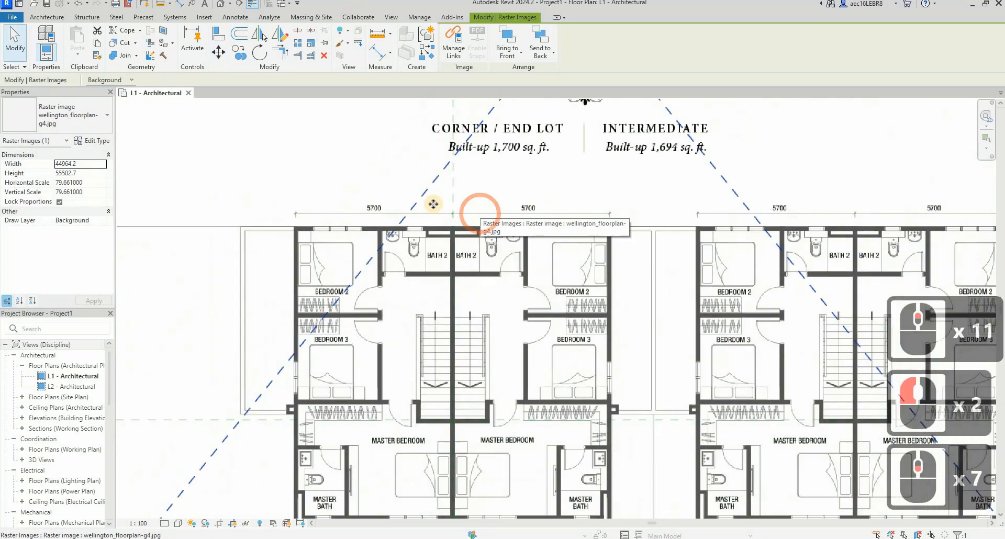
scroll(434, 204, down, 4)
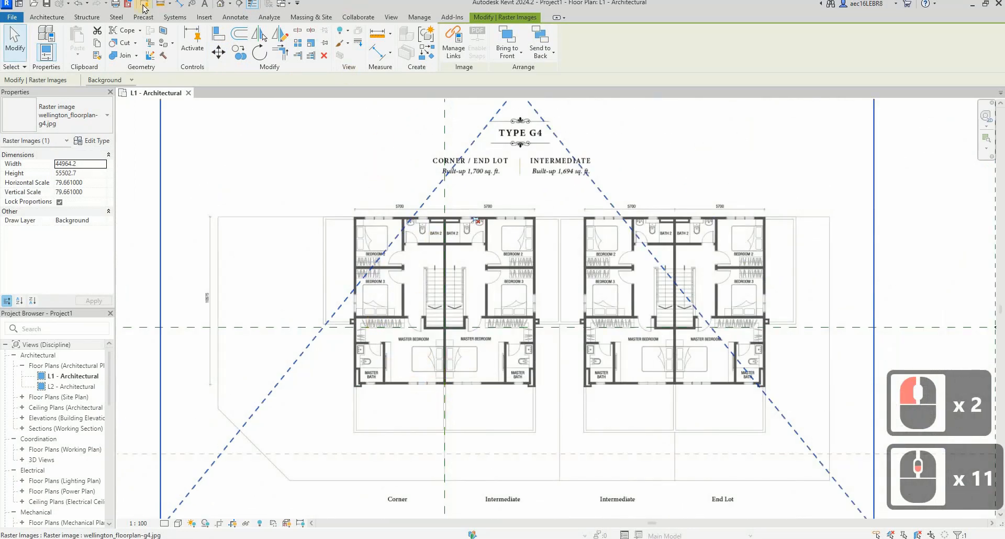
Move the floor plan image from the lower end of the same party wall to the intersection of the two center reference planes.
click(219, 52)
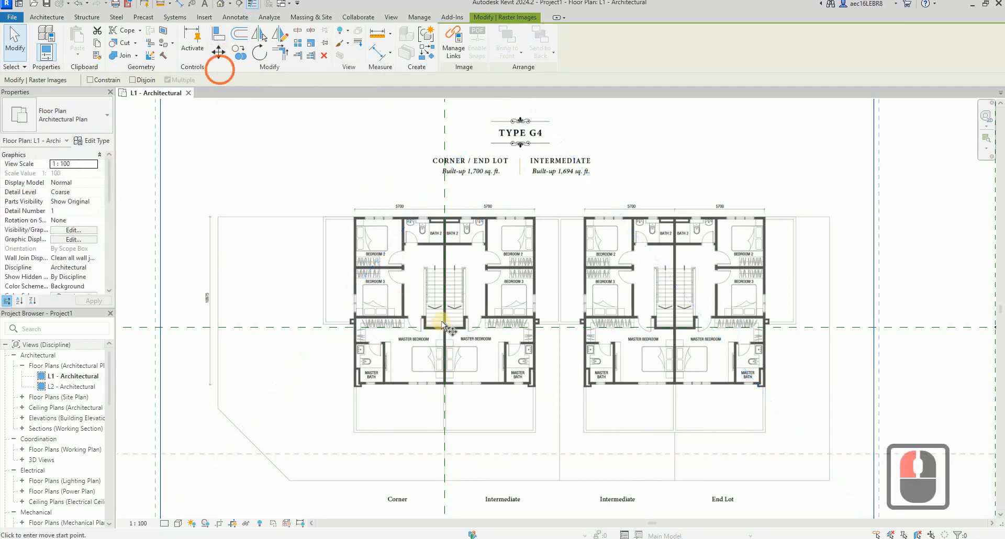
scroll(439, 309, up, 10)
scroll(434, 262, up, 5)
scroll(427, 403, down, 9)
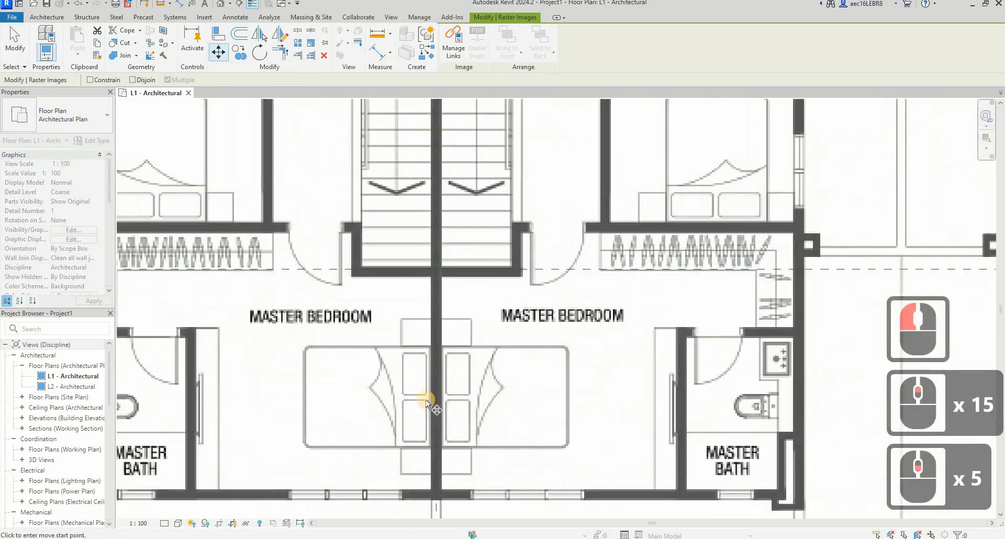
scroll(440, 398, up, 5)
scroll(444, 390, up, 9)
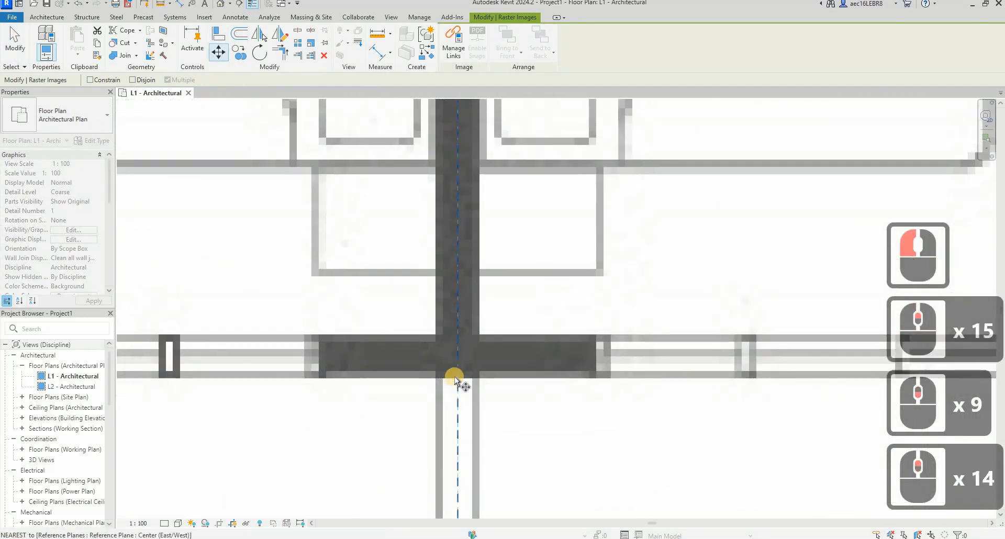
click(454, 381)
scroll(453, 380, down, 14)
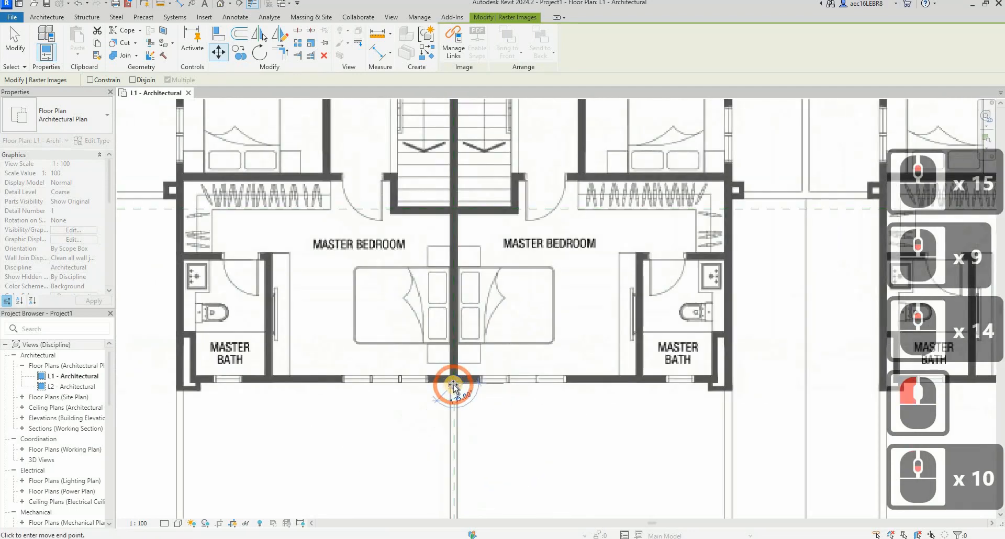
click(455, 285)
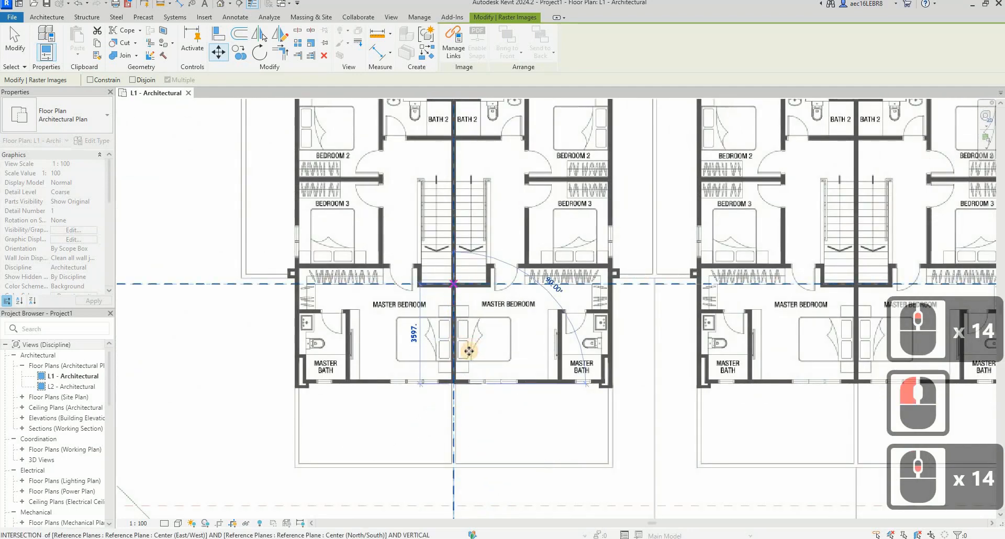
scroll(469, 352, down, 9)
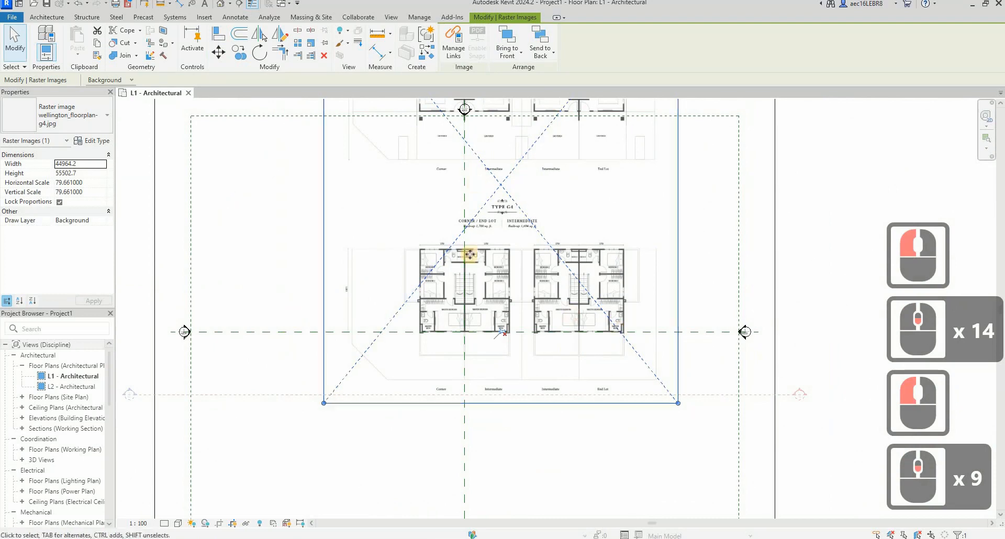
Pin the repositioned floor plan image and select it once to check the pin.
scroll(467, 272, down, 3)
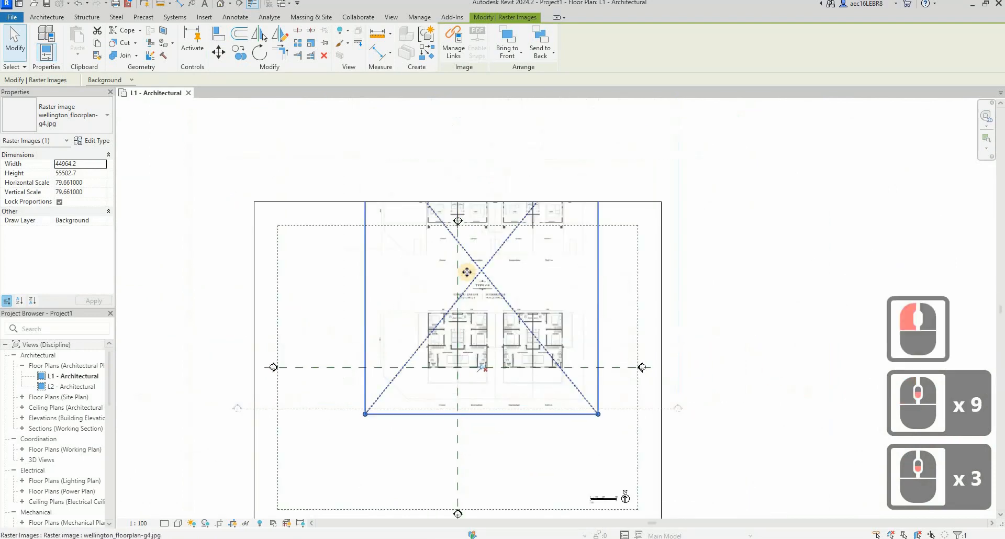
scroll(485, 266, up, 4)
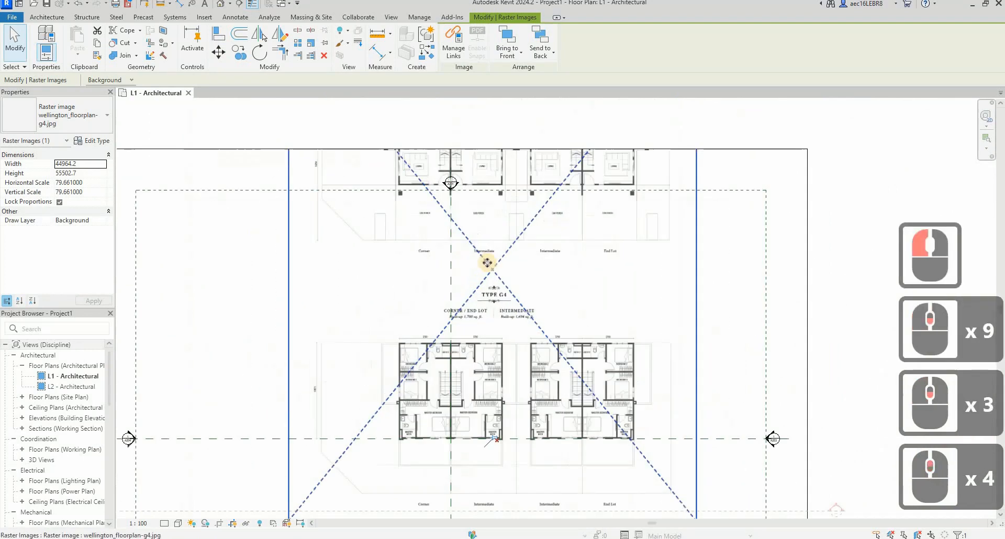
click(325, 42)
key(Escape)
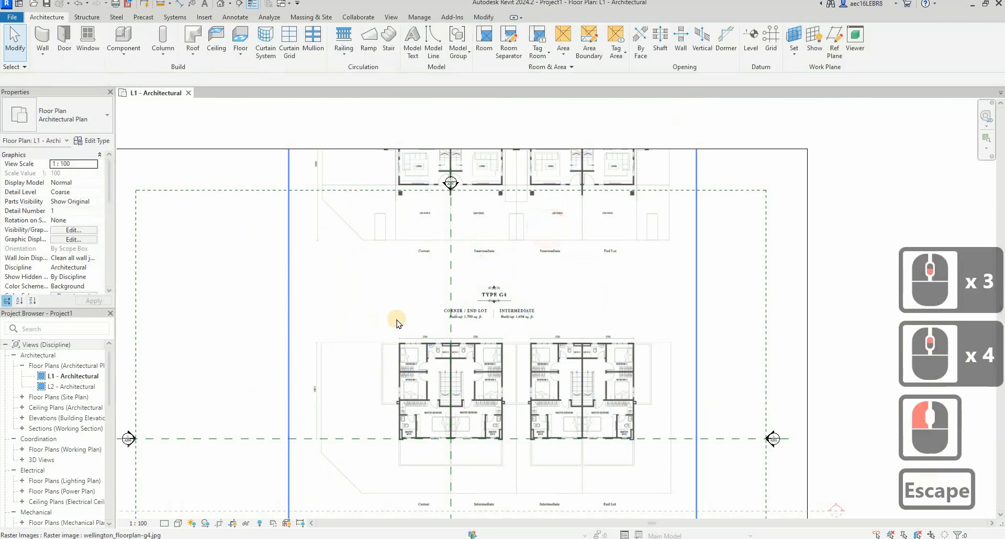
scroll(397, 321, down, 3)
scroll(349, 391, up, 3)
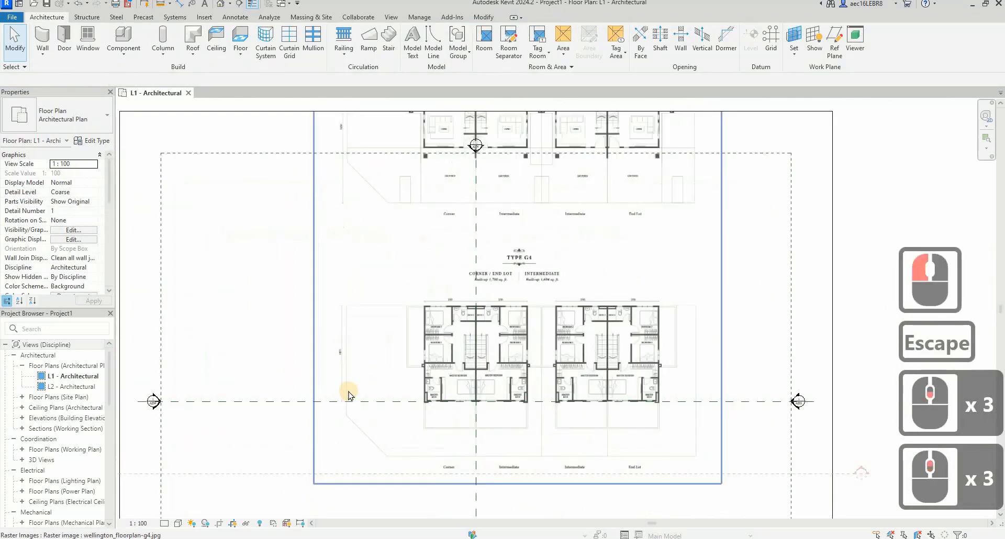
scroll(349, 391, down, 2)
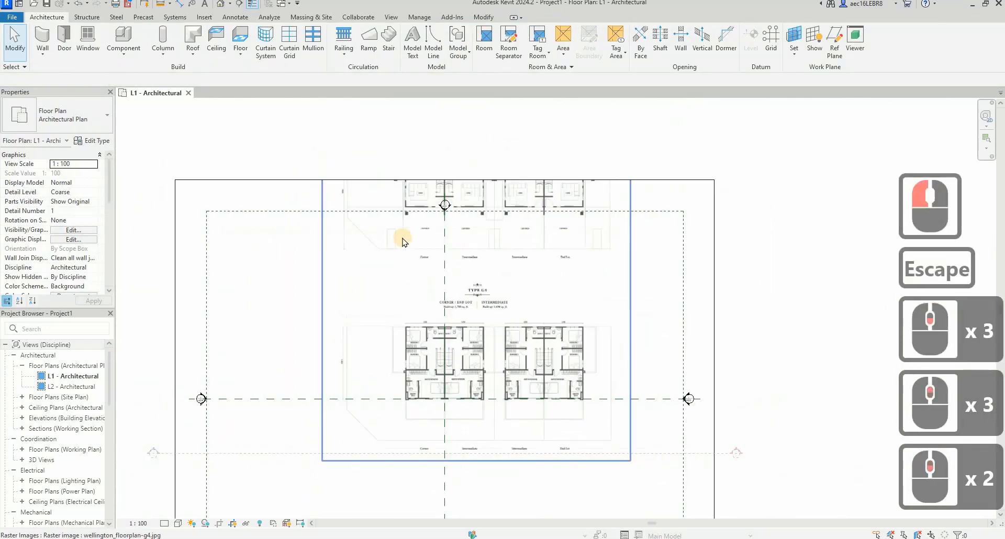
click(412, 342)
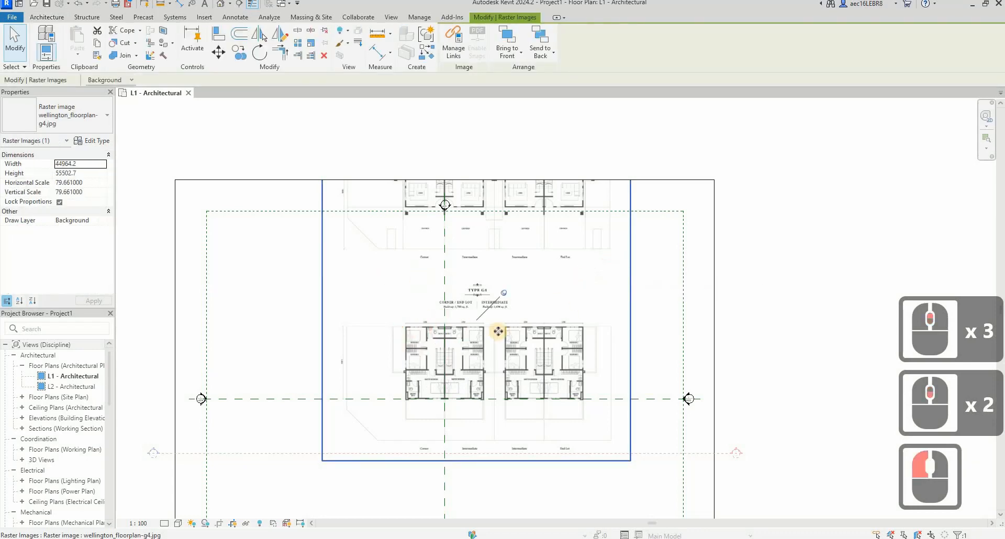
key(Escape)
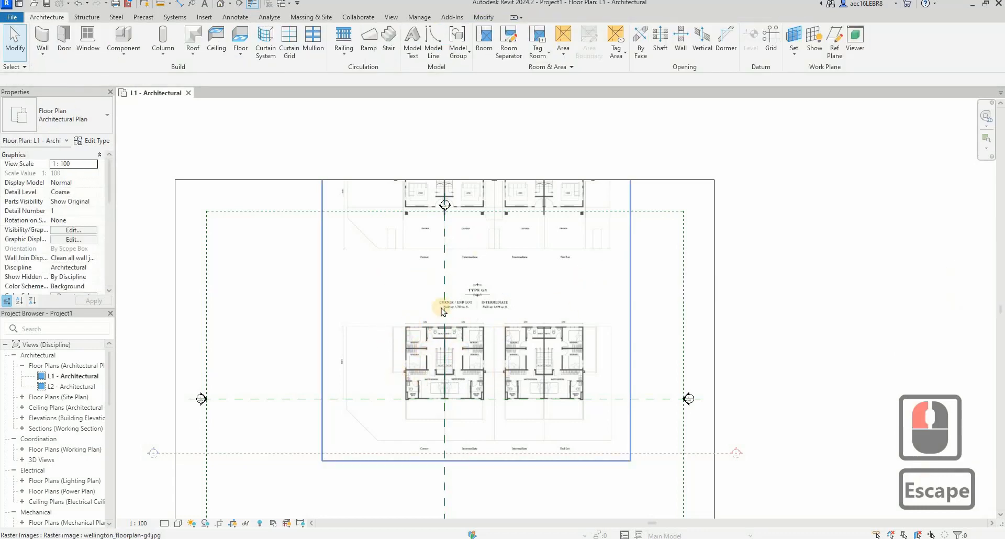
scroll(443, 311, up, 4)
scroll(429, 375, down, 4)
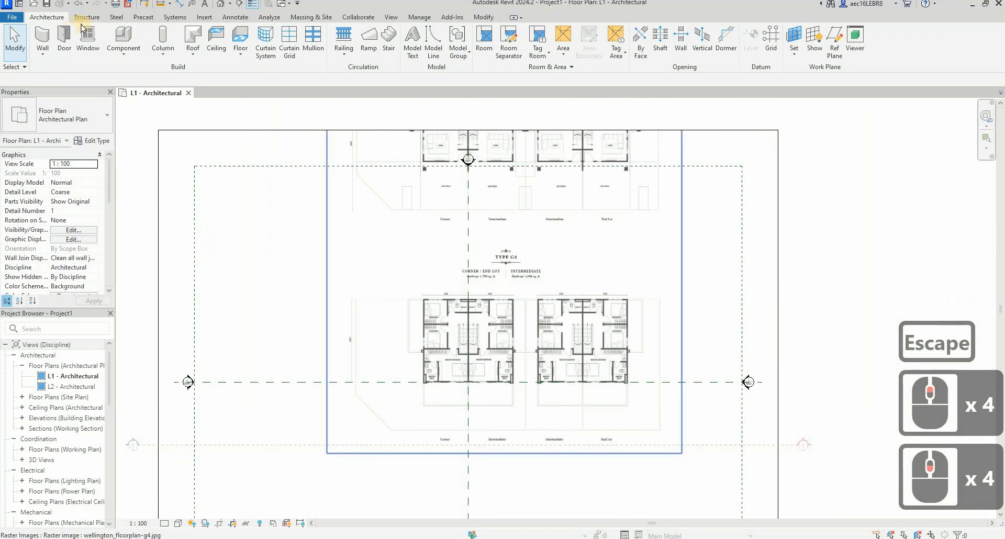
Draw a vertical grid line along the corner unit's outer side wall, from below the plan up to beside the TYPE G4 title.
click(774, 49)
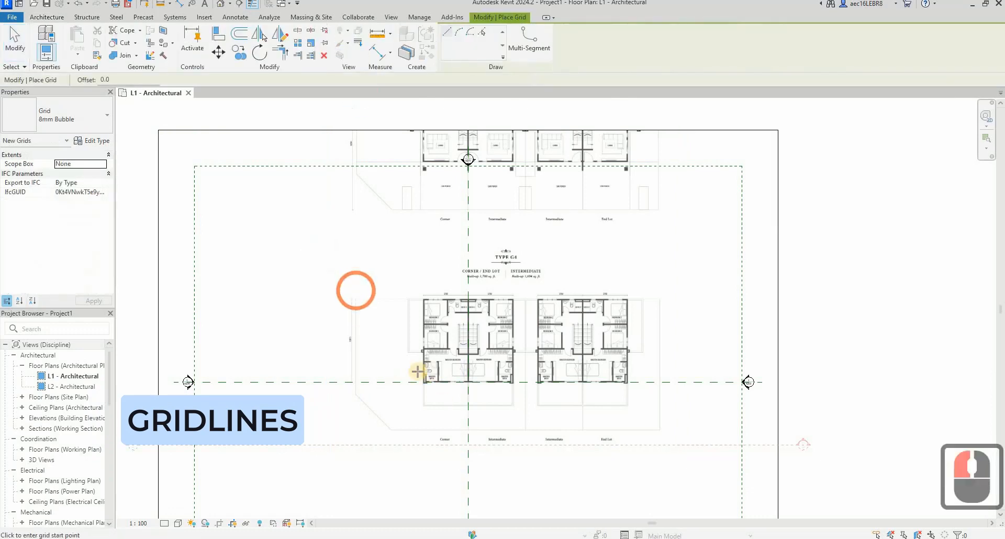
scroll(427, 406, up, 5)
scroll(429, 409, up, 9)
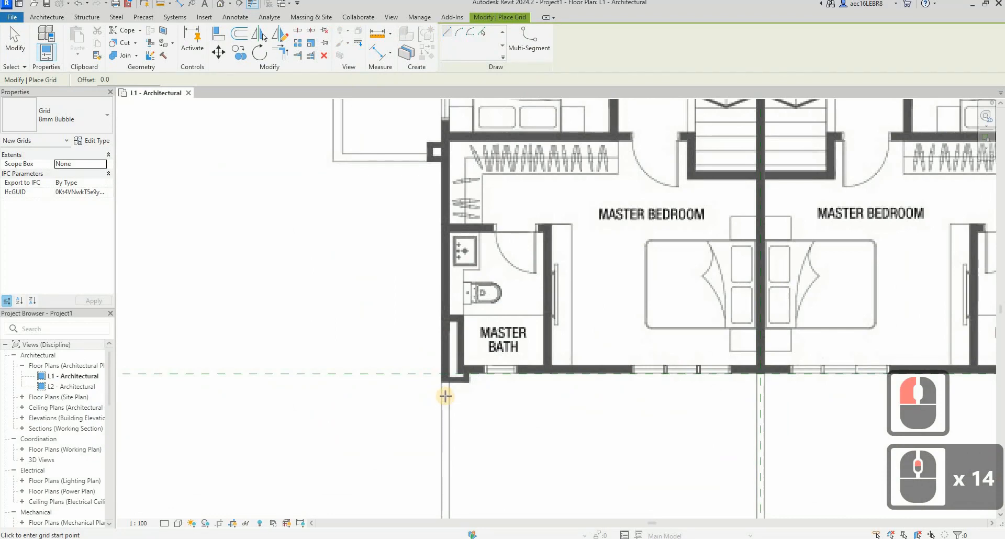
scroll(445, 397, down, 7)
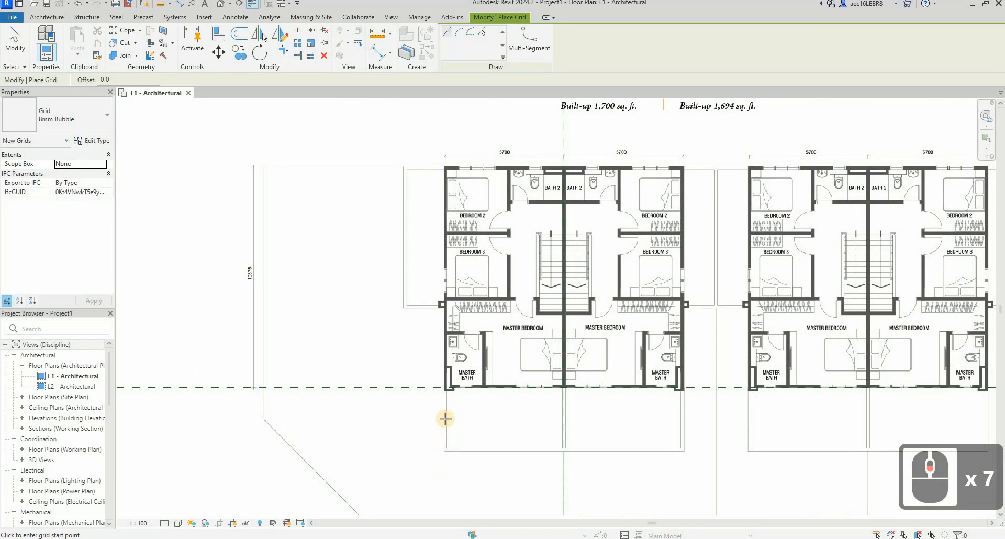
scroll(443, 346, up, 5)
scroll(443, 346, down, 5)
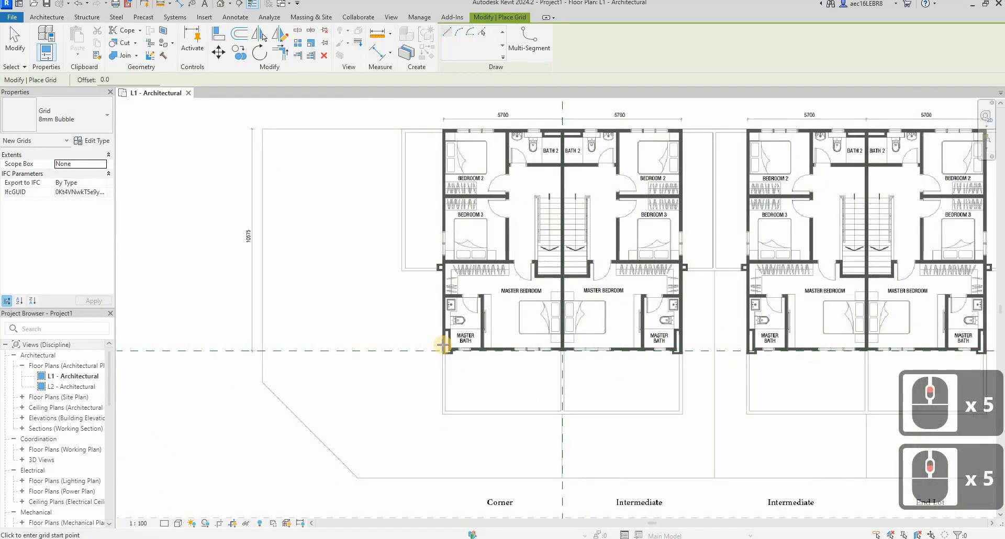
scroll(438, 433, up, 2)
scroll(441, 410, down, 3)
scroll(443, 417, up, 9)
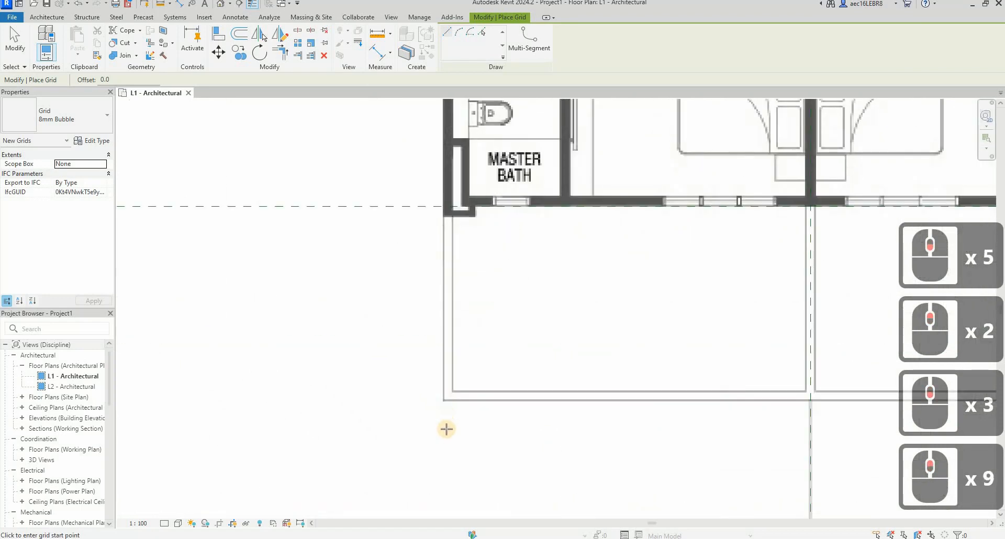
click(446, 425)
scroll(447, 425, down, 9)
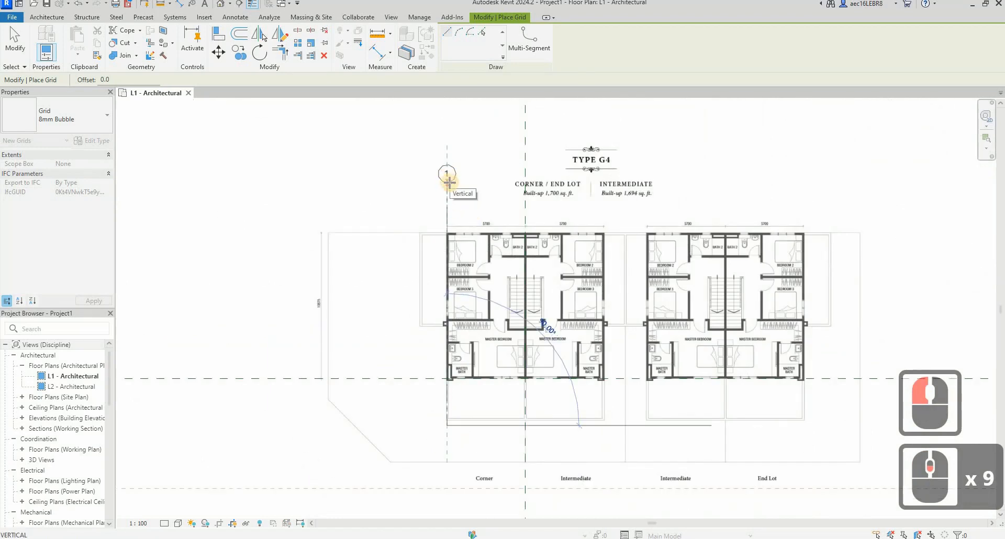
click(449, 168)
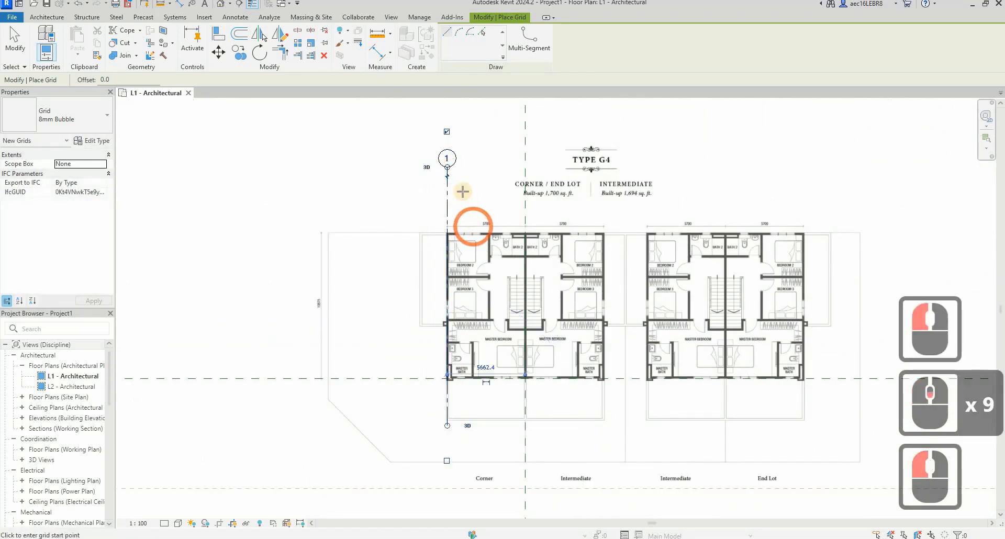
key(Escape)
key(Escape)
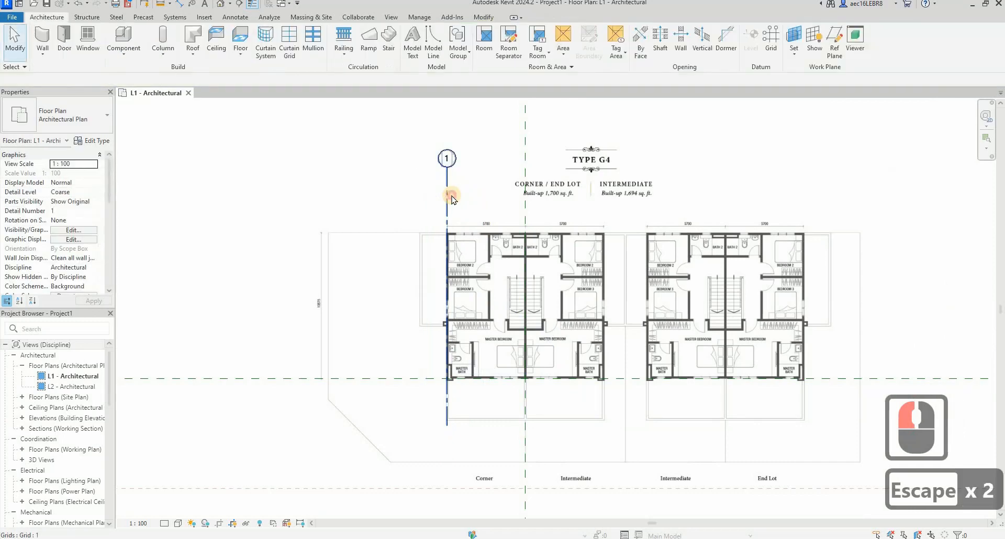
Copy grid line 1 horizontally by 3000 mm to the wall between Bedroom 2 and Bath 2 of the corner unit.
click(449, 196)
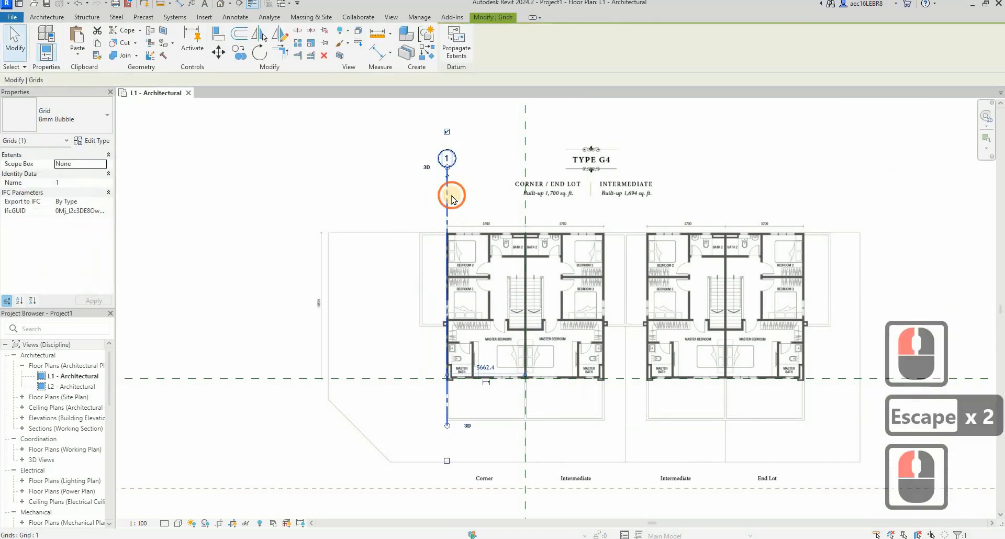
click(233, 55)
scroll(410, 240, up, 8)
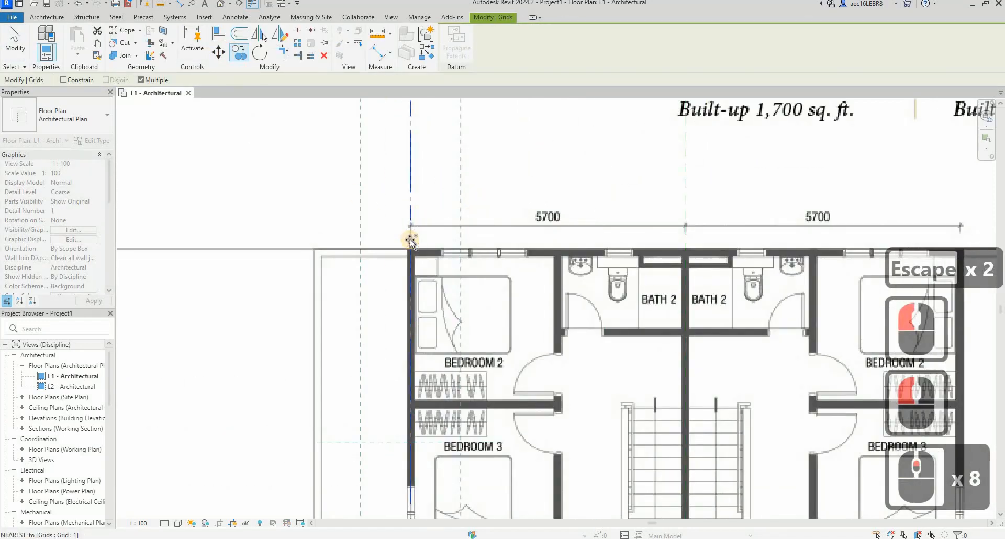
click(555, 239)
click(568, 254)
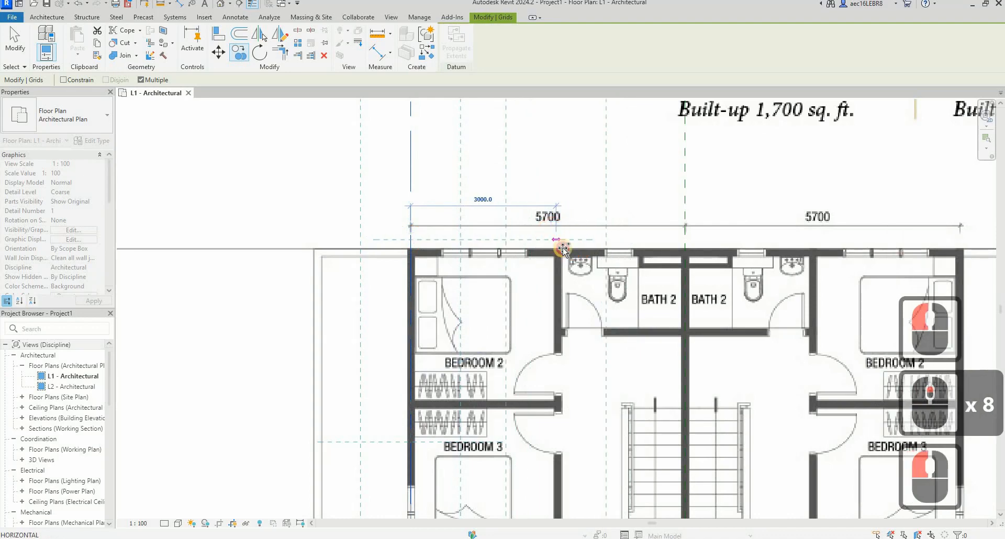
click(607, 272)
key(Escape)
key(Escape)
scroll(520, 212, down, 4)
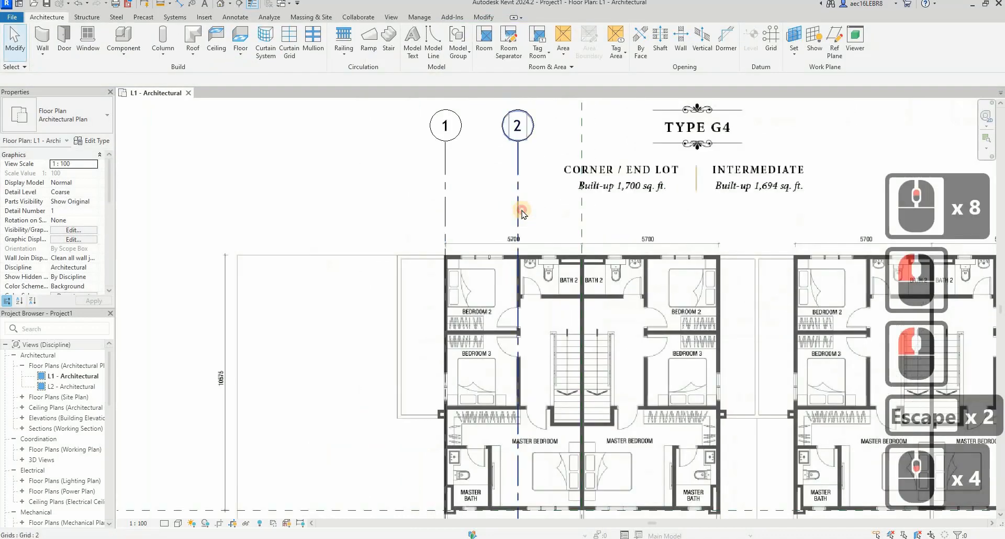
Set the distance of grid line 2 from grid line 1 to 3100 mm.
click(520, 209)
scroll(528, 235, up, 4)
scroll(473, 155, down, 4)
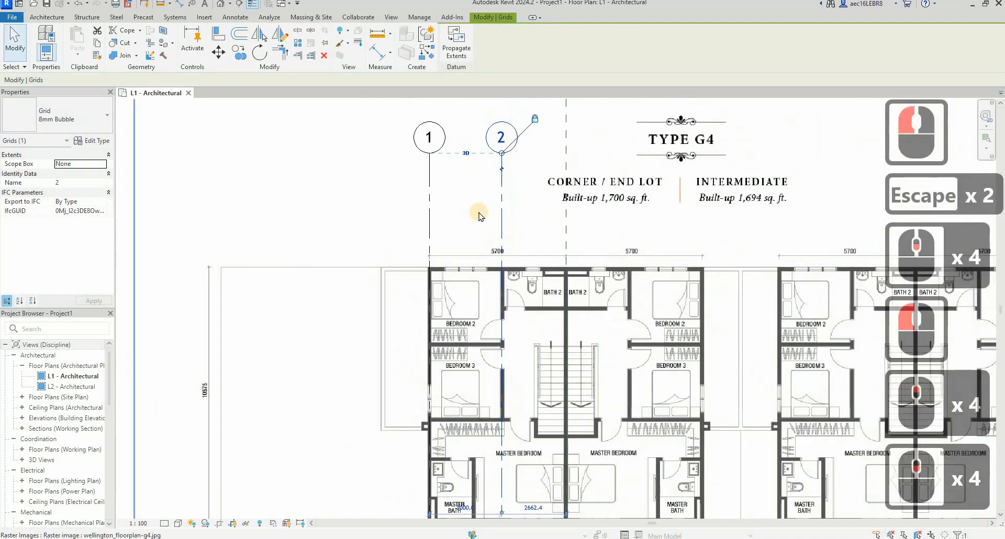
scroll(478, 213, up, 3)
scroll(474, 199, down, 4)
scroll(473, 187, up, 9)
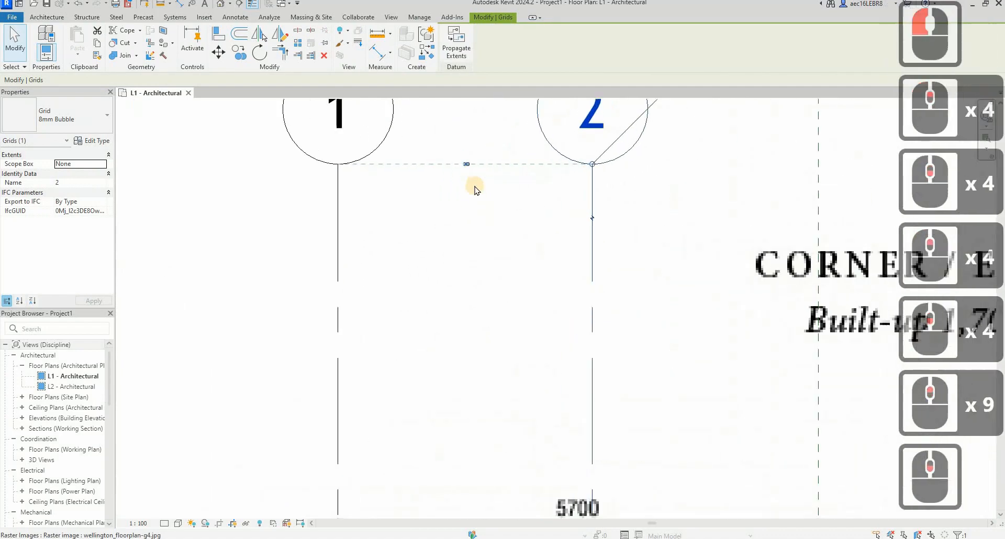
scroll(473, 188, down, 9)
scroll(508, 394, down, 3)
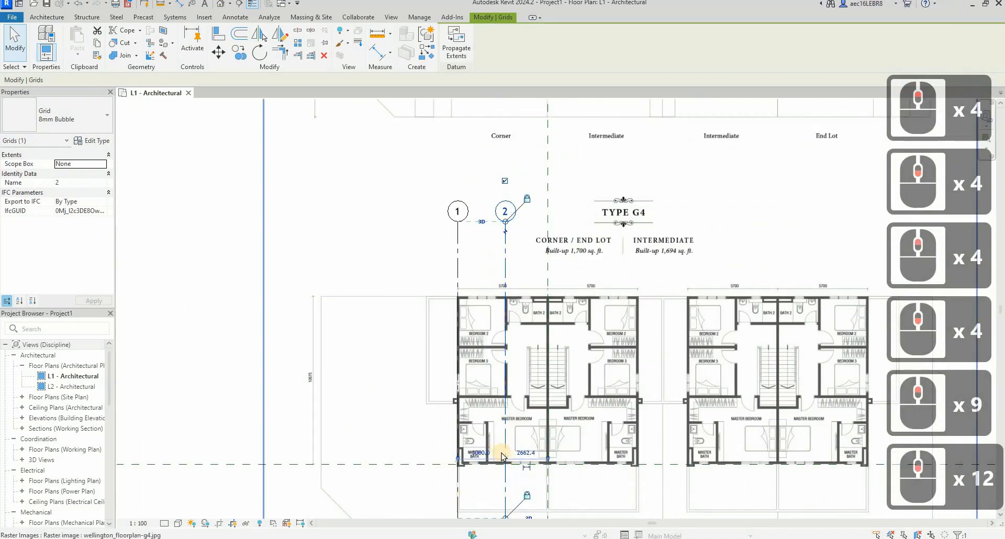
scroll(516, 345, up, 11)
click(516, 336)
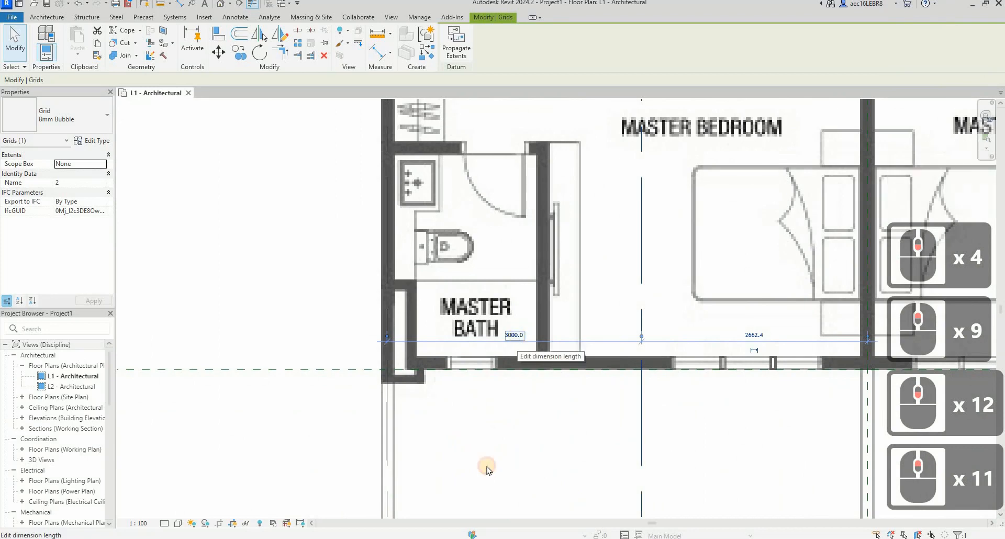
scroll(487, 442, down, 9)
scroll(504, 173, up, 2)
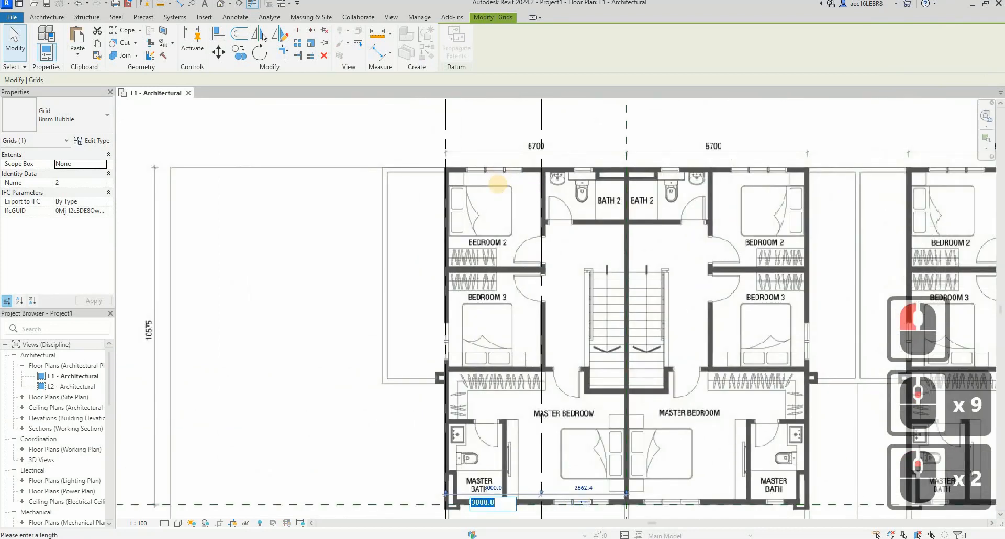
text(3100)
key(Return)
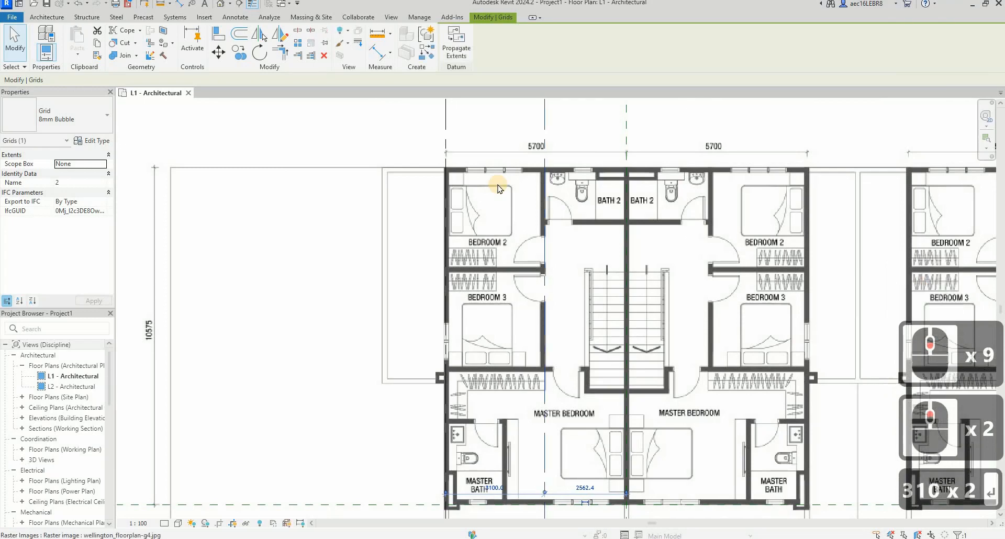
Set the spacing between grid lines 1 and 2 back to 3000 mm and deselect the grid.
click(505, 490)
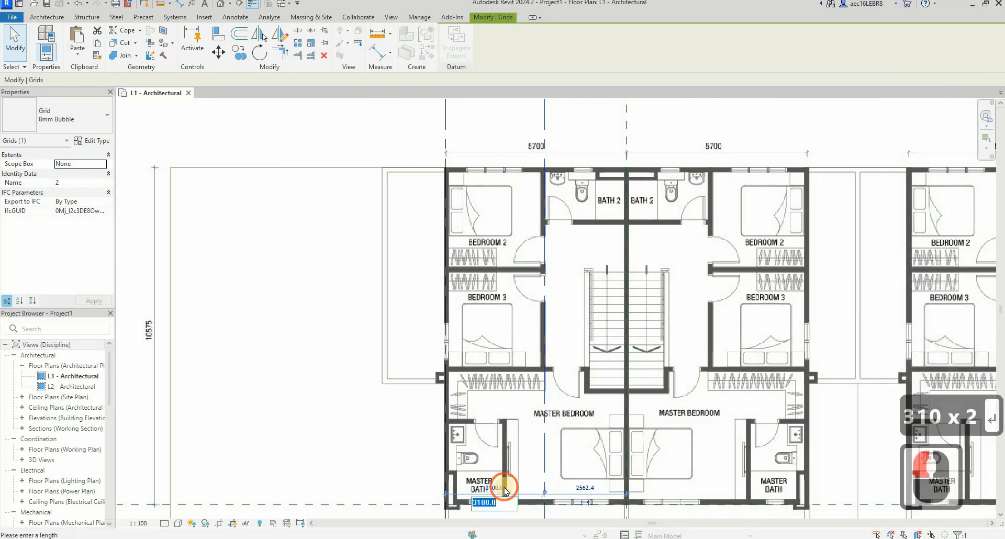
text(300)
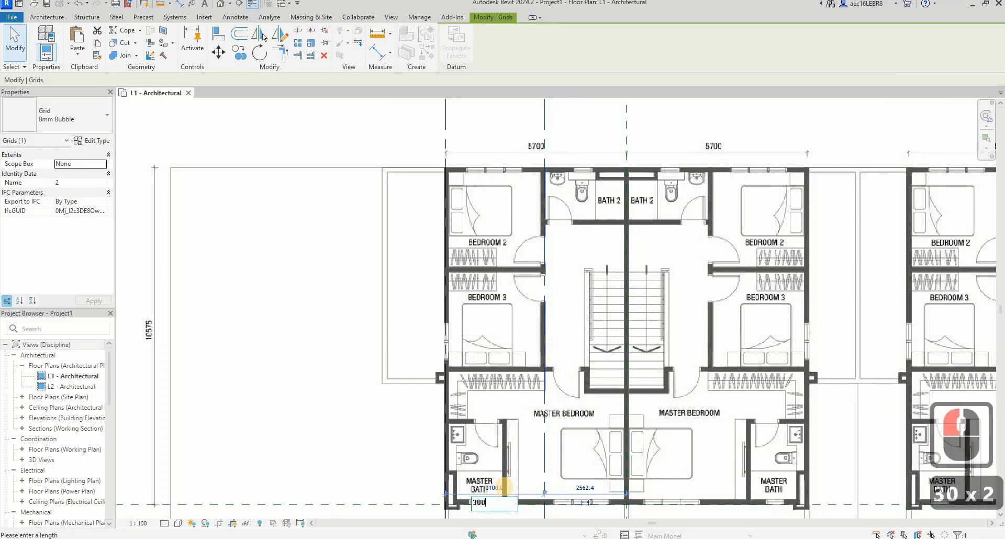
key(Return)
key(Escape)
key(Escape)
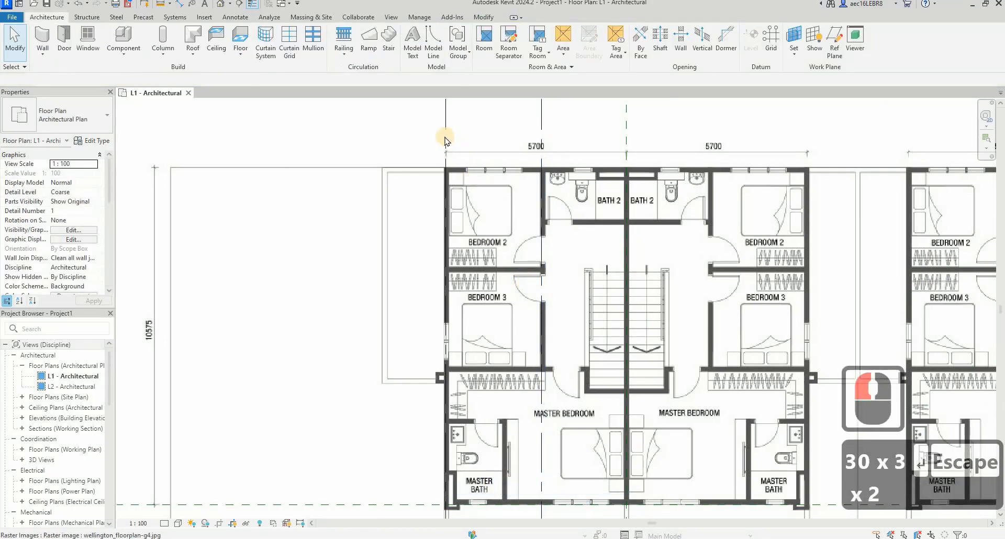
Move grid lines 1 and 2 together slightly so they align with the centers of the walls on either side of Bedroom 2.
click(545, 126)
ctrl+click(473, 147)
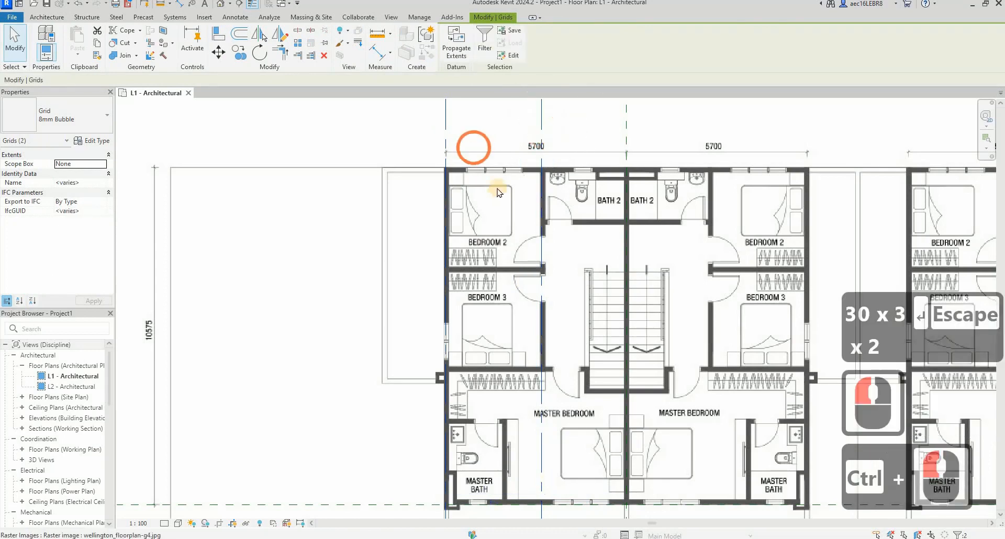
scroll(498, 188, up, 4)
scroll(502, 197, up, 3)
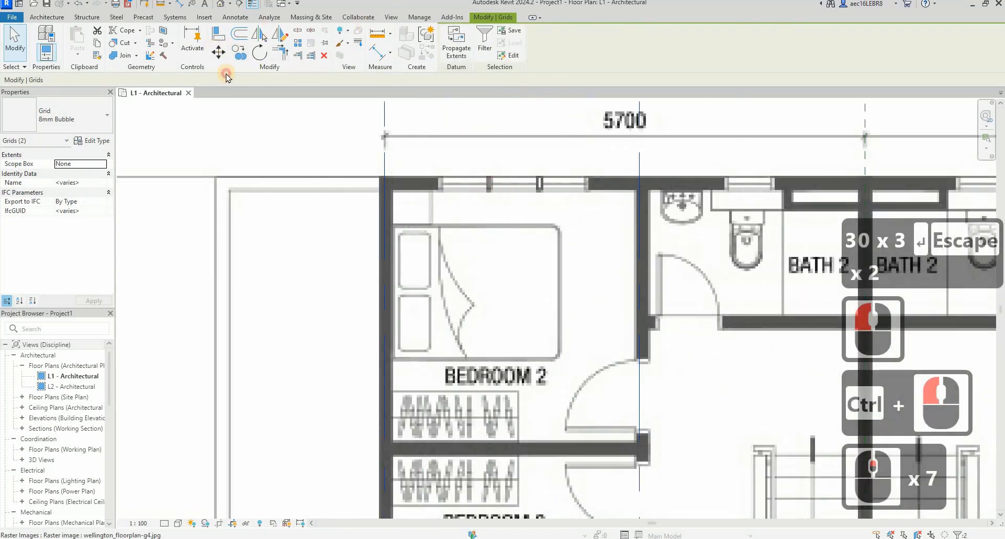
click(218, 52)
scroll(386, 177, up, 8)
click(393, 179)
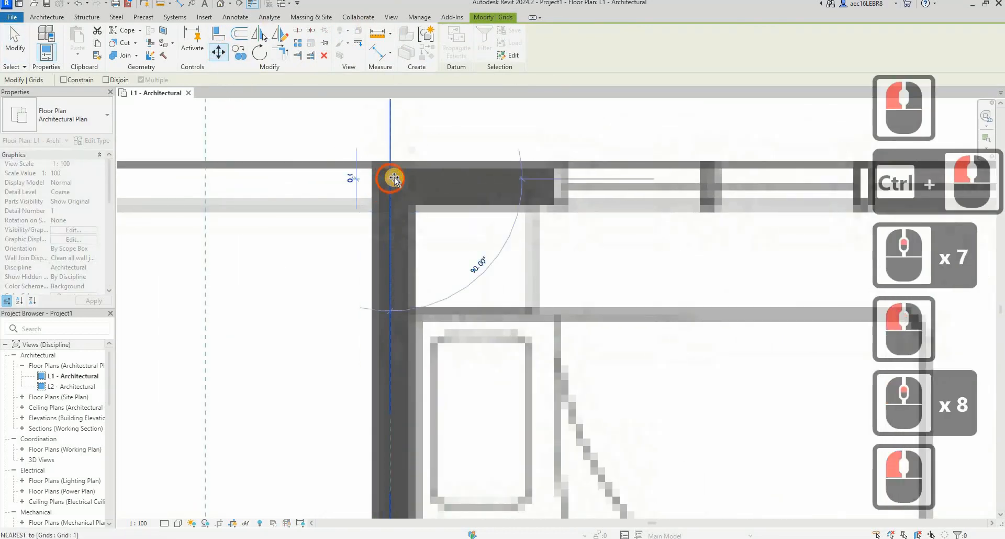
click(353, 254)
scroll(352, 253, down, 8)
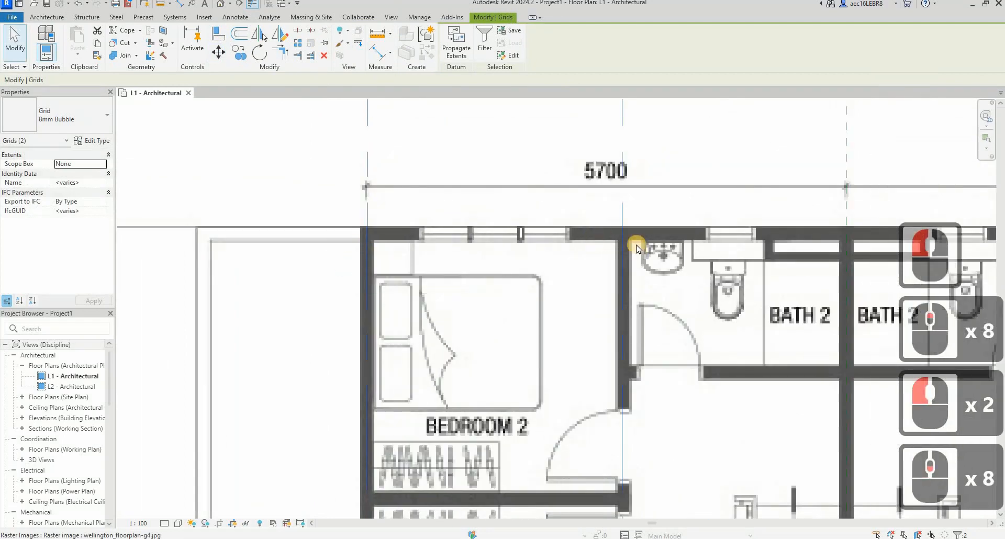
key(Escape)
Copy grid line 2 horizontally by 2700 mm to the party wall between the two Bath 2 rooms.
middle_drag(617, 208, 493, 241)
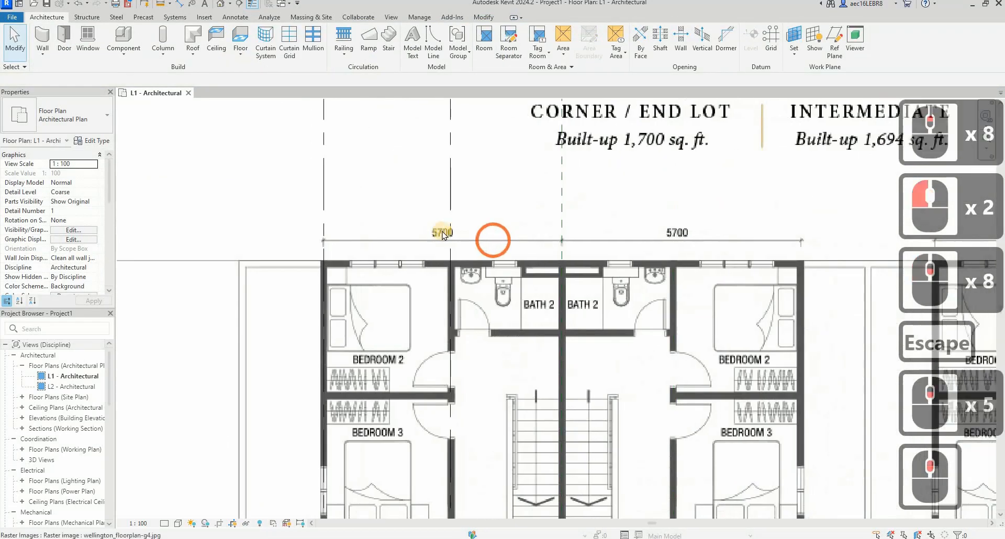
click(445, 297)
scroll(445, 297, down, 3)
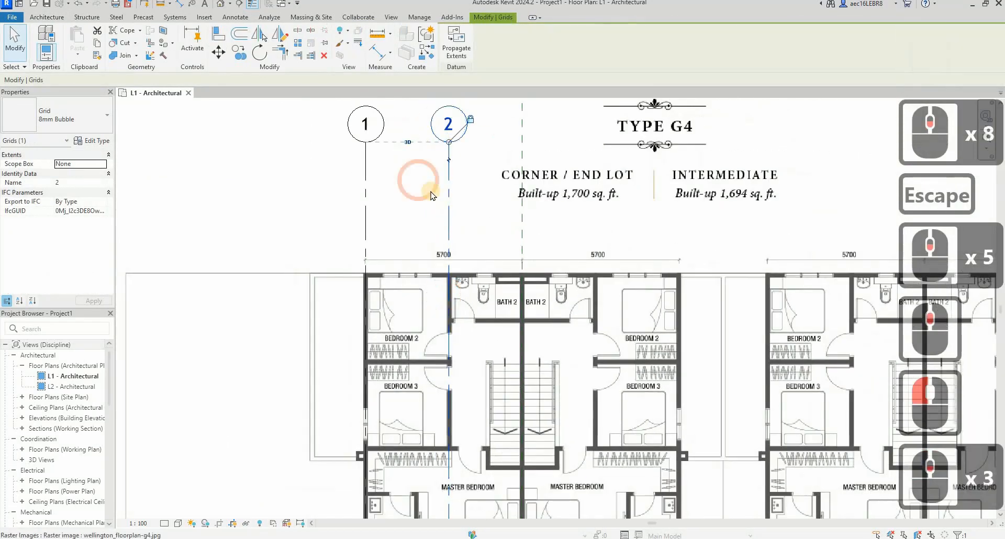
scroll(411, 180, up, 3)
click(239, 54)
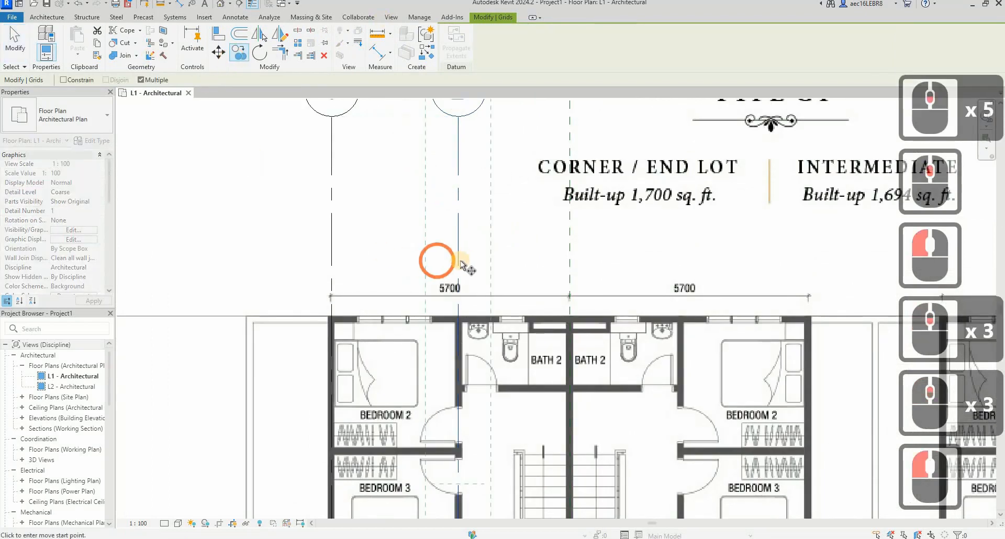
click(459, 260)
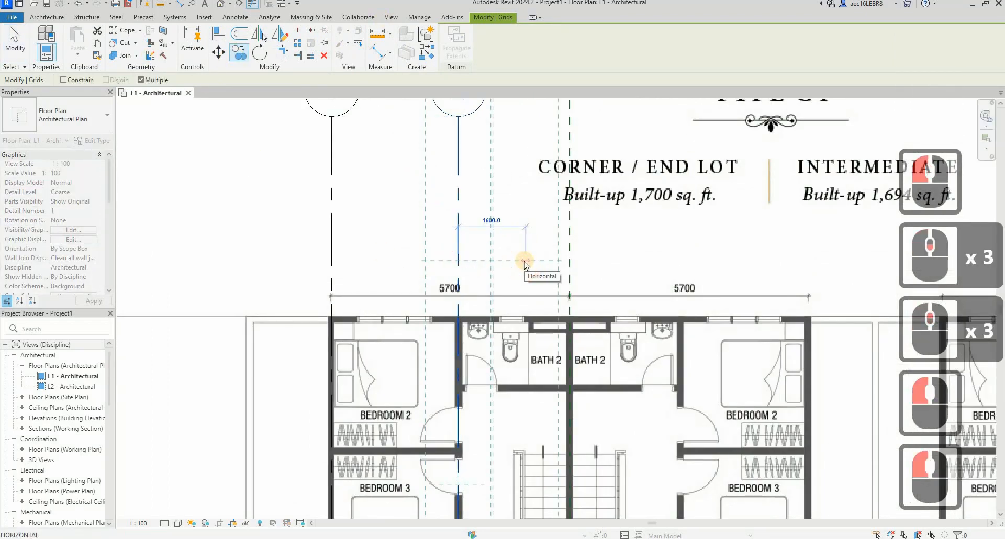
text(2700)
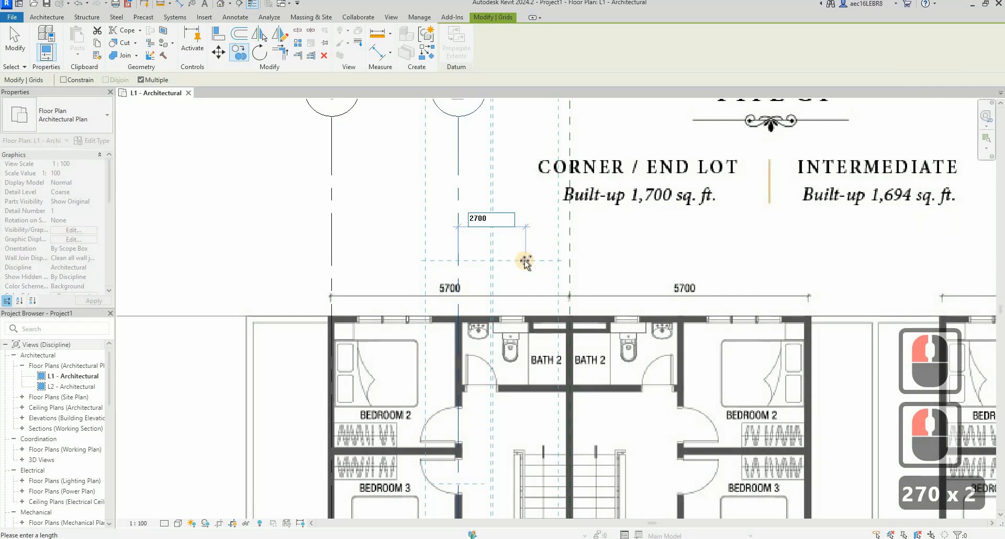
key(Return)
key(Escape)
key(Escape)
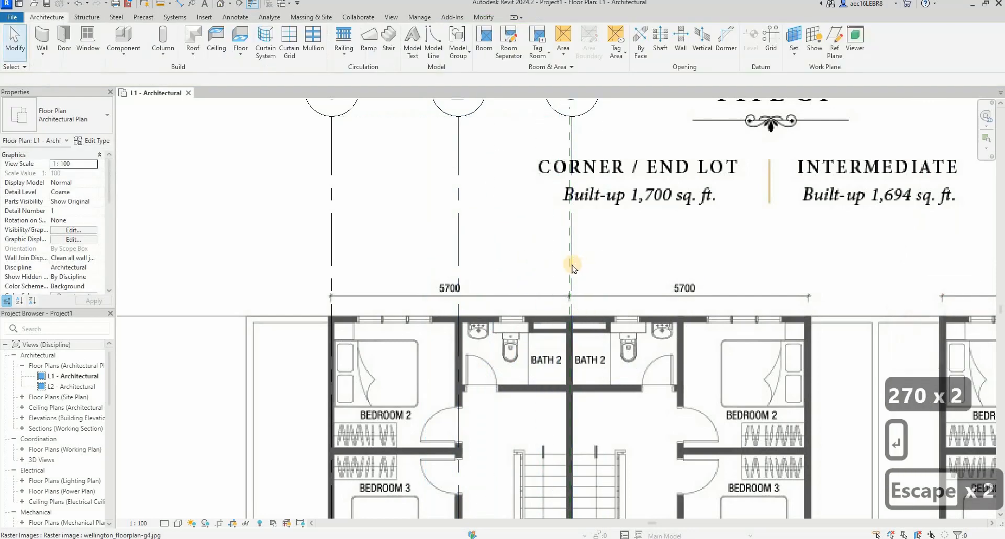
click(427, 246)
scroll(472, 371, down, 3)
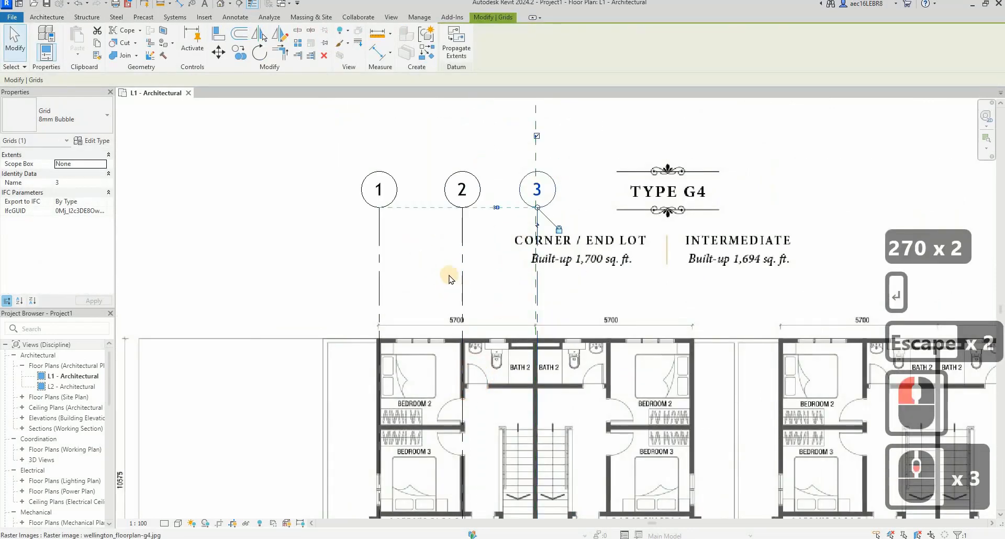
key(Escape)
Place an aligned dimension between grid lines 1 and 3, just above the plan's printed dimension line.
scroll(445, 278, up, 3)
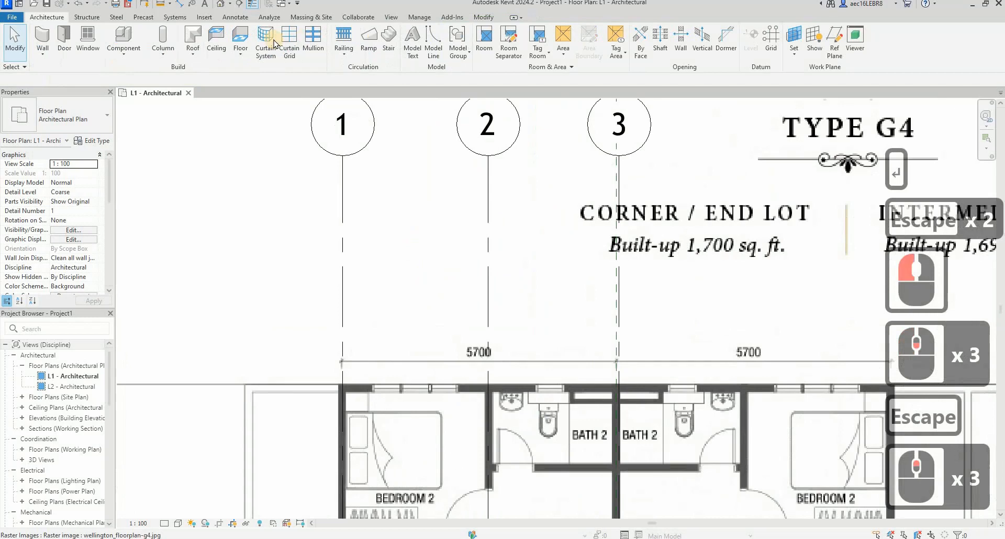
click(180, 5)
click(342, 289)
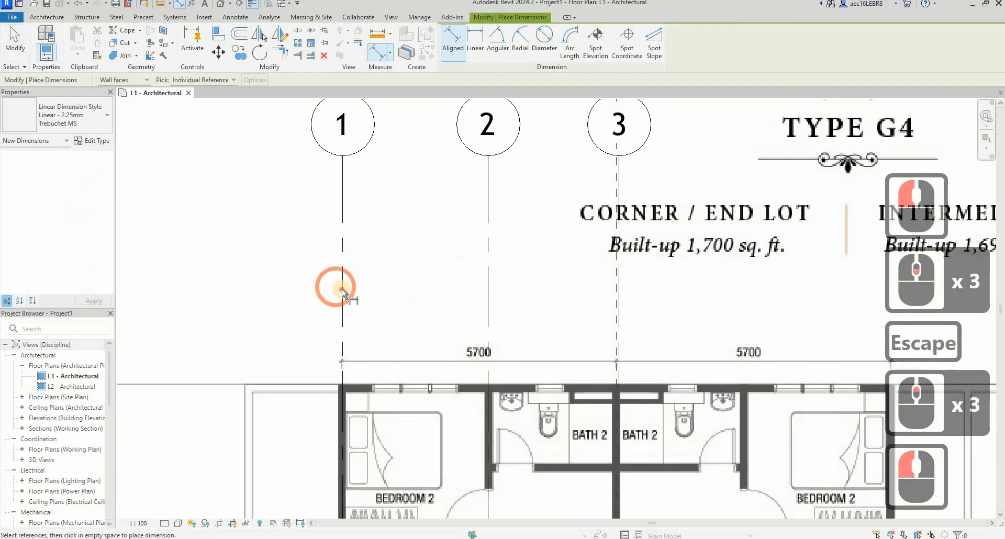
click(618, 314)
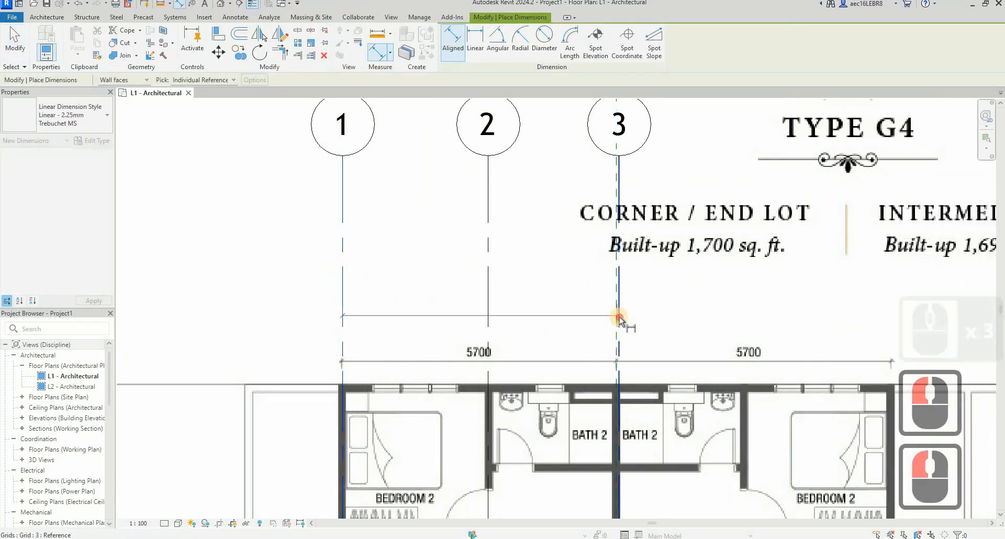
click(618, 316)
click(551, 304)
key(Escape)
click(383, 262)
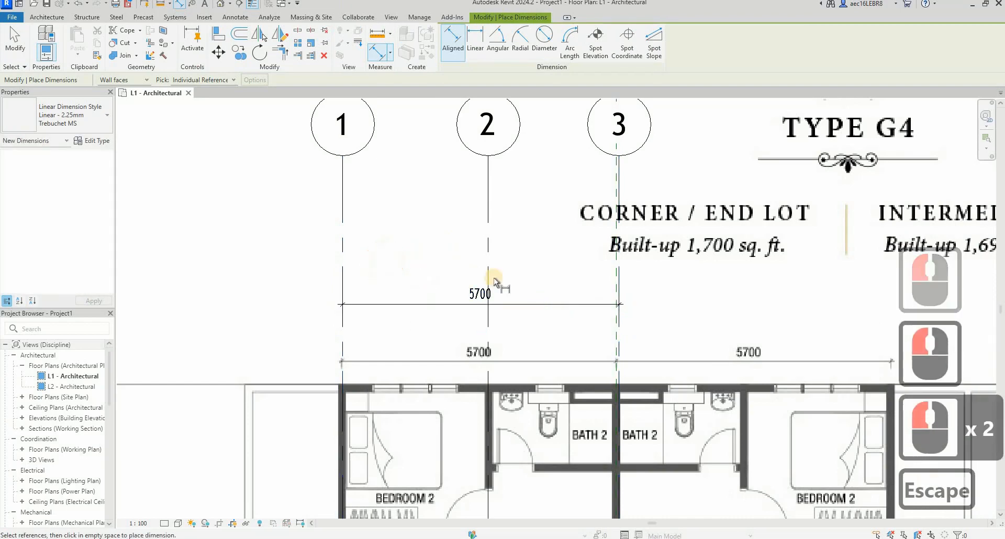
scroll(493, 280, down, 2)
key(Escape)
key(Escape)
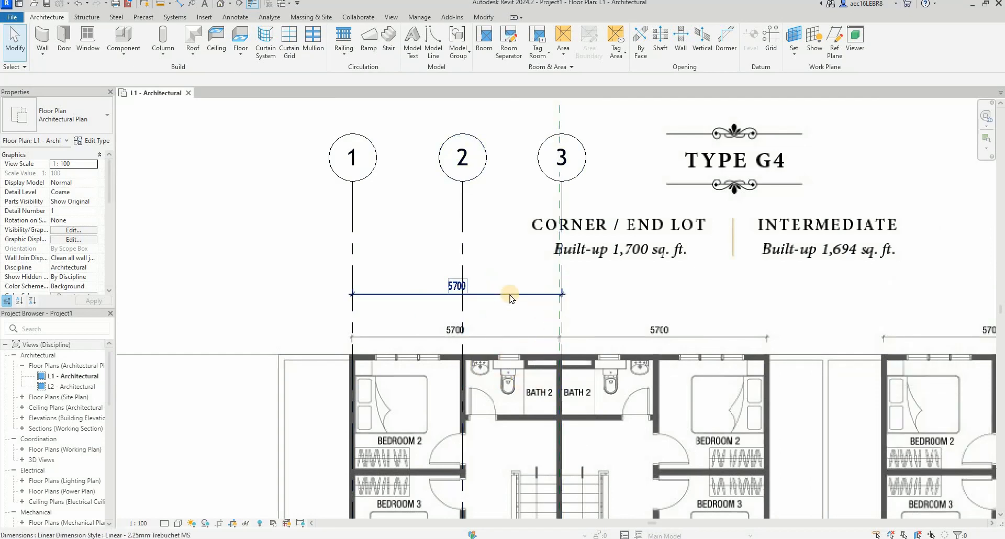
Delete the aligned dimension between grid lines 1 and 3.
click(566, 228)
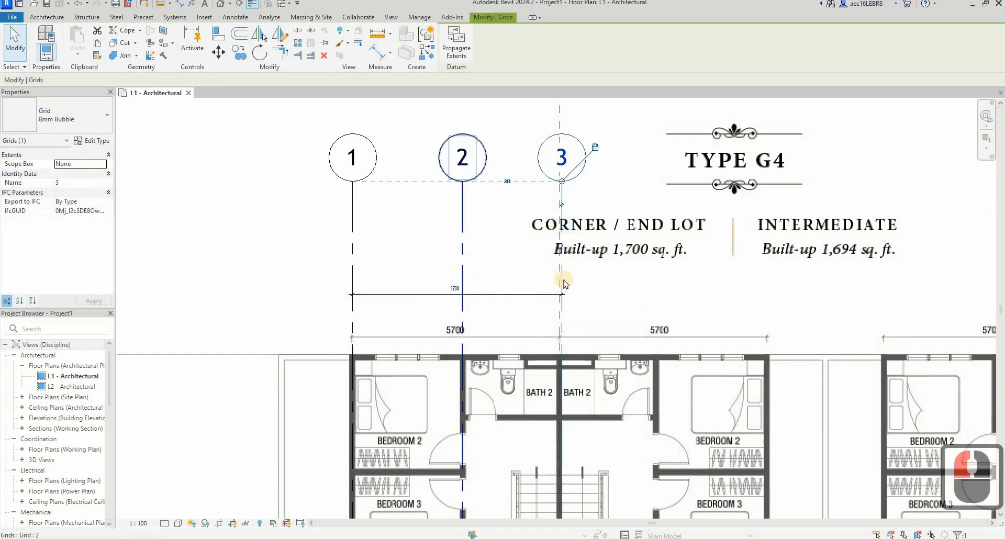
key(Escape)
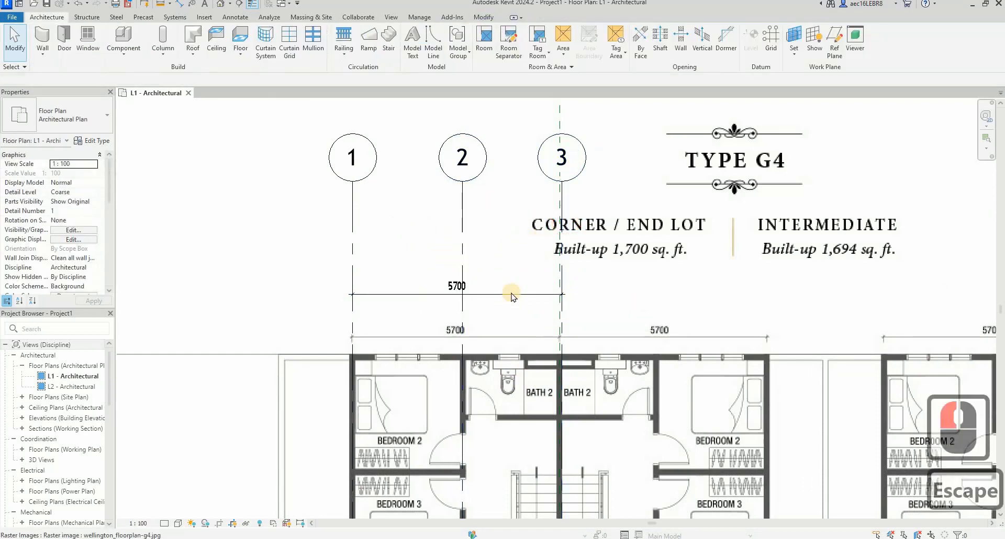
click(510, 293)
scroll(460, 258, down, 3)
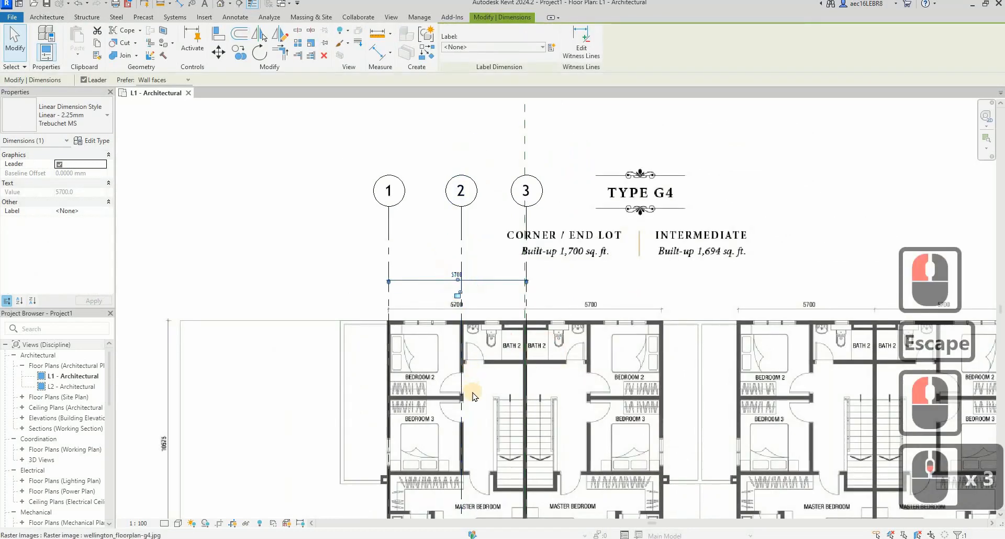
middle_drag(470, 321, 466, 247)
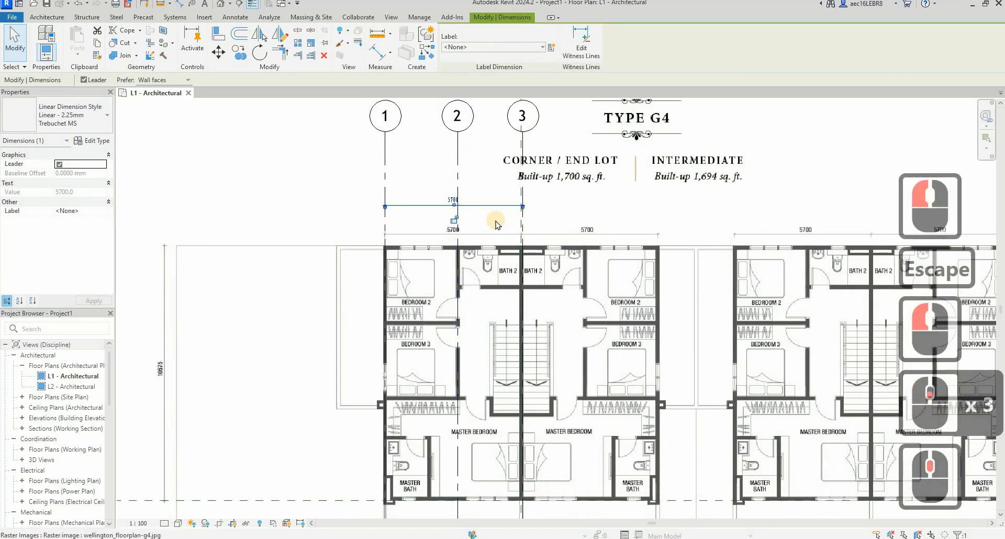
key(Delete)
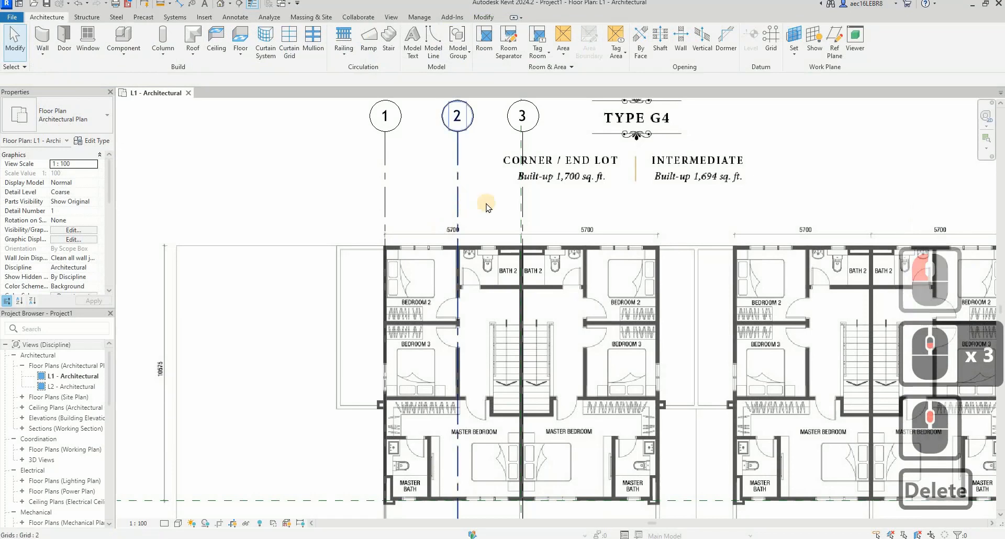
Try renumbering grid line 3 as 4 in its bubble and undo the renumbering.
middle_drag(529, 334, 535, 397)
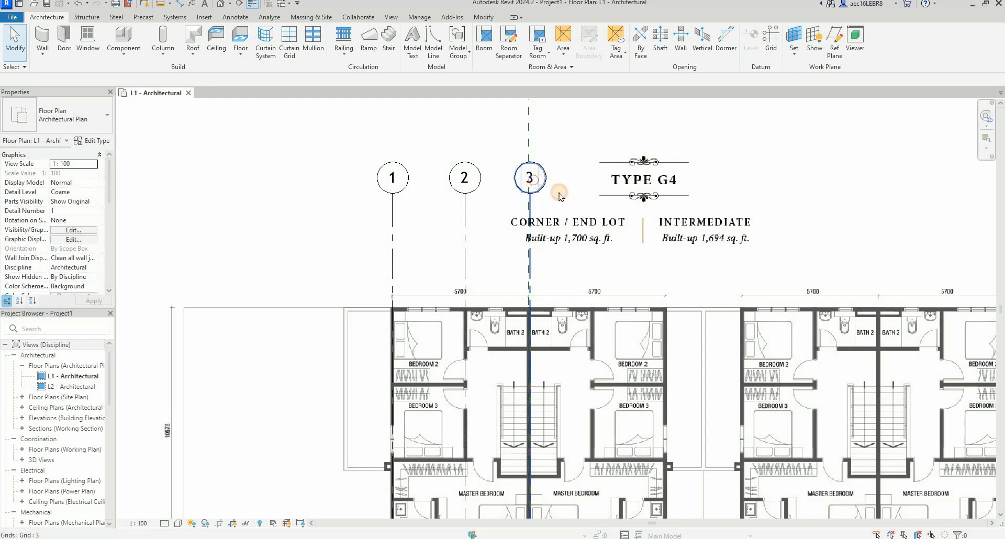
double_click(529, 178)
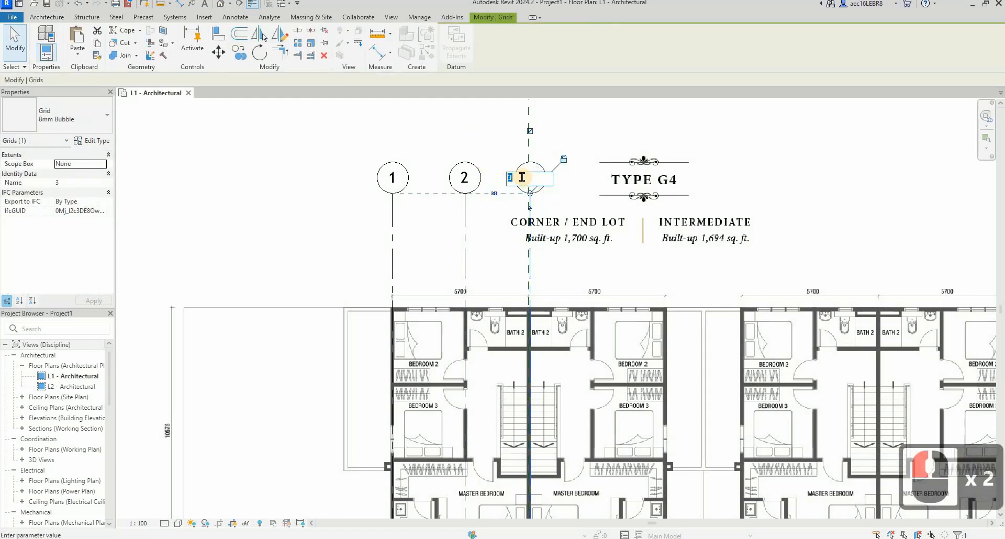
text(4)
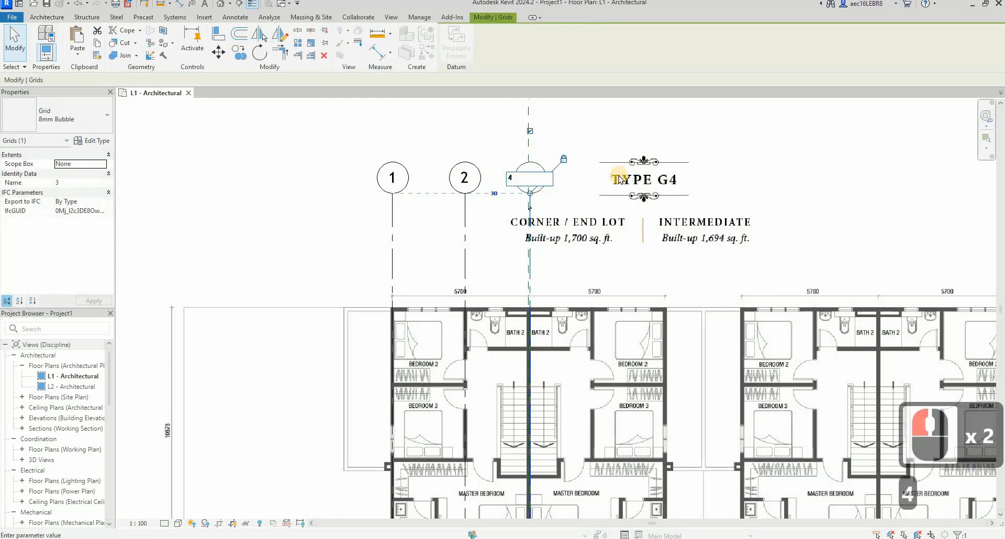
click(637, 113)
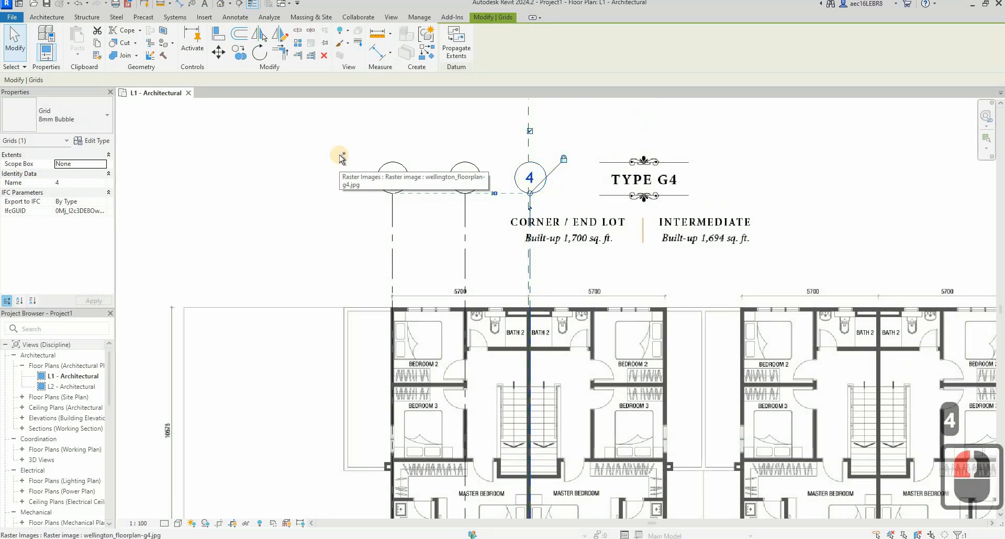
key(ctrl+z)
click(296, 180)
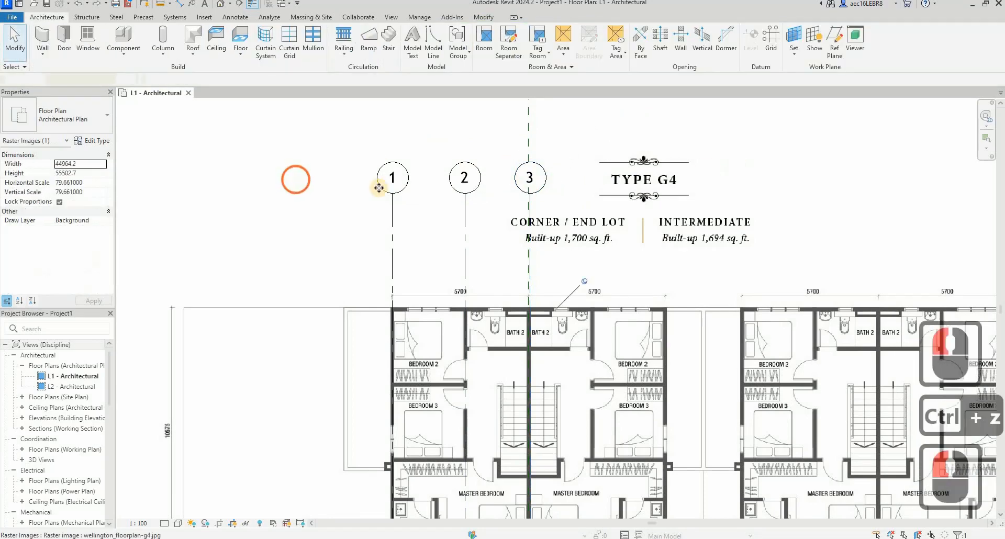
click(670, 166)
click(378, 188)
key(Escape)
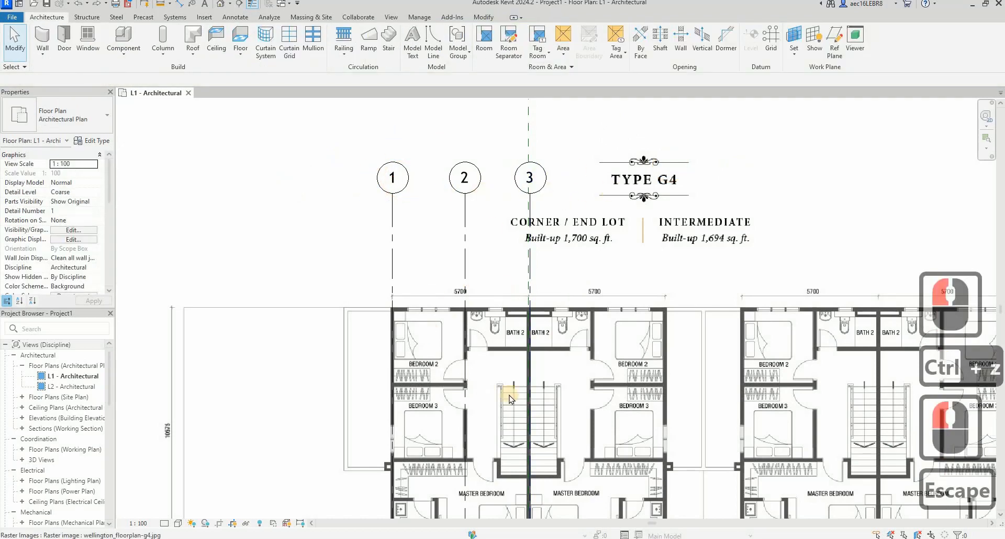
middle_drag(512, 267, 502, 253)
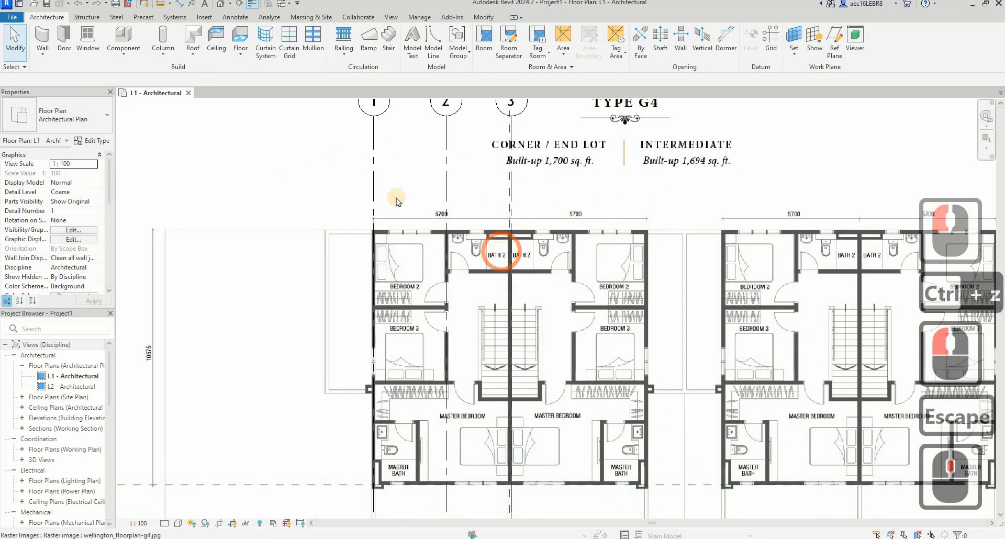
scroll(398, 197, down, 1)
click(513, 198)
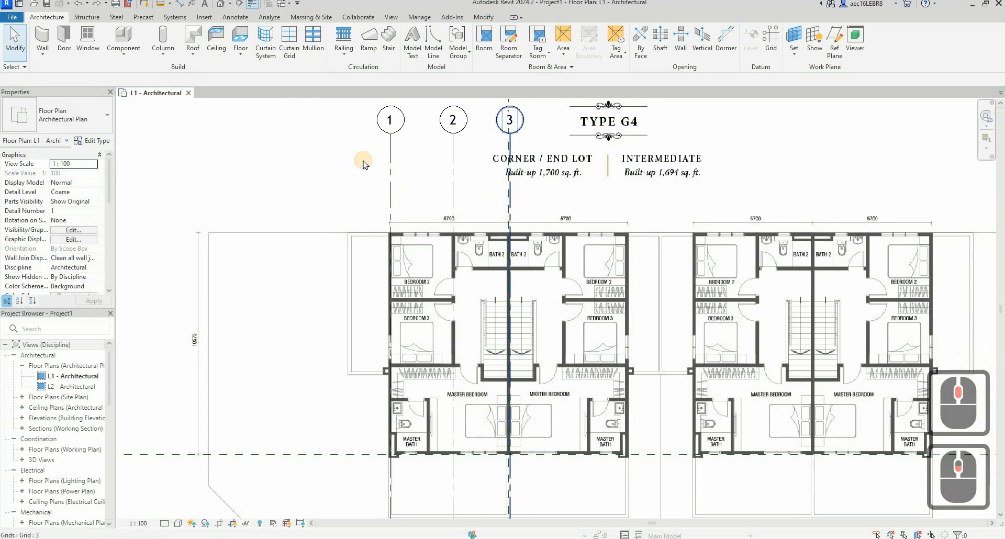
scroll(366, 181, up, 2)
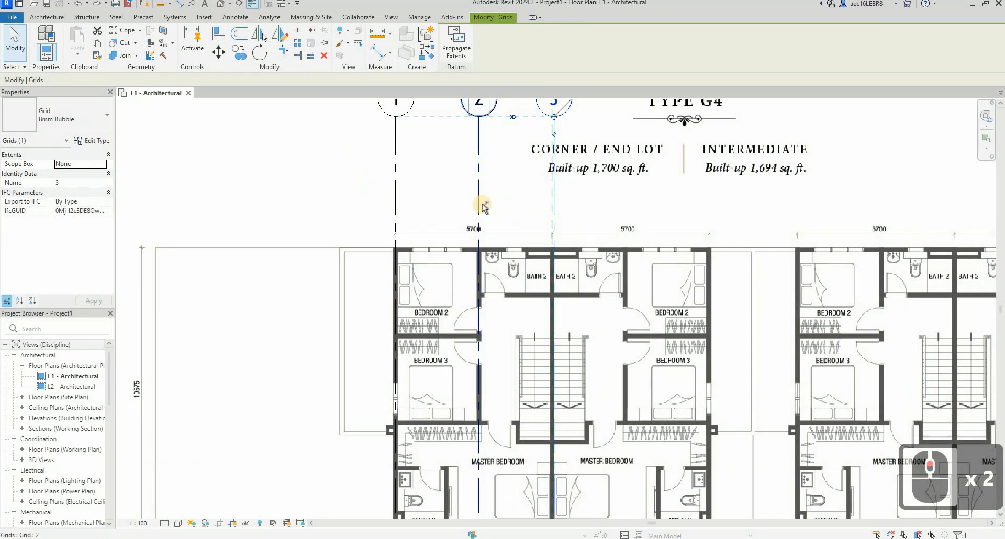
ctrl+click(406, 199)
key(Escape)
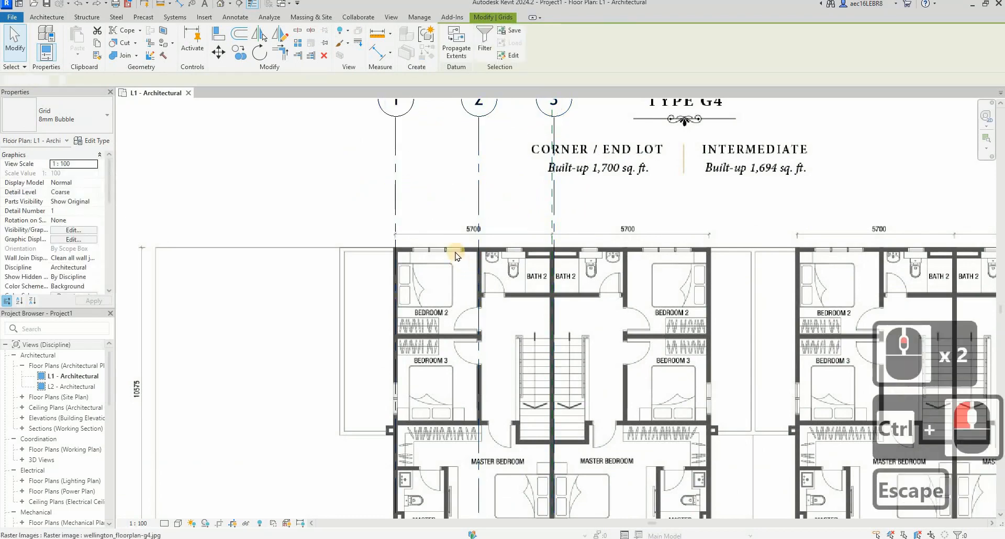
Unpin the floor plan image so it can be repositioned.
click(562, 268)
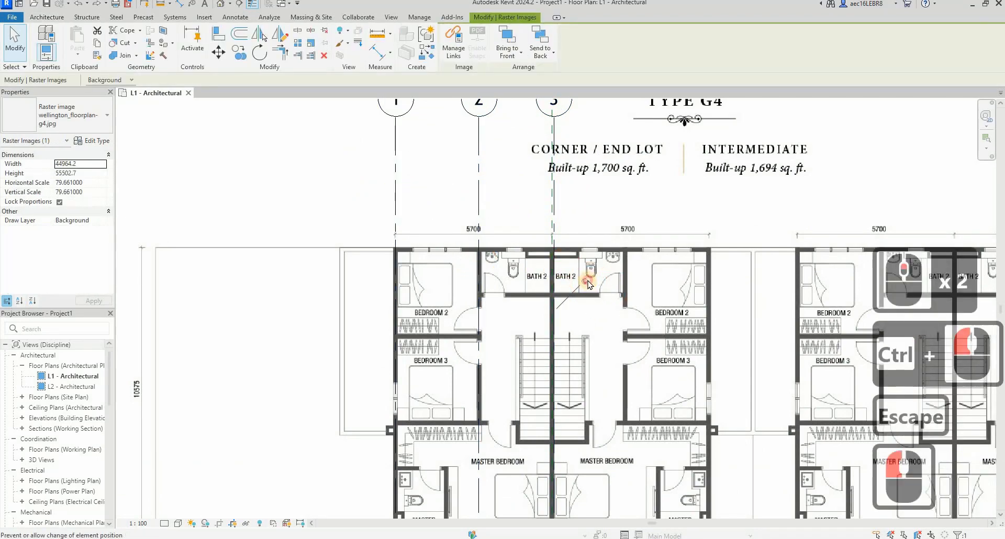
click(587, 282)
scroll(432, 175, up, 2)
key(Escape)
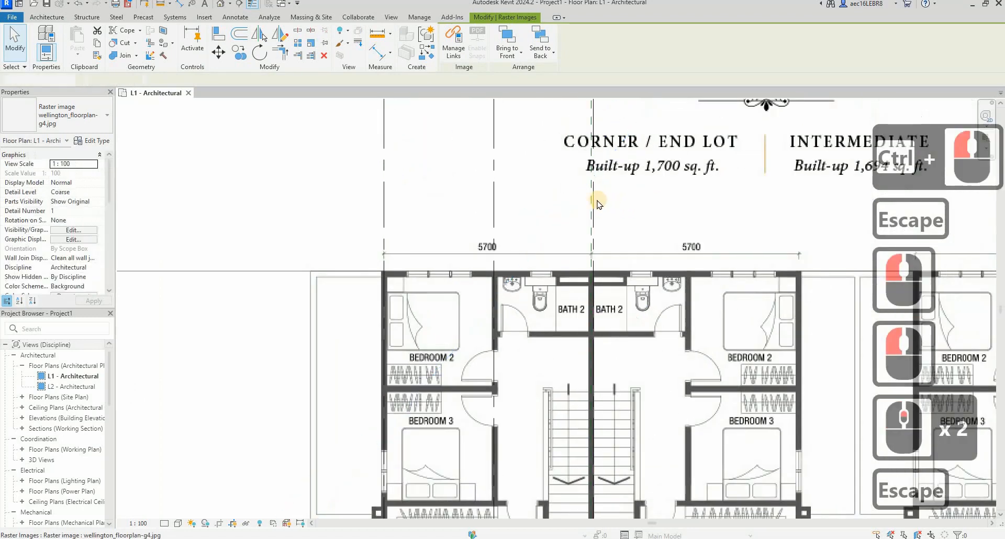
Move grid lines 1 to 3 and the floor plan image together so that grid line 3 lies on the vertical reference plane.
click(593, 197)
ctrl+click(495, 198)
ctrl+click(383, 198)
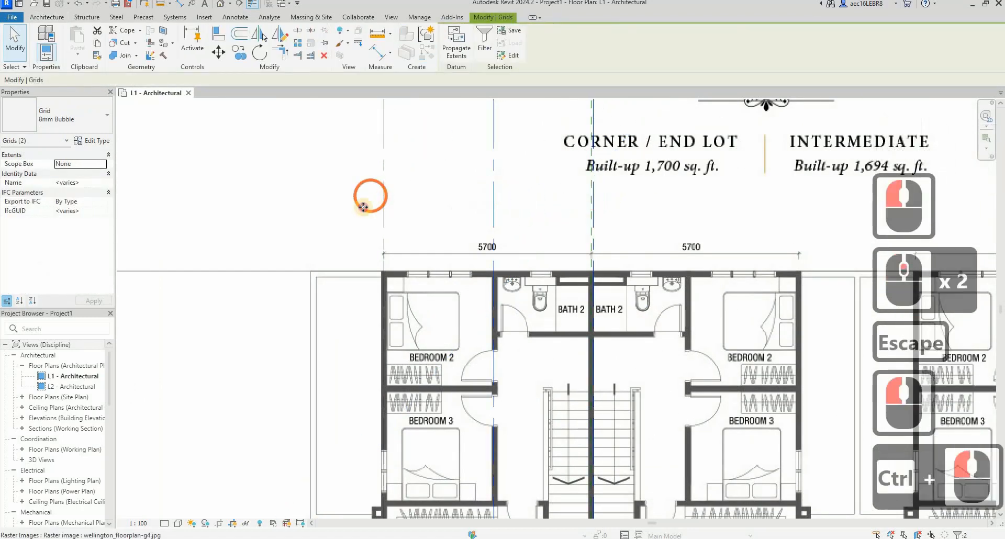
ctrl+click(327, 279)
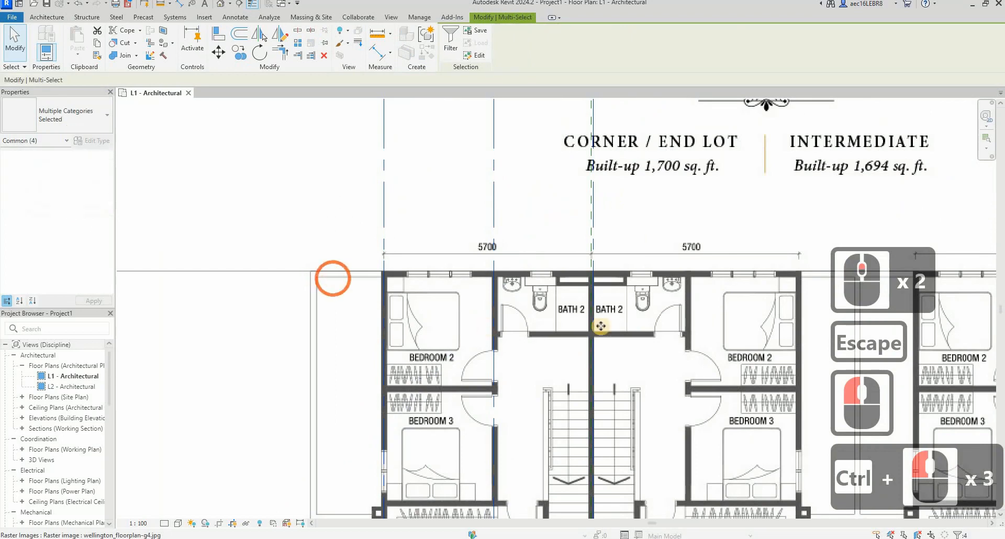
scroll(401, 299, down, 4)
scroll(386, 226, down, 3)
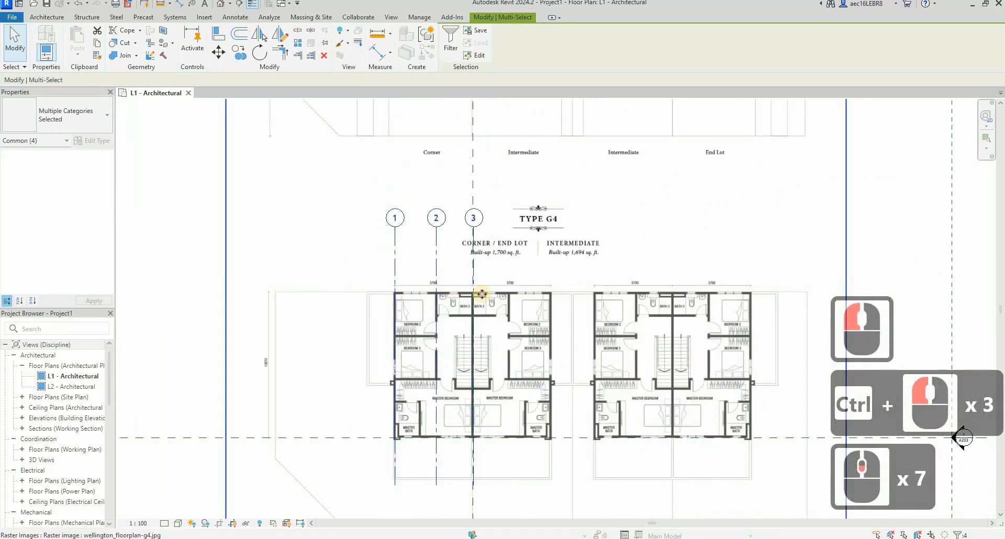
scroll(481, 293, up, 11)
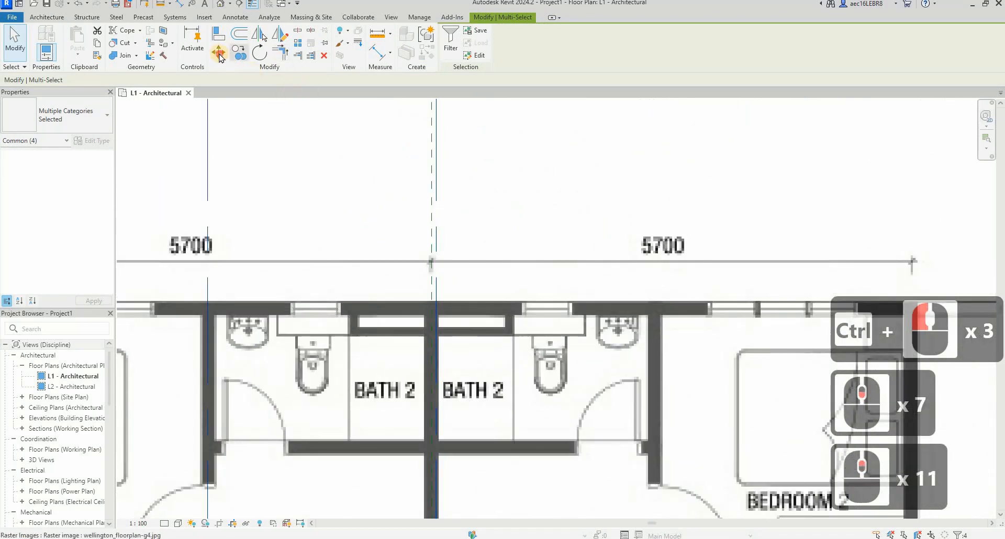
click(219, 52)
click(421, 275)
scroll(443, 287, up, 7)
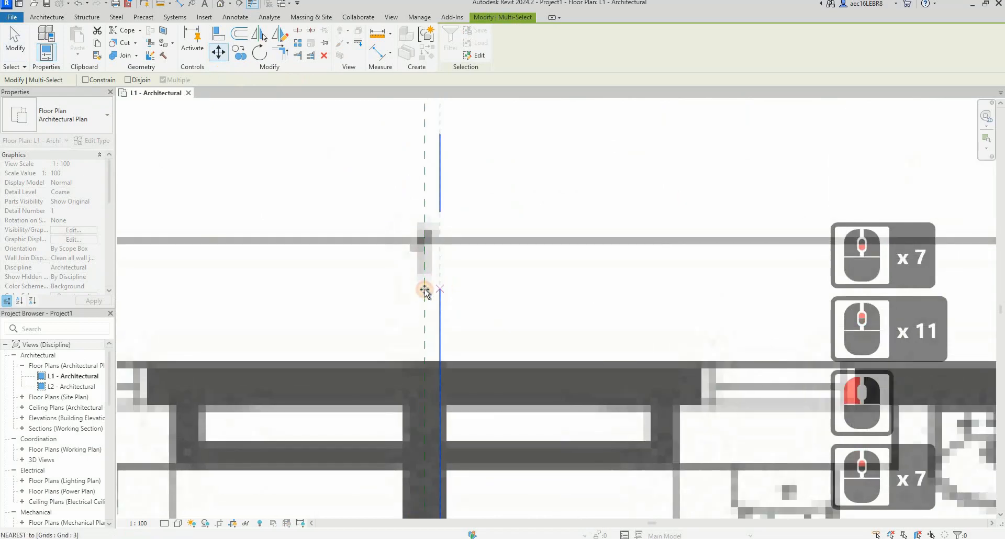
click(424, 287)
click(312, 293)
scroll(453, 293, down, 10)
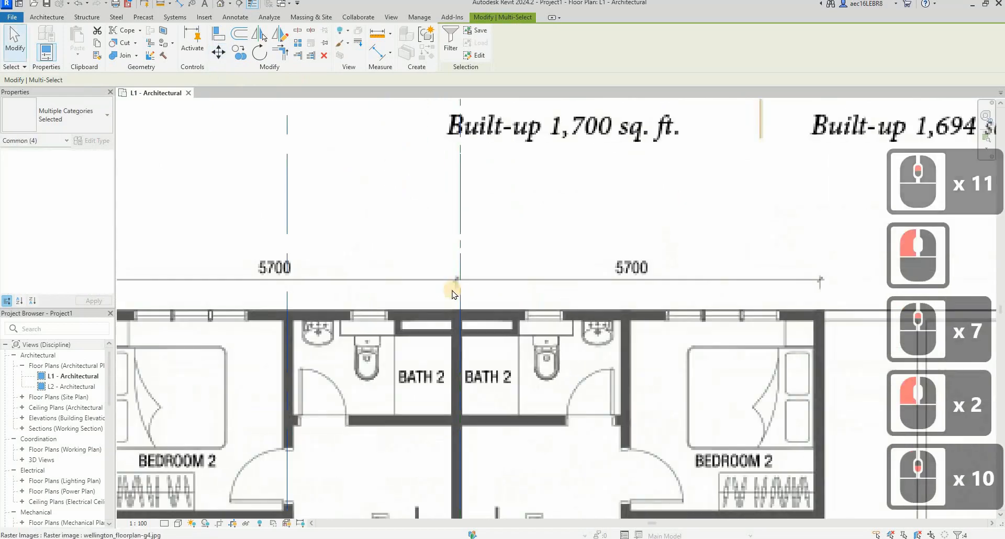
key(Escape)
scroll(454, 293, down, 5)
middle_drag(456, 262, 455, 281)
key(Escape)
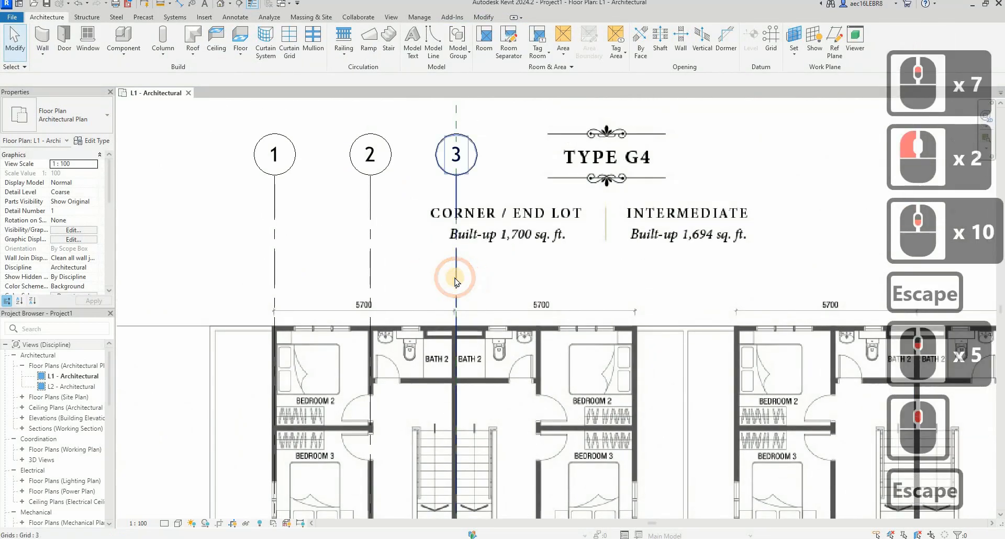
key(d)
key(i)
click(456, 262)
click(280, 241)
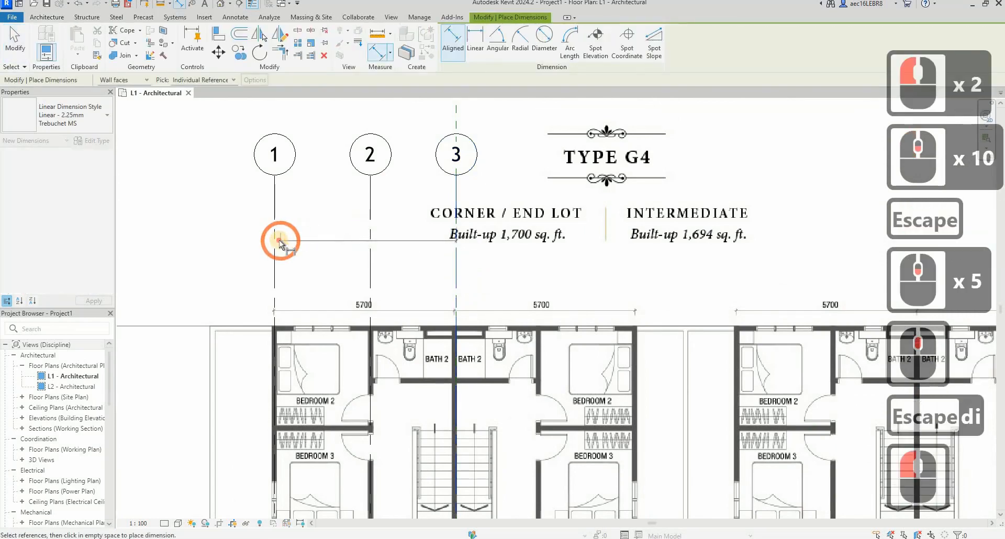
key(Escape)
key(Escape)
key(Escape)
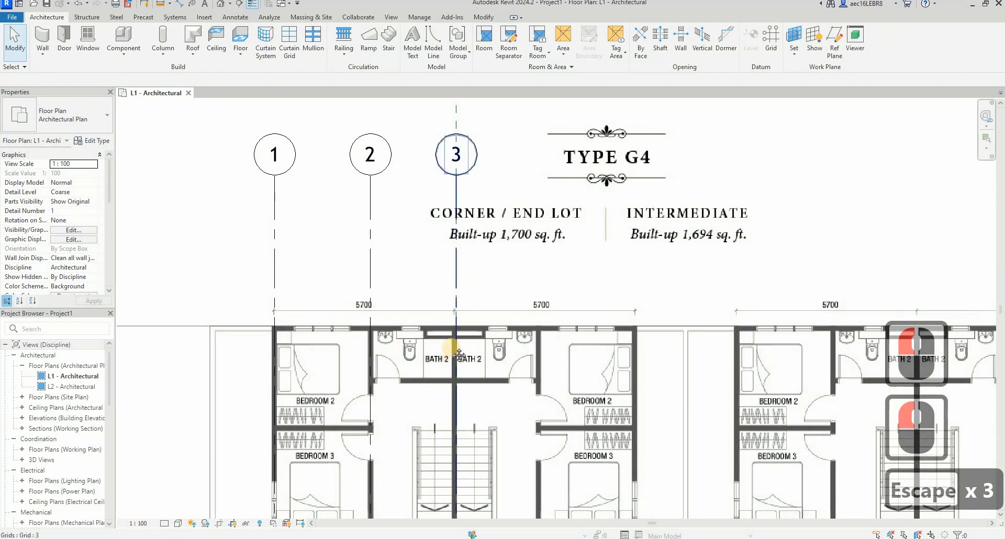
Draw a horizontal grid line along the outer wall above Bedroom 2 and Bath 2, with its bubble outside the plan's numbered grid lines.
middle_drag(450, 347, 414, 291)
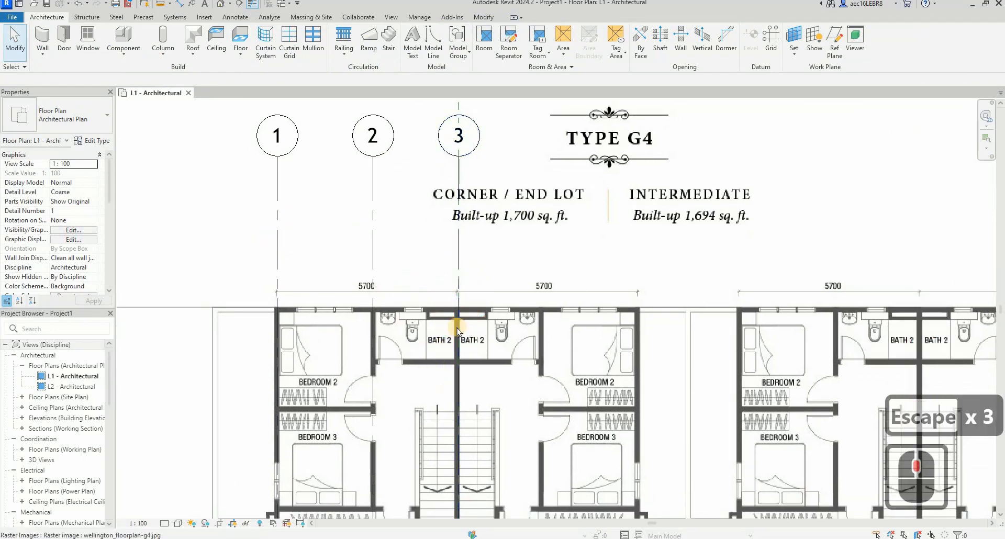
scroll(393, 340, down, 3)
middle_drag(421, 365, 439, 353)
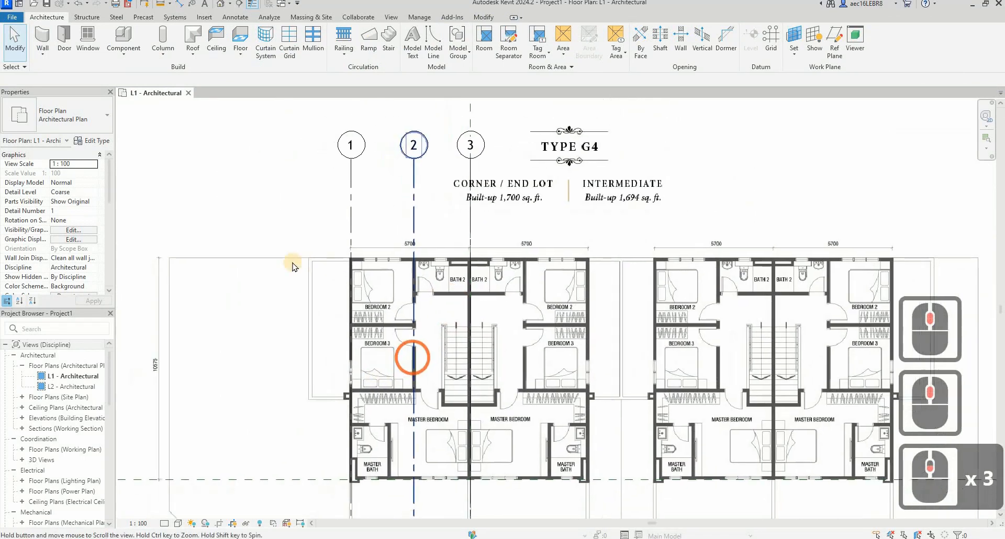
click(777, 52)
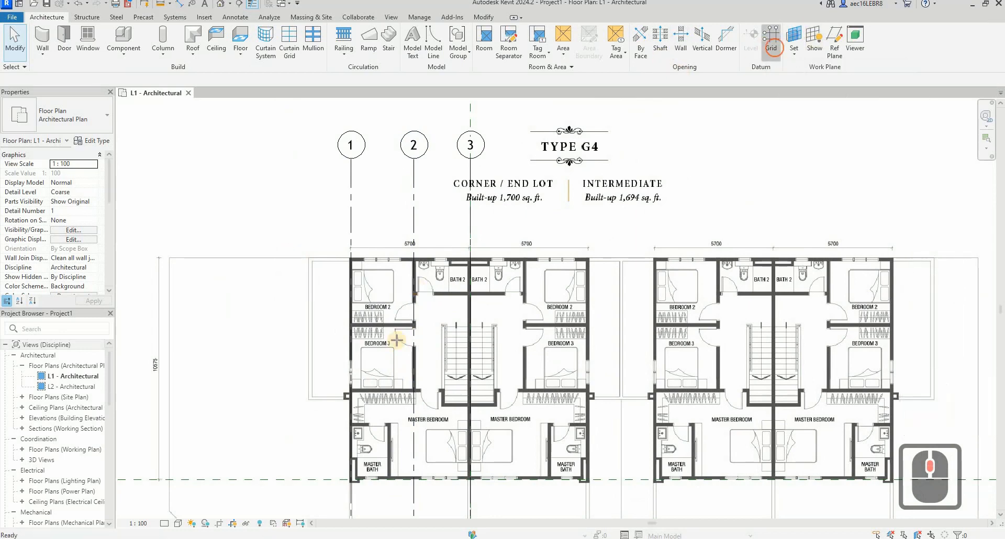
scroll(409, 313, up, 2)
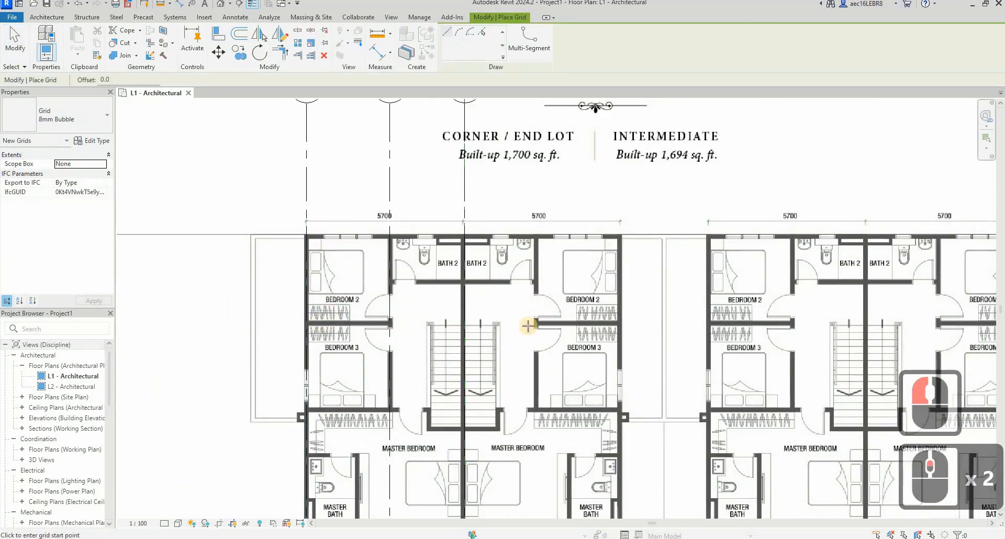
scroll(528, 325, down, 2)
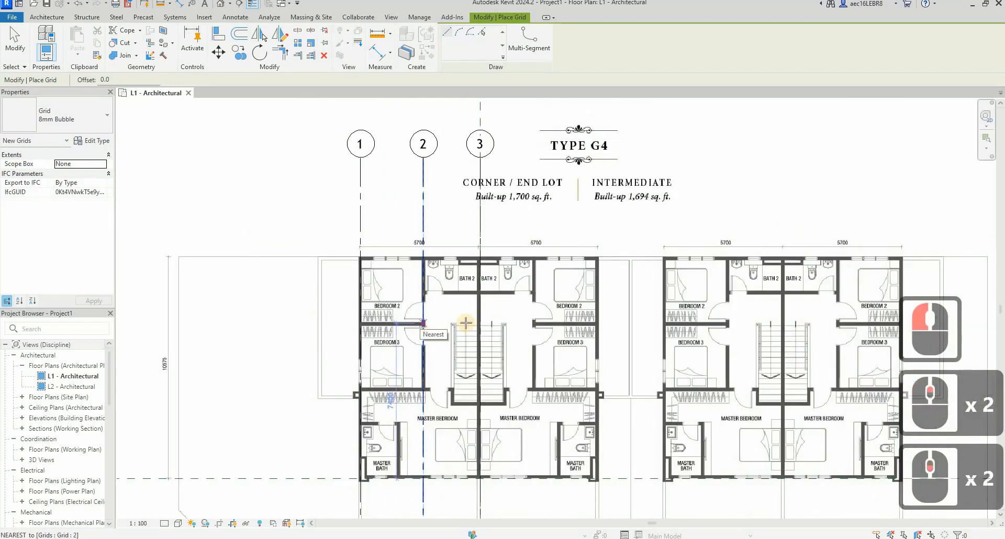
scroll(445, 314, down, 1)
scroll(370, 269, up, 3)
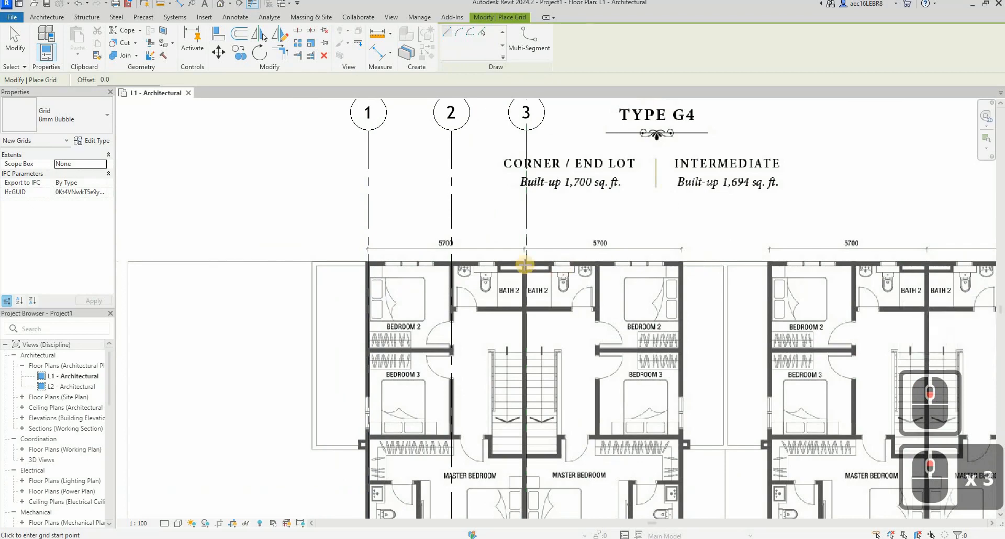
scroll(530, 264, up, 3)
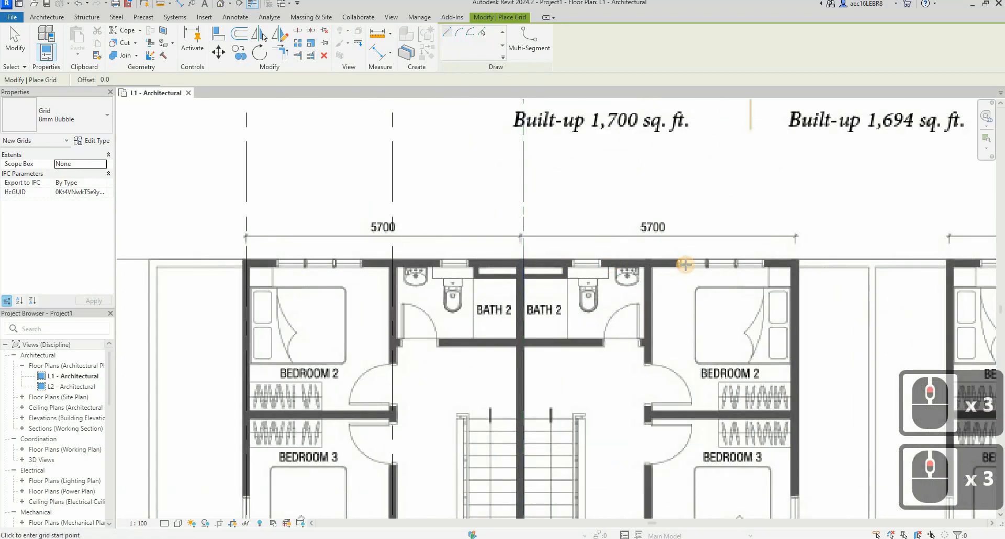
scroll(686, 264, down, 4)
click(521, 261)
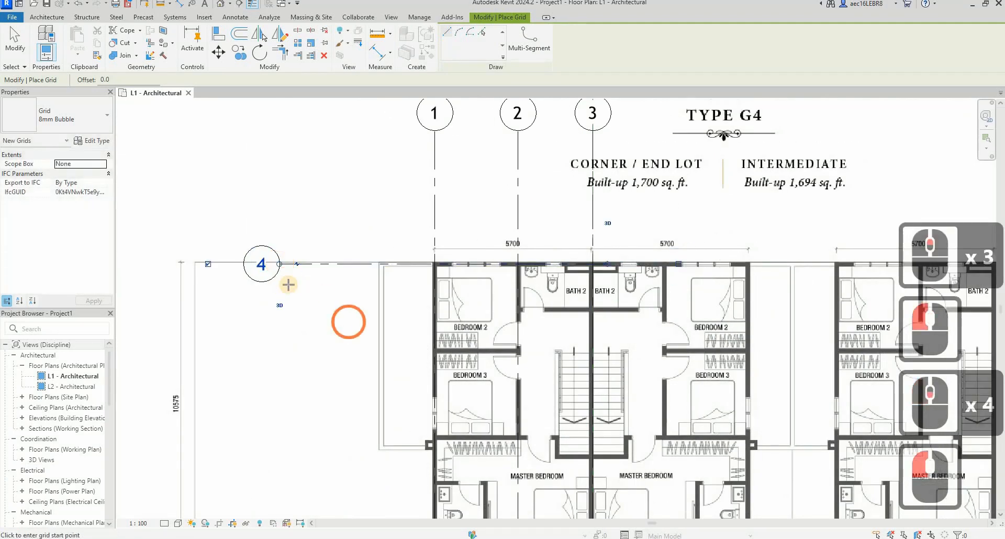
click(279, 267)
key(Escape)
key(Escape)
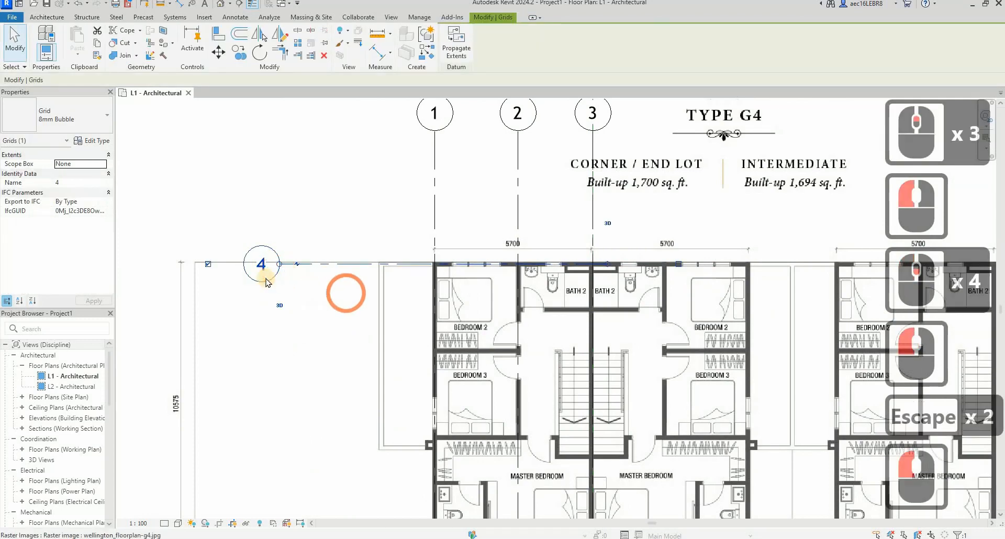
Rename the horizontal grid line as A.
click(93, 185)
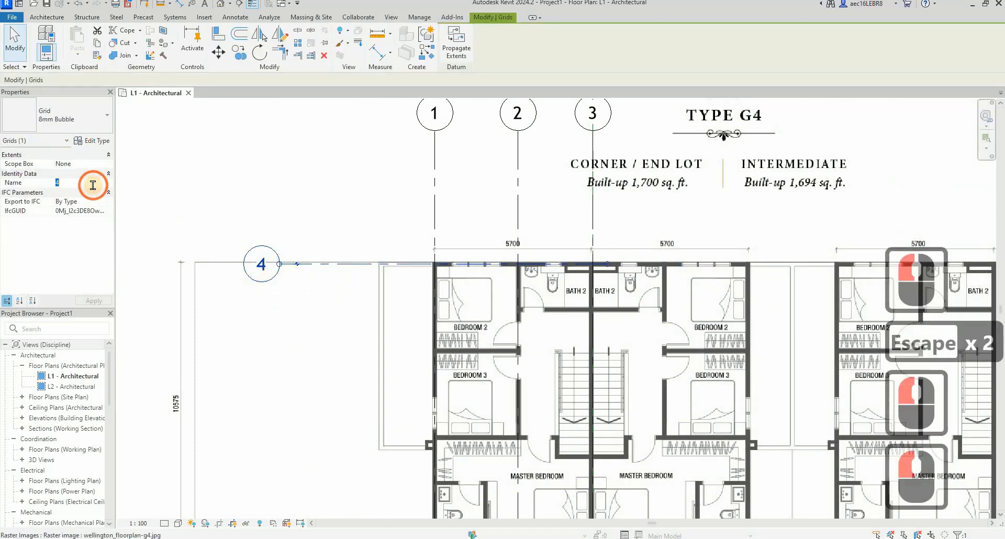
text(A)
click(281, 184)
key(Escape)
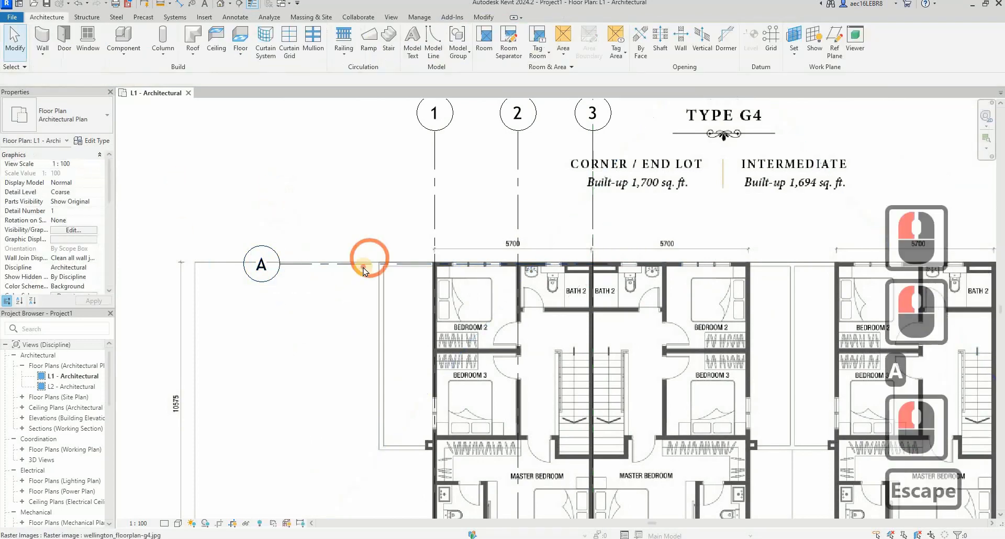
Start a multiple copy of grid line A and place one 3100 mm below it on the wall between Bedroom 2 and Bedroom 3.
click(320, 260)
scroll(320, 260, down, 4)
scroll(319, 264, up, 3)
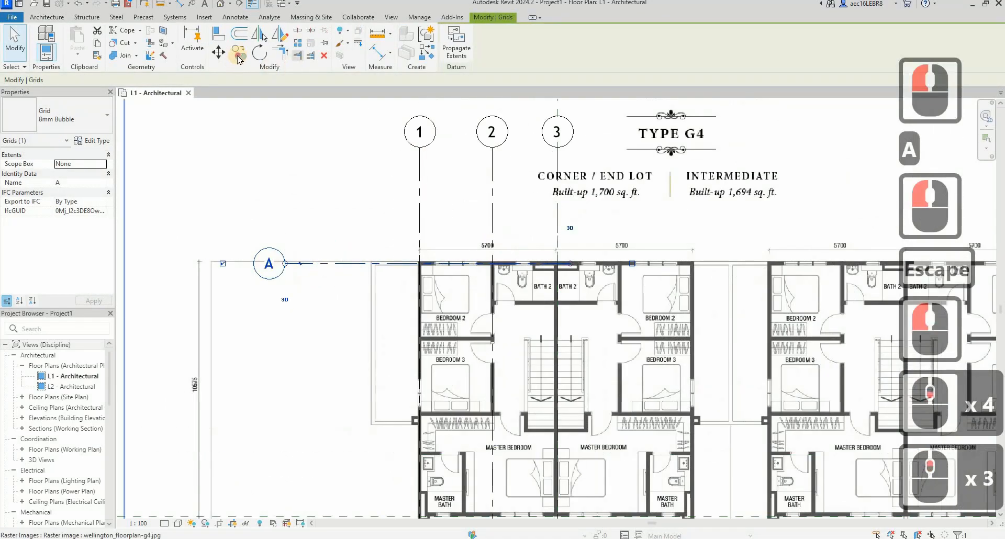
scroll(449, 272, up, 3)
click(444, 264)
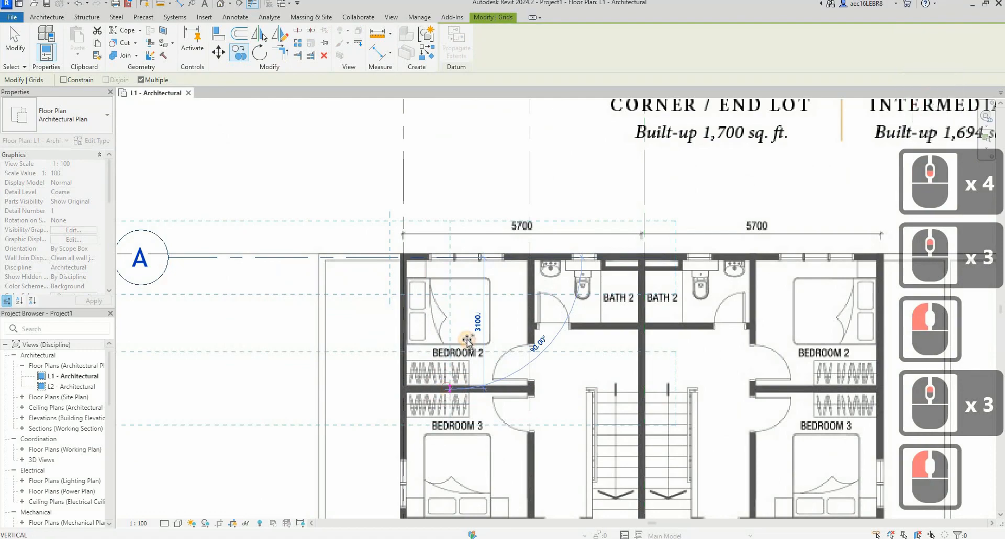
click(447, 388)
Place another copy of the grid line 3100 mm below B, on the wall between Bedroom 3 and the master bedroom.
scroll(459, 421, down, 5)
scroll(459, 423, up, 9)
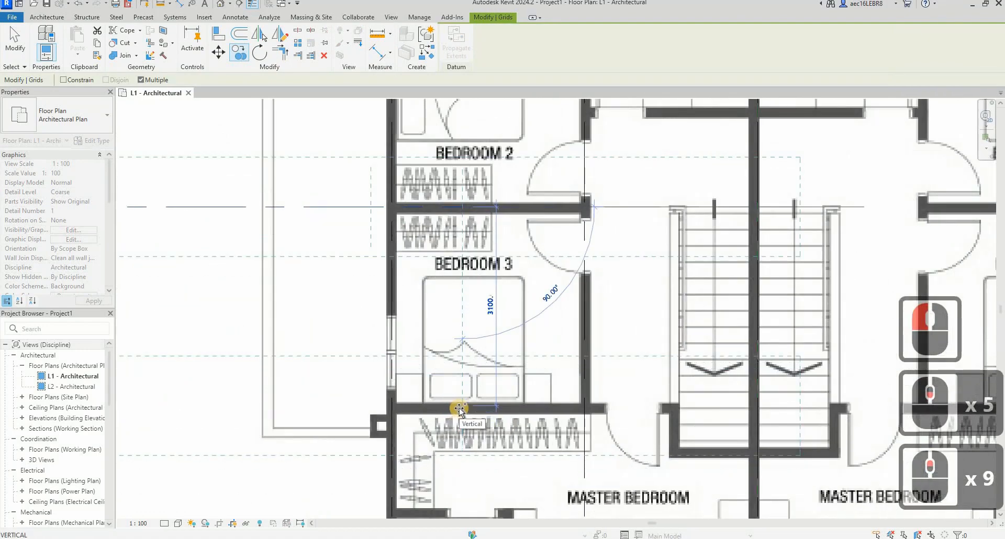
click(489, 329)
Place a last copy of the grid line on the horizontal reference plane along the master bath's outer wall and finish copying.
scroll(436, 390, down, 8)
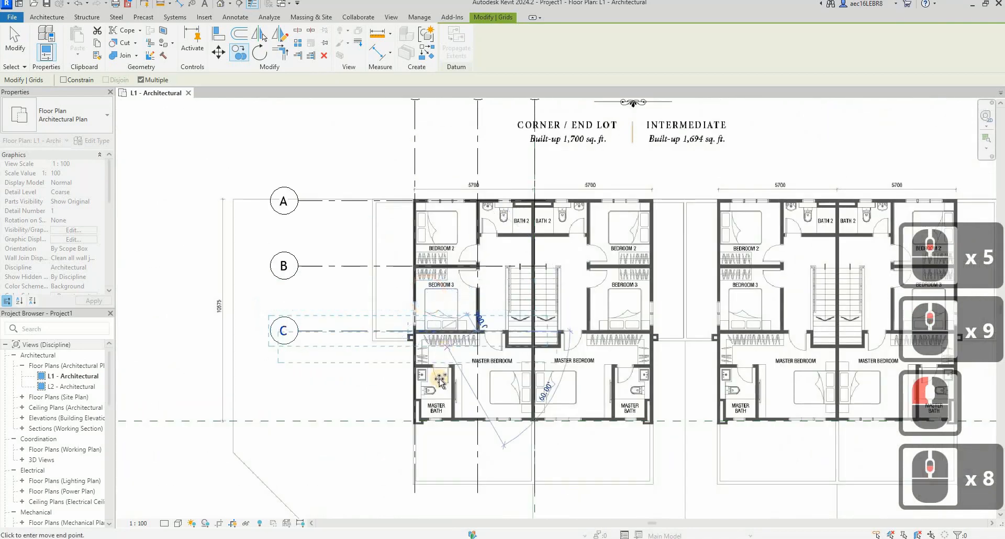
scroll(436, 390, up, 2)
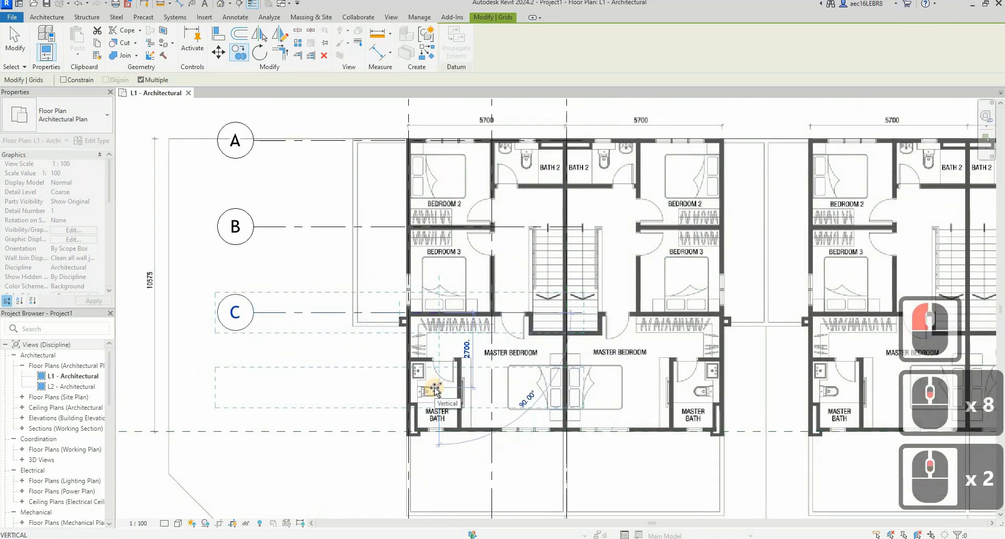
click(436, 434)
key(Escape)
key(Escape)
key(Escape)
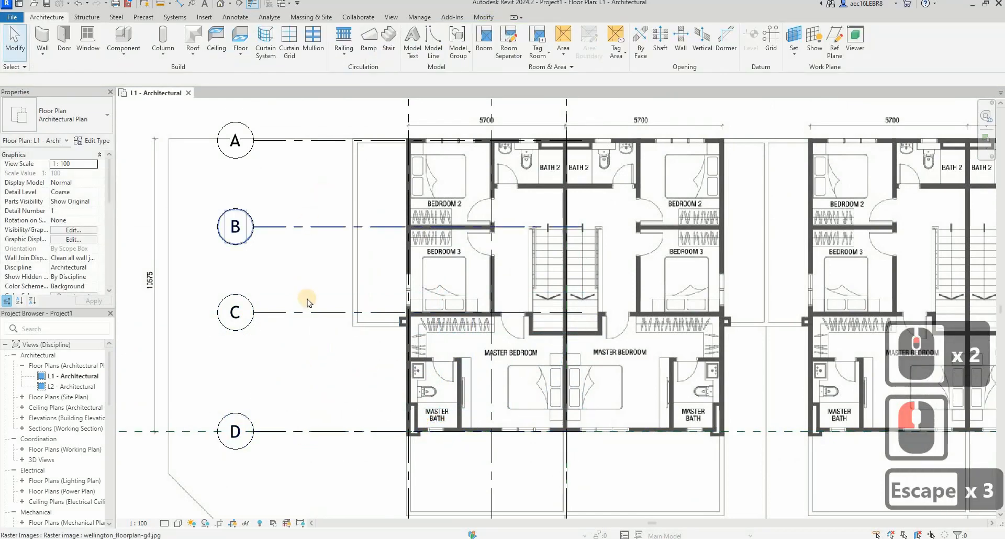
key(d)
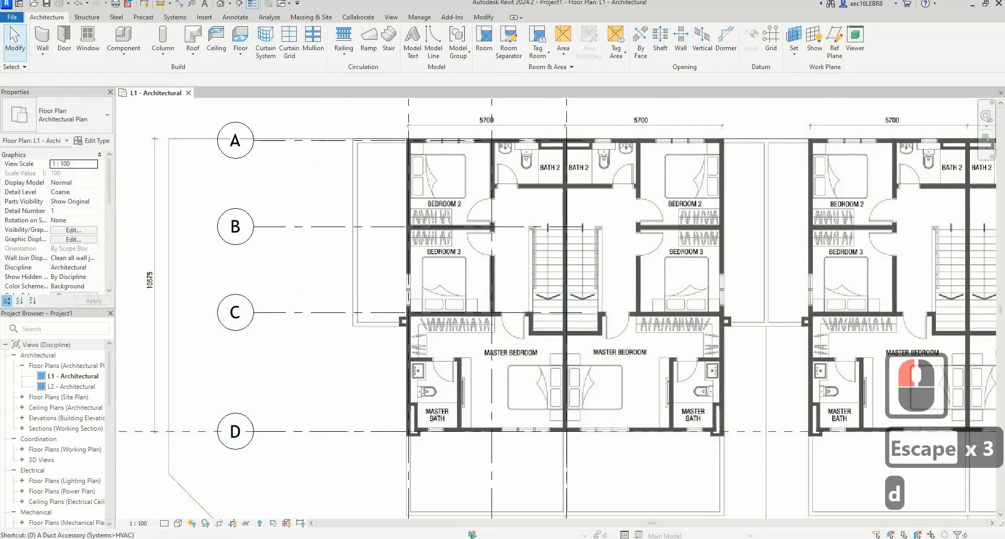
click(181, 4)
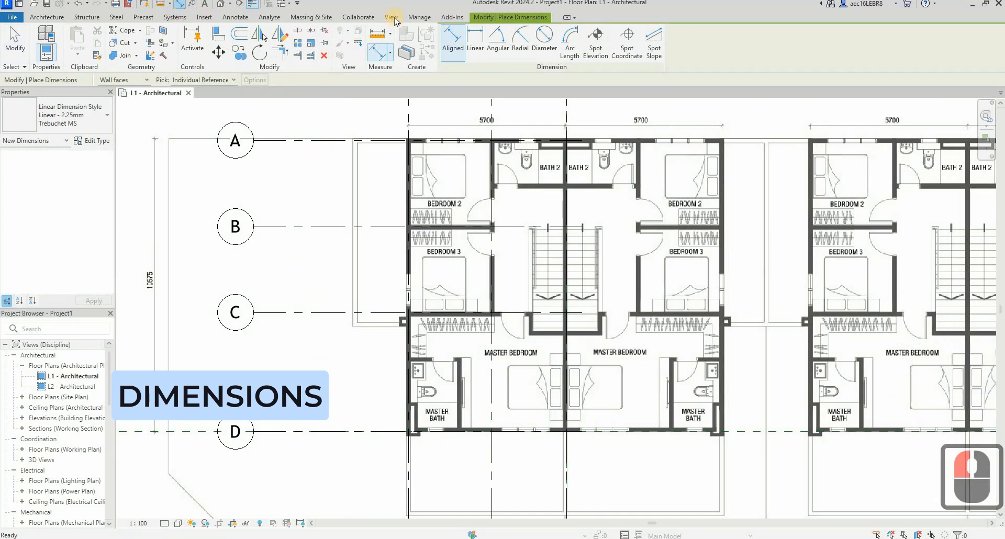
click(417, 17)
click(132, 94)
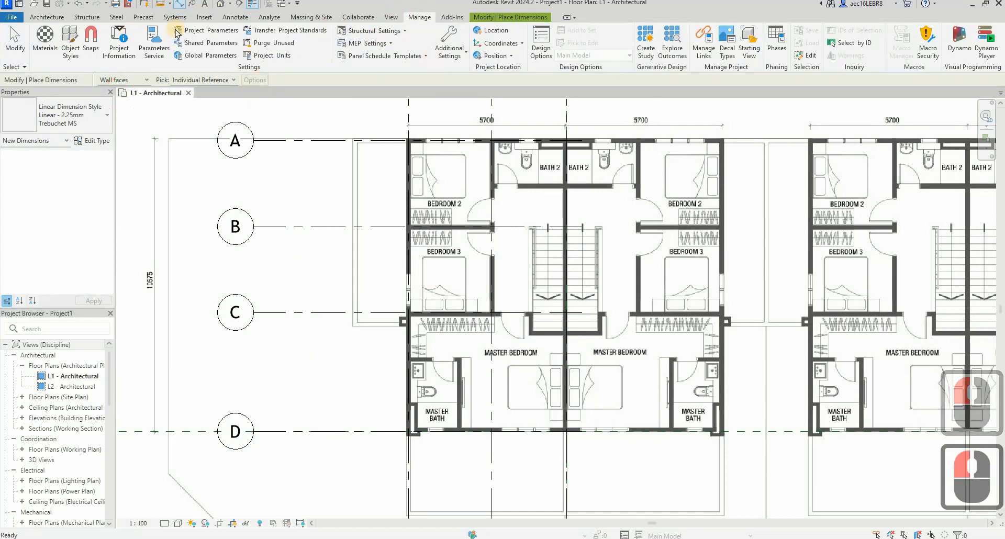
key(Escape)
key(Escape)
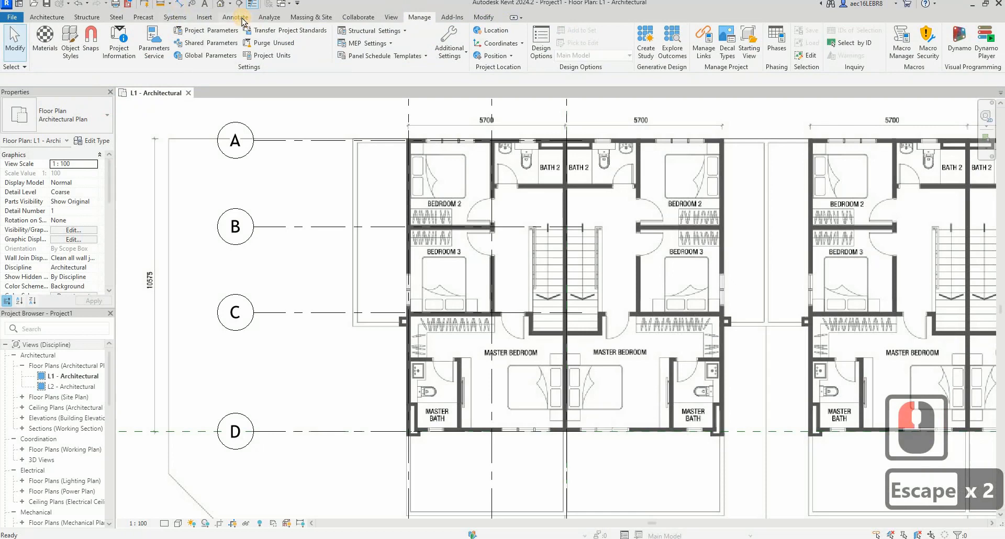
Start an aligned dimension beside the grid bubbles, picking grid lines A and B as references.
click(241, 18)
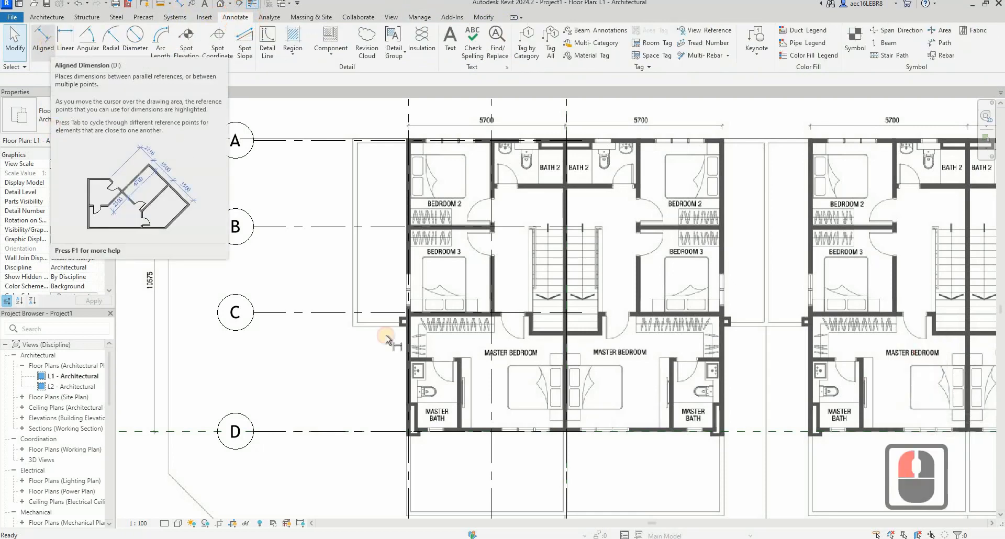
click(49, 47)
click(322, 250)
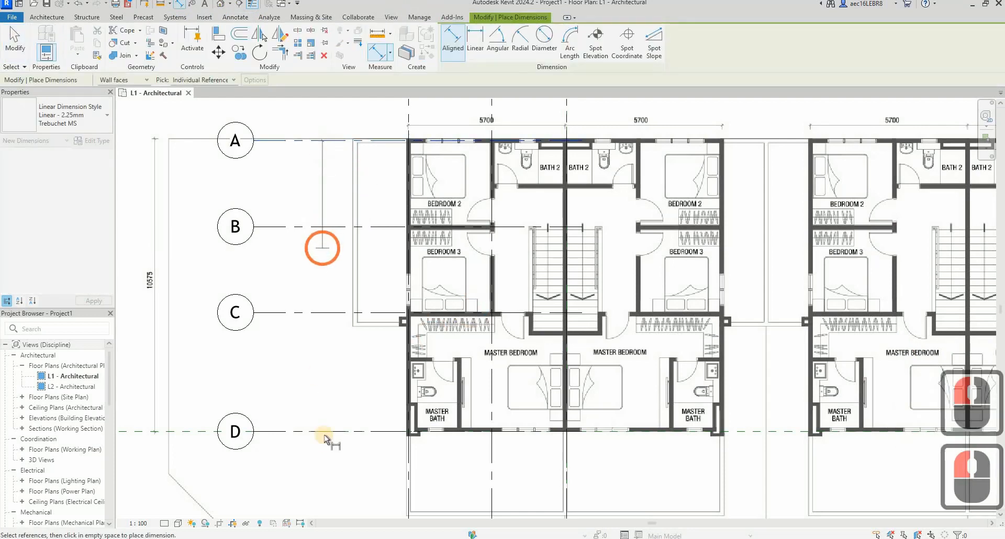
click(327, 437)
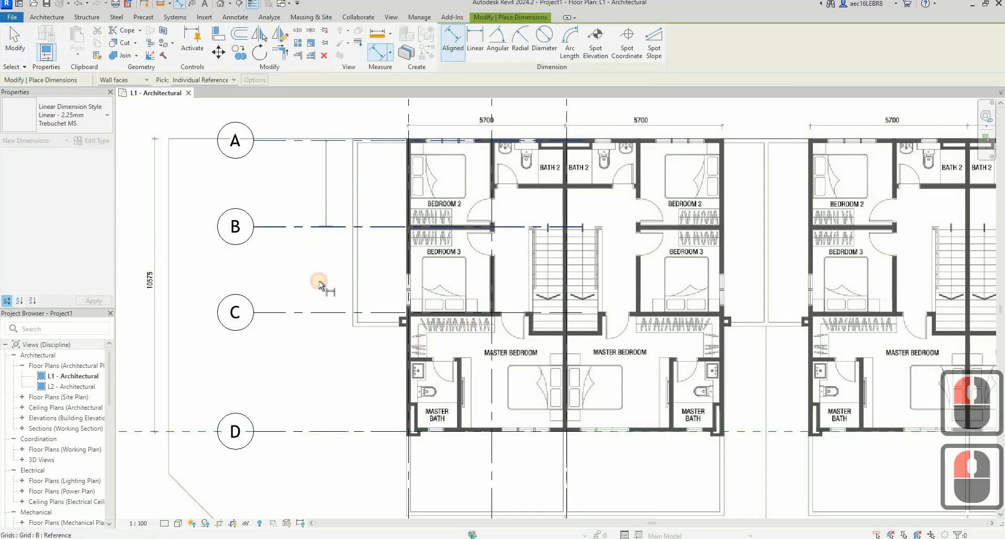
Finish the aligned dimension chain across grids A, B, C and D beside the floor plan.
click(332, 311)
click(334, 433)
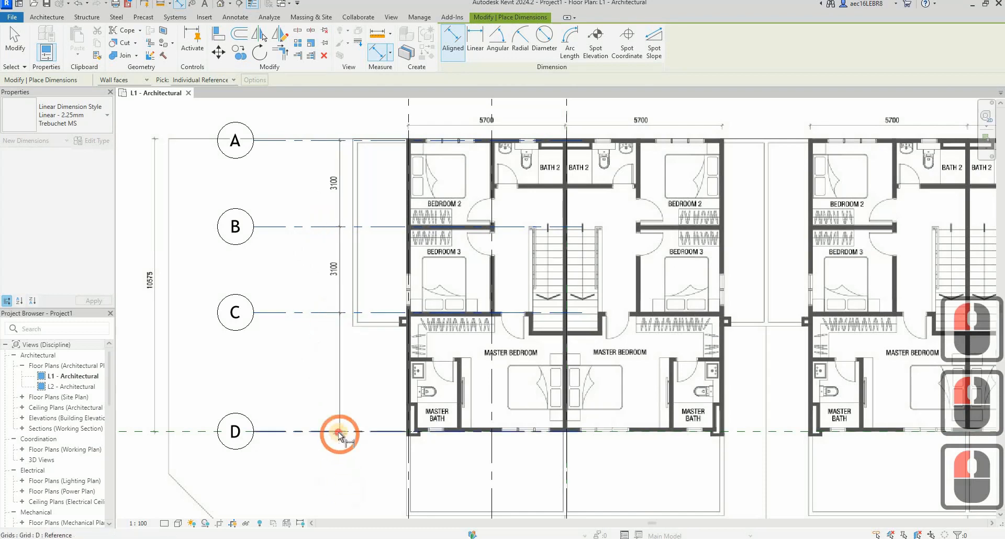
click(314, 386)
Add an overall aligned dimension from grid A to grid D, between the grid bubbles and the dimension chain.
double_click(291, 165)
click(281, 433)
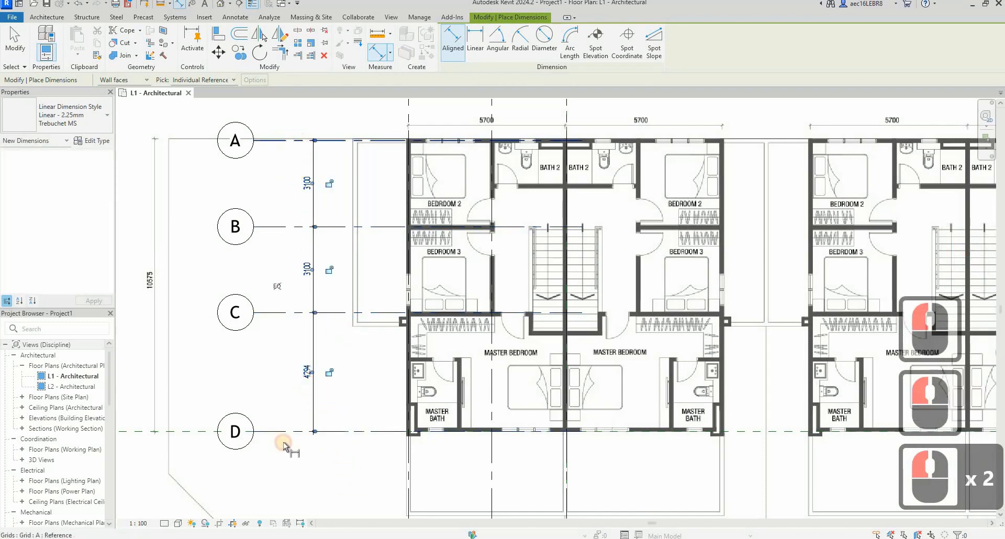
click(269, 360)
key(Escape)
key(Escape)
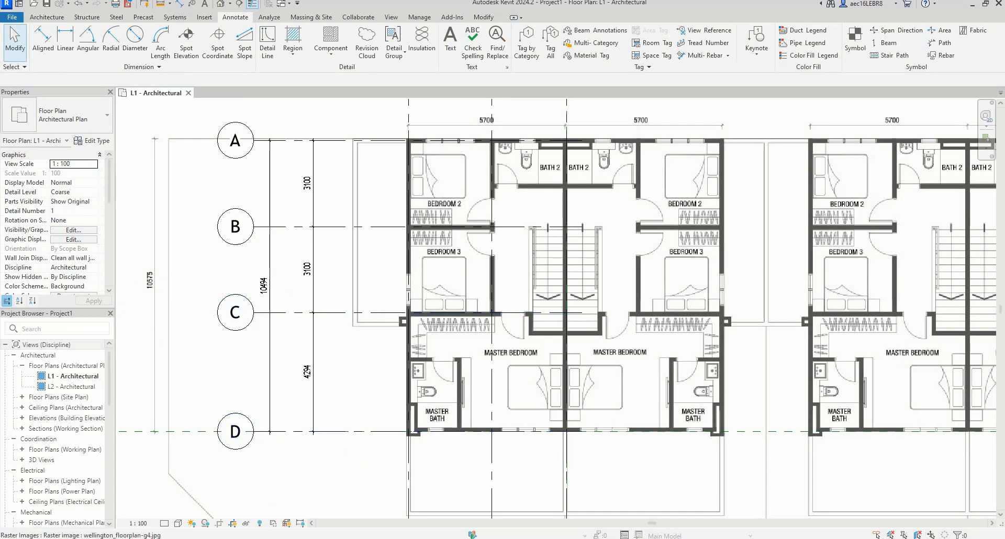
Switch to Calculator and subtract 10494 from 10575 to find the offset for grid D.
click(553, 535)
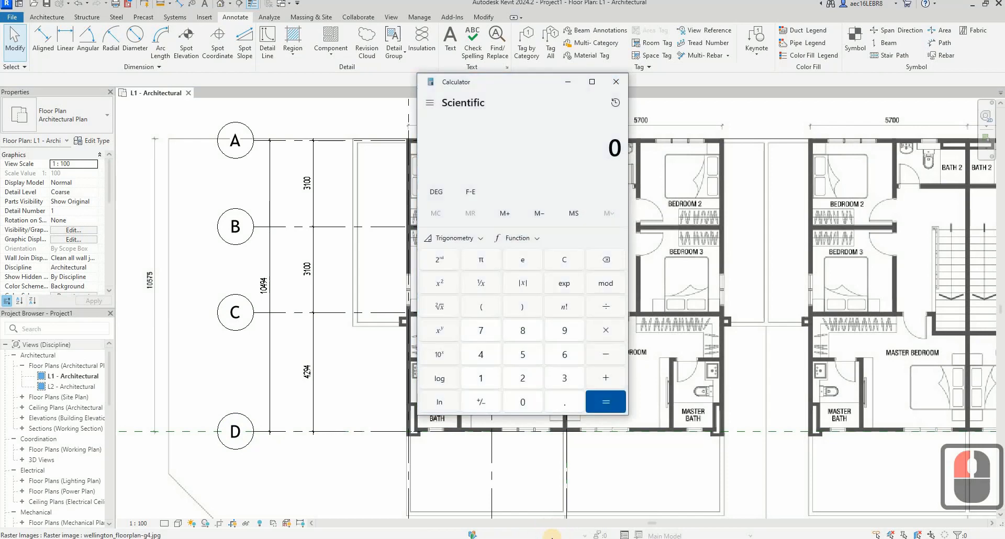
text(1057)
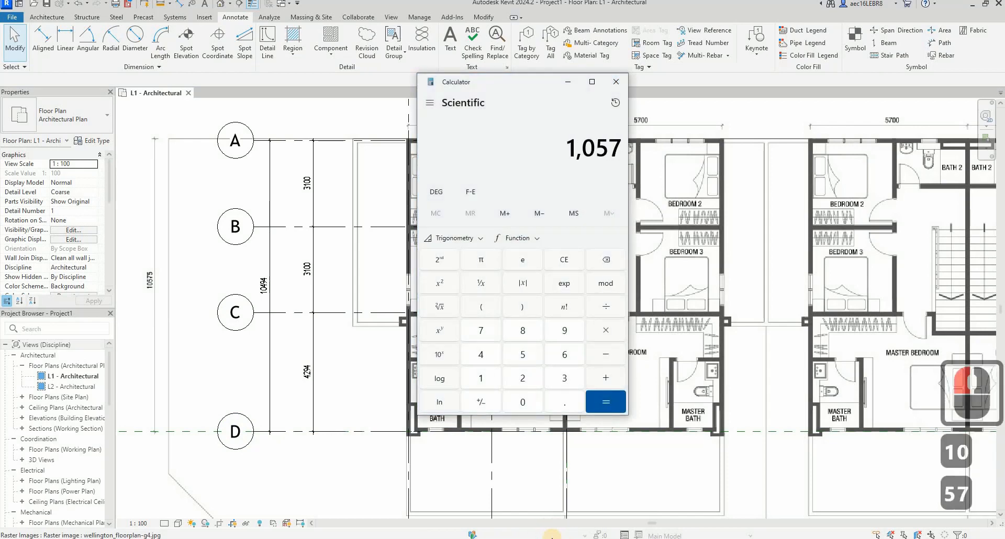
text(5 - 10,4)
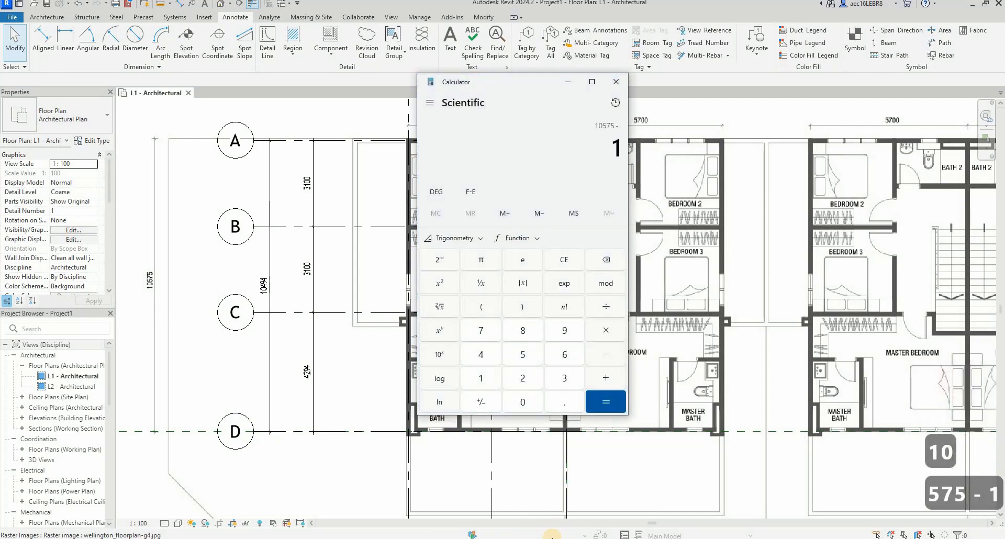
text(94)
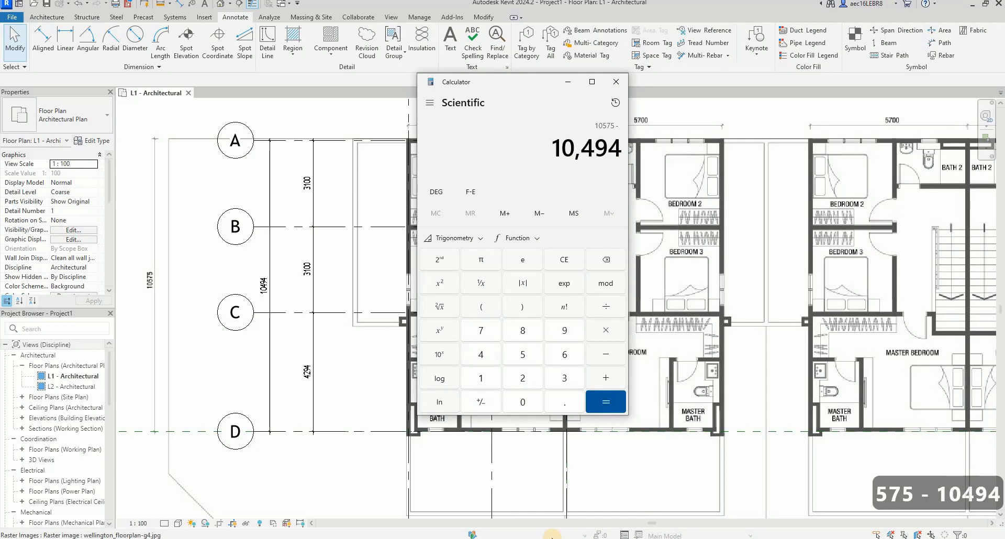
key(Return)
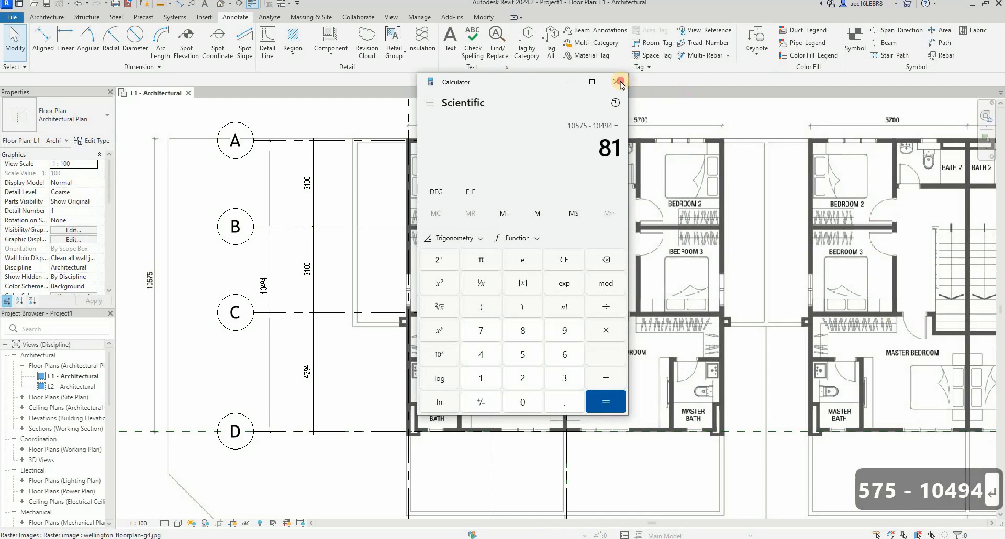
click(328, 187)
key(Escape)
Move grid D 81 mm straight down, away from grid C.
click(334, 432)
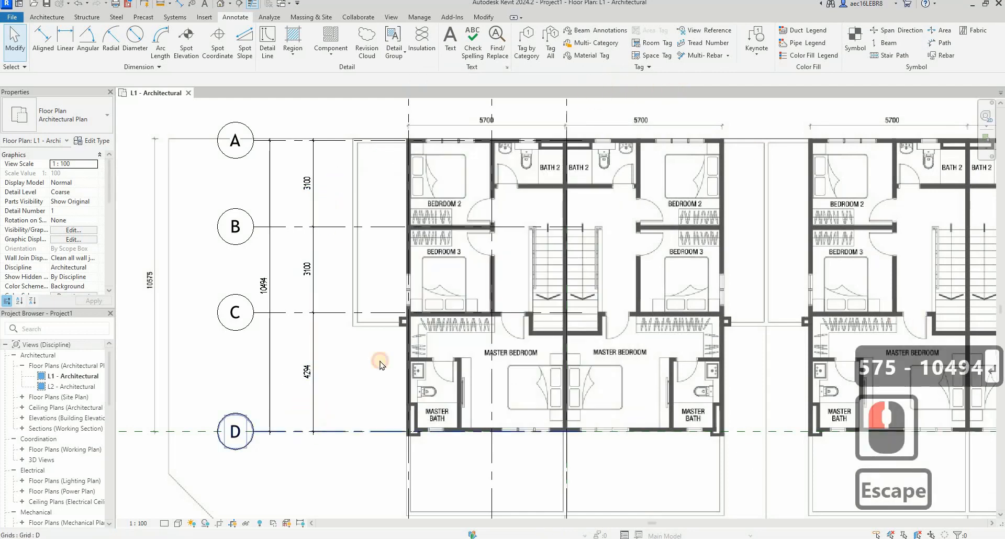
click(220, 62)
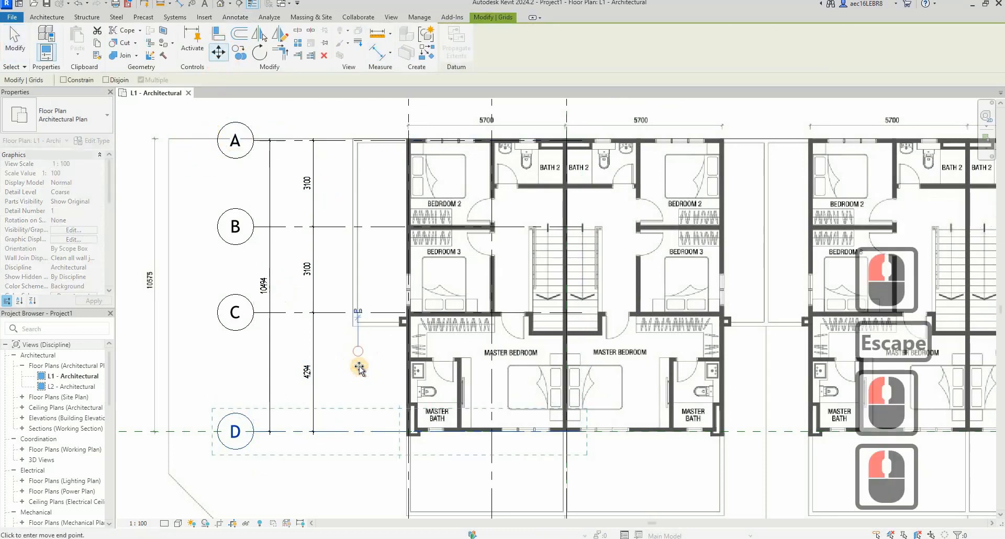
click(357, 352)
text(81)
key(Return)
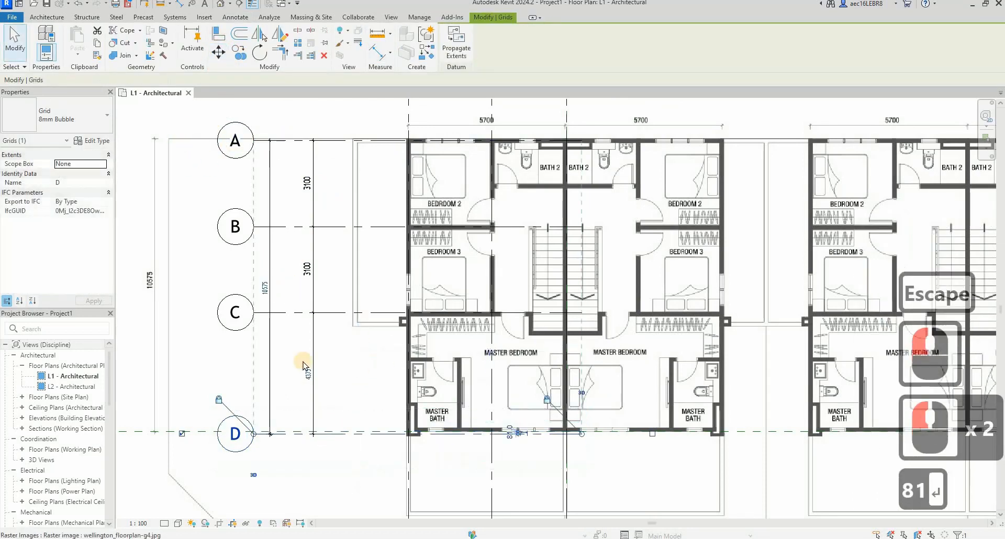
key(Escape)
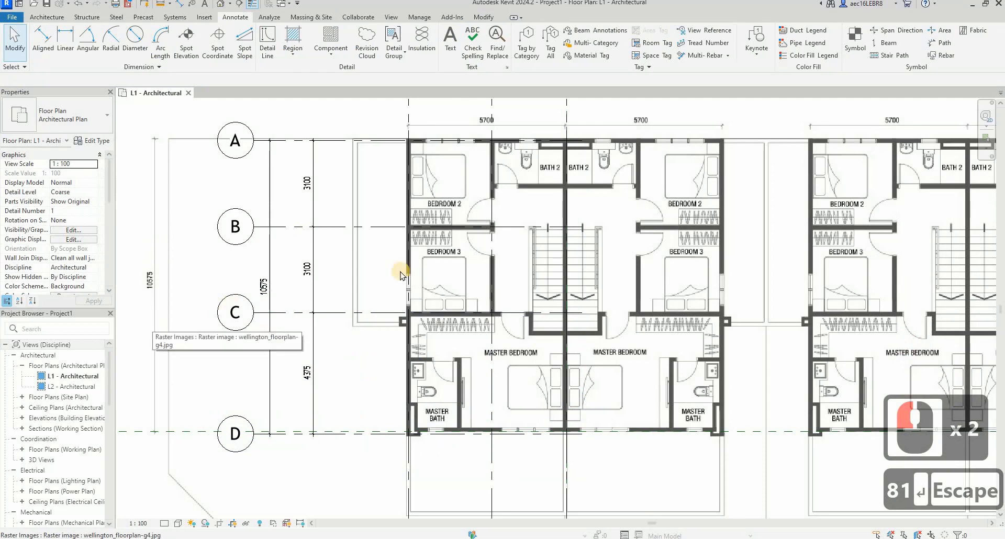
click(372, 410)
ctrl+click(333, 315)
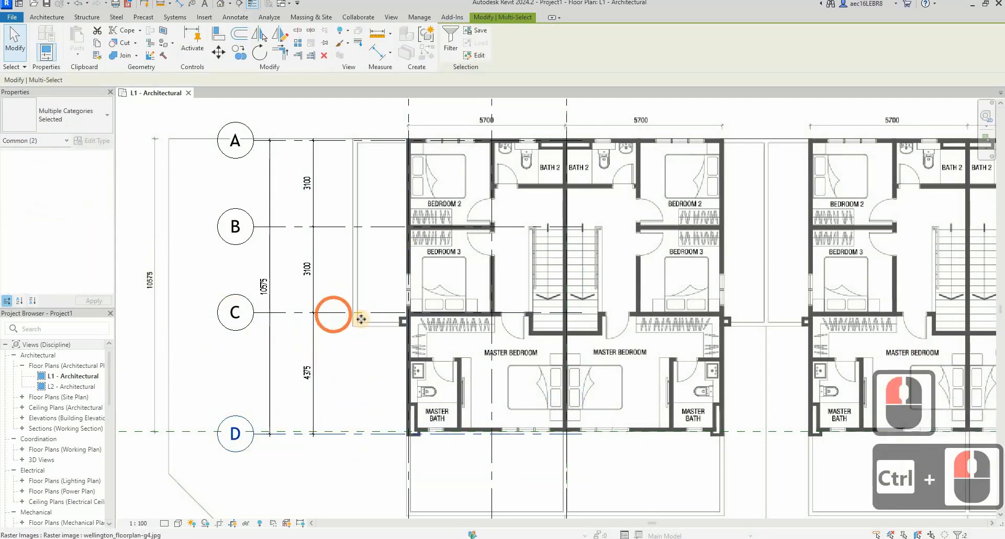
ctrl+click(361, 319)
key(Escape)
click(154, 359)
key(Escape)
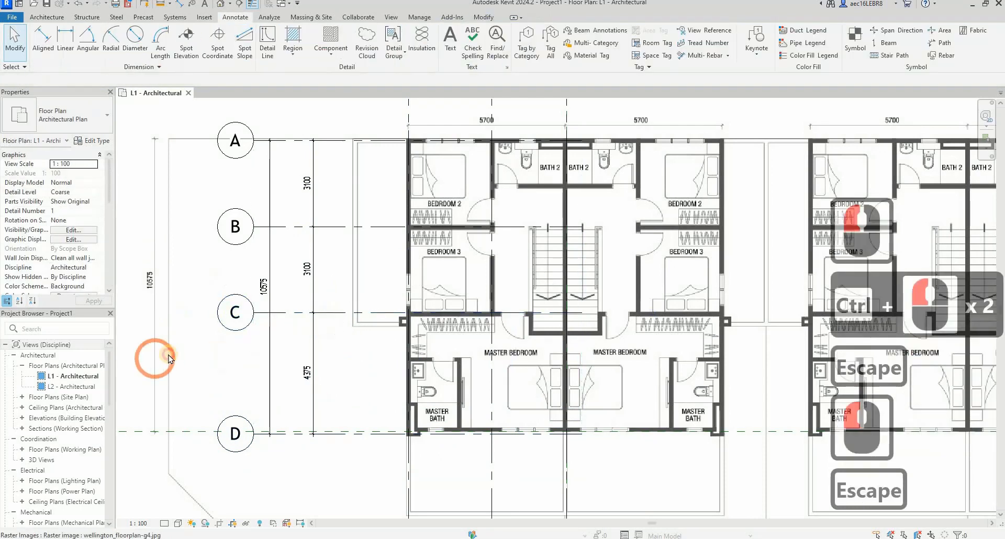
click(168, 359)
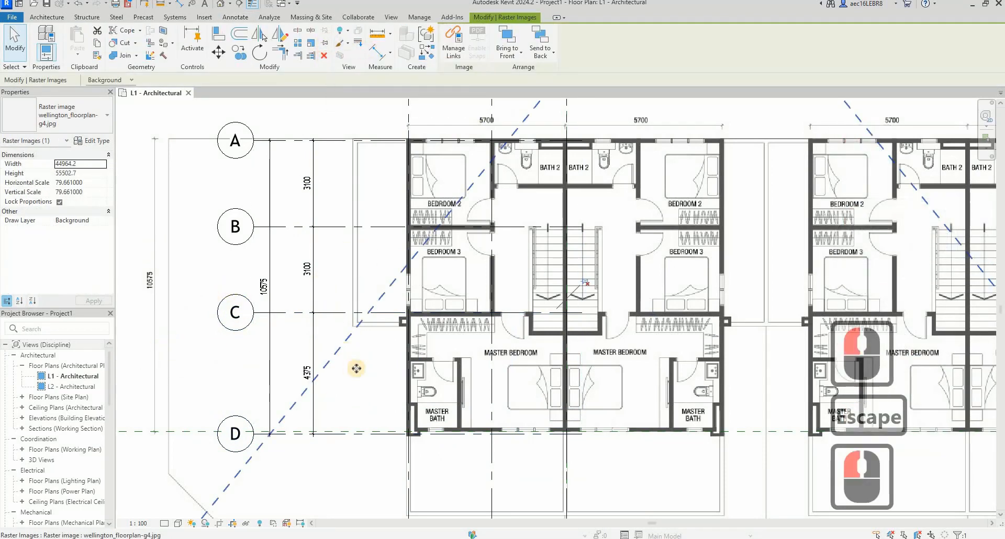
key(Escape)
key(Escape)
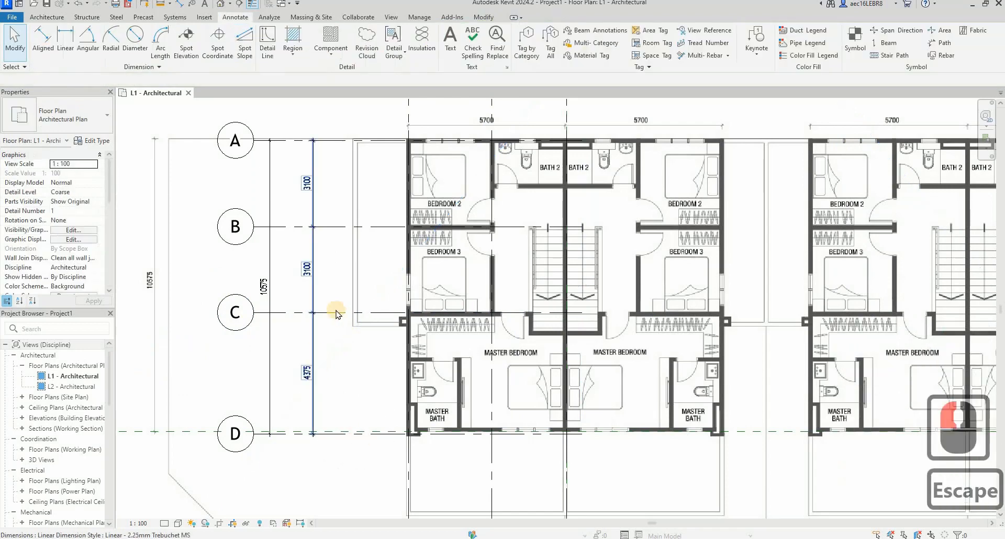
Move grids A to D together with the floor plan image so grid D lies on the Center (North/South) reference plane.
click(329, 312)
ctrl+click(340, 226)
ctrl+click(337, 142)
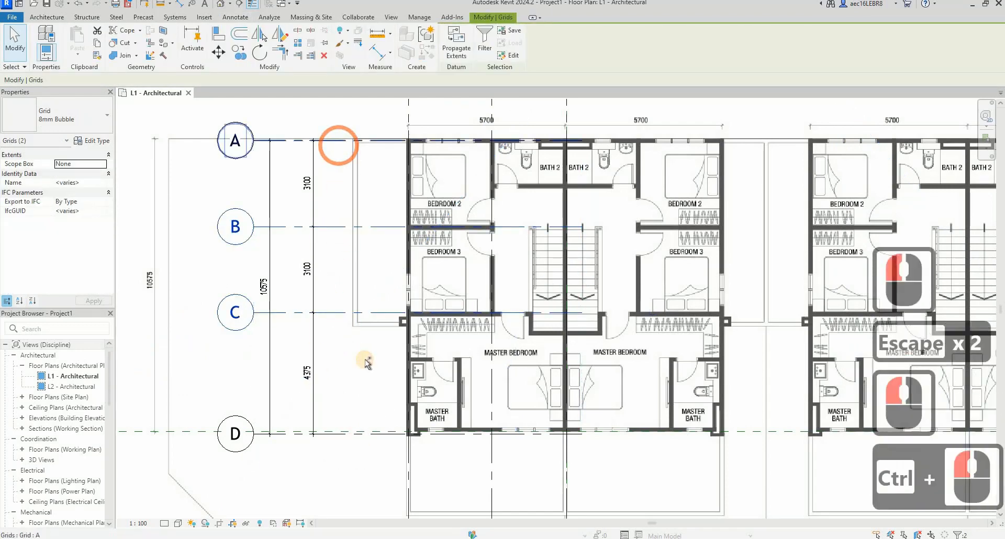
ctrl+click(350, 434)
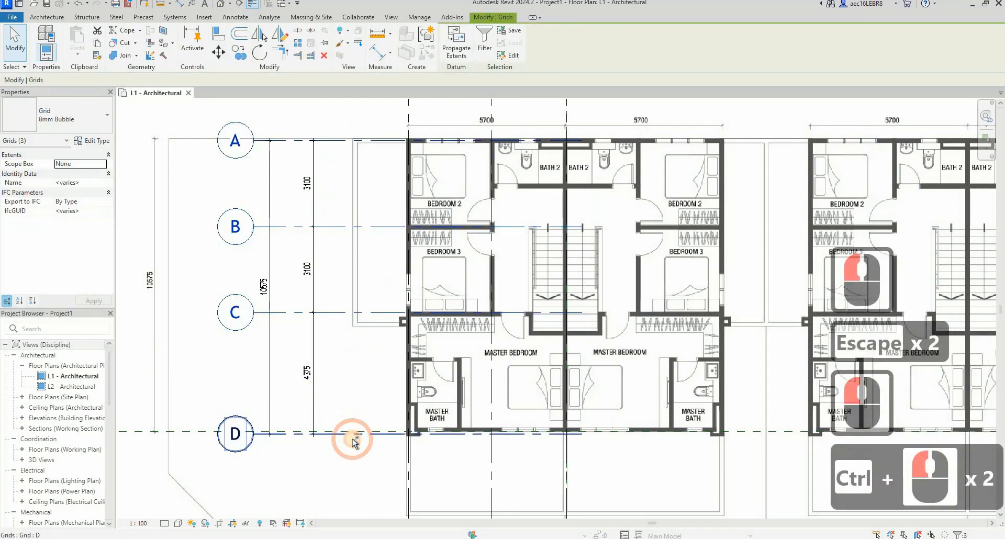
ctrl+click(172, 377)
click(220, 51)
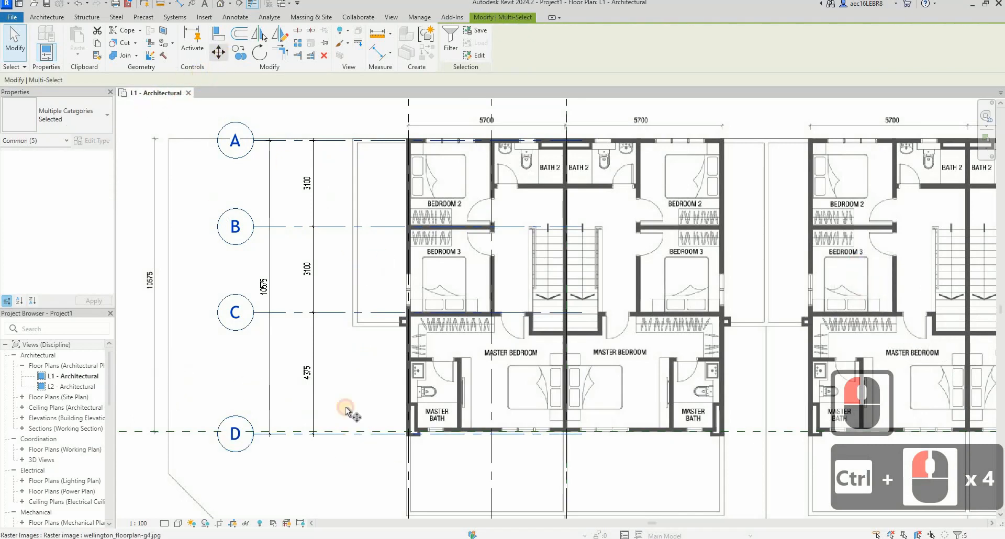
click(359, 422)
scroll(349, 430, up, 7)
click(354, 424)
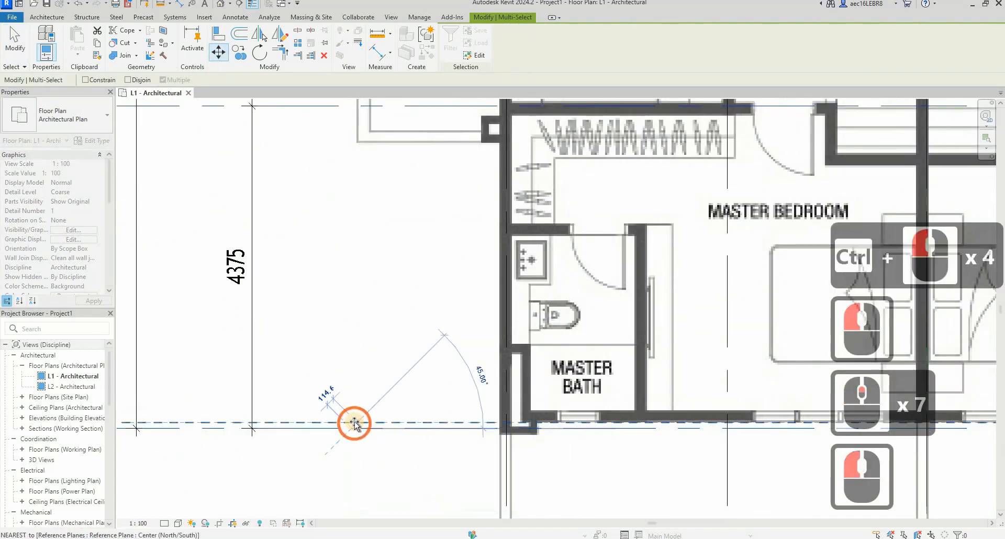
click(333, 431)
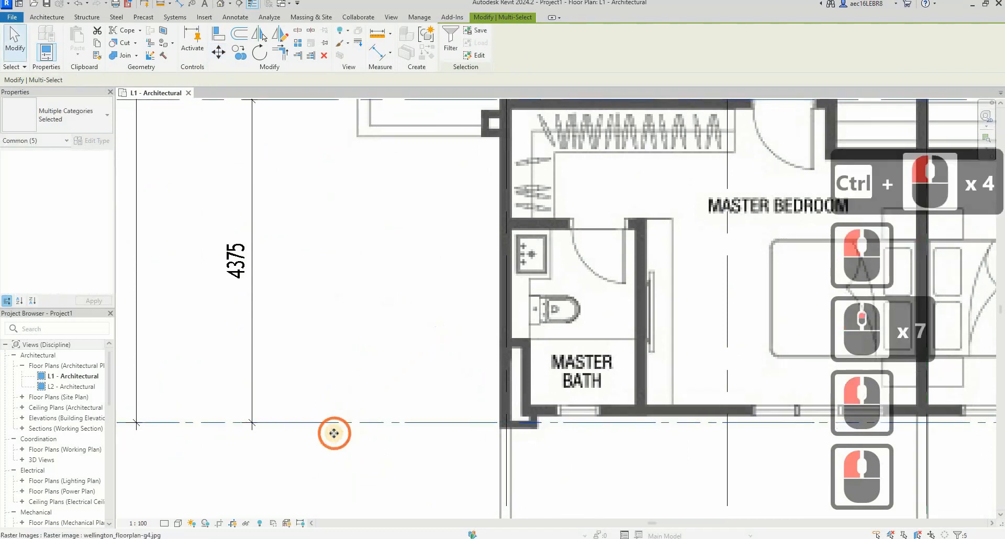
scroll(333, 431, down, 5)
scroll(226, 337, down, 3)
key(Escape)
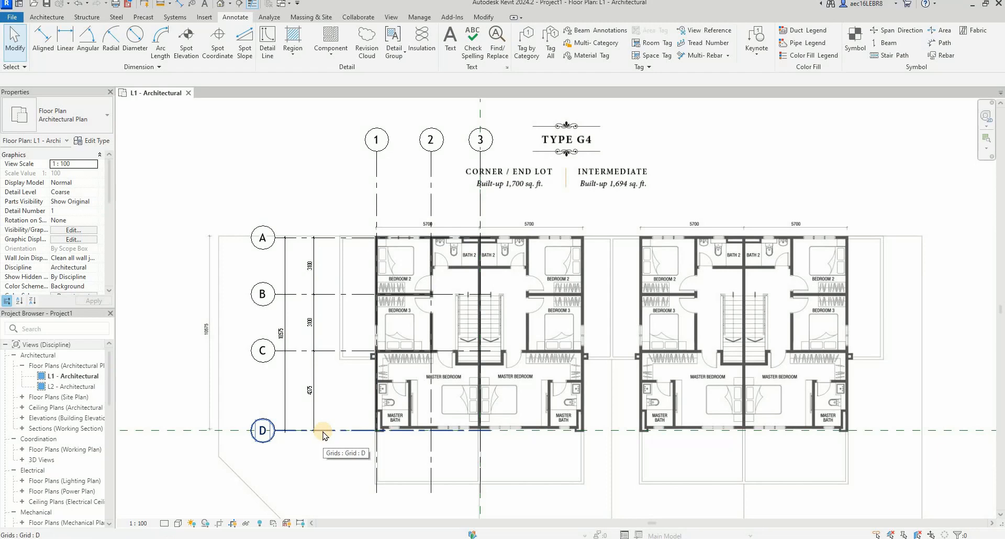
Examine how the grids and floor plan image sit relative to the reference planes and elevation markers.
scroll(189, 434, down, 4)
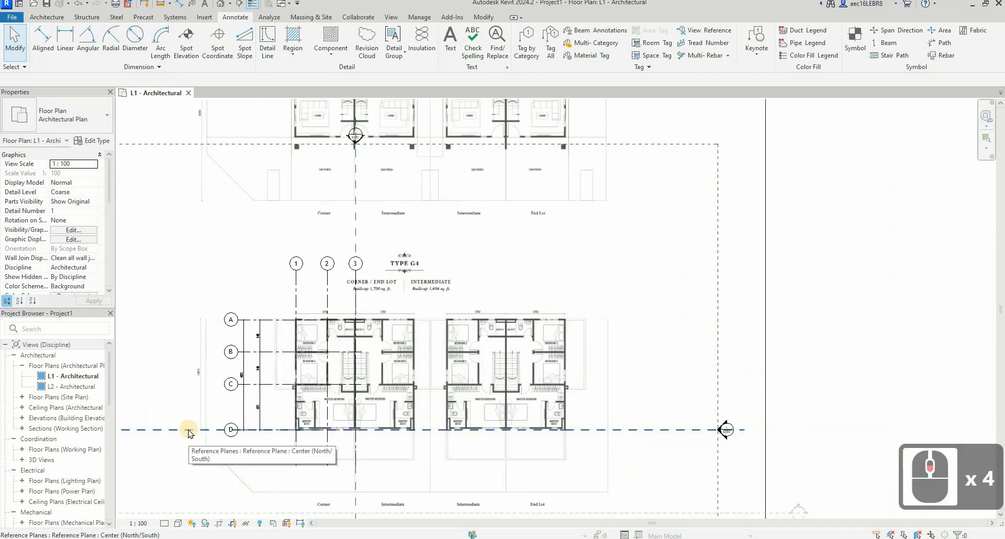
middle_drag(193, 426, 270, 406)
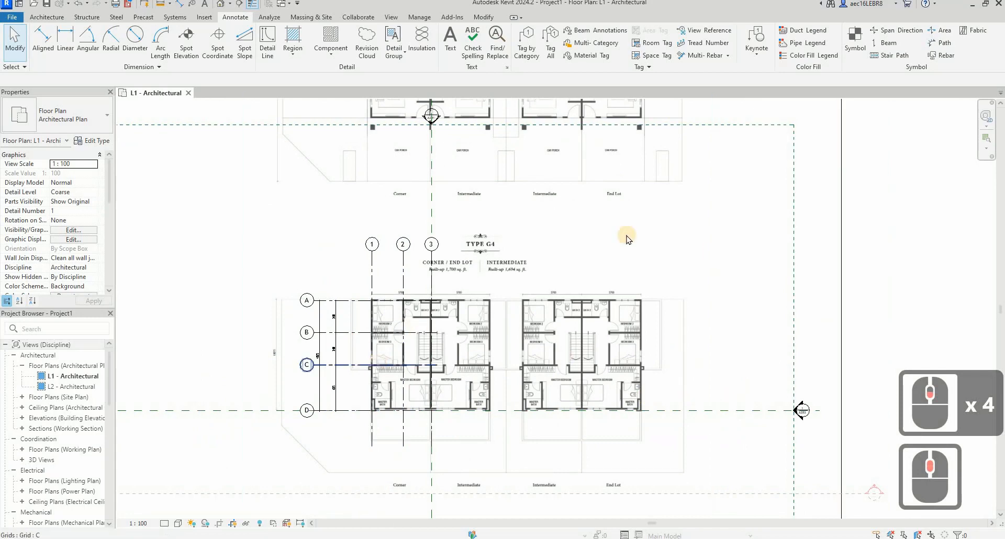
middle_click(706, 270)
middle_click(707, 270)
scroll(321, 294, up, 1)
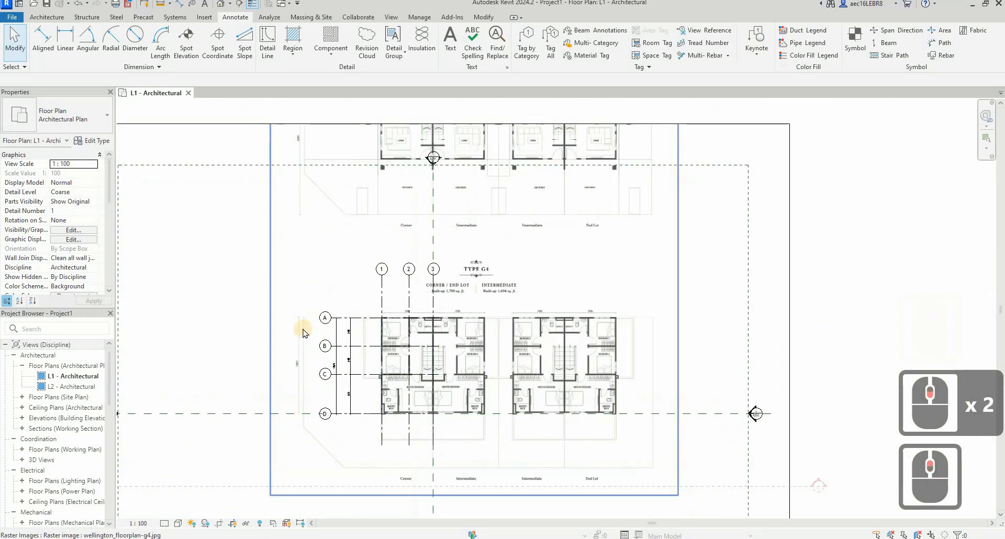
scroll(360, 404, up, 4)
scroll(355, 398, down, 3)
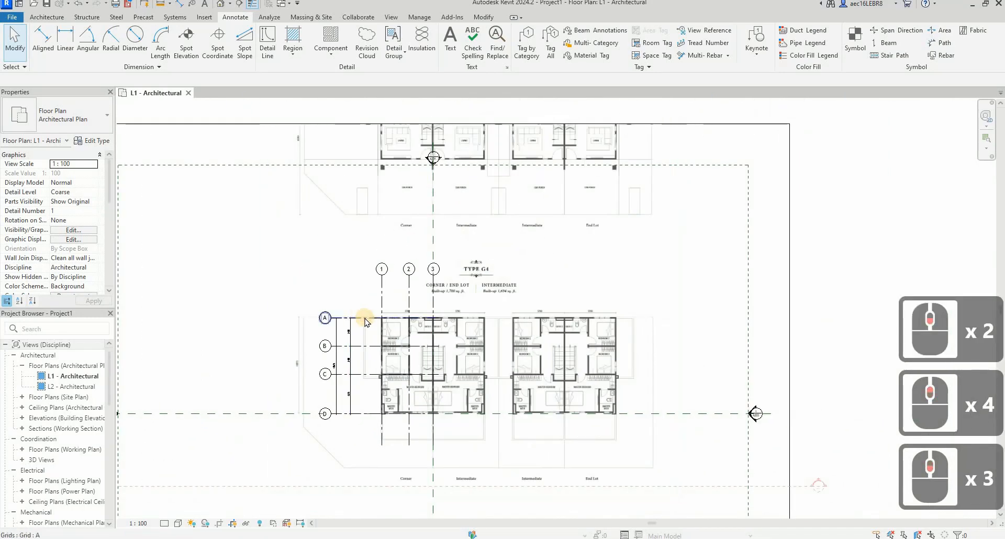
scroll(367, 316, up, 4)
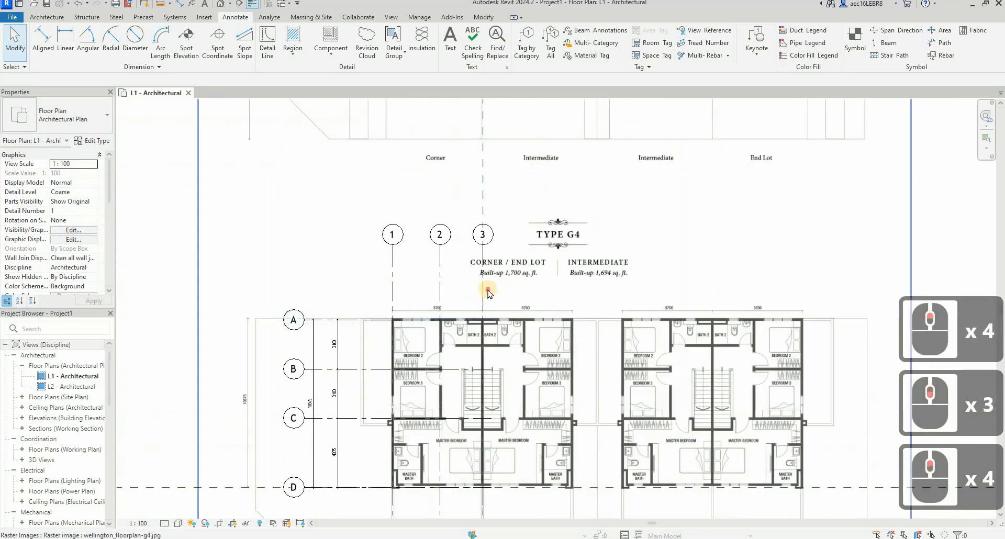
Shift grid 3 slightly towards grid 2 and undo that move.
click(436, 301)
scroll(473, 316, up, 3)
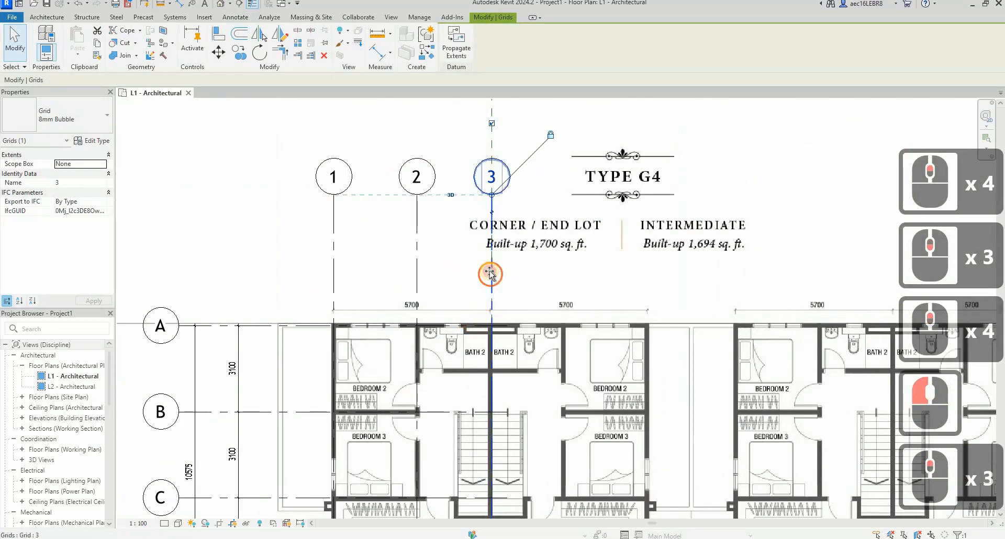
drag(490, 273, 480, 264)
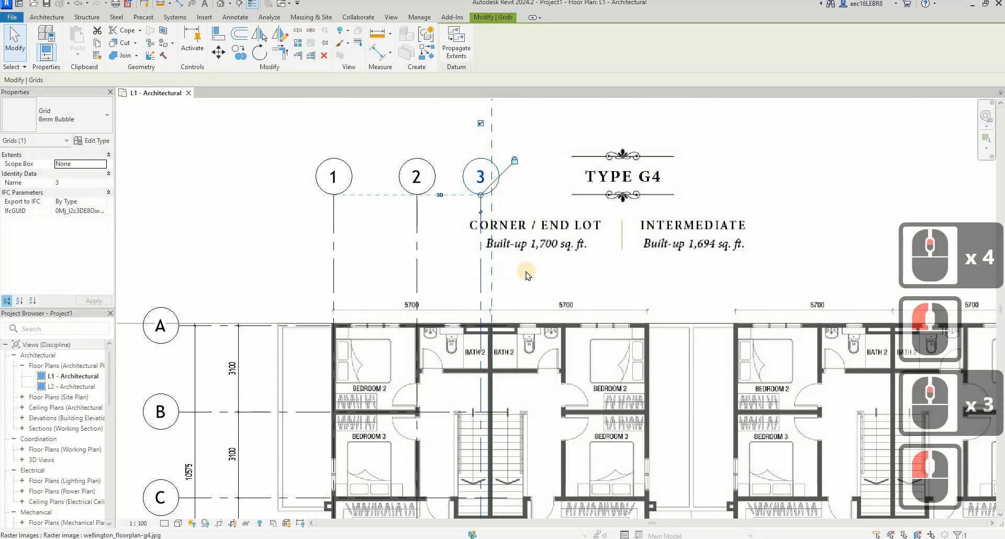
key(ctrl+z)
click(490, 264)
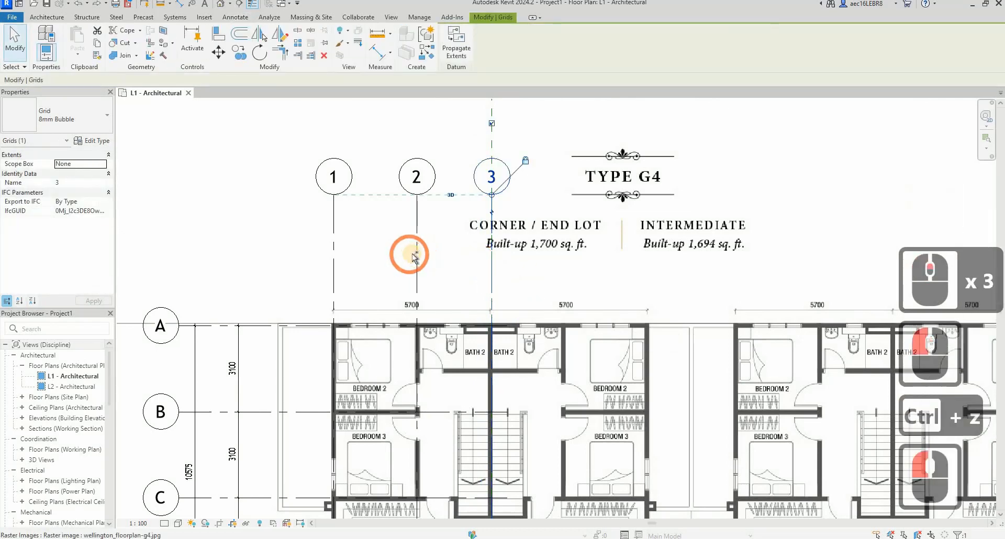
click(335, 253)
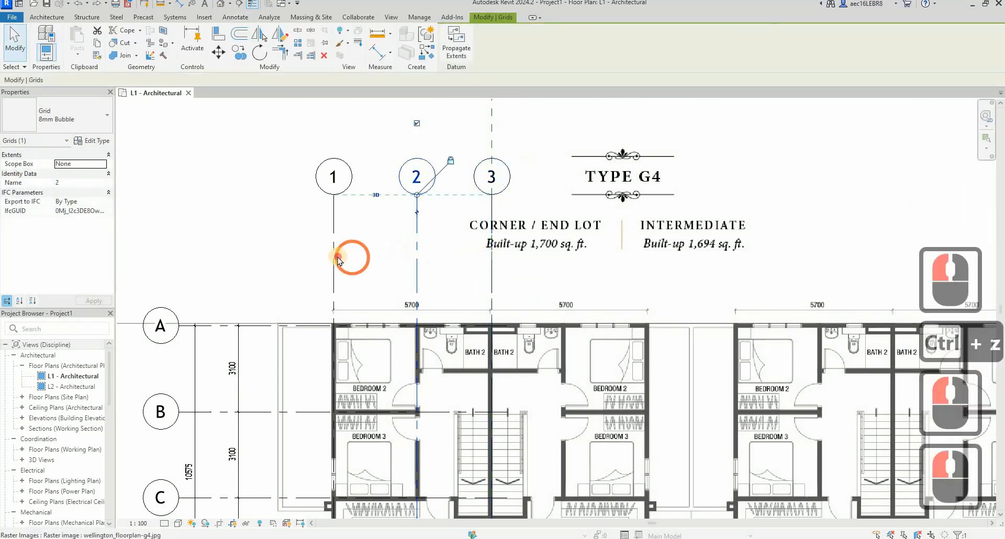
click(335, 253)
ctrl+click(418, 259)
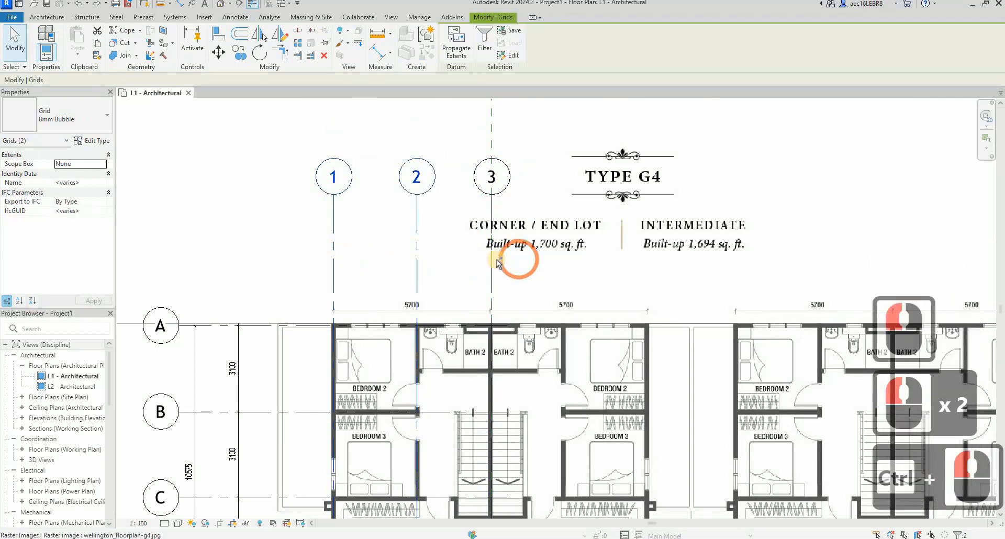
click(409, 265)
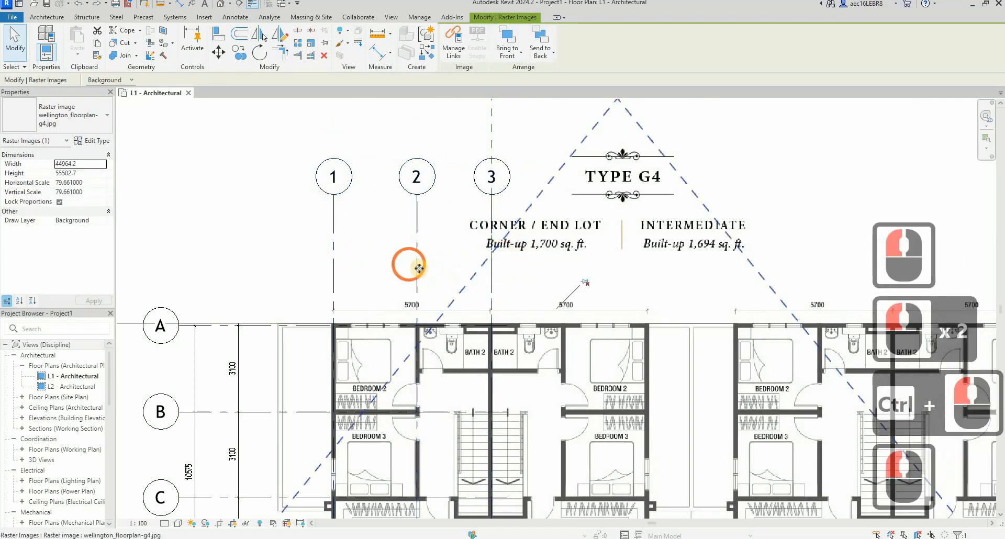
key(Escape)
Select all grid instances visible in the view, keep the Grids category in the selection filter, and pin them in place.
click(417, 241)
right_click(418, 232)
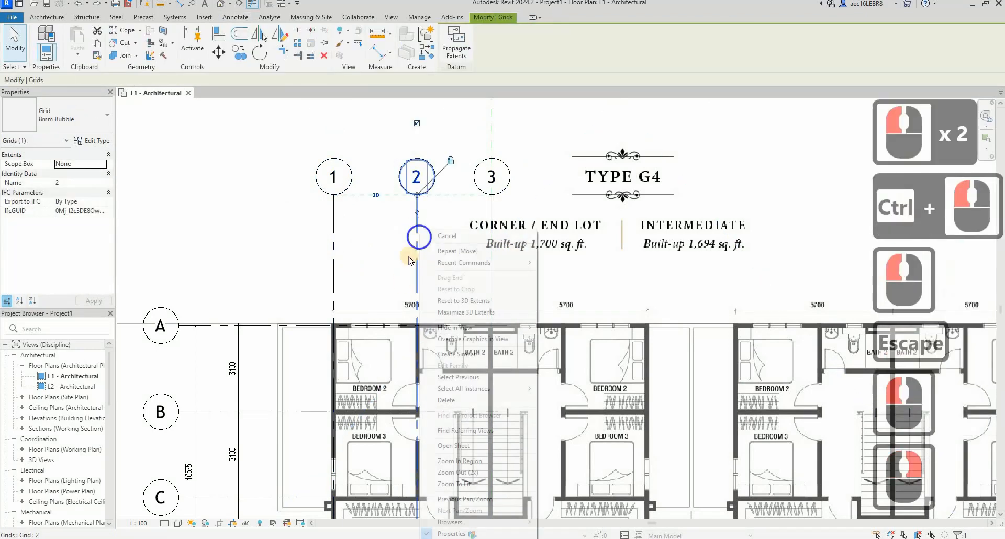
mouse_move(502, 388)
click(545, 390)
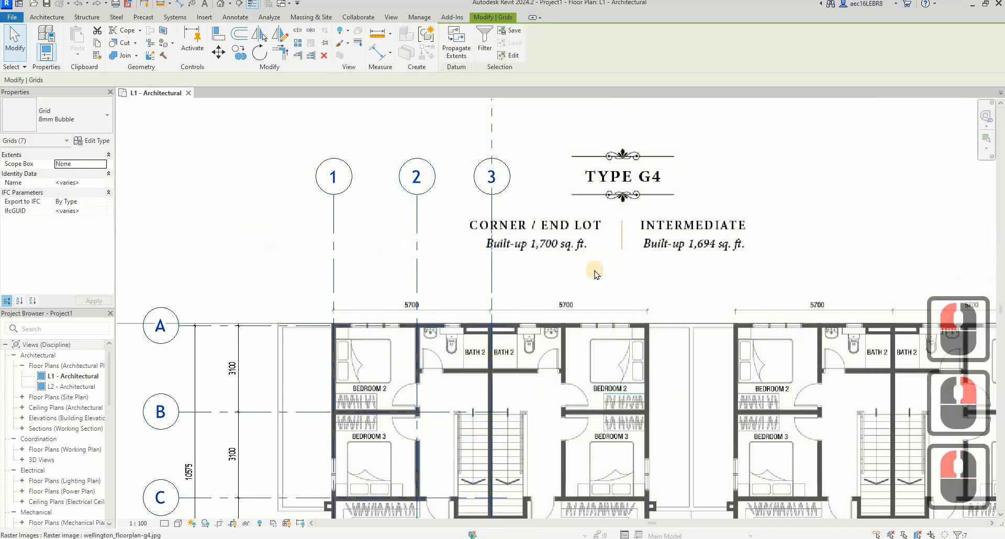
scroll(386, 178, down, 3)
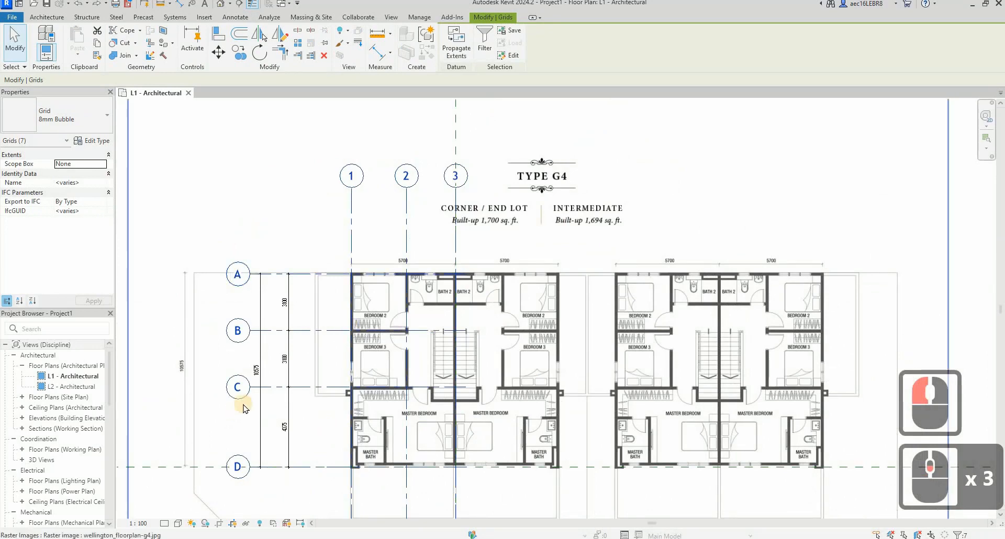
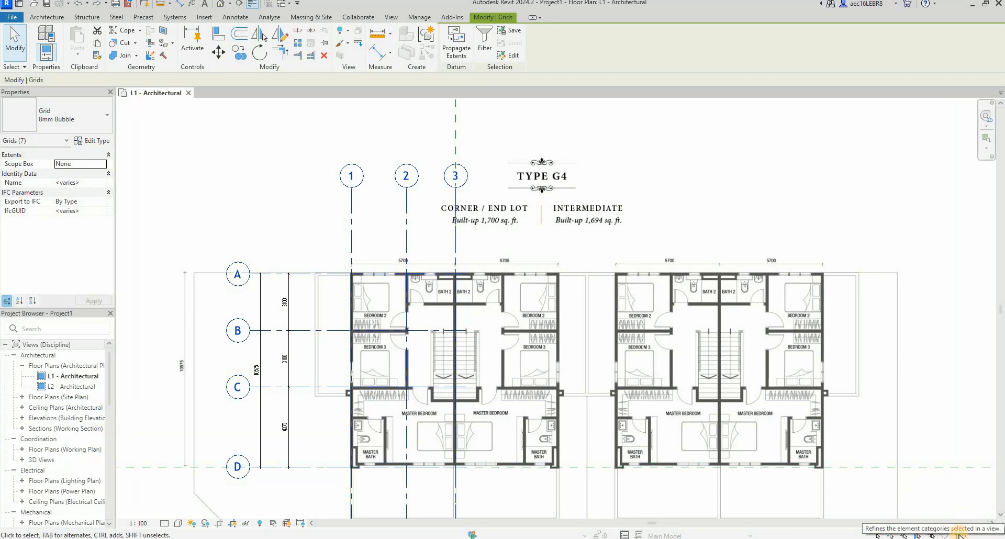
click(959, 535)
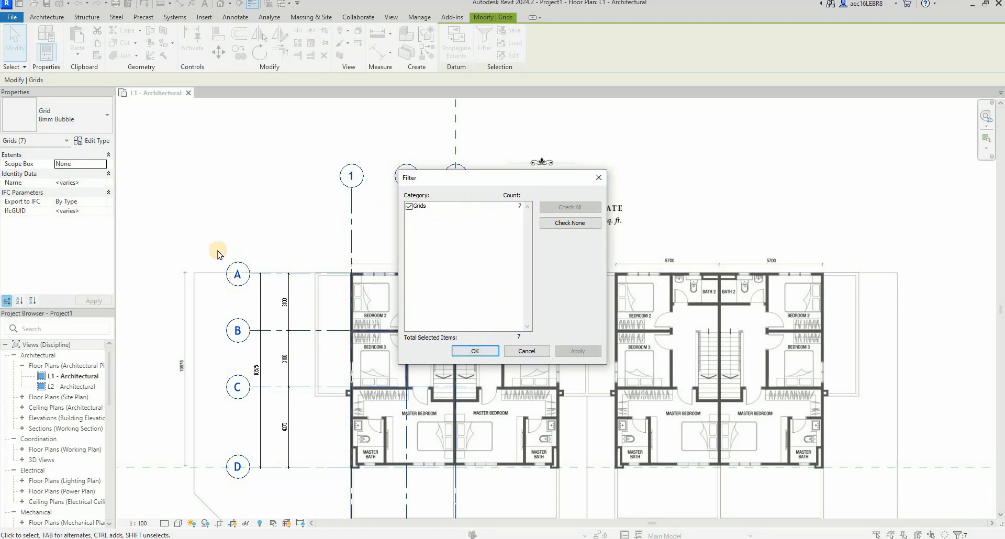
click(482, 349)
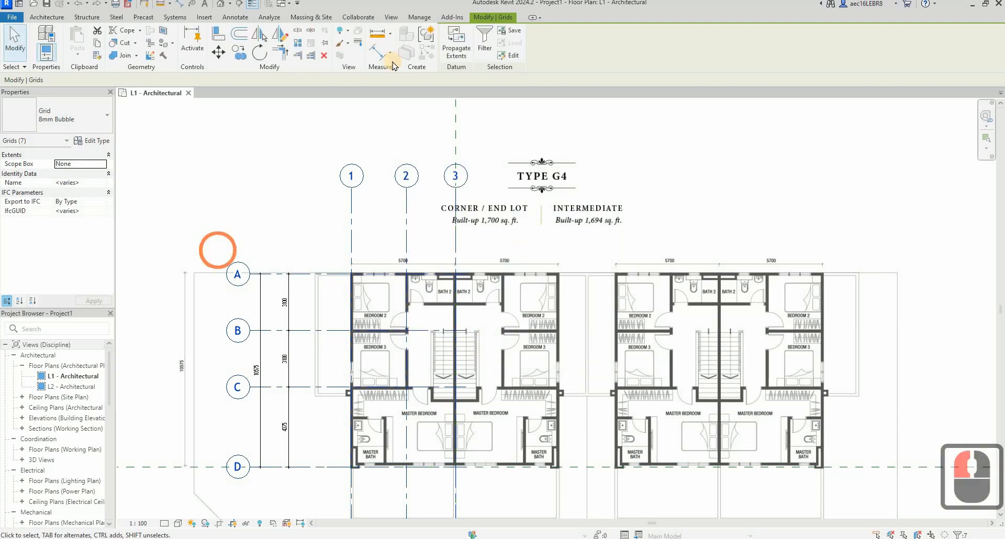
click(324, 47)
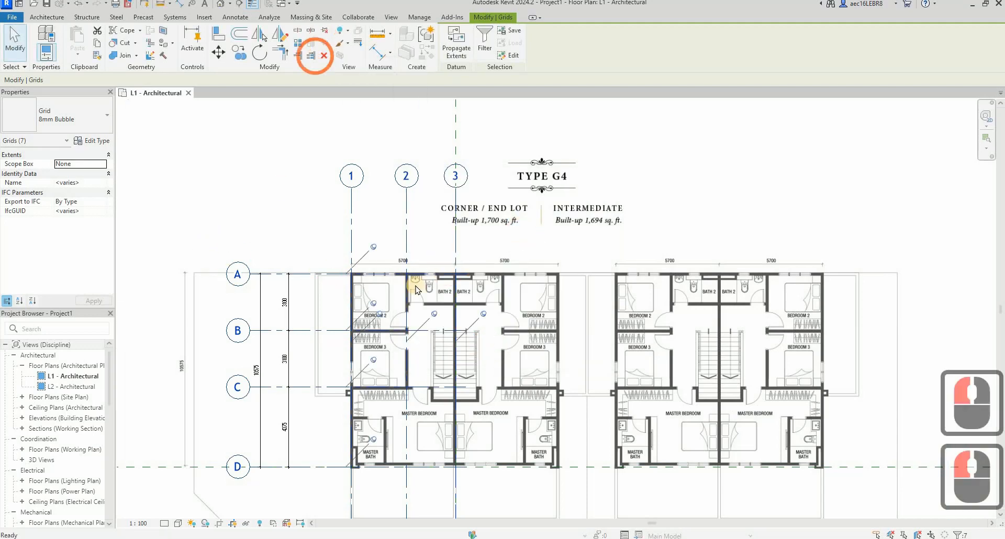
scroll(309, 225, down, 3)
key(Escape)
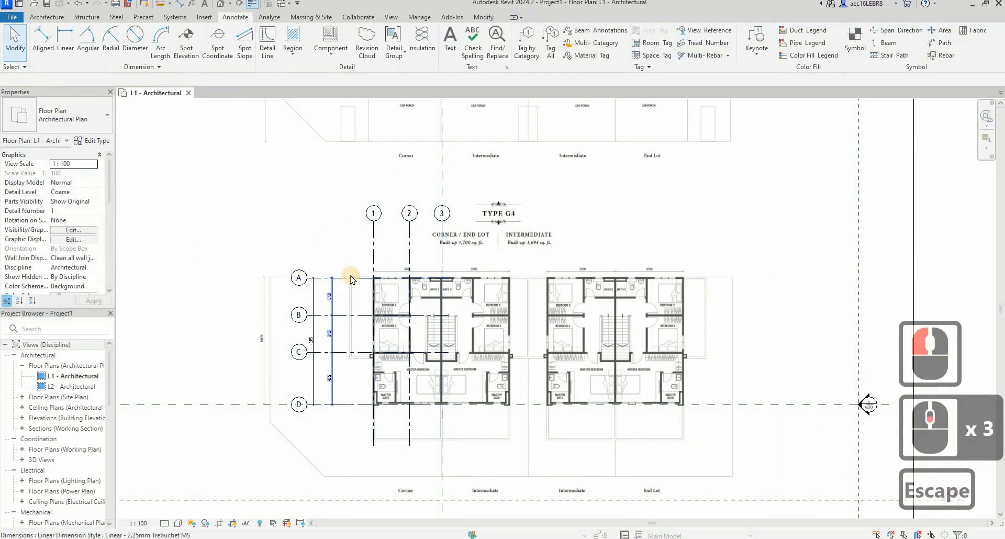
Pin the wellington_floorplan-g4.jpg raster image in place.
scroll(337, 277, up, 4)
click(340, 281)
mouse_move(338, 216)
mouse_down()
mouse_move(346, 250)
mouse_move(299, 219)
mouse_up()
key(Escape)
scroll(428, 275, down, 2)
click(283, 254)
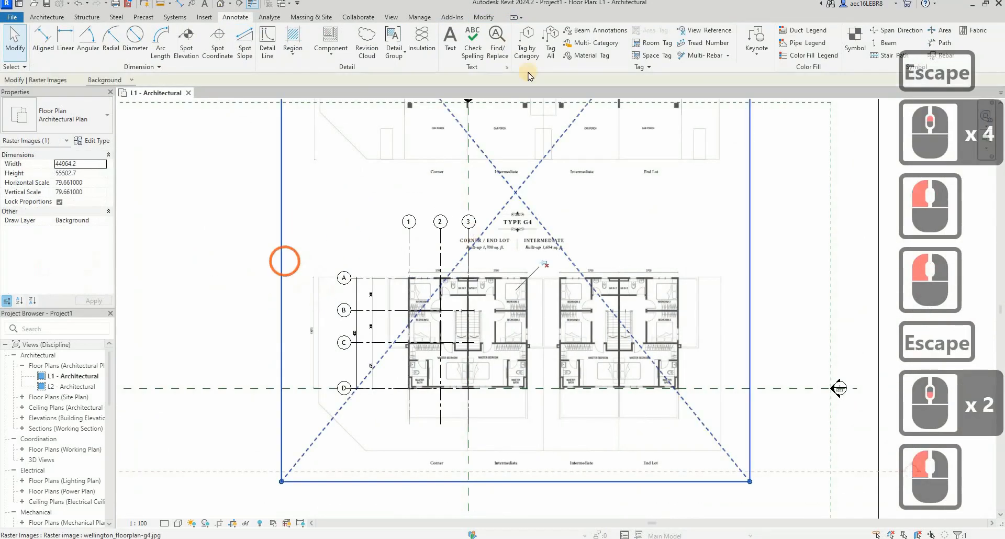
click(639, 243)
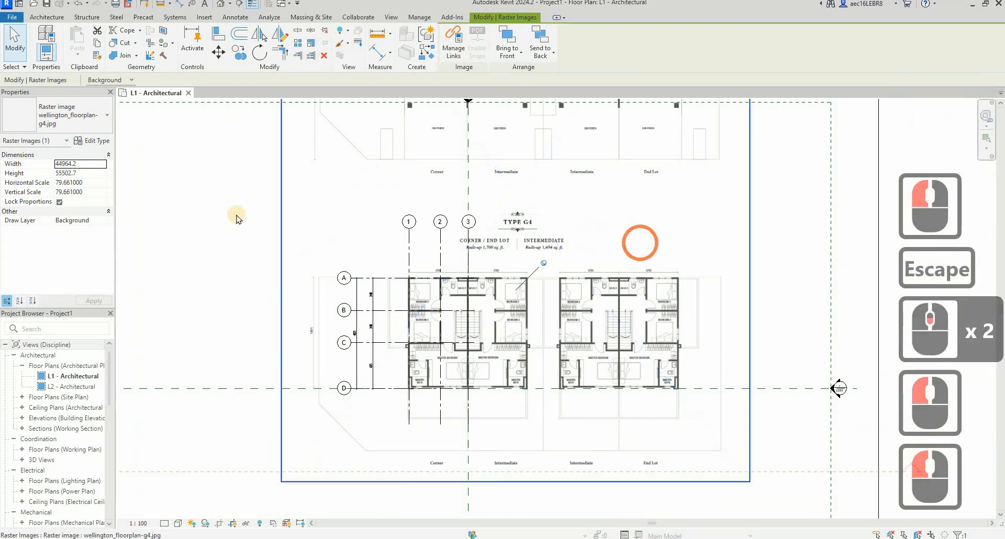
key(Escape)
Select the floor plan image again and check its pin in relation to the surrounding view.
scroll(335, 288, down, 4)
scroll(294, 283, up, 6)
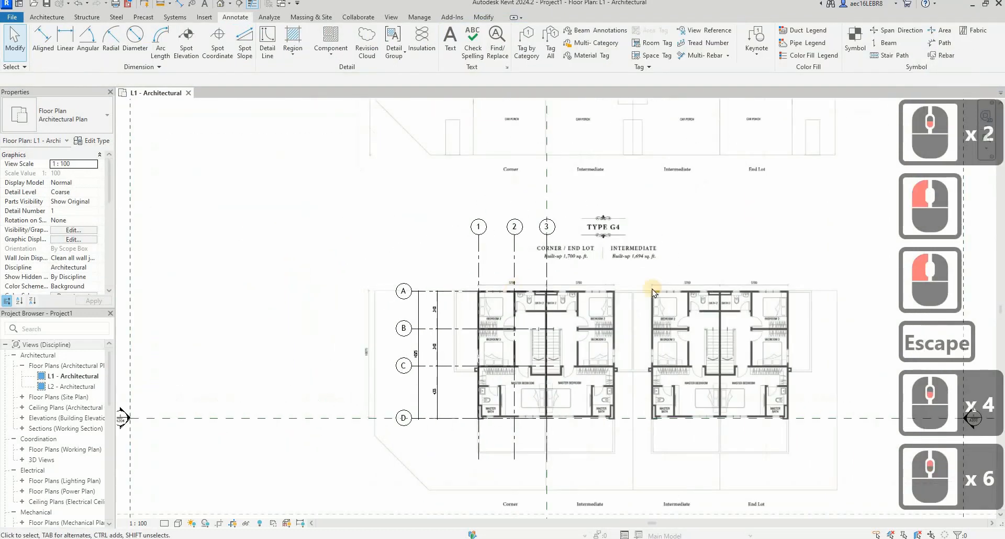
scroll(649, 286, down, 3)
click(204, 235)
key(Escape)
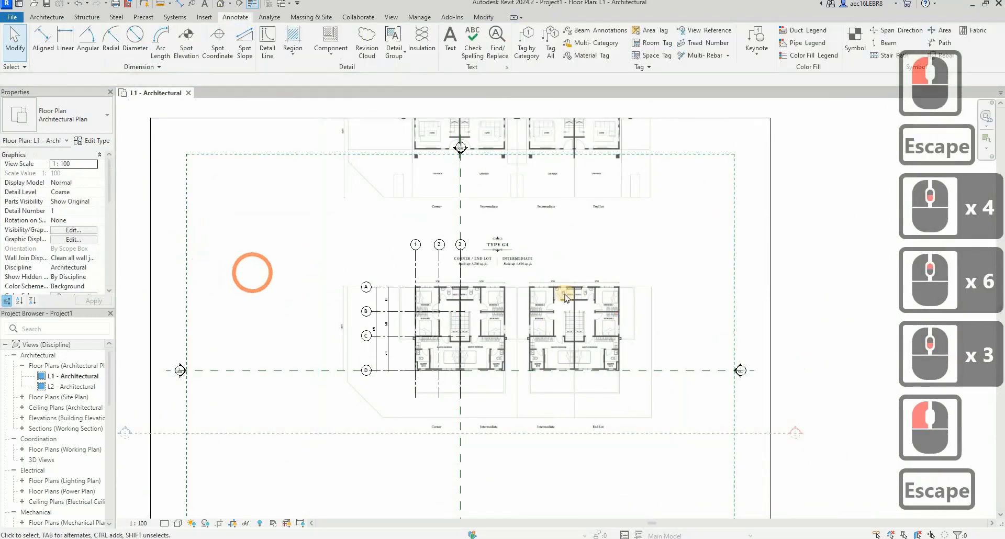
click(678, 278)
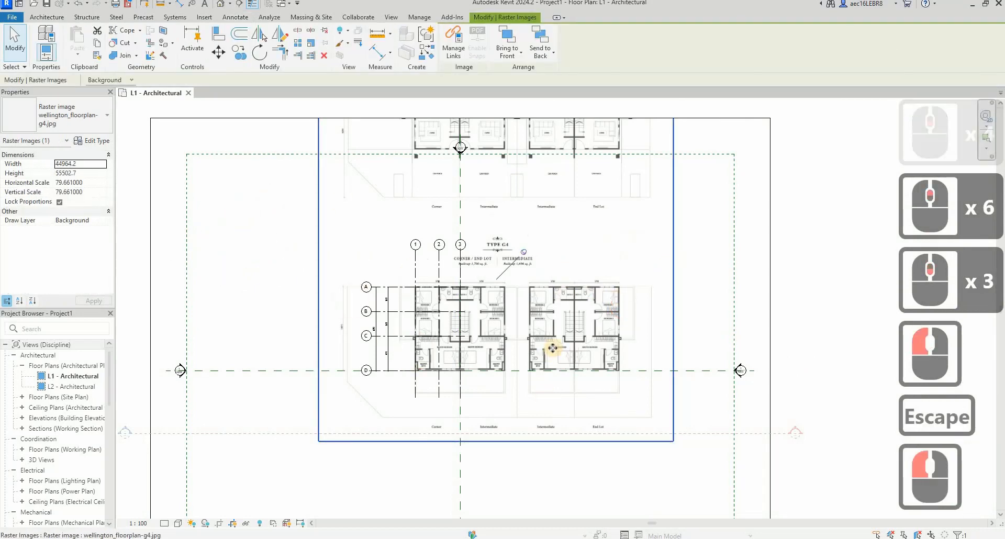
scroll(549, 348, down, 1)
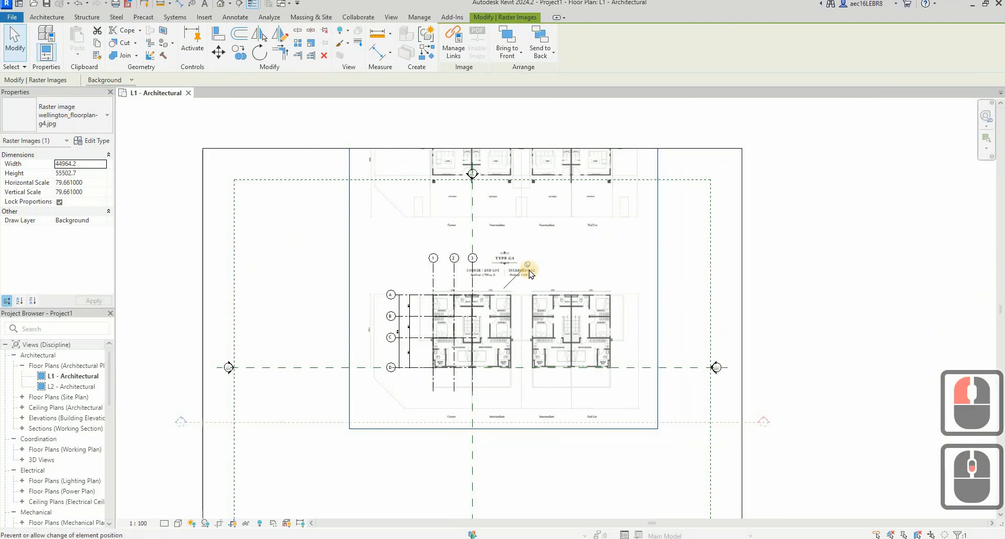
key(ctrl+c)
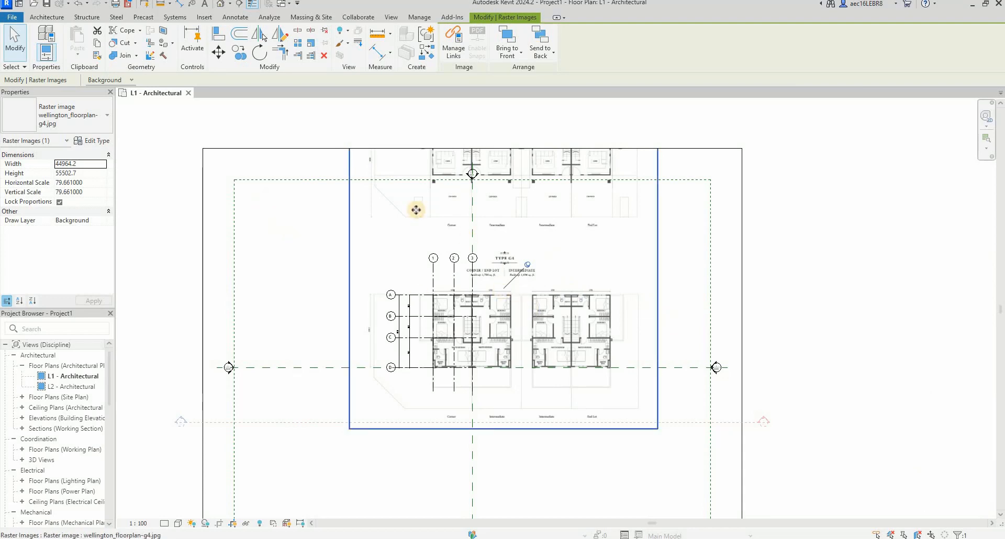
key(Escape)
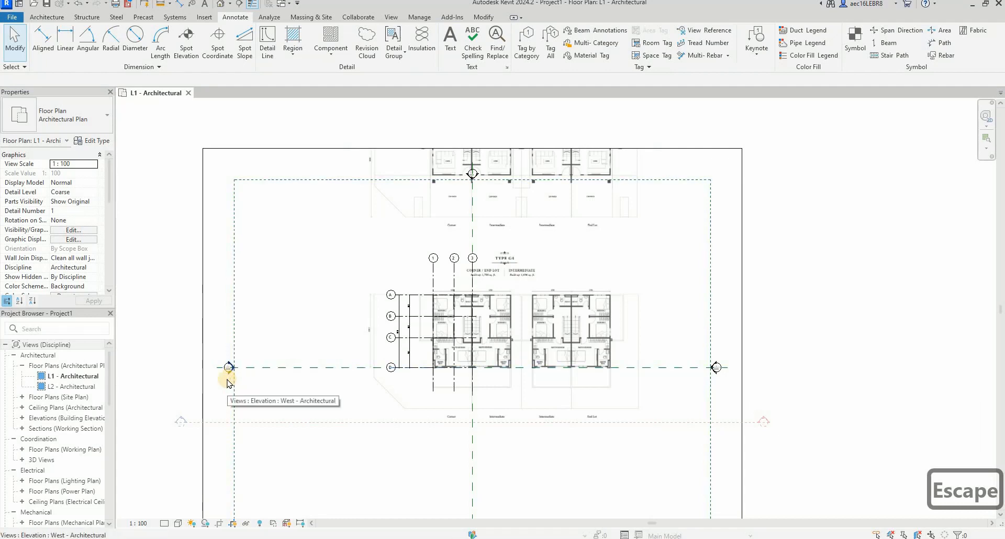
List the architectural building elevations and open the West elevation from its marker beside the floor plan.
scroll(227, 382, up, 5)
scroll(230, 377, up, 4)
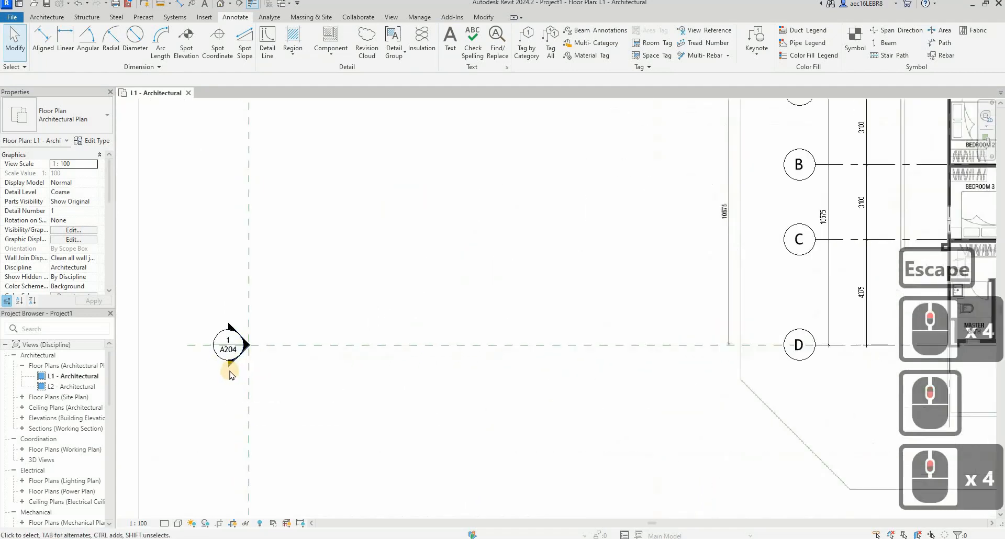
scroll(125, 372, down, 5)
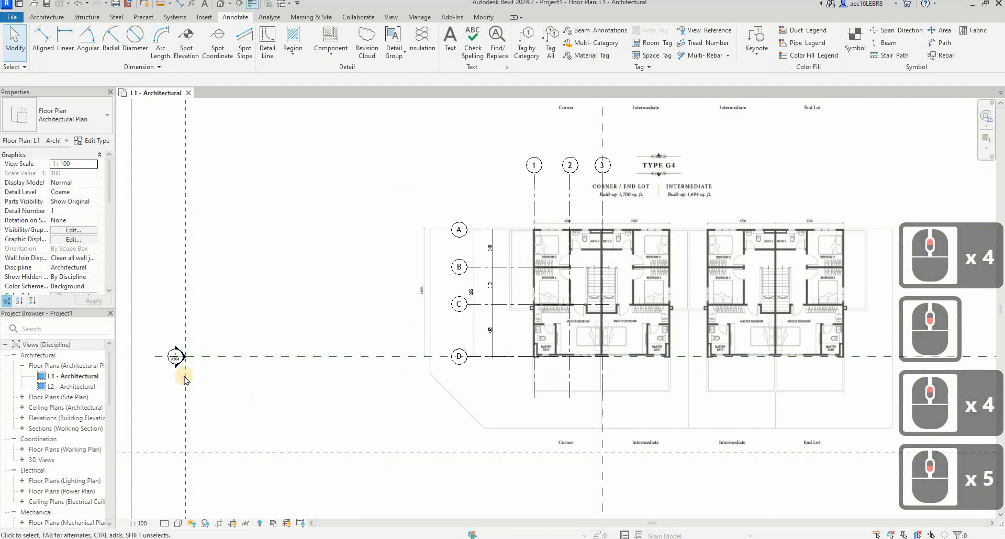
scroll(179, 373, down, 8)
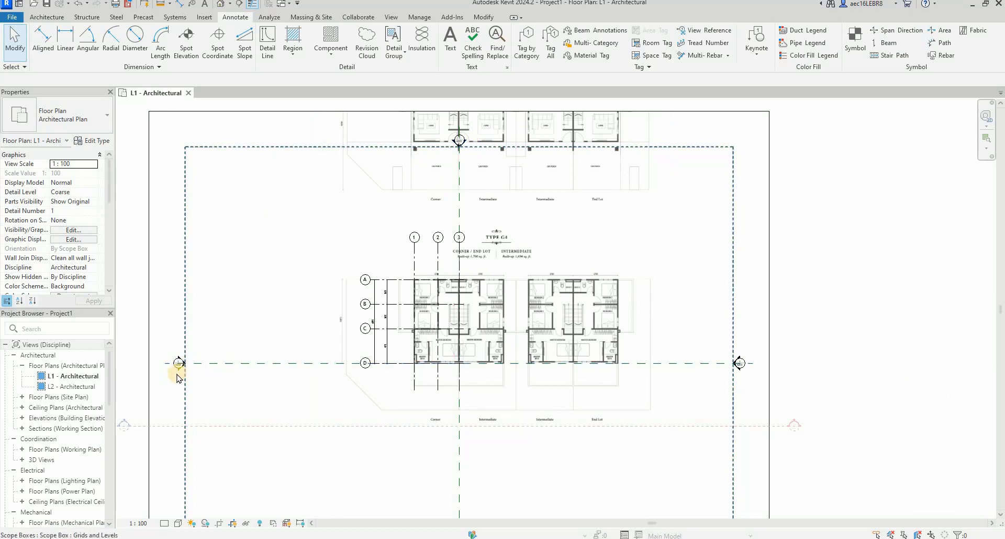
scroll(518, 298, down, 2)
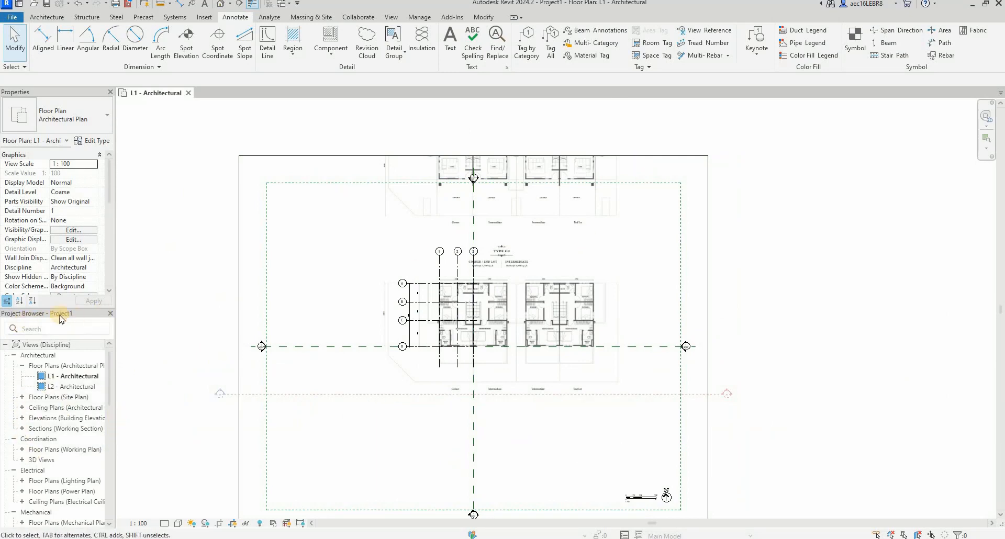
click(21, 418)
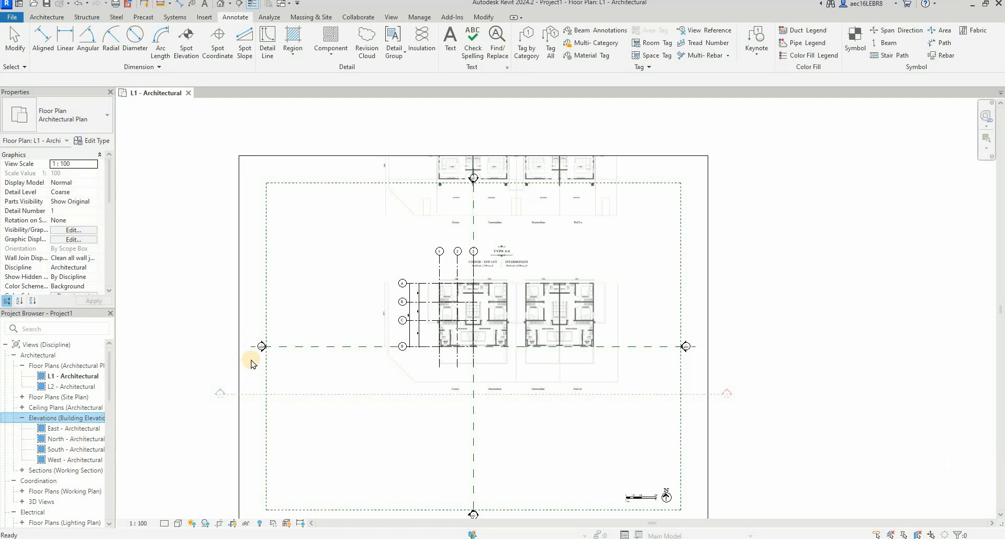
key(Escape)
scroll(269, 335, up, 9)
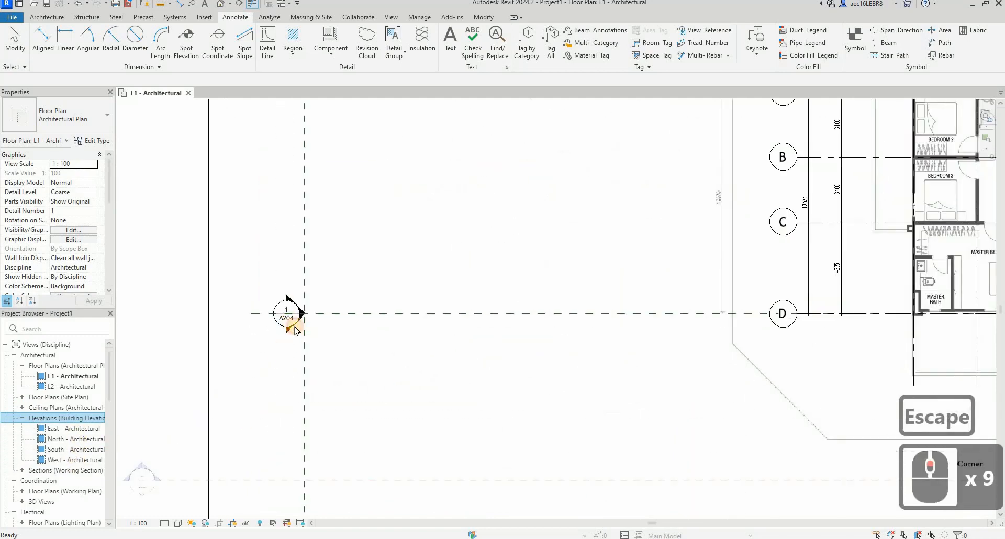
double_click(292, 327)
click(433, 340)
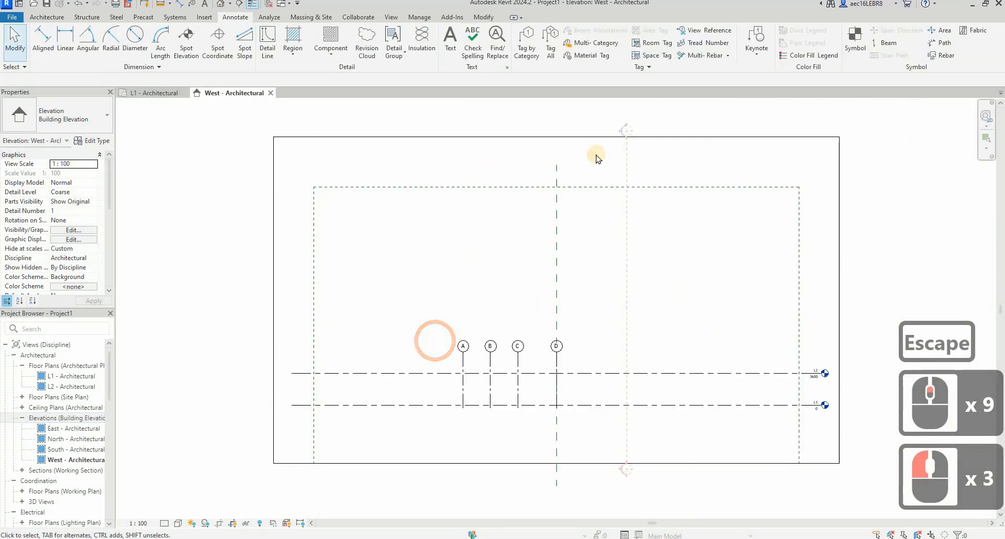
Close the West elevation view and reopen West - Architectural from the list of building elevations.
click(270, 92)
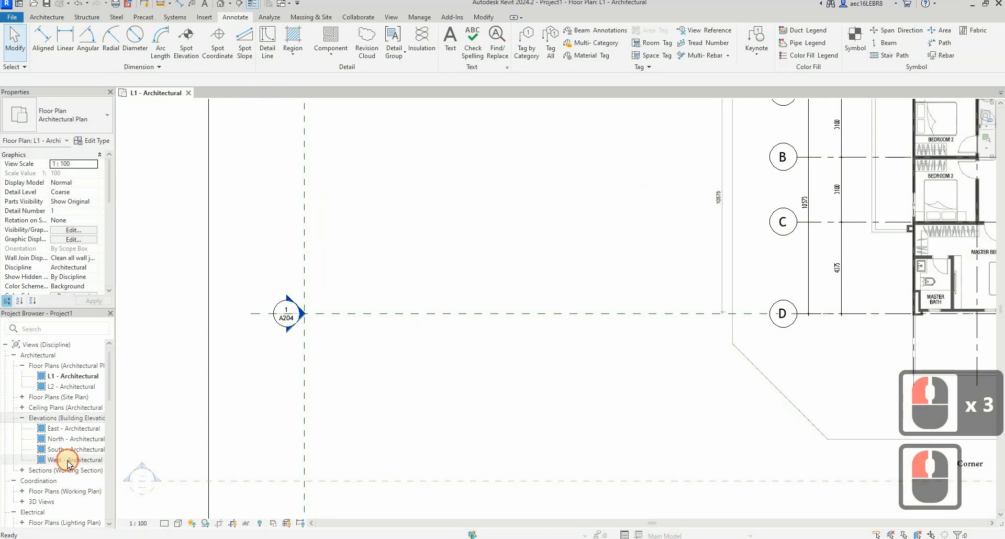
double_click(68, 461)
click(502, 376)
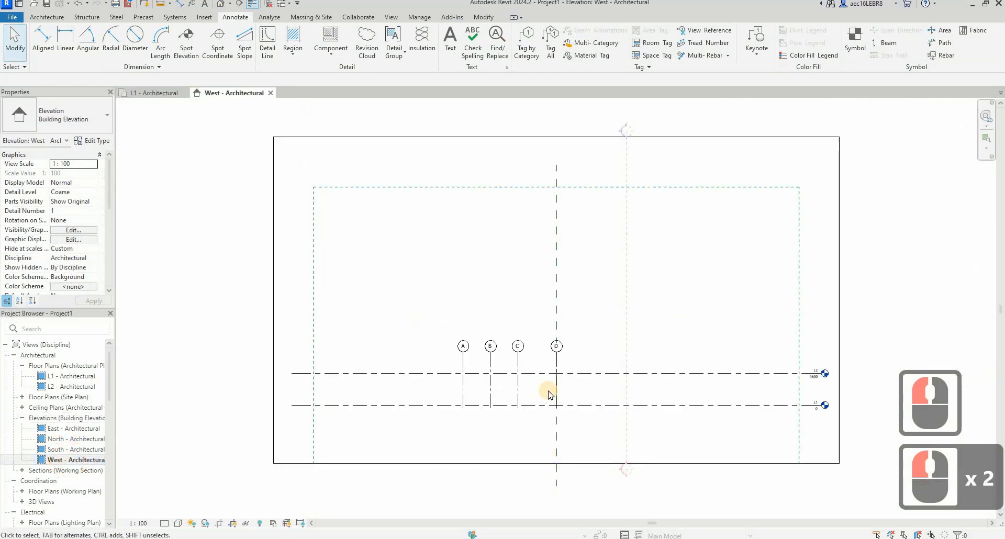
Rename the level at elevation 0 as GF.
scroll(778, 421, up, 4)
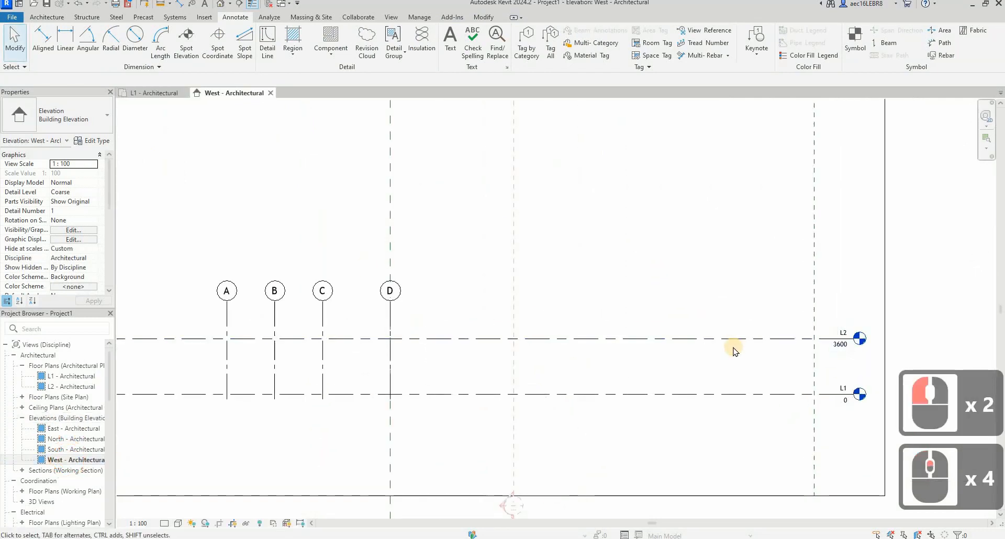
click(778, 401)
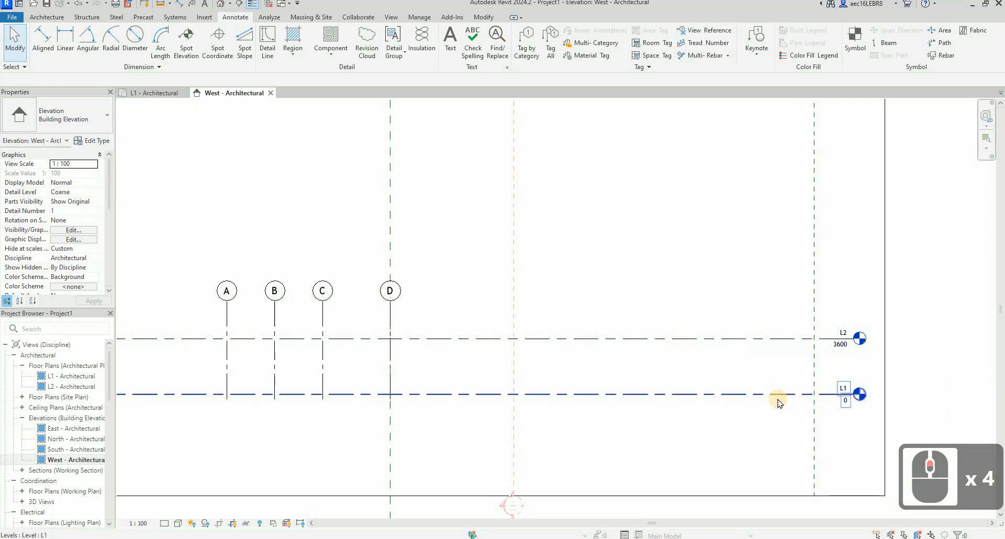
click(776, 396)
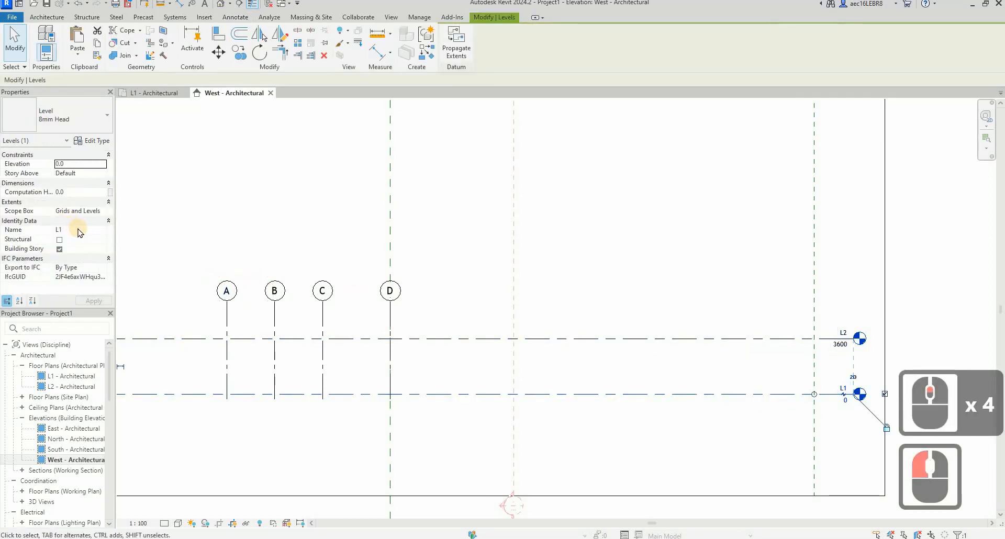
double_click(81, 230)
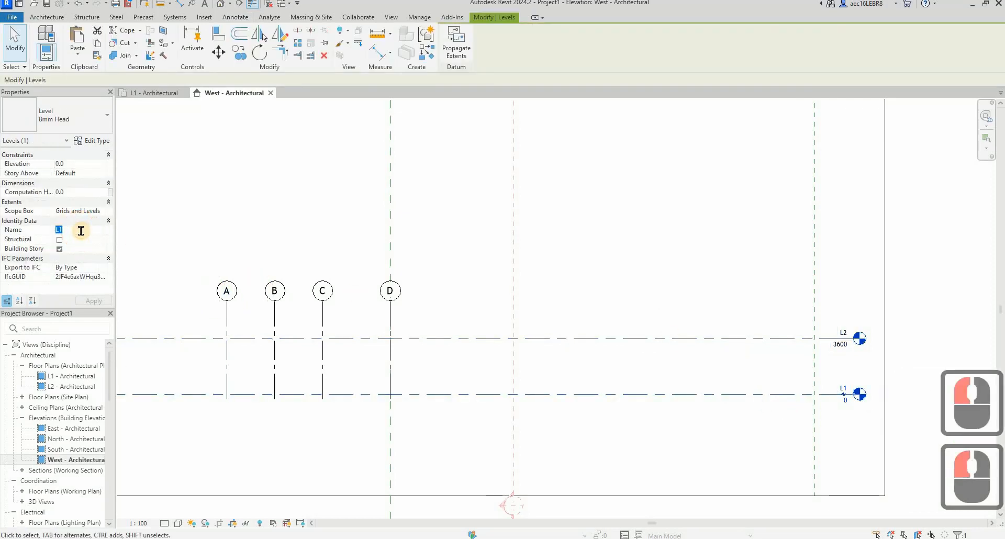
text(GF)
key(Return)
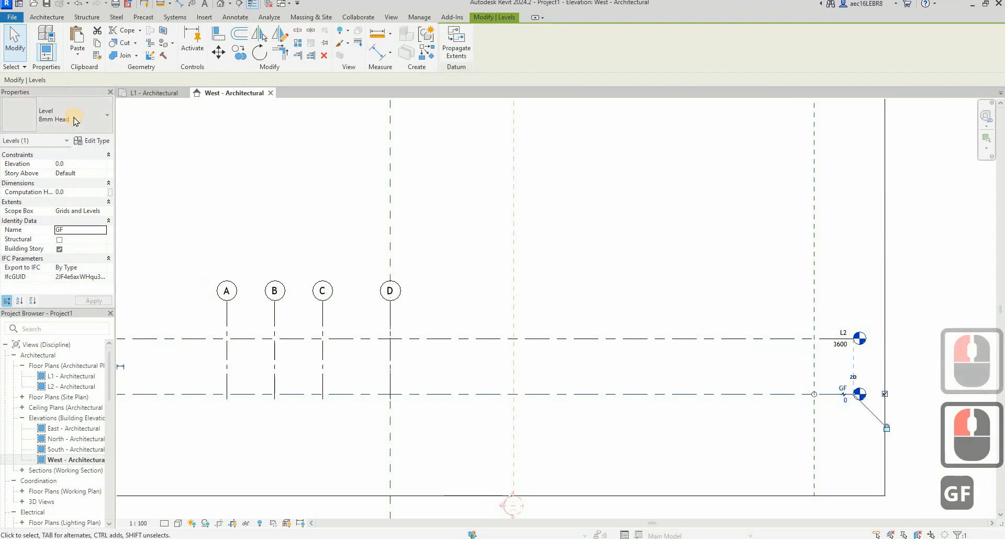
click(577, 314)
Rename the level at elevation 3600 as L1.
click(679, 355)
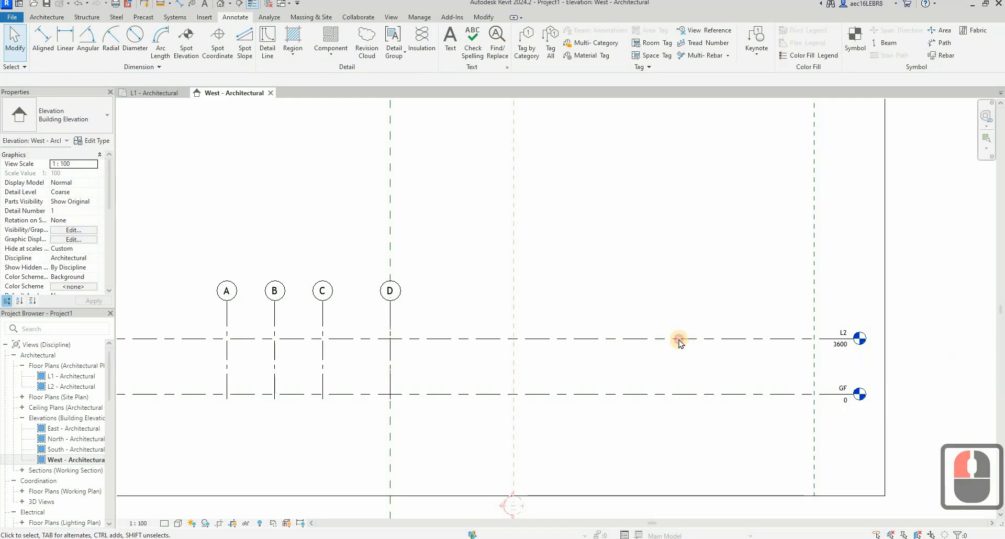
click(679, 339)
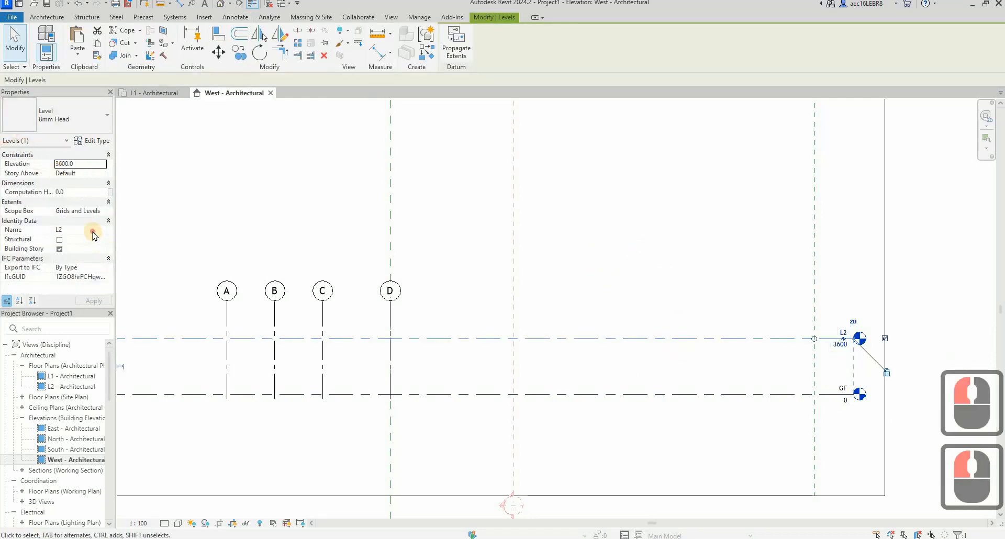
text(L)
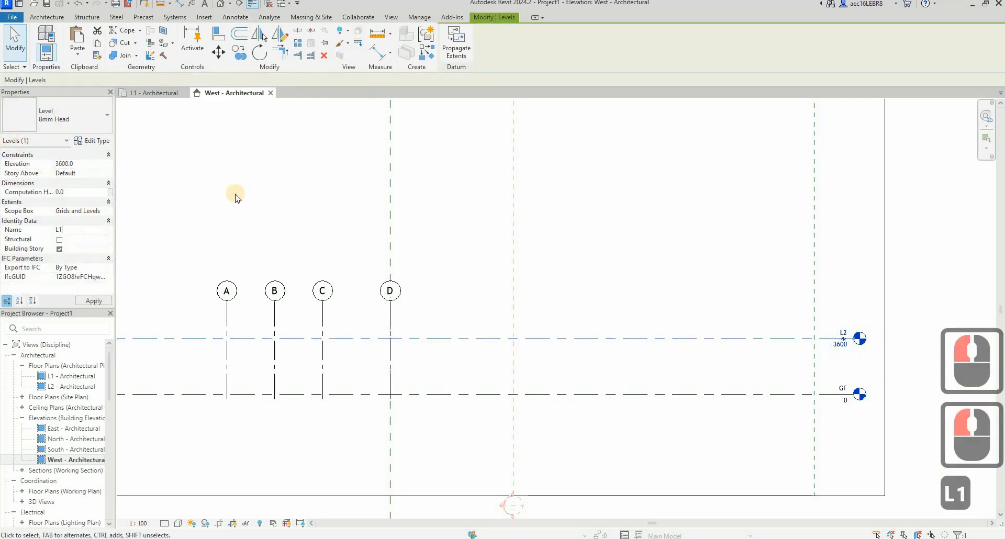
click(236, 194)
key(Escape)
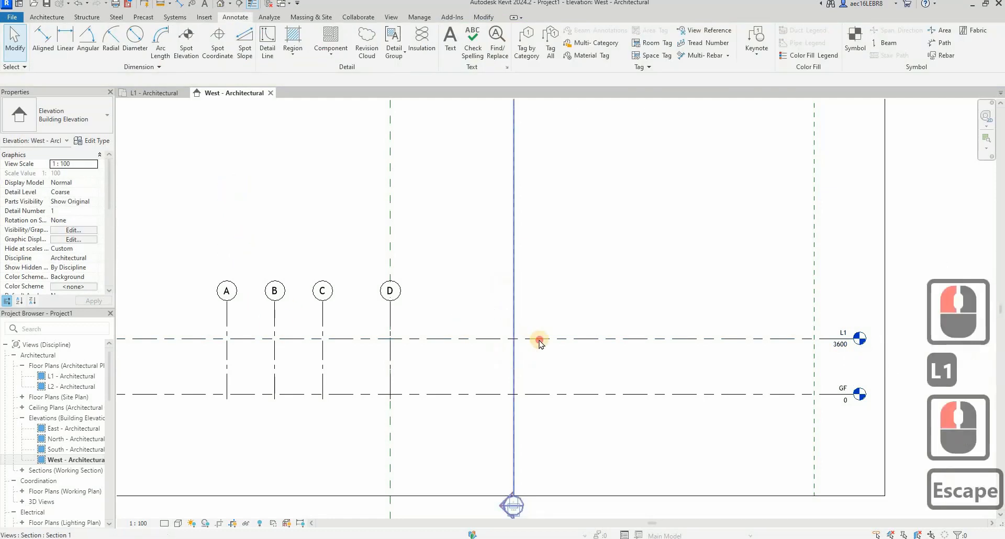
Set level L1's height above level GF to 4200 mm.
click(539, 340)
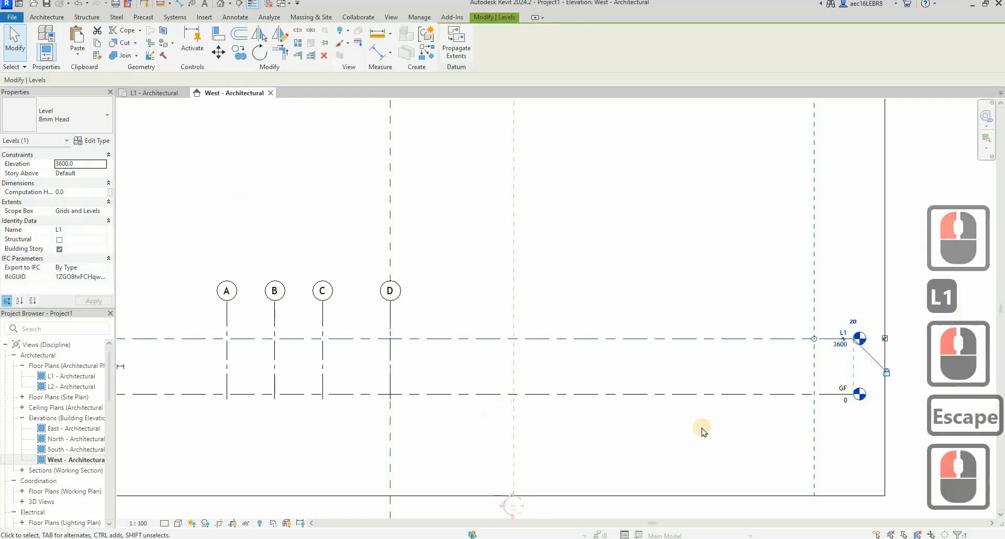
middle_click(395, 392)
middle_click(395, 392)
scroll(395, 391, up, 4)
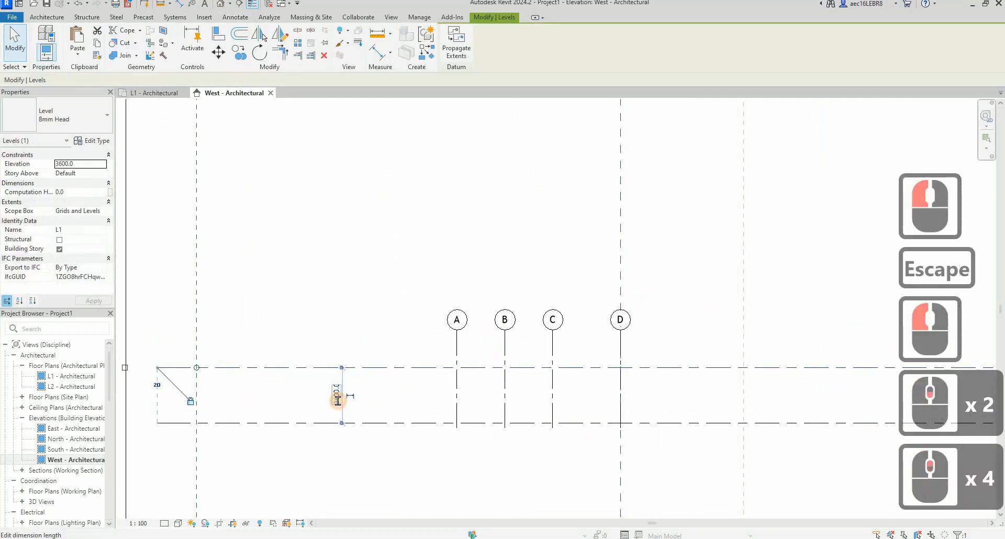
click(337, 400)
text(4200)
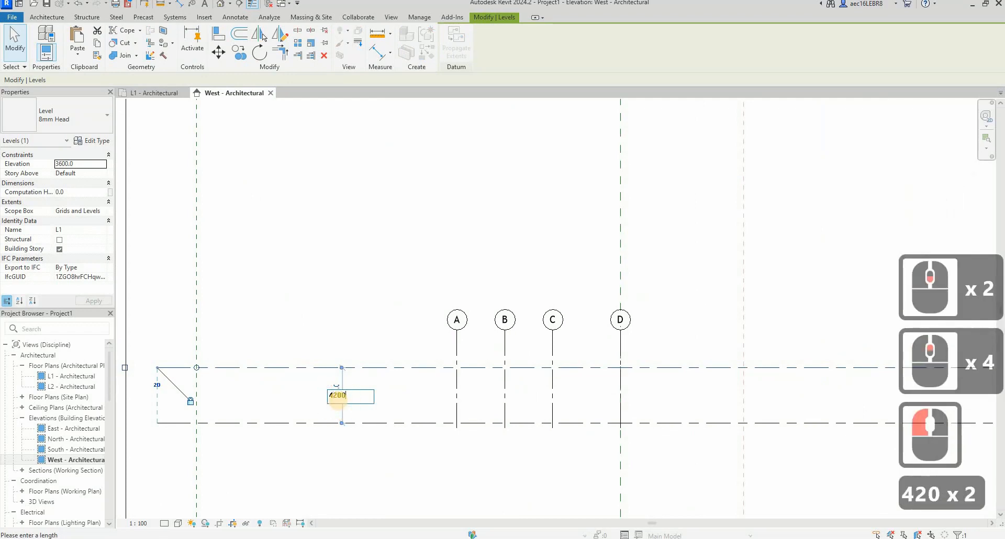
click(406, 296)
key(Escape)
key(Escape)
scroll(638, 317, down, 5)
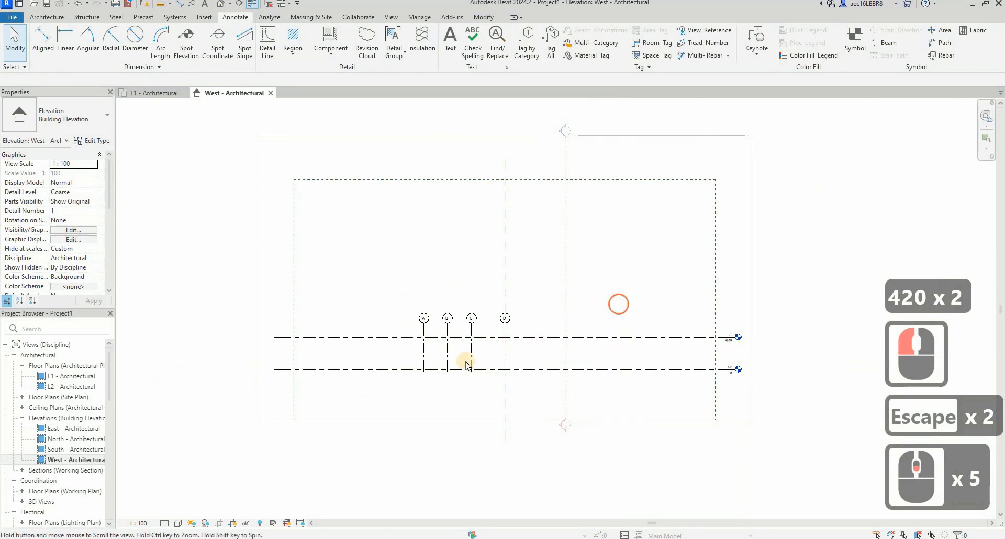
scroll(464, 359, up, 1)
scroll(471, 361, up, 4)
click(586, 373)
scroll(337, 435, down, 3)
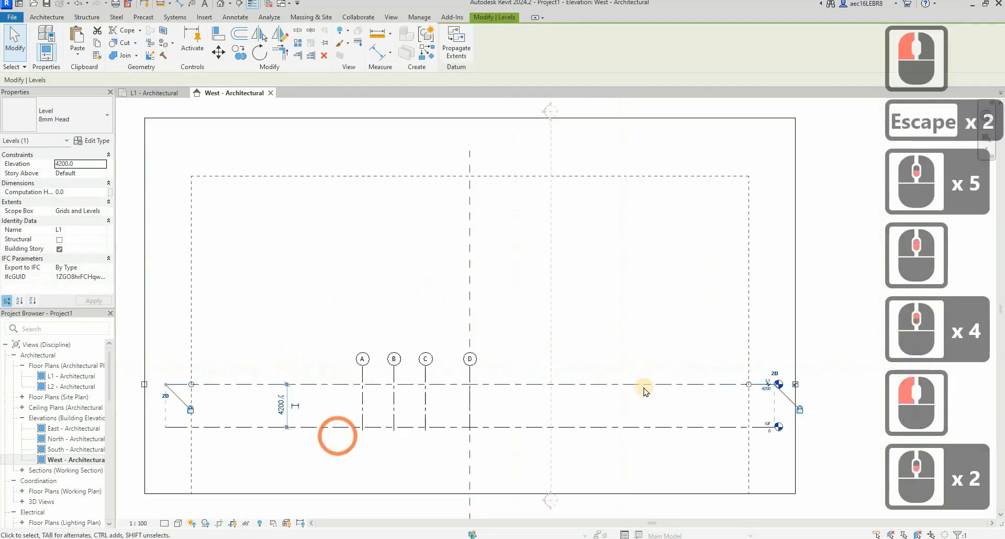
scroll(642, 386, up, 1)
click(239, 53)
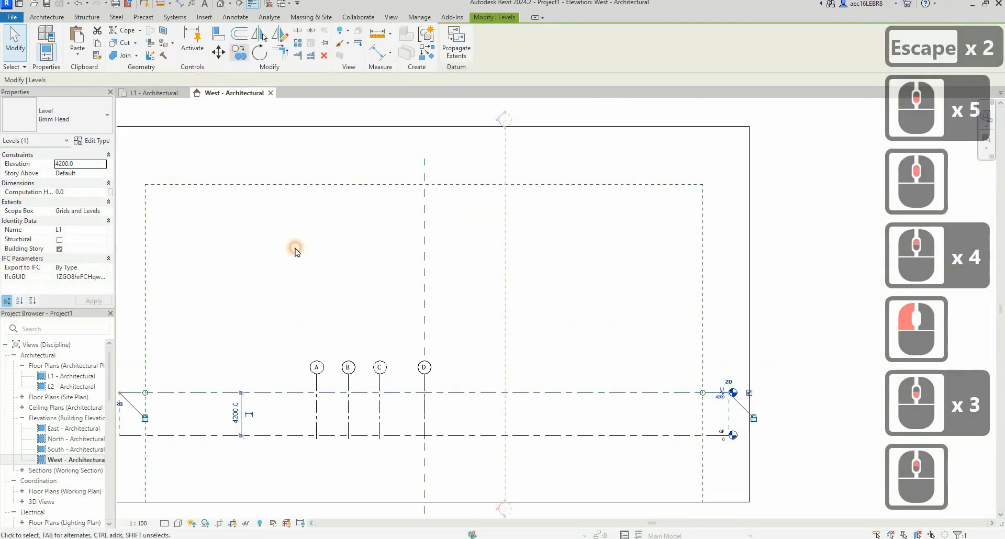
click(568, 393)
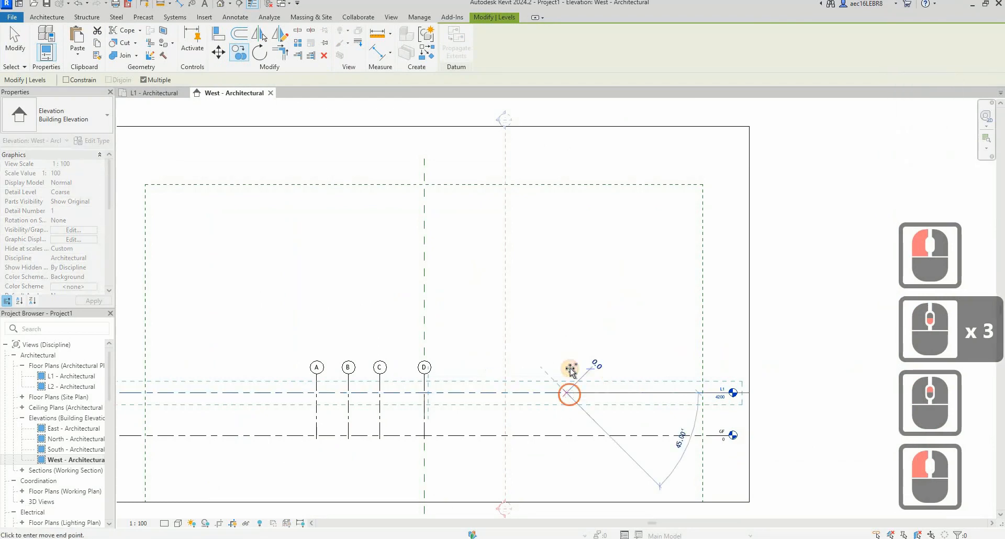
key(Escape)
key(Escape)
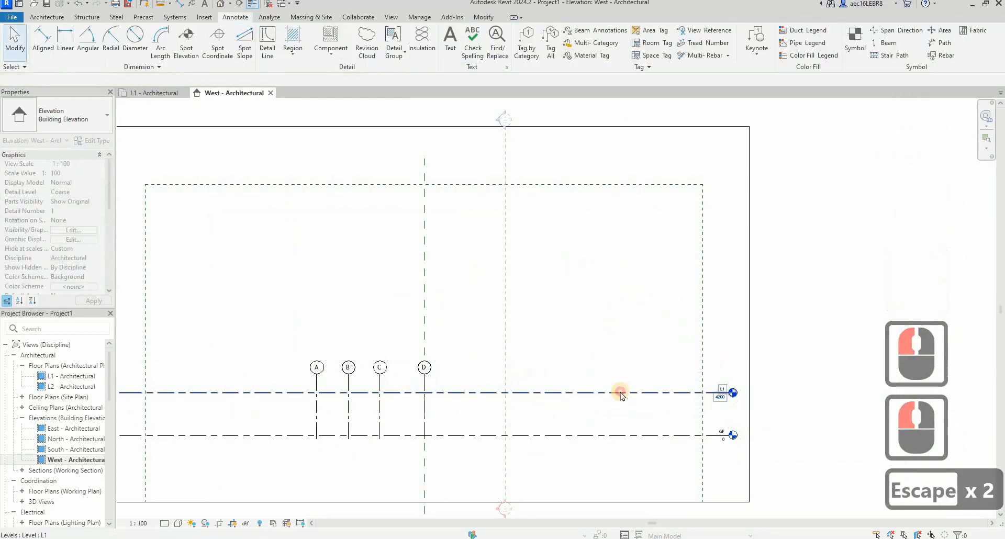
click(620, 394)
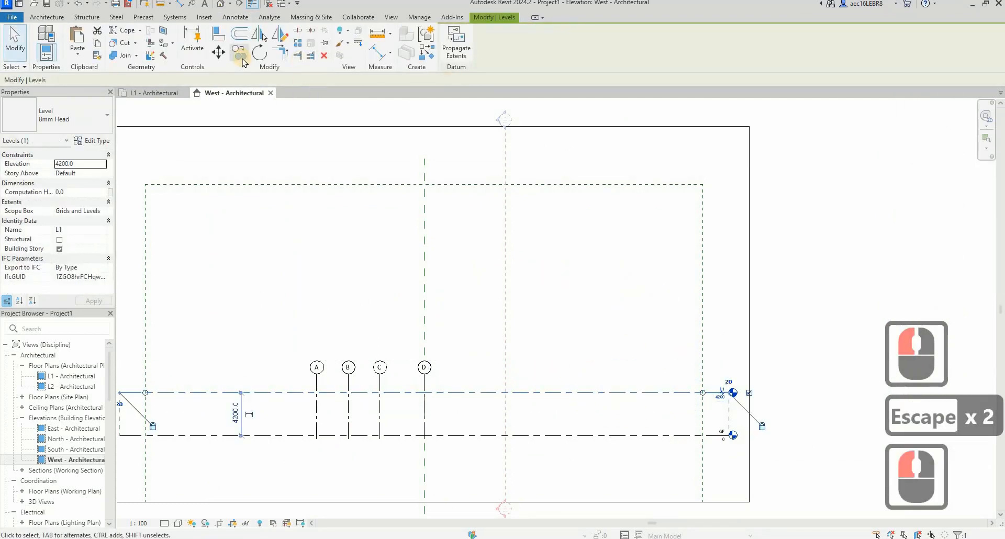
key(Escape)
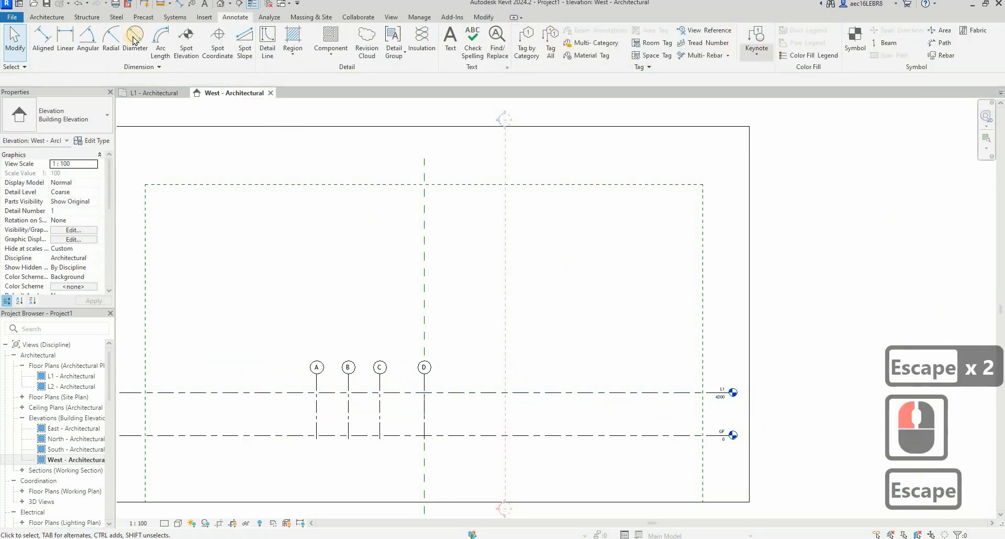
Draw a new level line 3000 mm above L1, spanning about the full width of the existing levels.
click(62, 20)
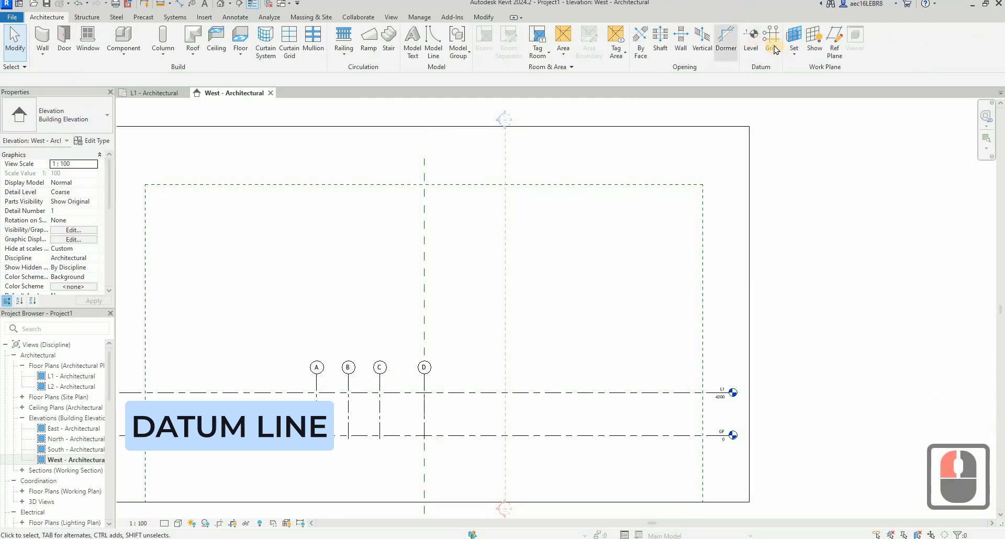
click(752, 45)
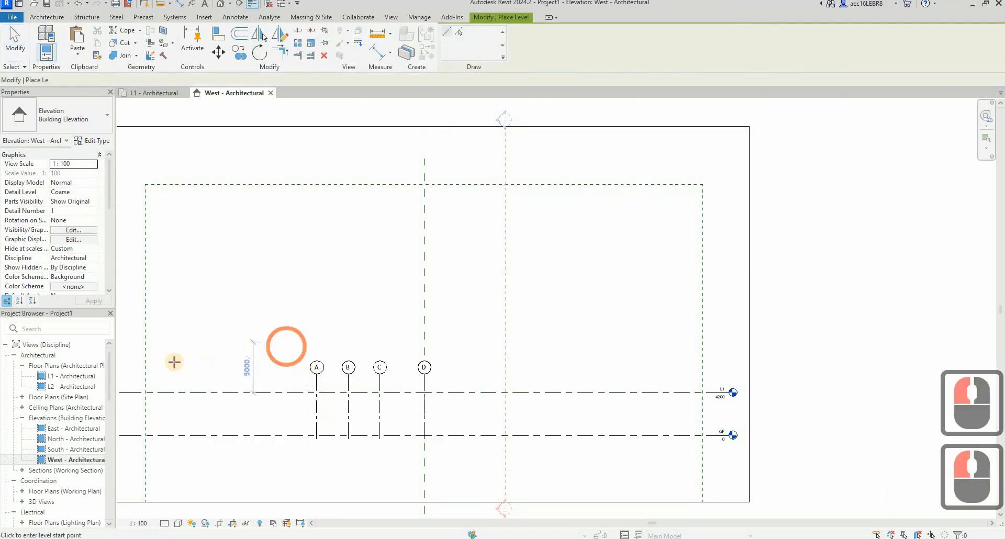
scroll(346, 361, down, 2)
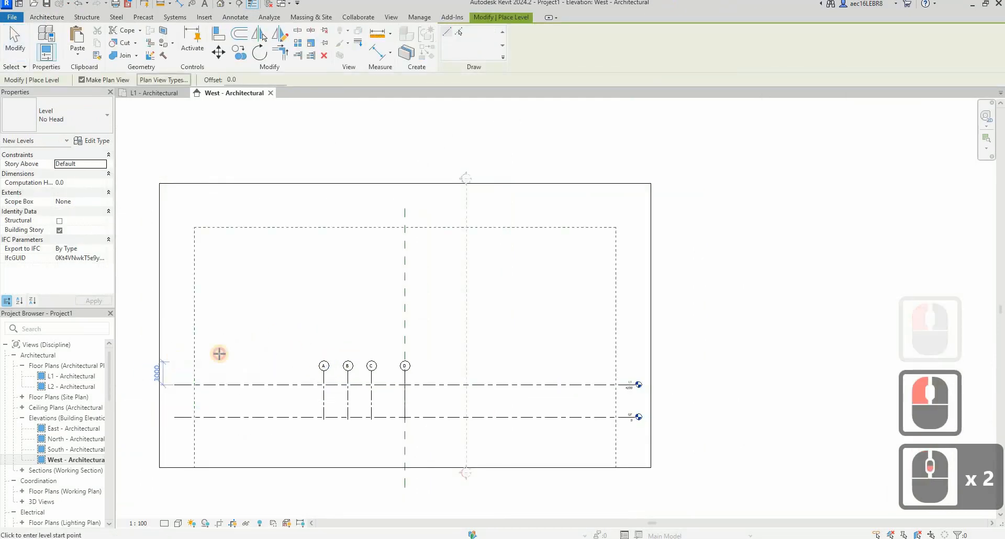
click(285, 356)
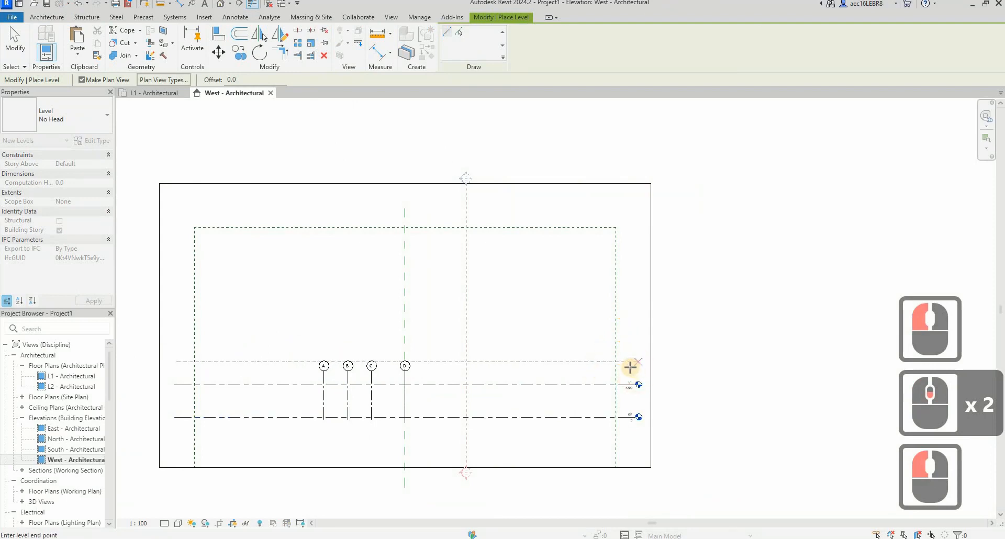
click(667, 377)
key(Escape)
key(Escape)
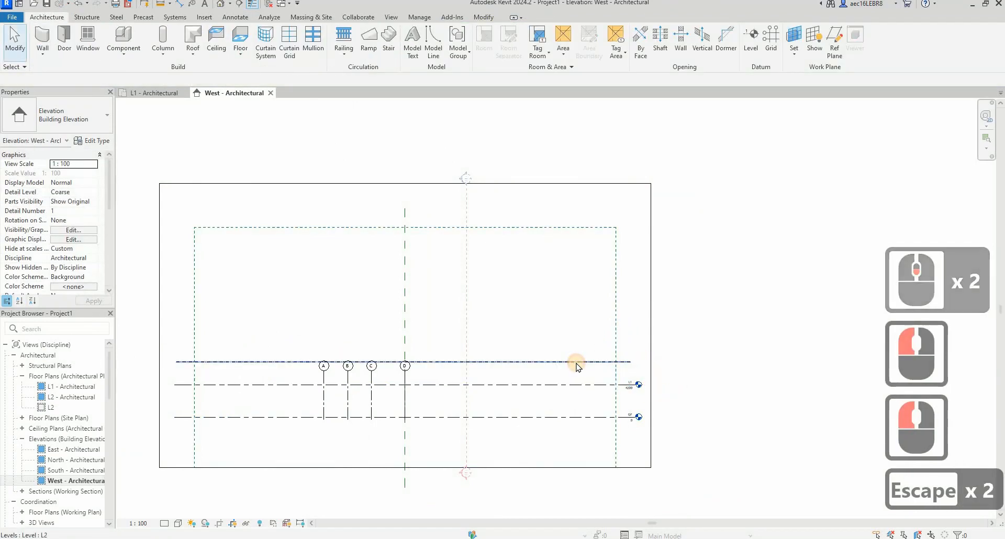
Try to show the level head at the new level's right end by toggling its bubble.
click(576, 362)
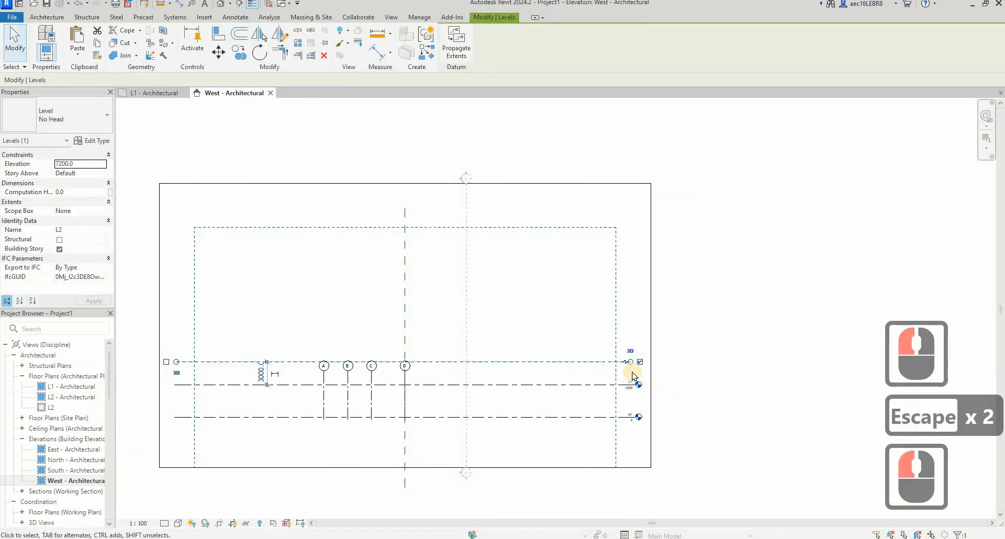
scroll(632, 376, up, 9)
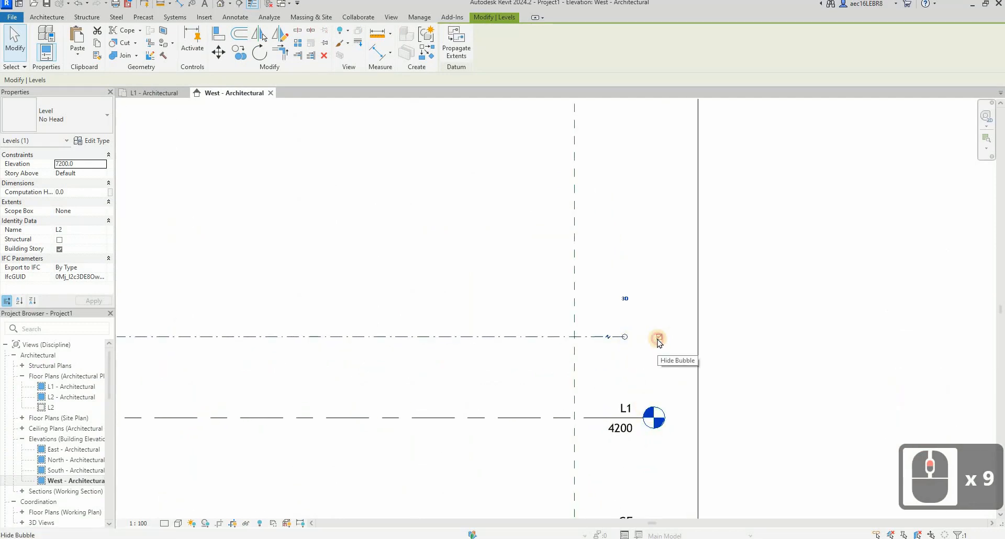
click(659, 338)
click(657, 338)
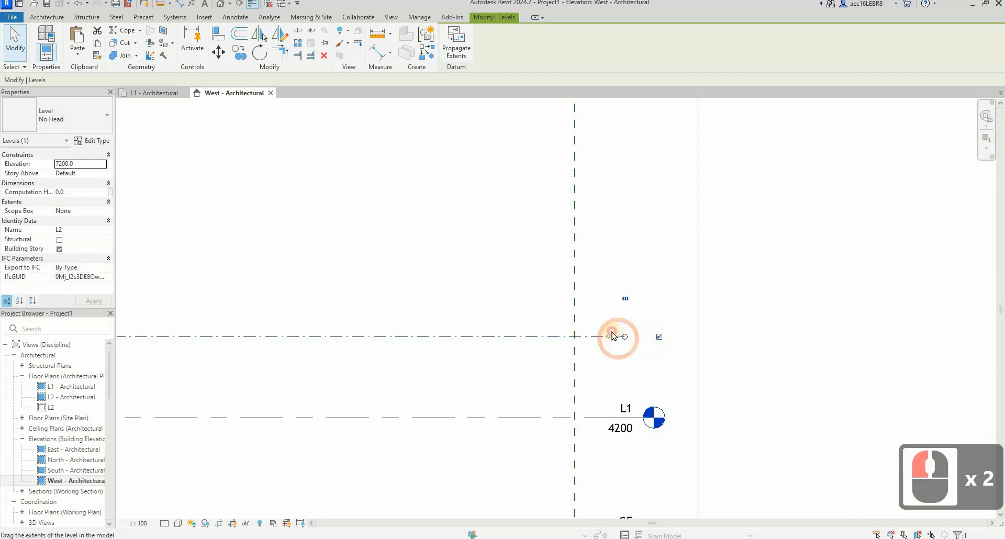
click(613, 339)
click(674, 339)
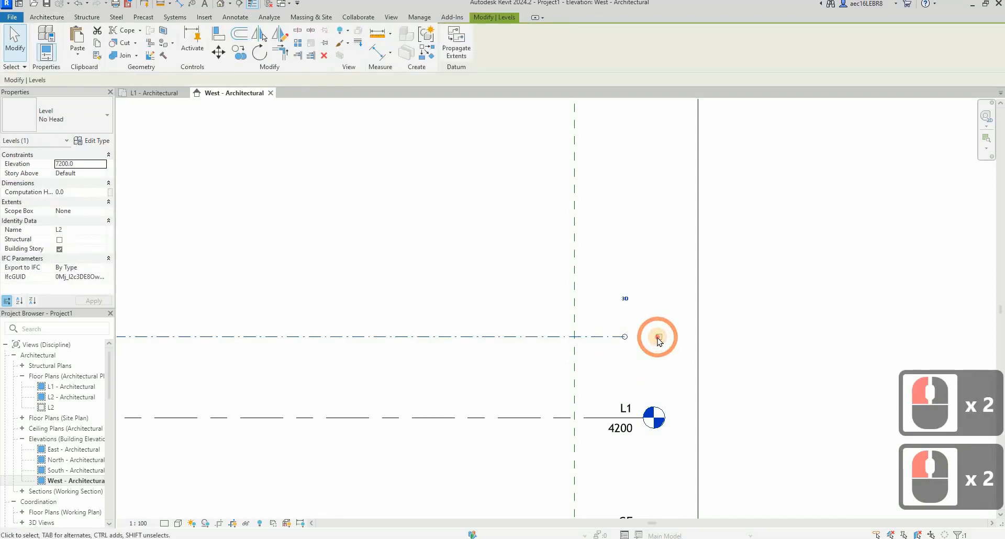
click(588, 340)
key(Escape)
Change the new top level's type to Arch_8mm Head (Symbol Both Ends).
click(590, 340)
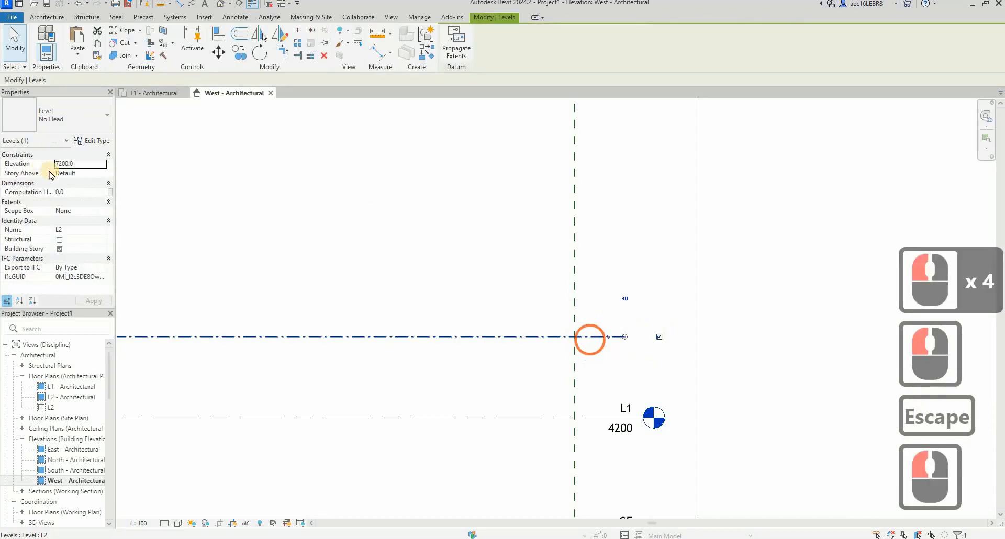
click(74, 127)
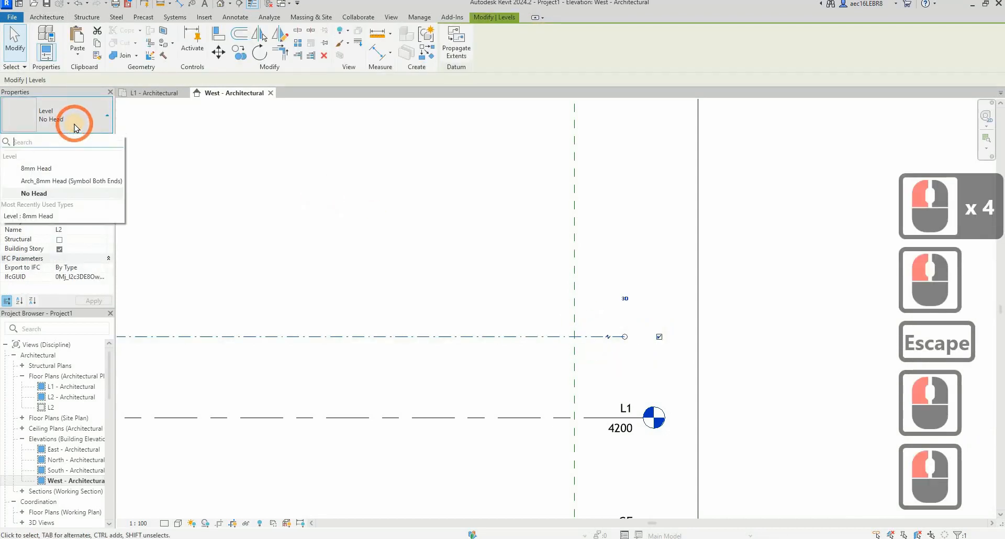
click(70, 181)
key(Escape)
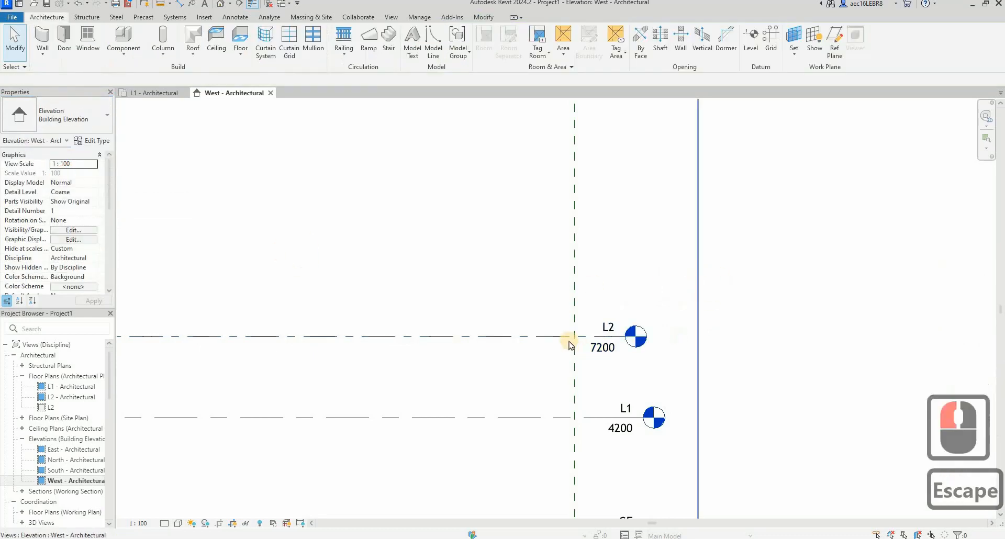
Hide the level head bubble at the left end of level L2.
click(567, 338)
scroll(723, 310, down, 10)
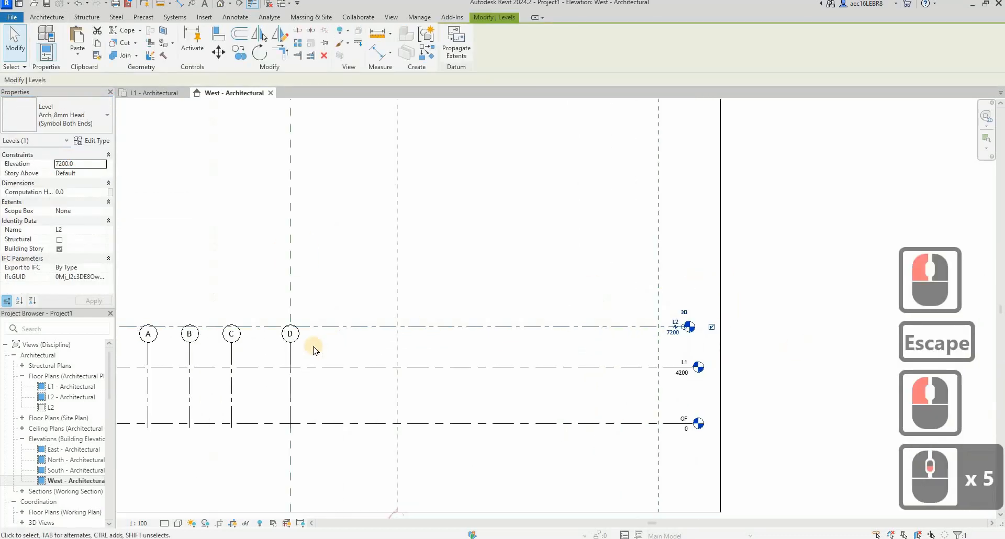
scroll(320, 343, up, 5)
scroll(296, 344, up, 5)
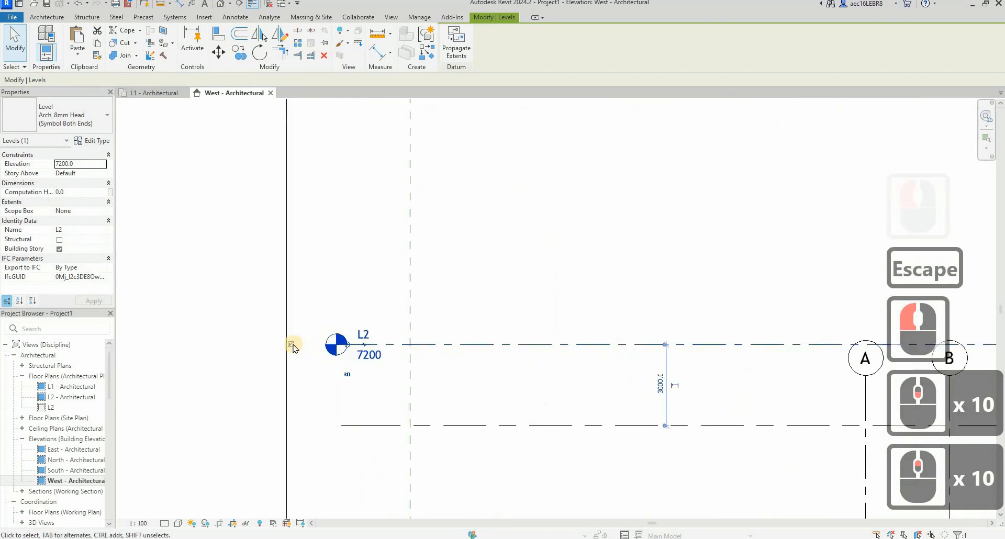
click(292, 344)
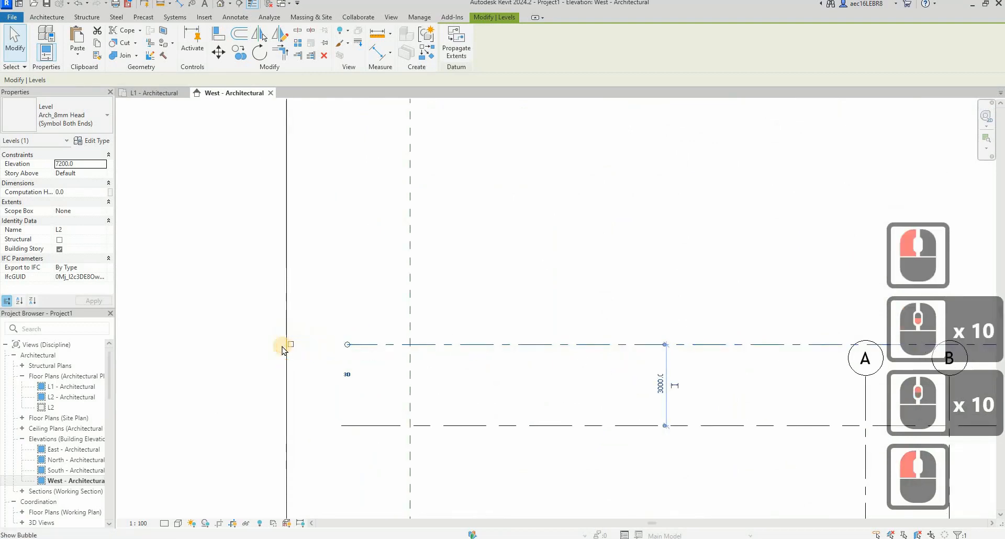
Extend the right end of level L2 so its head lines up with the L1 level head below.
scroll(283, 350, down, 10)
scroll(681, 349, up, 14)
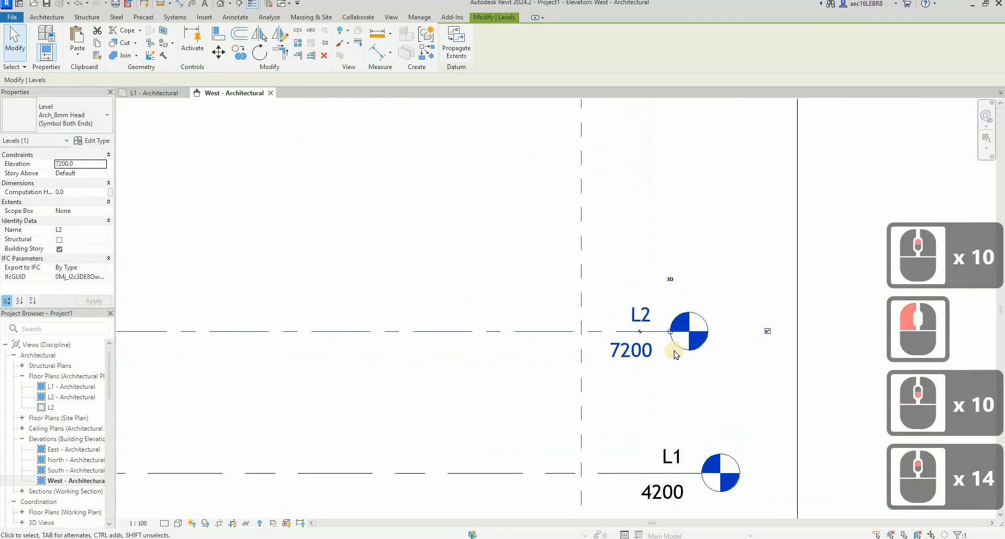
scroll(644, 329, down, 5)
scroll(608, 309, up, 4)
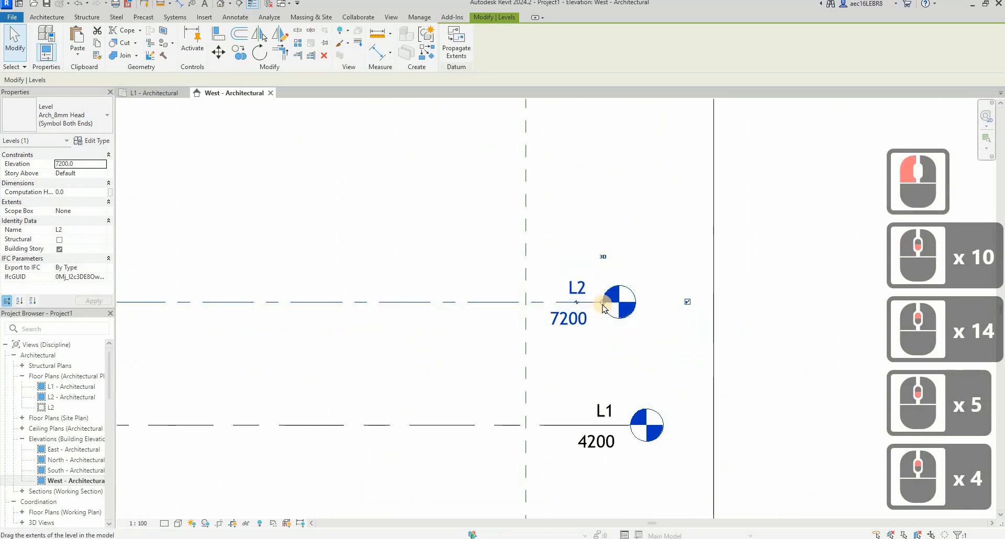
drag(623, 305, 636, 347)
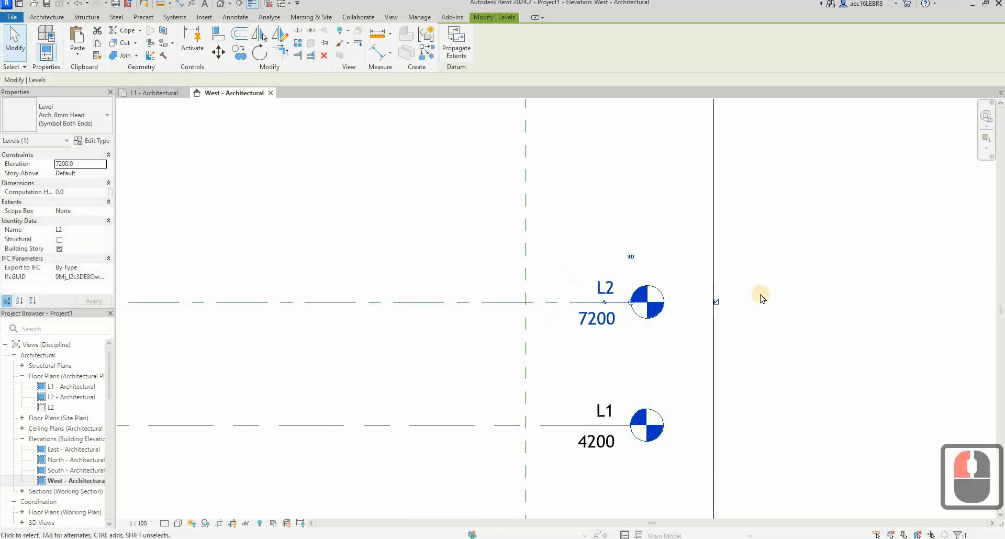
scroll(537, 263, down, 5)
key(Escape)
scroll(607, 286, down, 4)
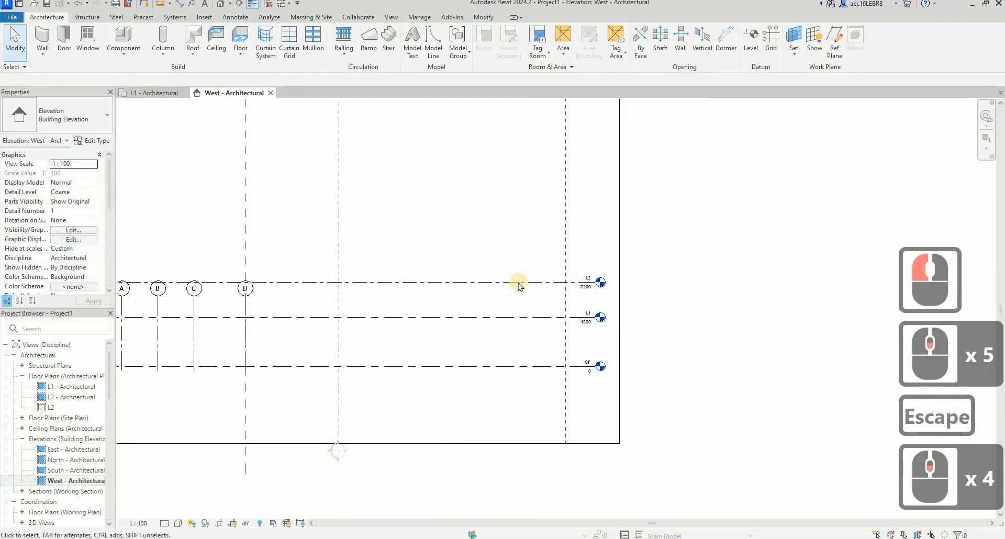
Set level L2's height above L1 to 4200 mm.
click(518, 286)
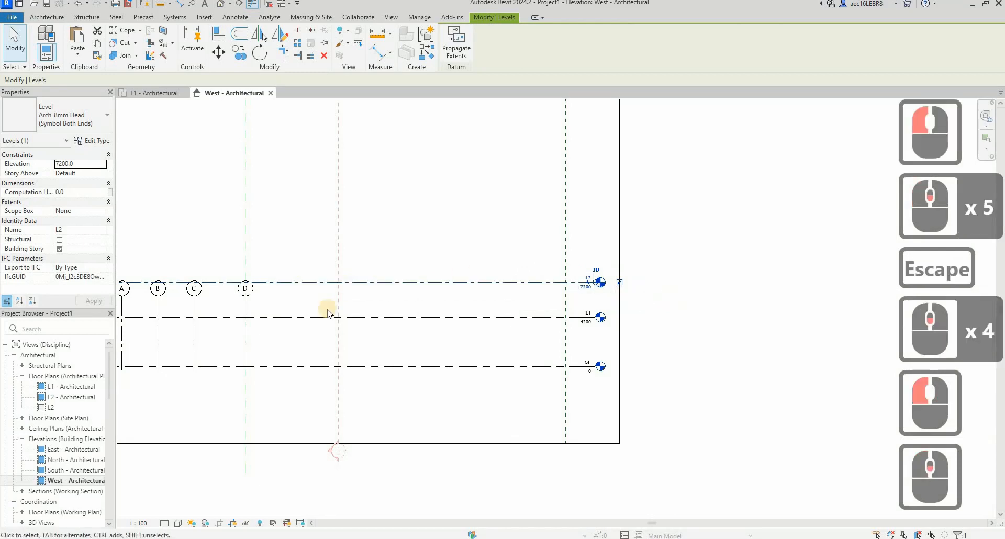
scroll(322, 309, down, 4)
scroll(315, 308, up, 3)
click(303, 302)
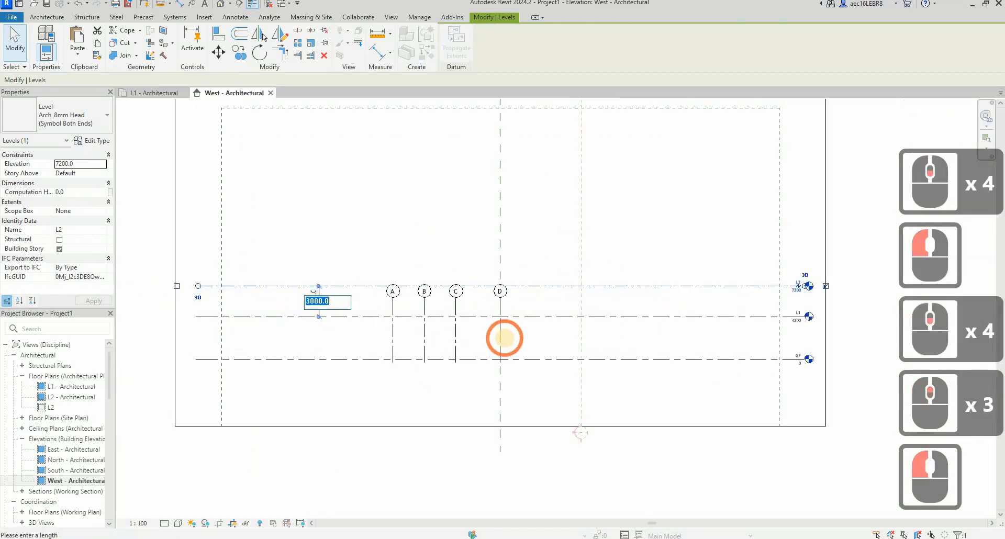
text(4200)
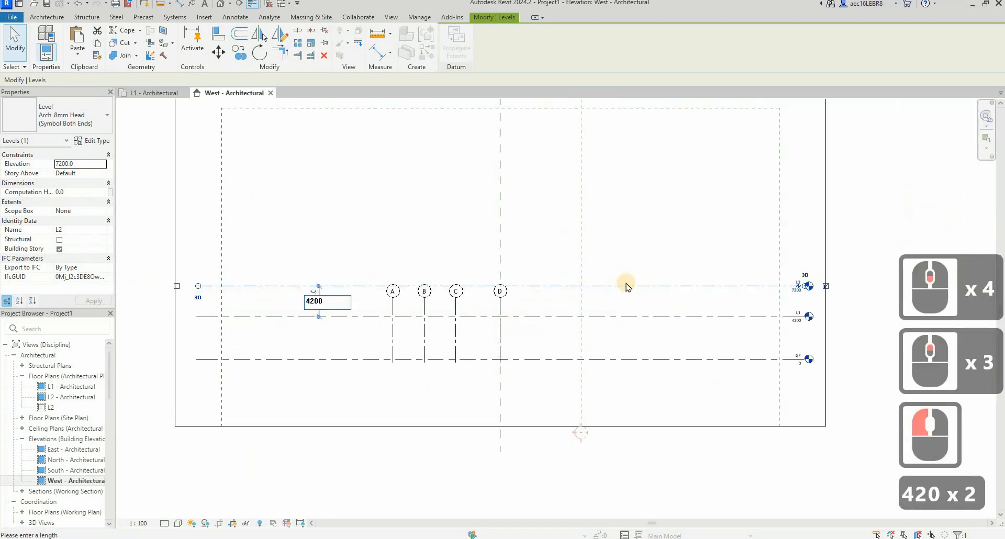
click(702, 264)
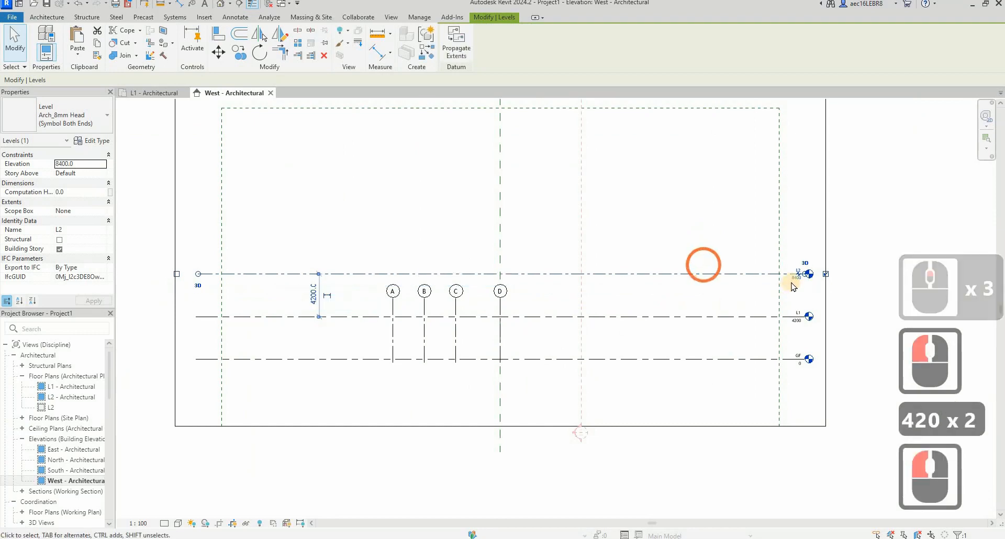
key(Escape)
Rename the top level L2 to Roof and rename its corresponding views as well.
triple_click(88, 231)
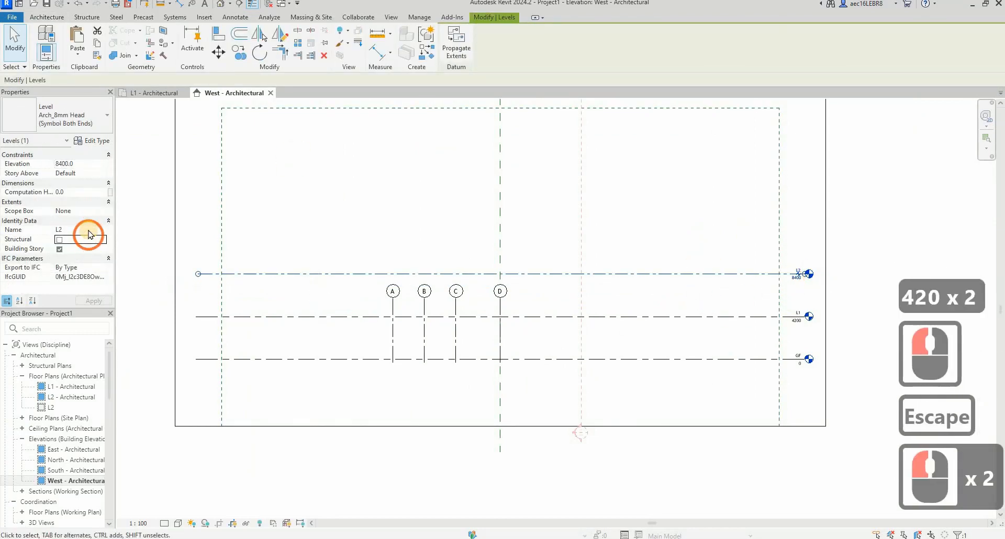
text(Roof)
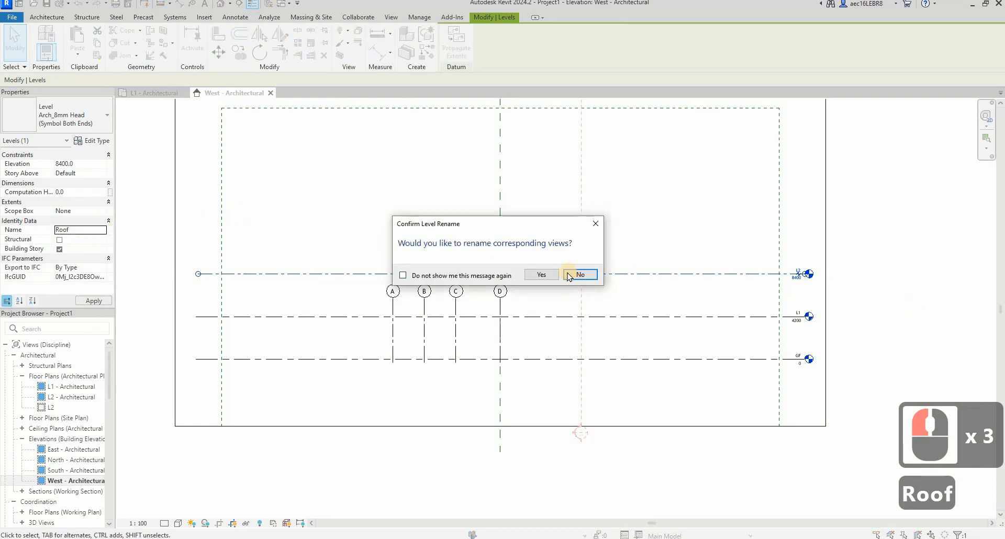
click(534, 274)
click(231, 253)
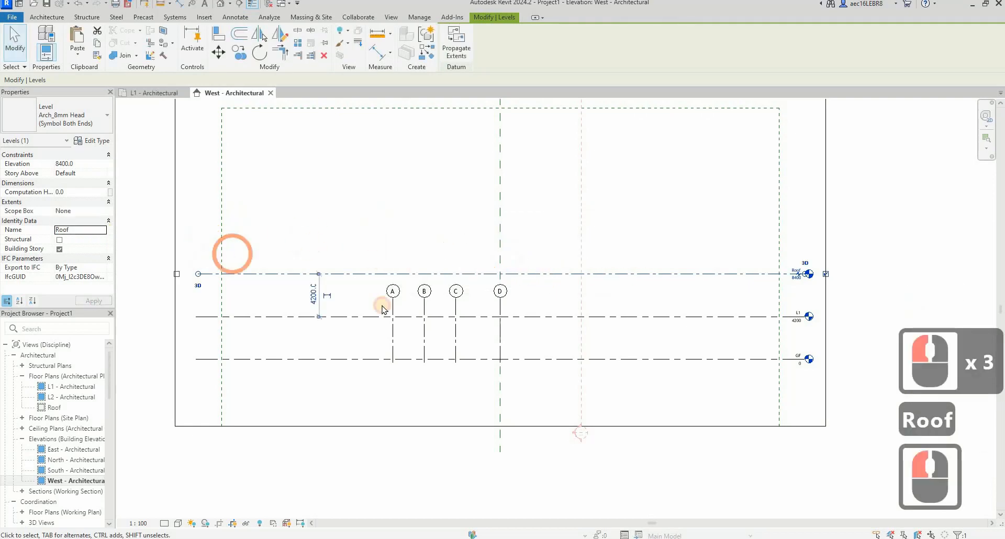
click(386, 316)
key(Escape)
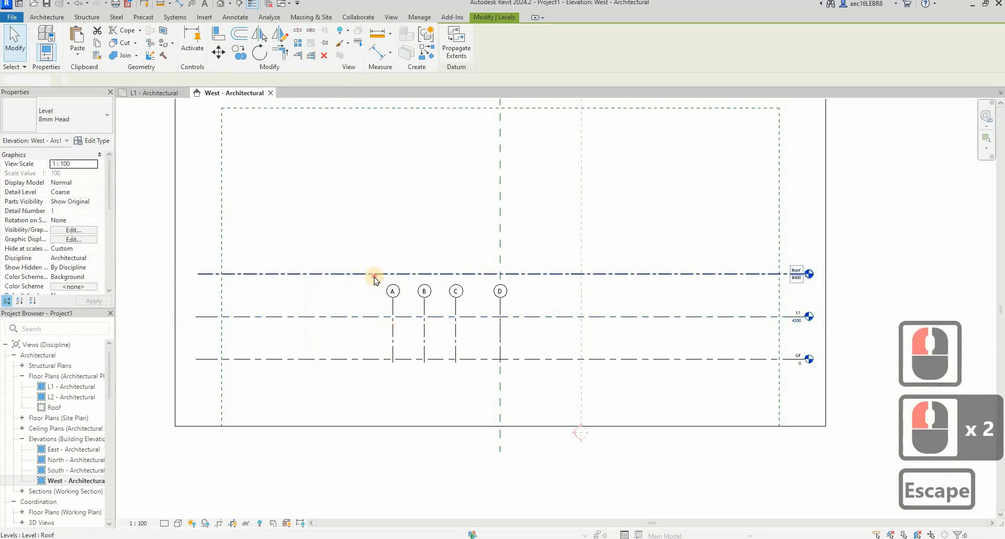
click(375, 275)
key(Escape)
Try to extend the bubble end of grid A above the Roof level in the West elevation.
click(394, 302)
scroll(421, 263, up, 3)
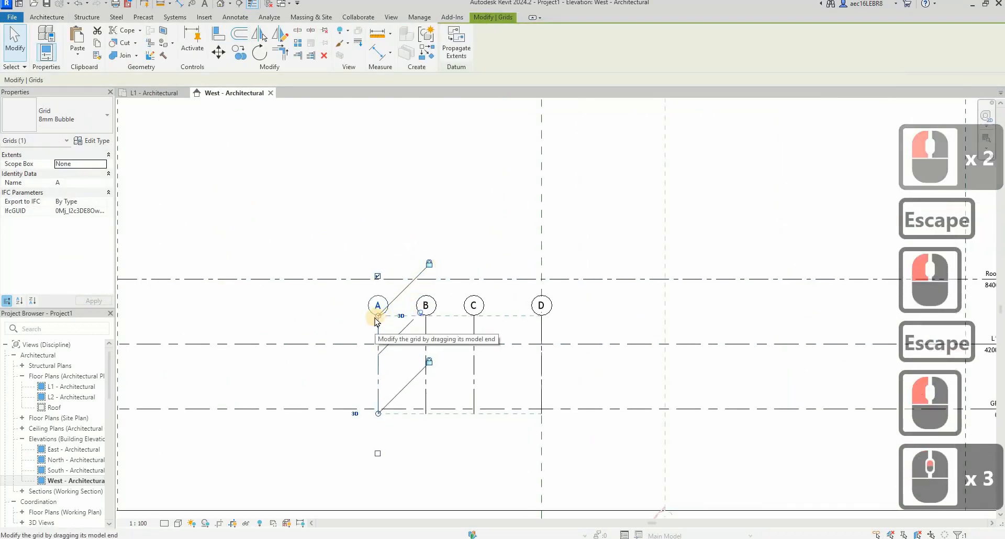
click(373, 255)
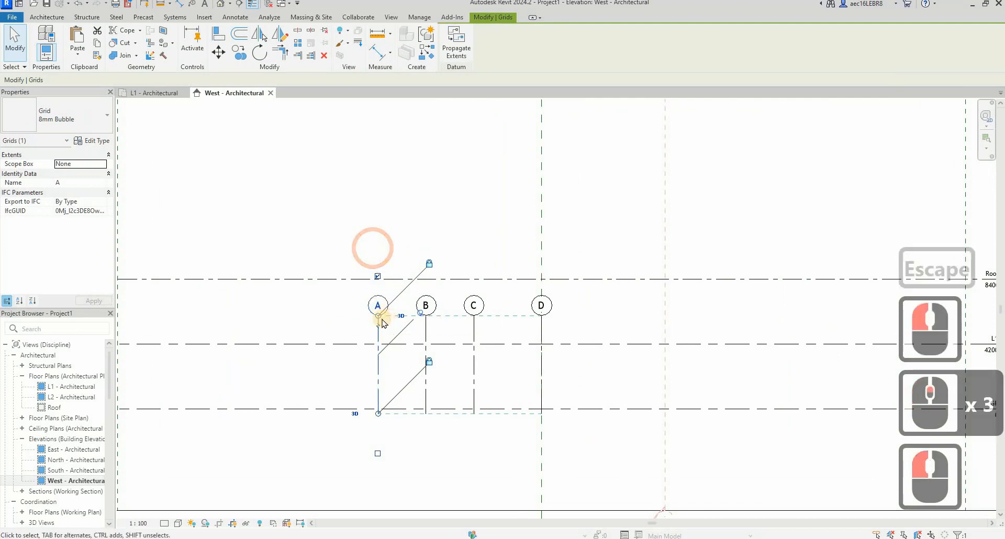
drag(378, 316, 372, 204)
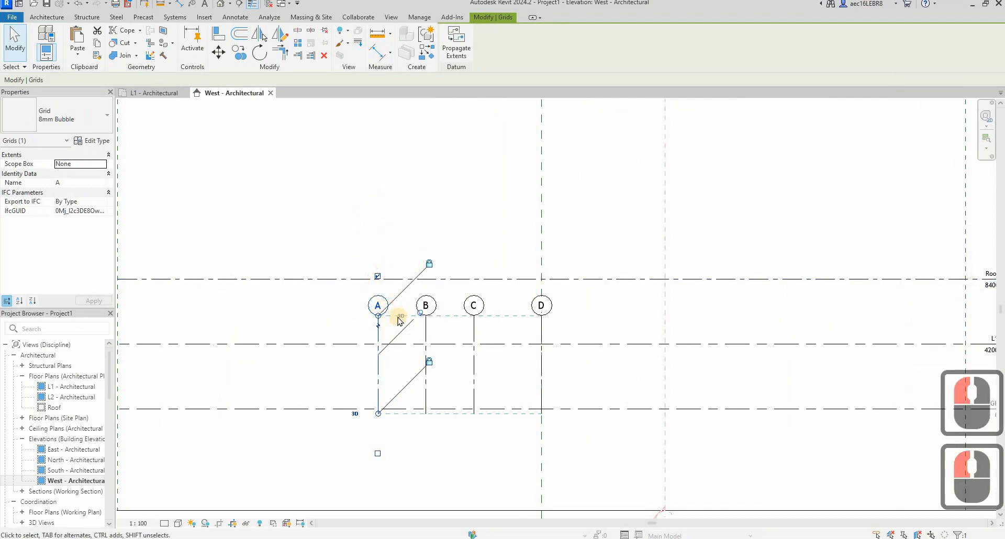
scroll(355, 317, up, 6)
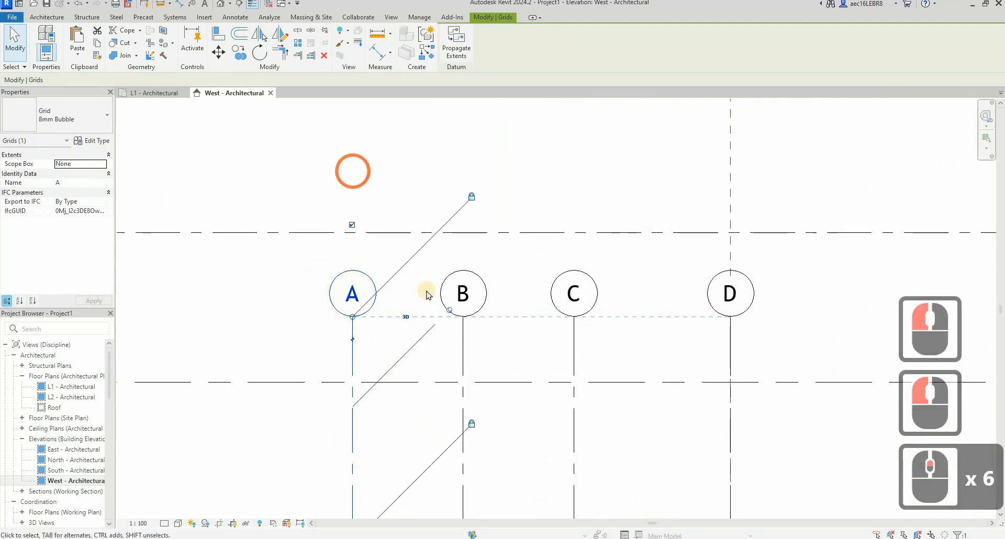
click(427, 293)
scroll(277, 288, down, 3)
key(Escape)
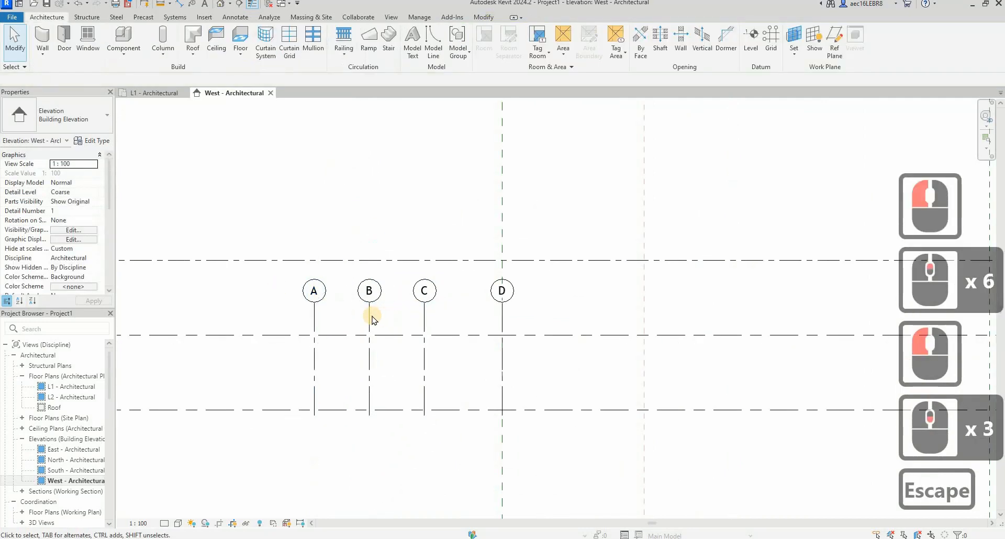
Select all grid instances visible in the West elevation and unpin them.
click(332, 320)
click(380, 317)
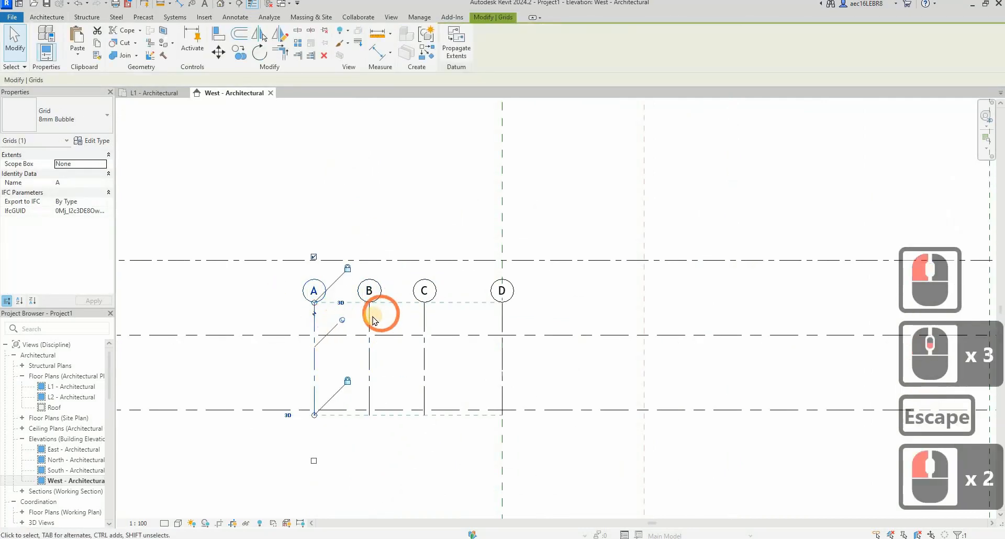
click(370, 320)
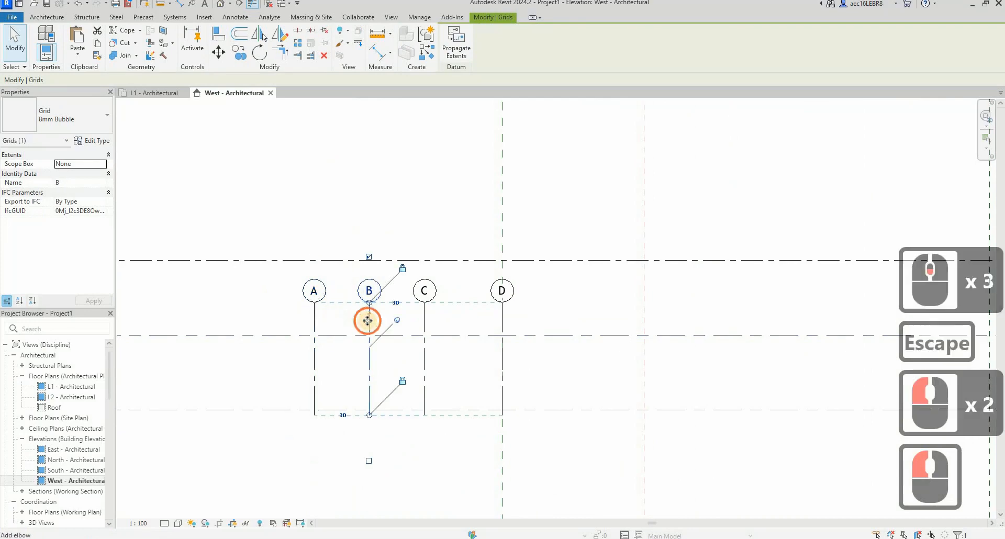
right_click(366, 323)
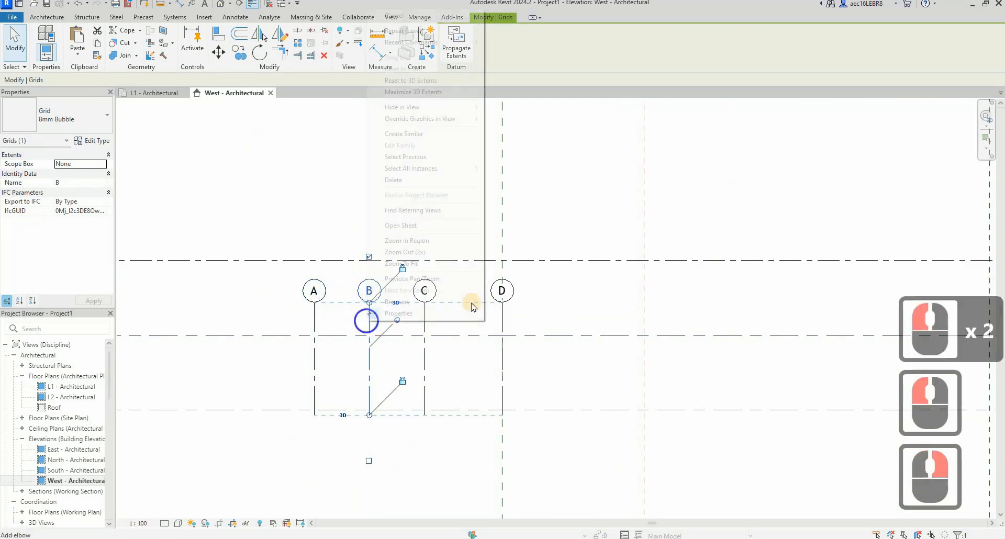
key(Escape)
key(Escape)
click(368, 317)
right_click(368, 318)
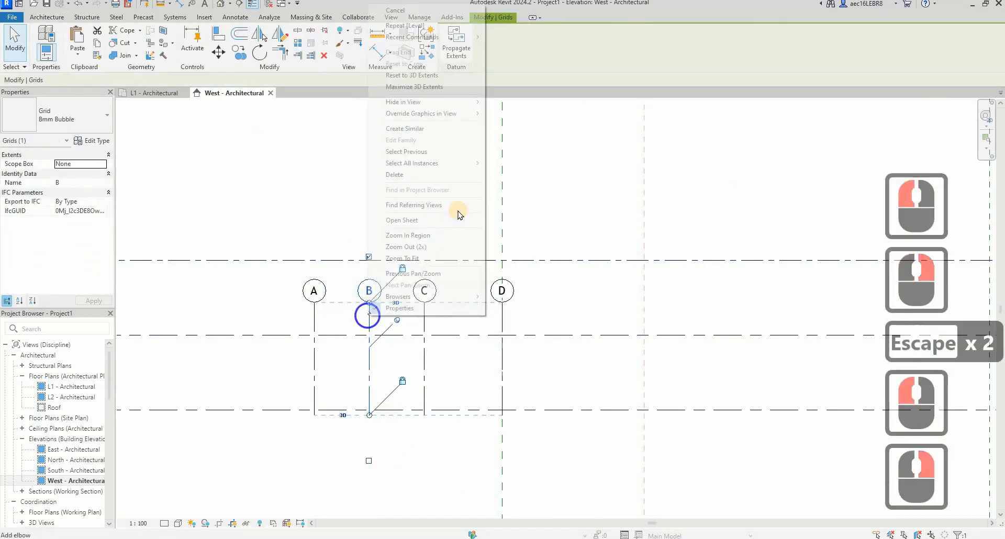
mouse_move(440, 163)
click(520, 163)
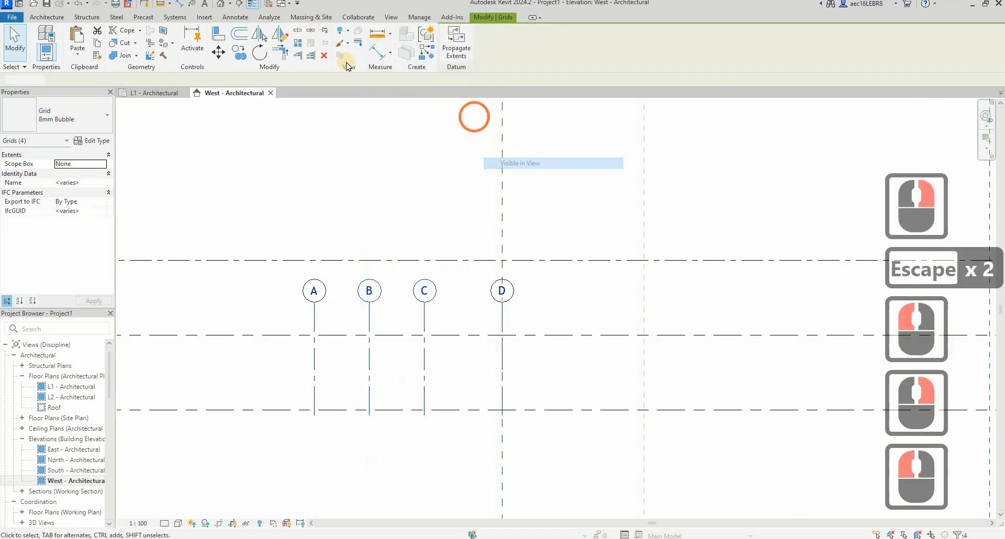
right_click(356, 264)
key(Escape)
click(326, 203)
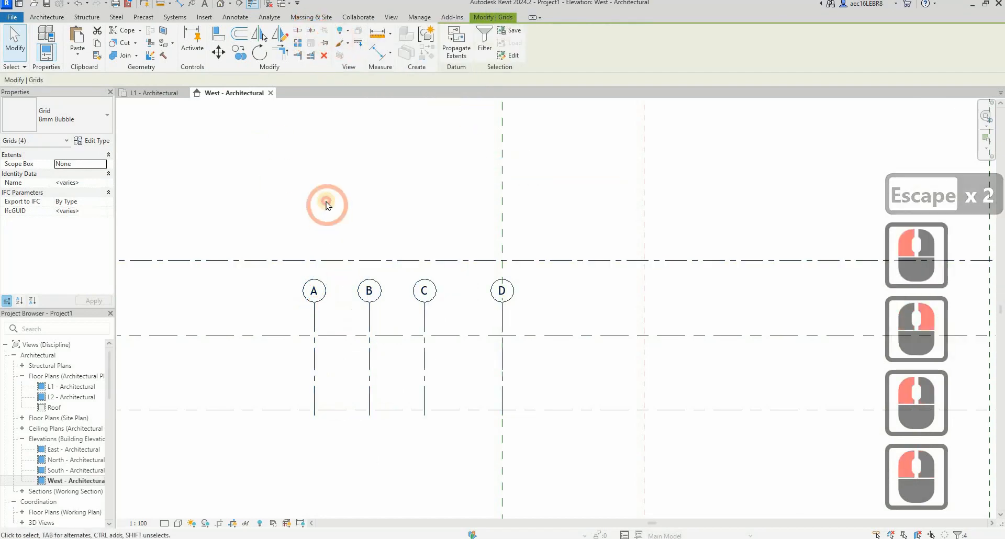
Extend the bubble end of grid A, with the aligned grids B, C and D, above the Roof level.
click(314, 308)
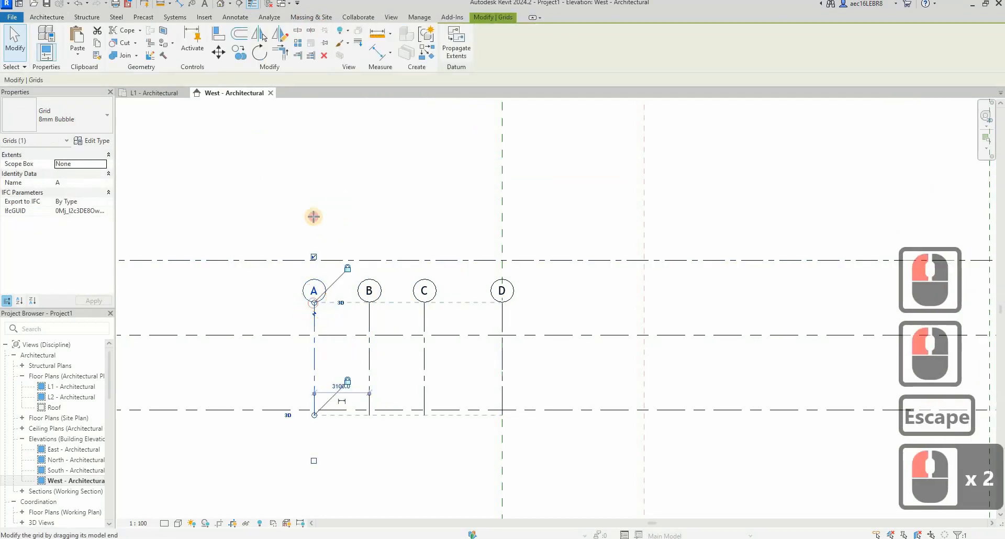
drag(314, 217, 314, 213)
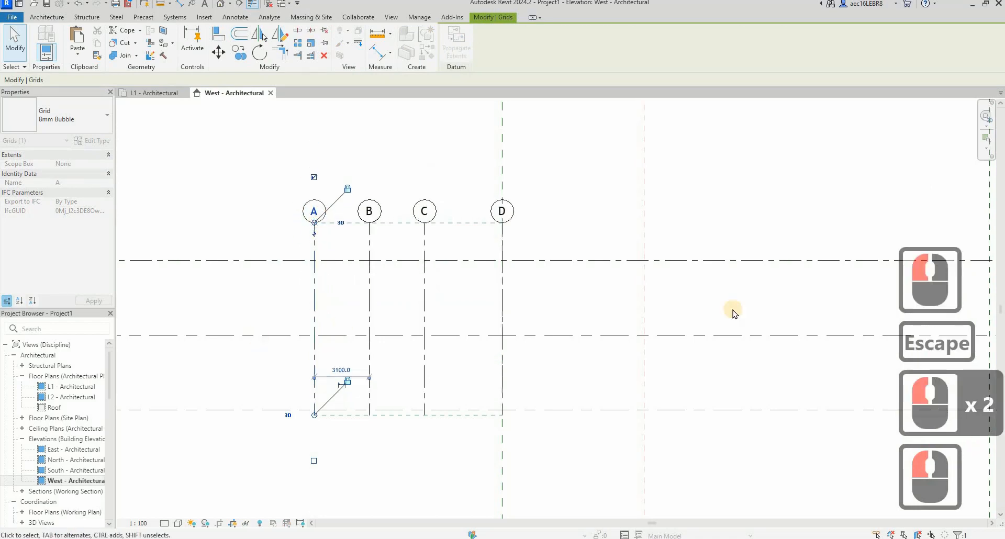
scroll(639, 296, down, 5)
key(Escape)
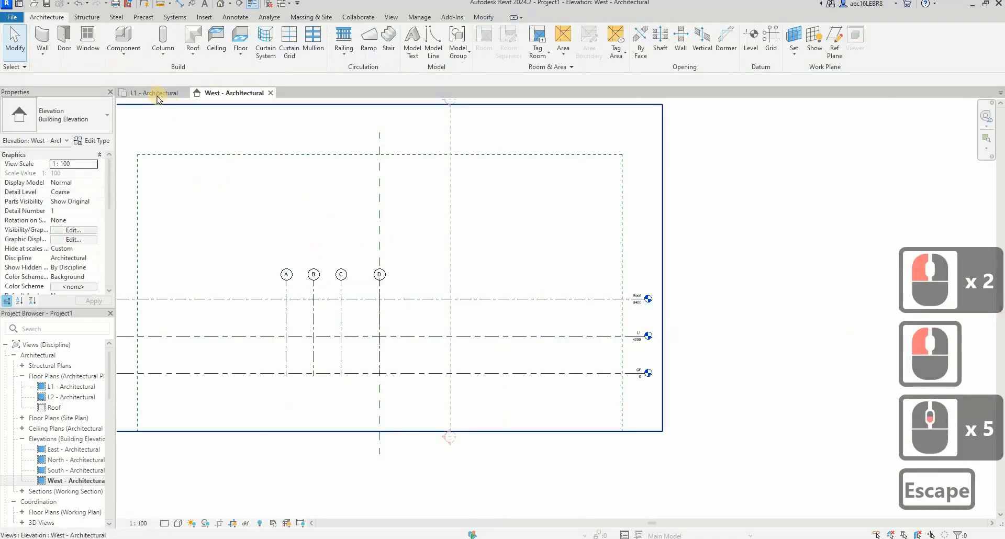
Open the South elevation from its A202 elevation marker in the L1 - Architectural floor plan.
click(155, 95)
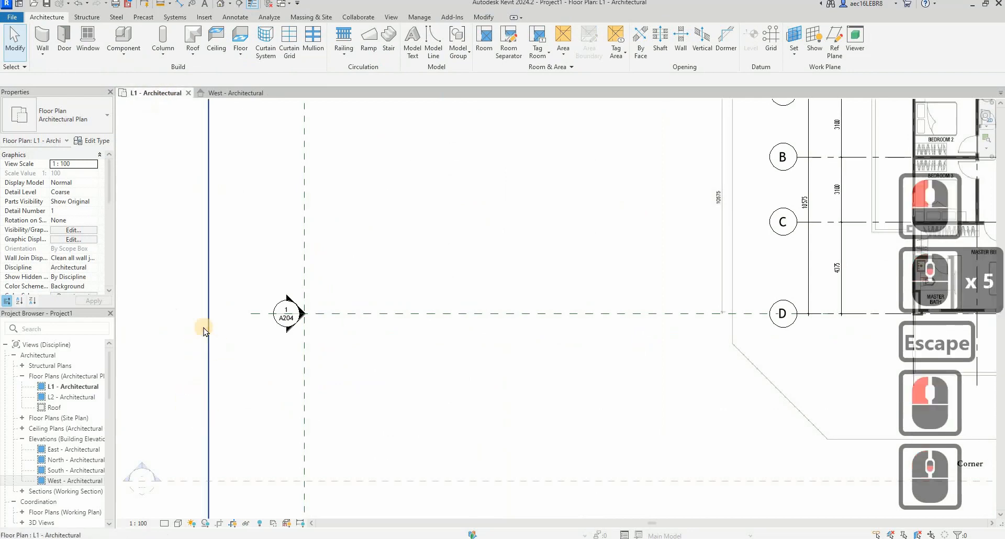
scroll(202, 325, down, 7)
scroll(457, 257, down, 3)
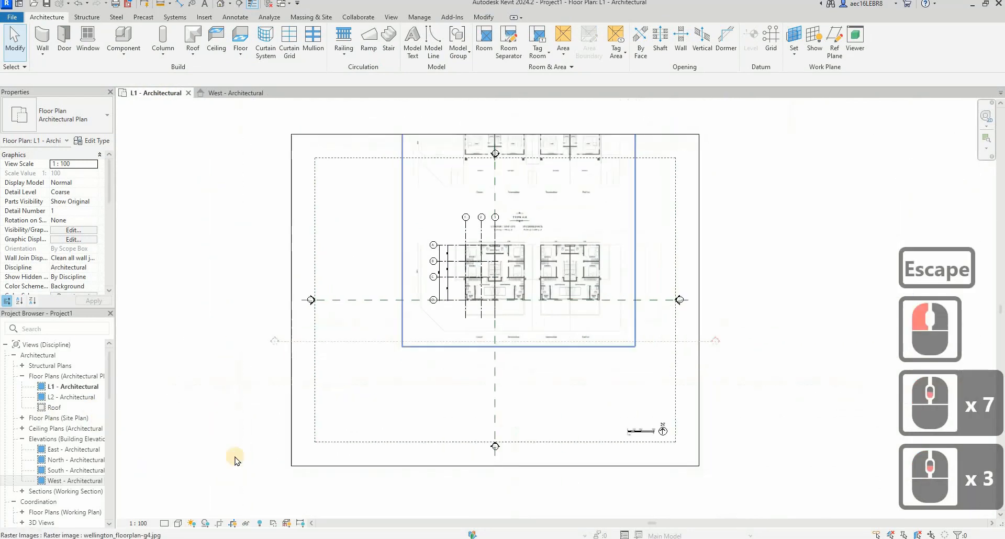
scroll(500, 452, up, 5)
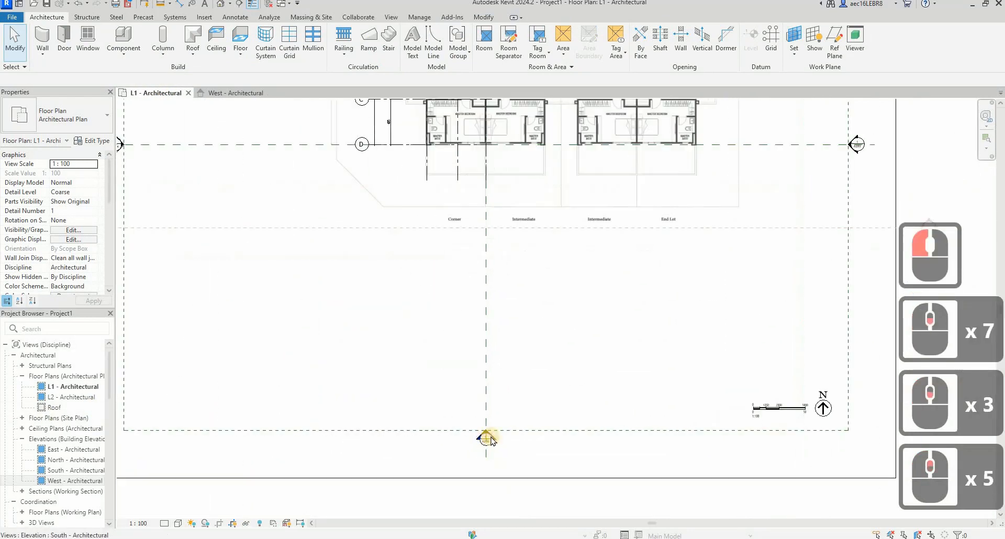
scroll(487, 441, up, 7)
scroll(463, 403, up, 1)
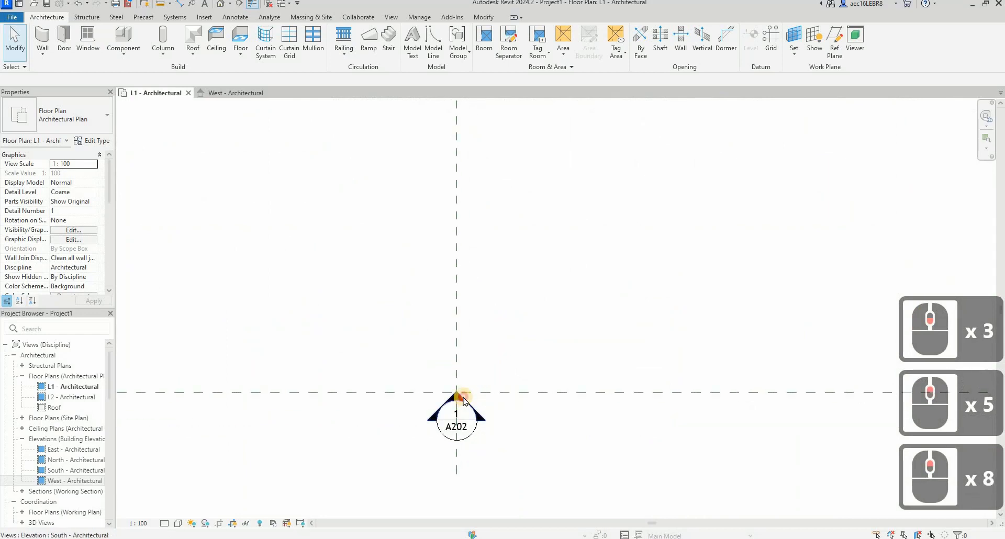
click(461, 395)
click(463, 396)
key(Escape)
scroll(466, 400, up, 4)
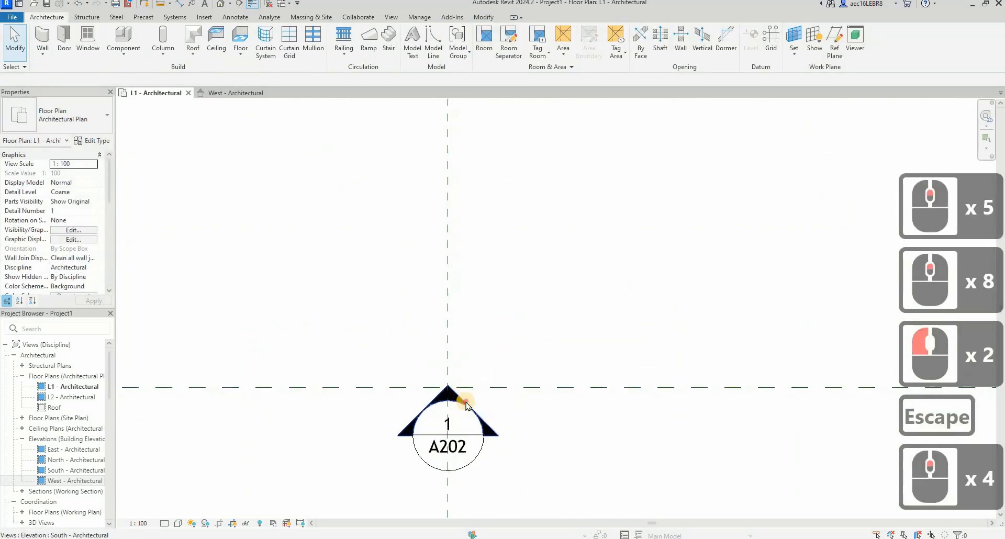
right_click(465, 401)
click(571, 467)
Unpin grids 1, 2 and 3 in the South elevation and extend their bubble ends above the Roof level.
click(503, 341)
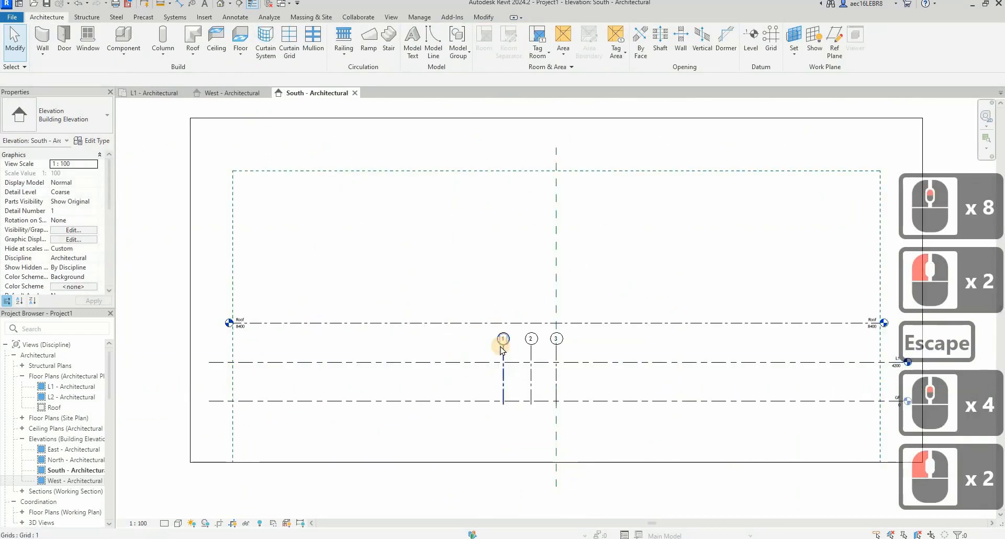
scroll(500, 346, up, 2)
click(503, 229)
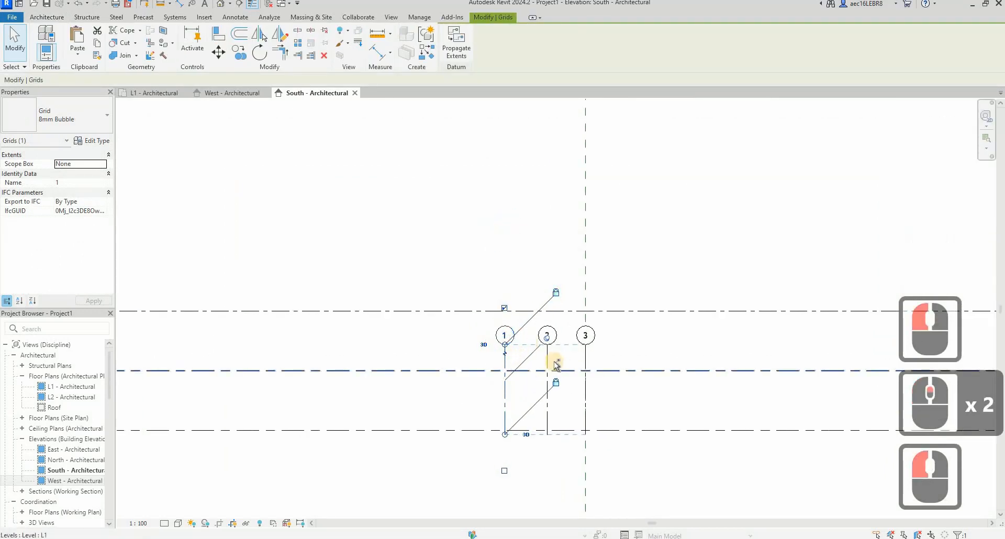
ctrl+click(588, 359)
ctrl+click(586, 359)
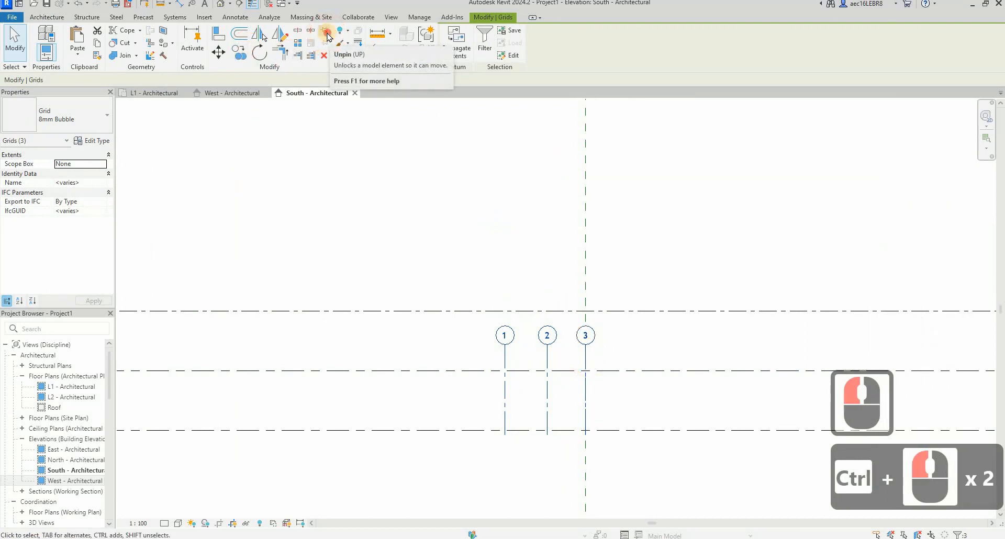
click(326, 32)
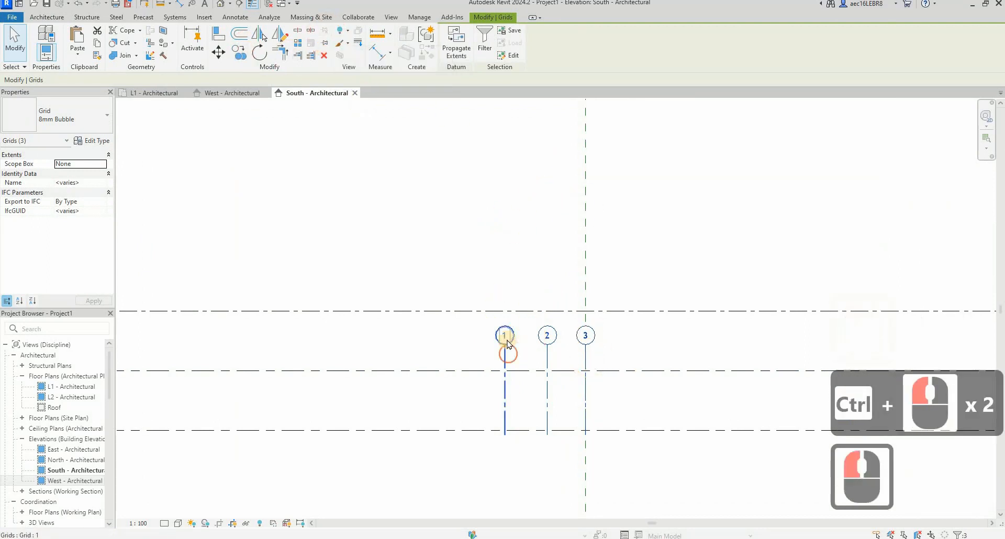
drag(506, 337, 487, 232)
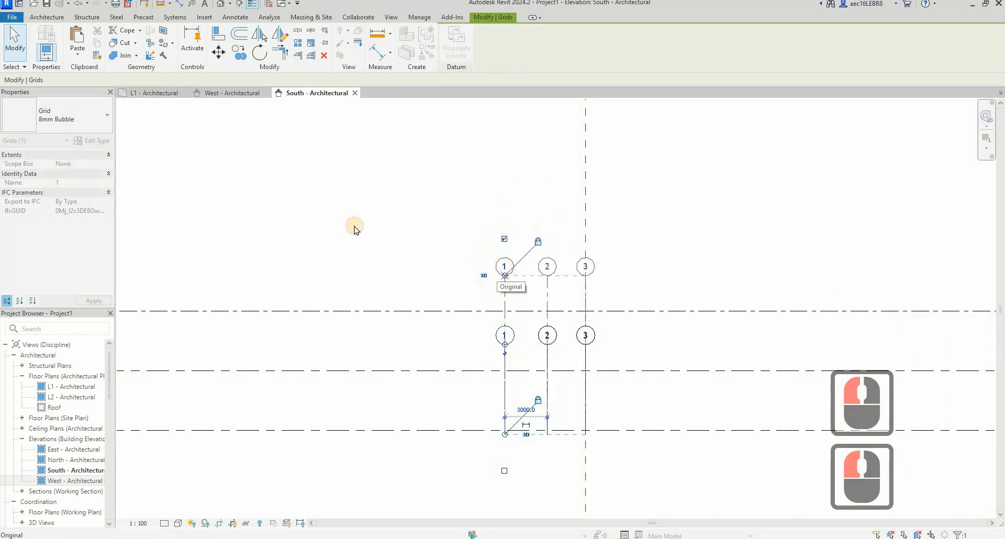
Extend the right end of the Roof level in the South elevation so its head lines up with the L1 and GF heads.
scroll(347, 225, down, 5)
scroll(683, 276, up, 4)
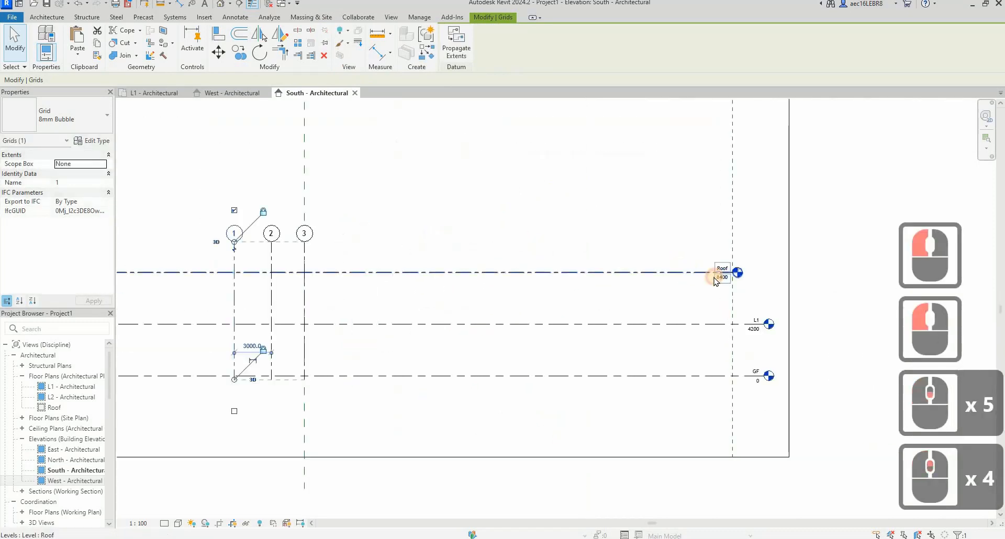
click(710, 270)
drag(736, 272, 776, 274)
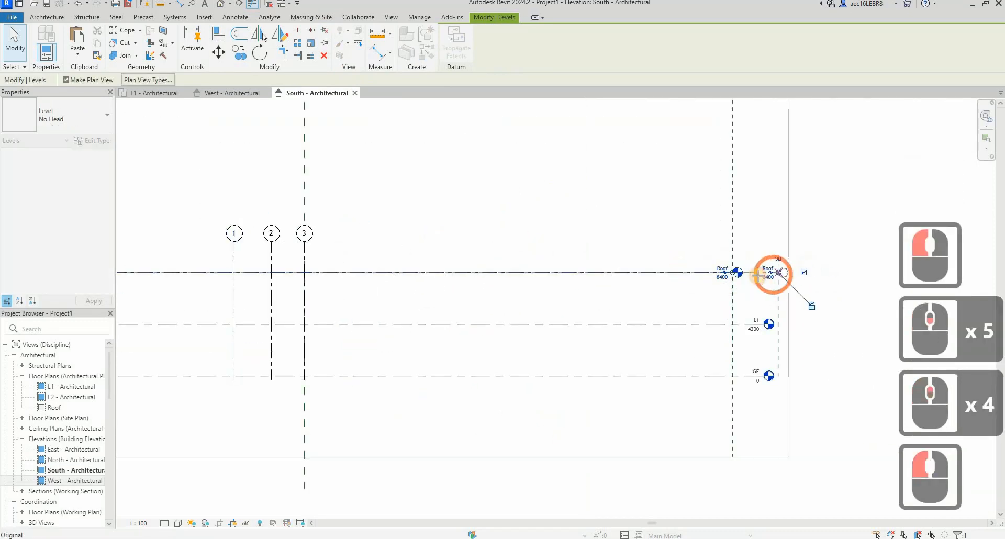
click(720, 276)
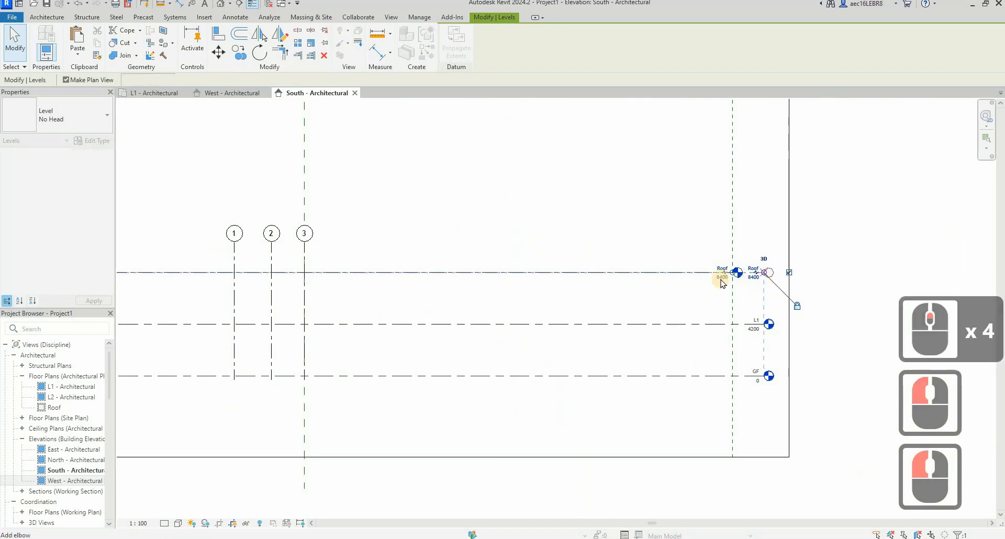
key(Escape)
scroll(379, 217, down, 4)
scroll(379, 217, up, 4)
click(489, 278)
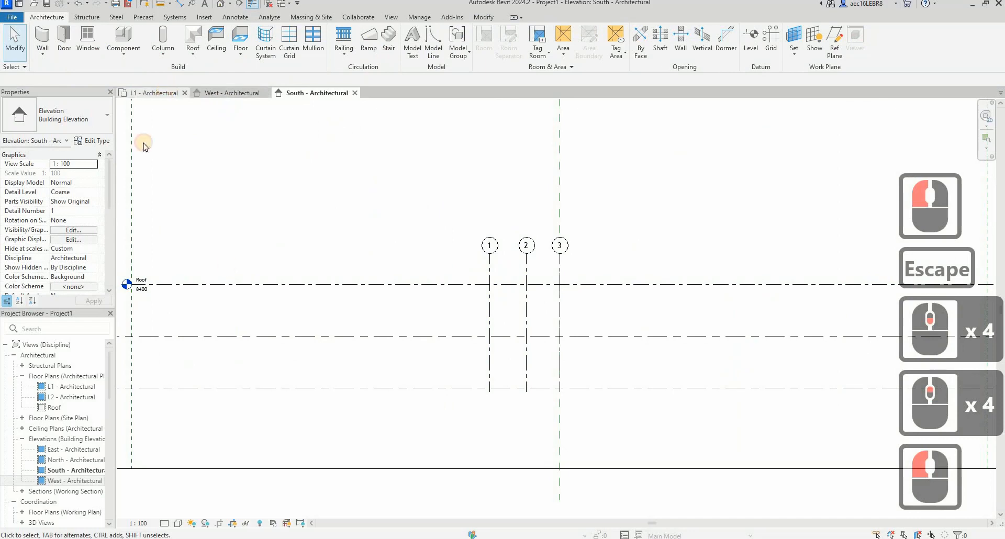
Pin all grid instances in the L1 - Architectural floor plan.
click(153, 92)
scroll(443, 422, down, 14)
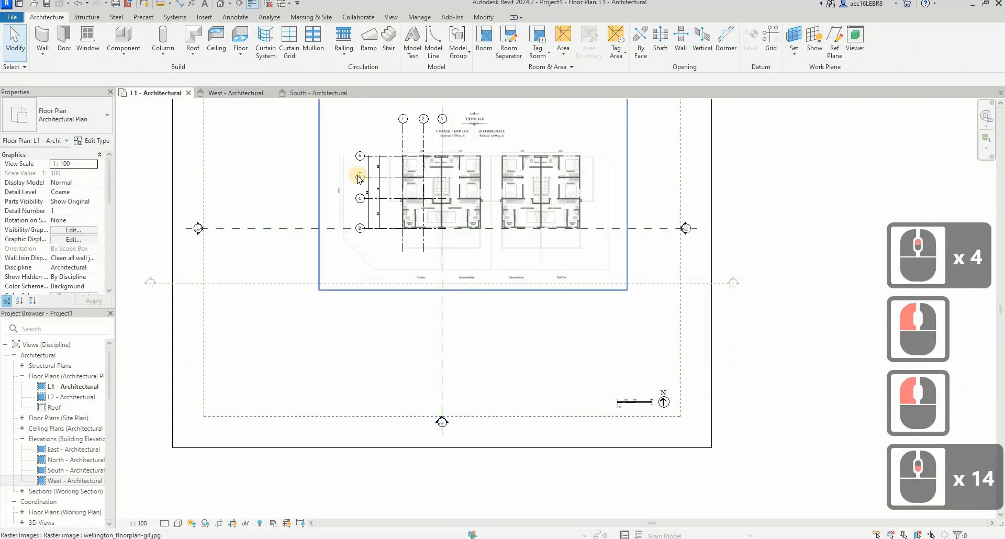
scroll(424, 131, up, 3)
click(393, 141)
right_click(391, 145)
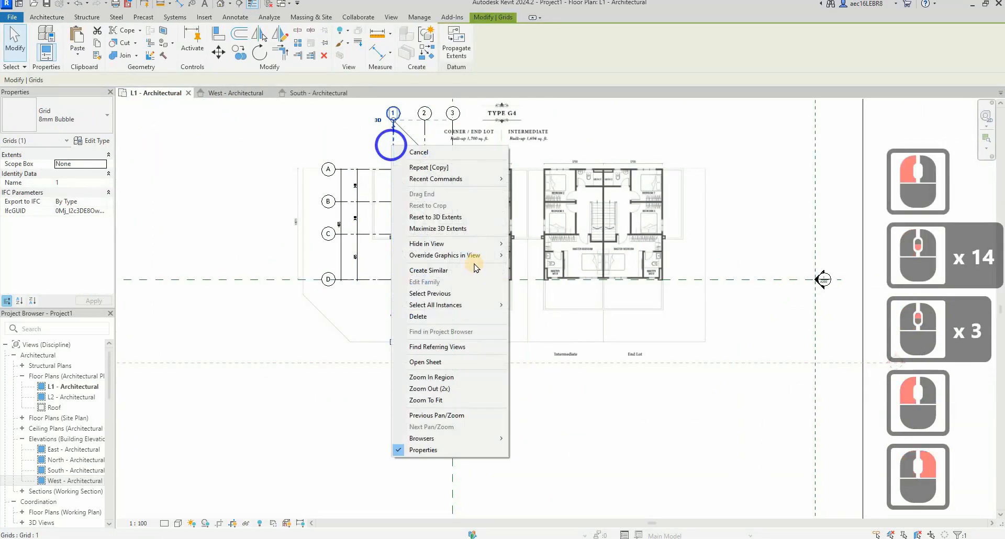
mouse_move(484, 304)
click(549, 306)
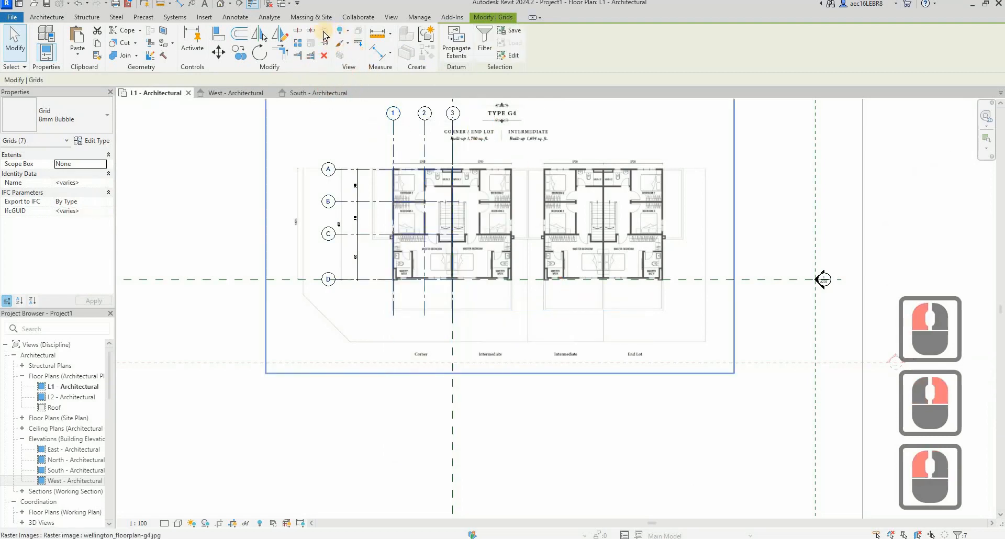
click(324, 43)
click(355, 257)
key(Escape)
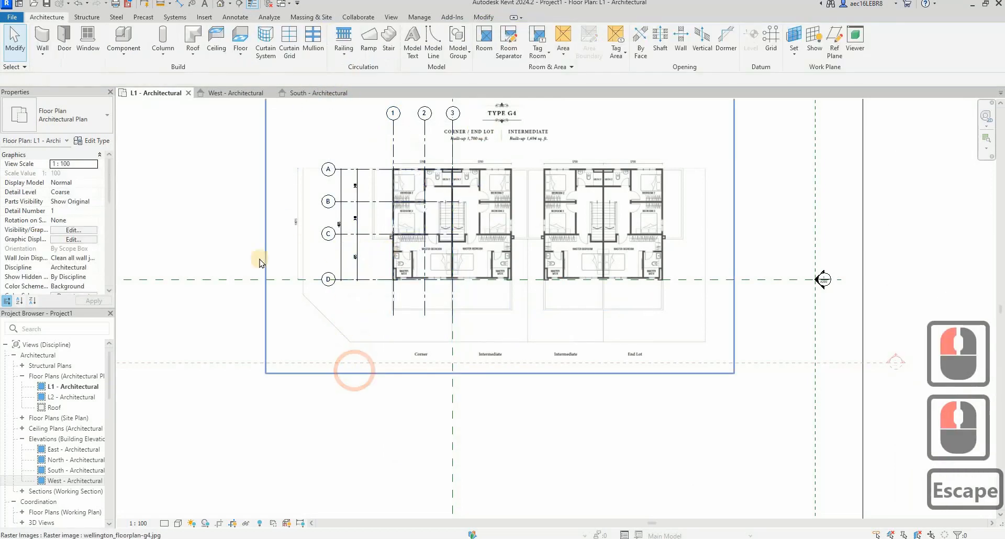
Examine the wellington_floorplan-g4.jpg underlay against the grids in the L1 - Architectural floor plan.
scroll(258, 319, down, 3)
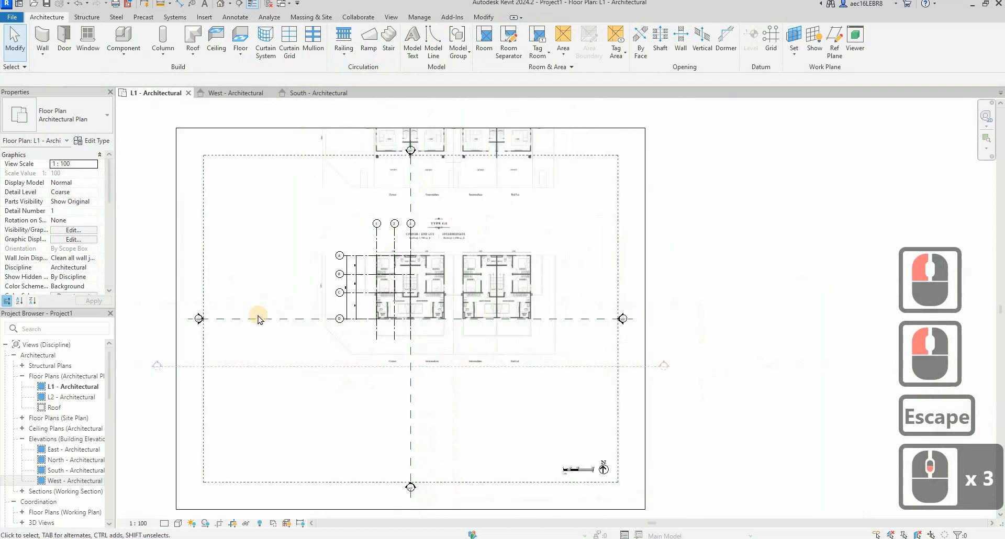
click(534, 267)
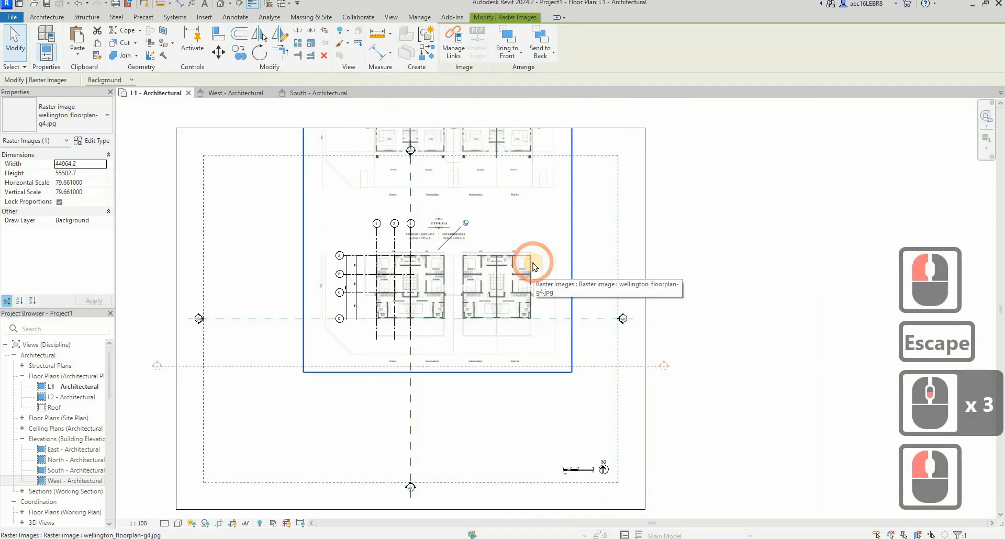
key(ctrl+c)
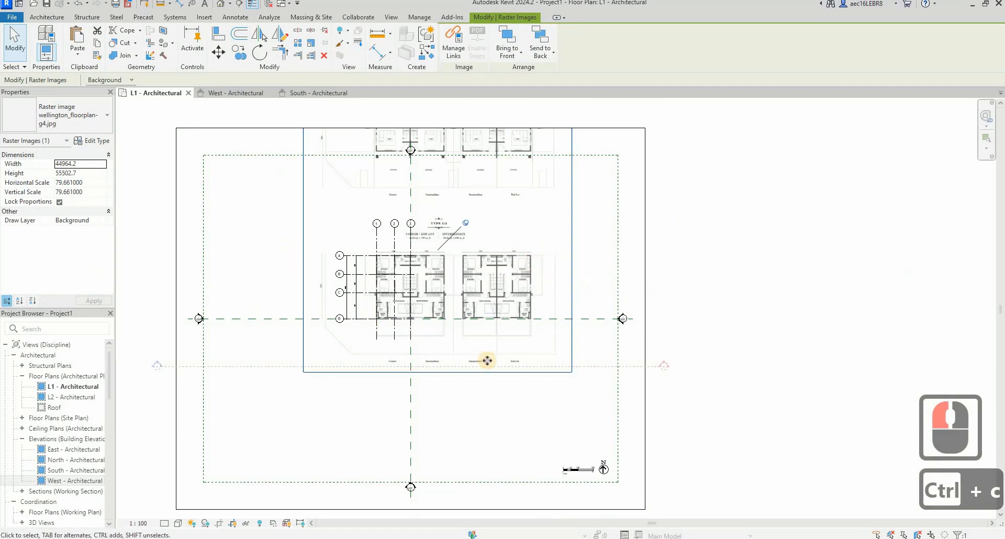
middle_click(362, 224)
middle_click(361, 224)
scroll(362, 224, up, 4)
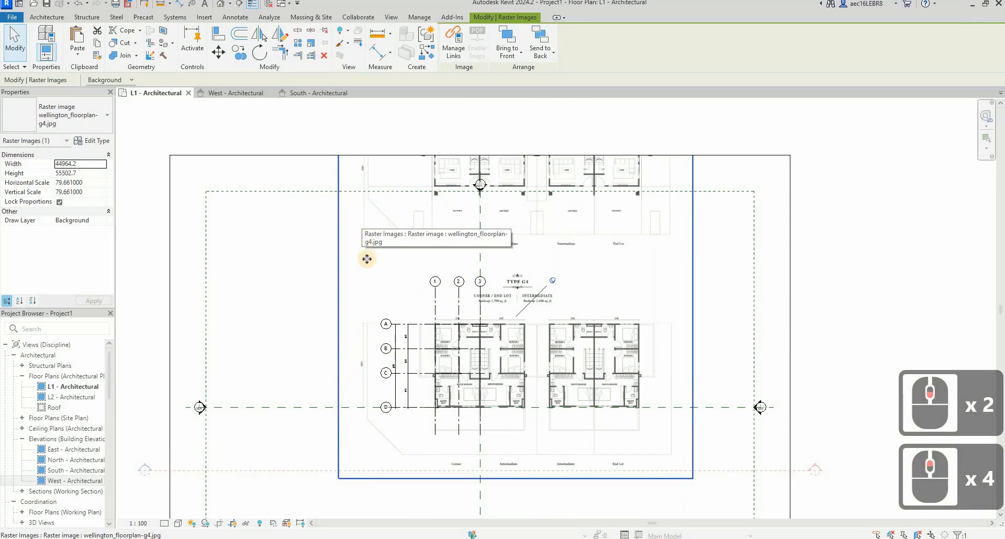
scroll(567, 427, up, 4)
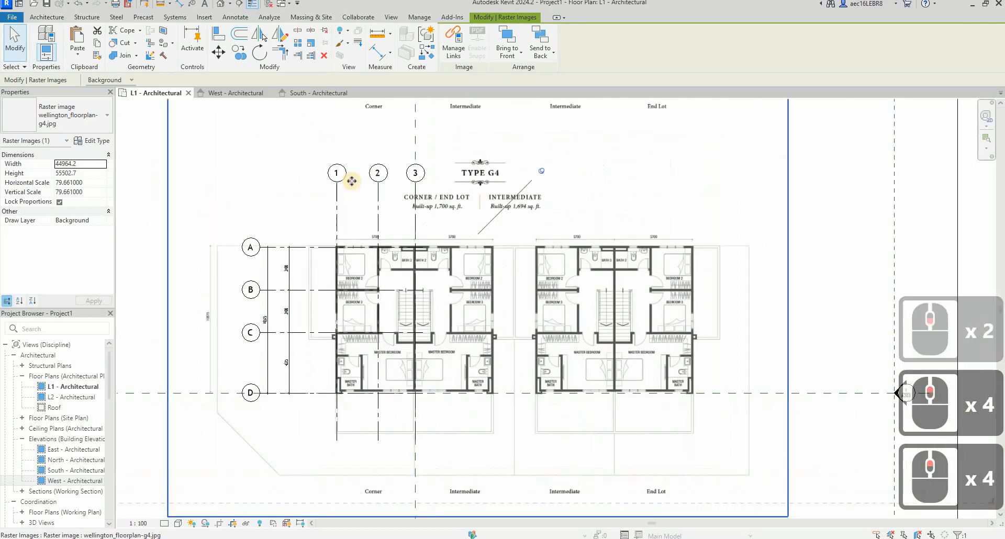
scroll(352, 182, down, 2)
scroll(497, 266, down, 5)
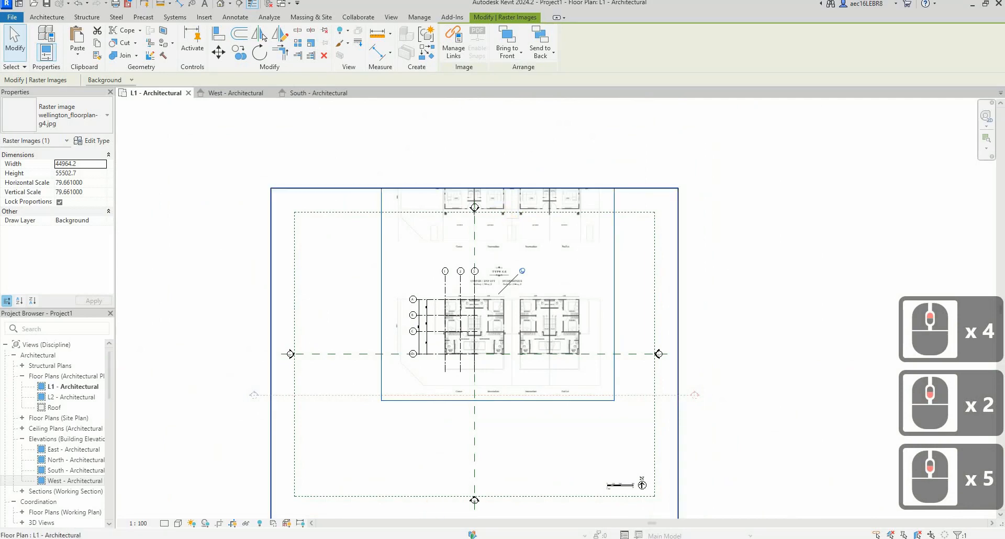
mouse_move(472, 534)
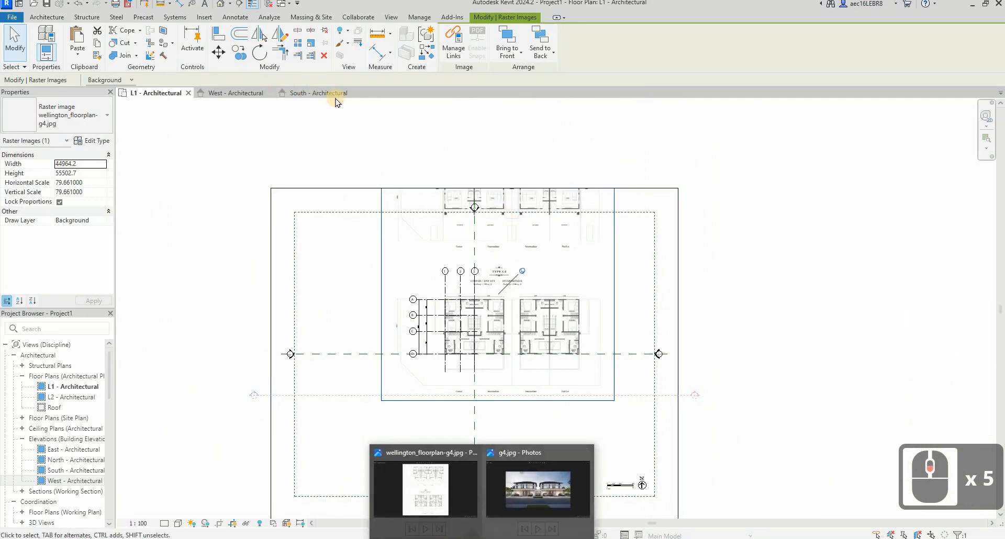
click(189, 327)
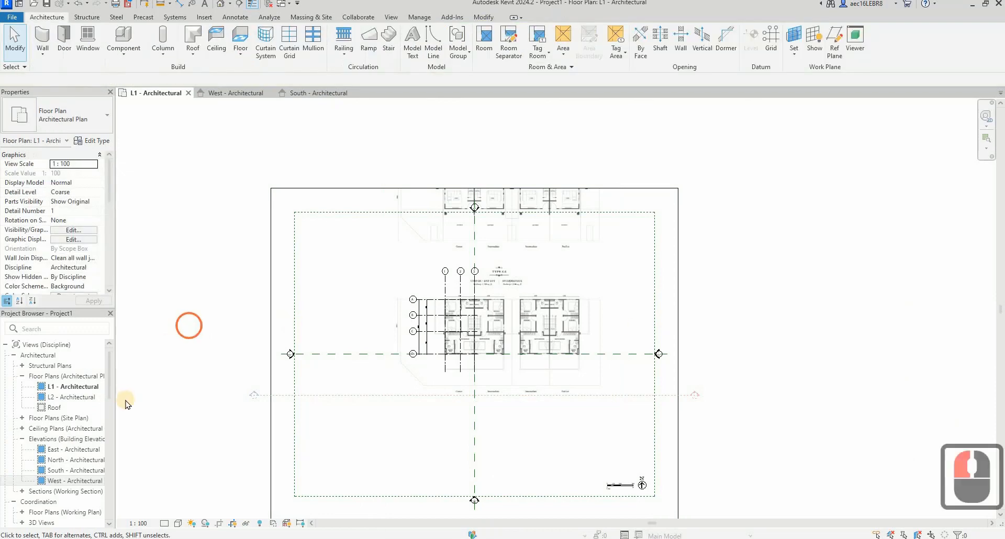
double_click(50, 410)
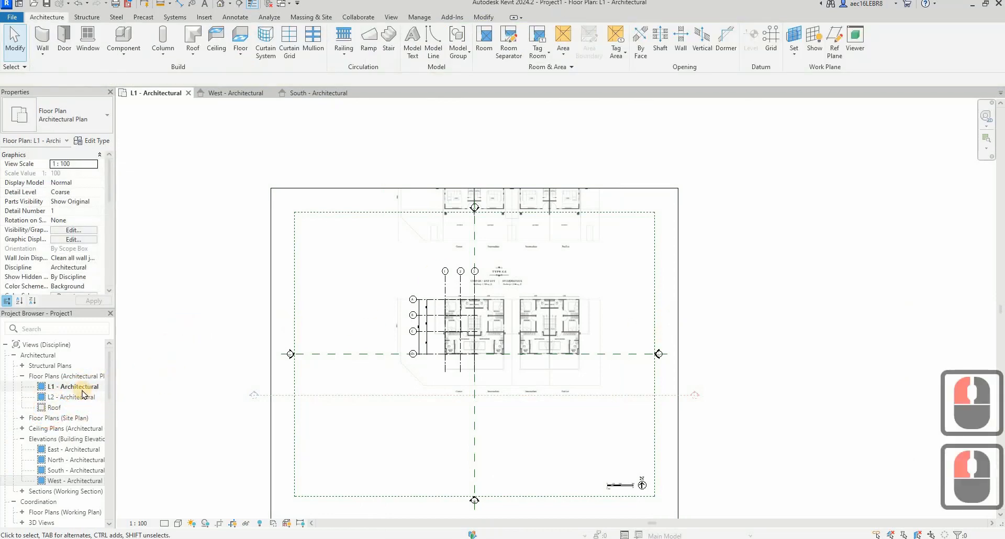
click(198, 294)
key(Escape)
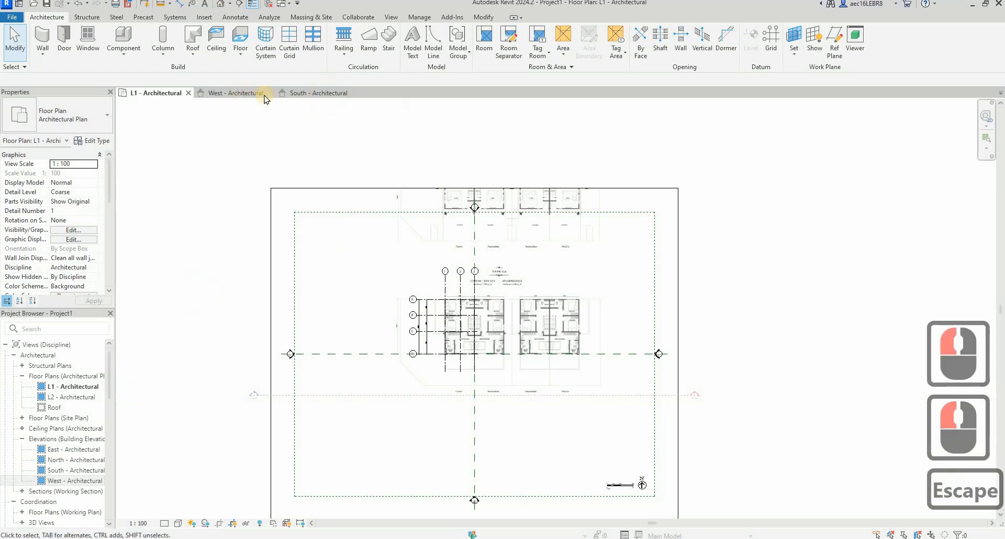
Return to the South elevation and examine the Roof, L1 and GF level heads and the L1 level's properties.
click(318, 92)
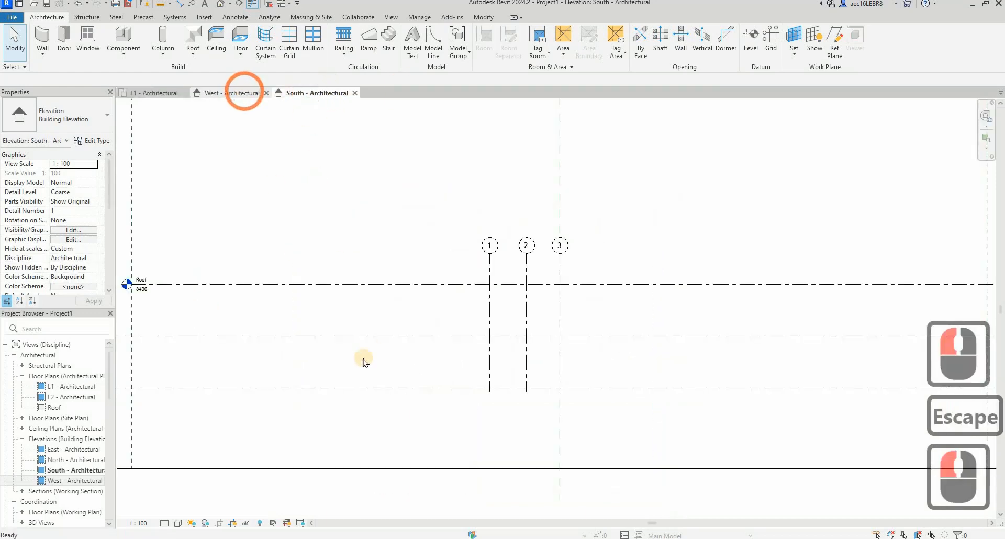
scroll(359, 354, down, 3)
click(809, 346)
scroll(775, 348, up, 8)
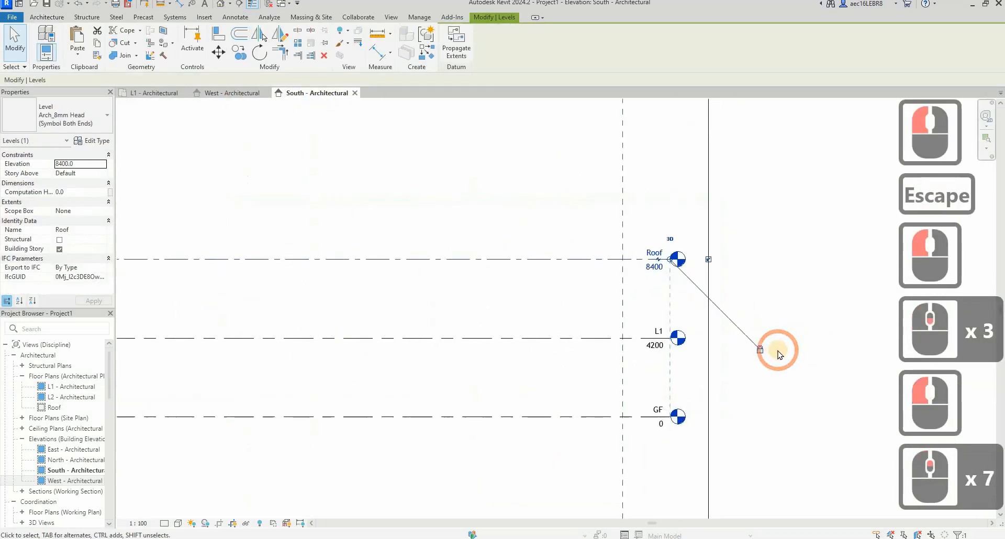
key(Escape)
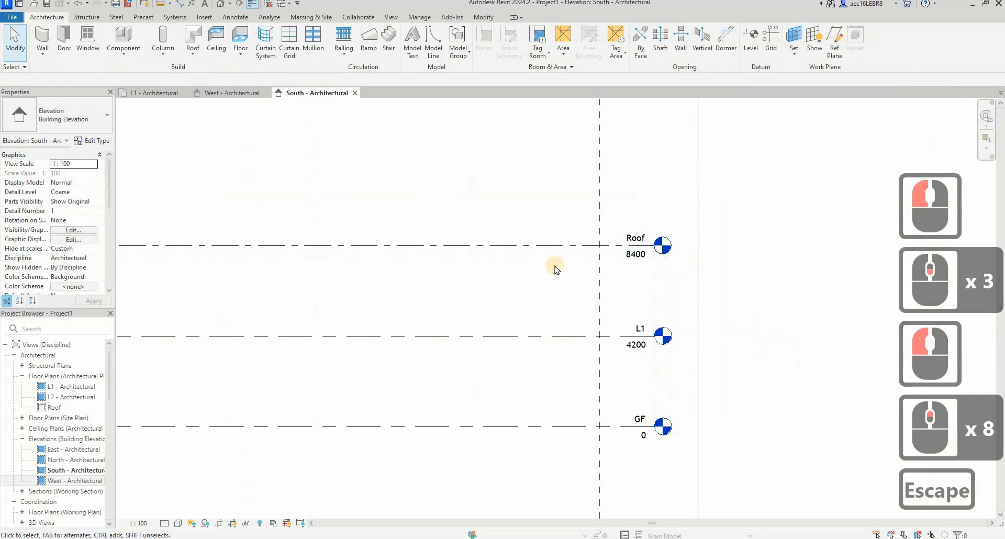
click(535, 337)
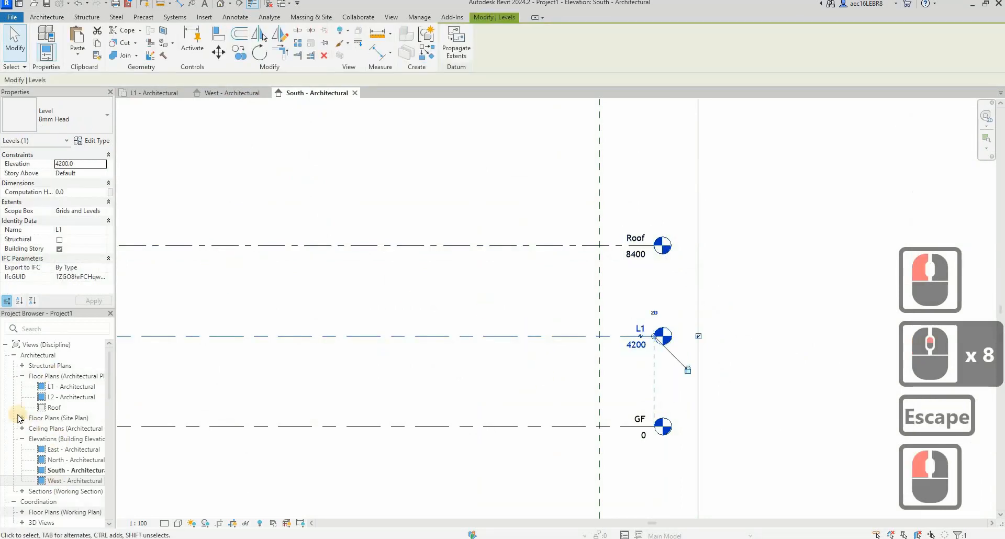
Look through the project's views by discipline, expanding Floor Plans (Site Plan) and collapsing the Architectural group.
click(21, 418)
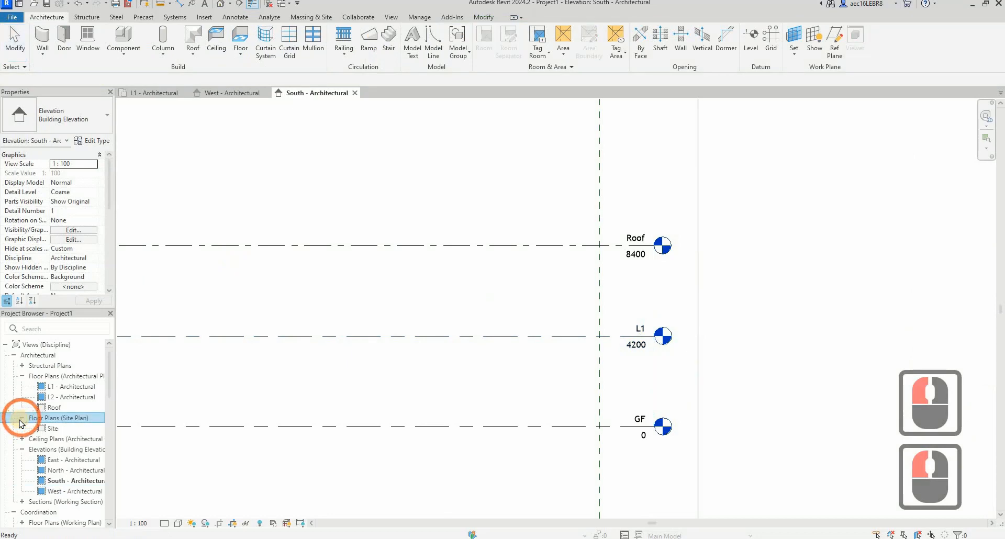
scroll(26, 454, down, 3)
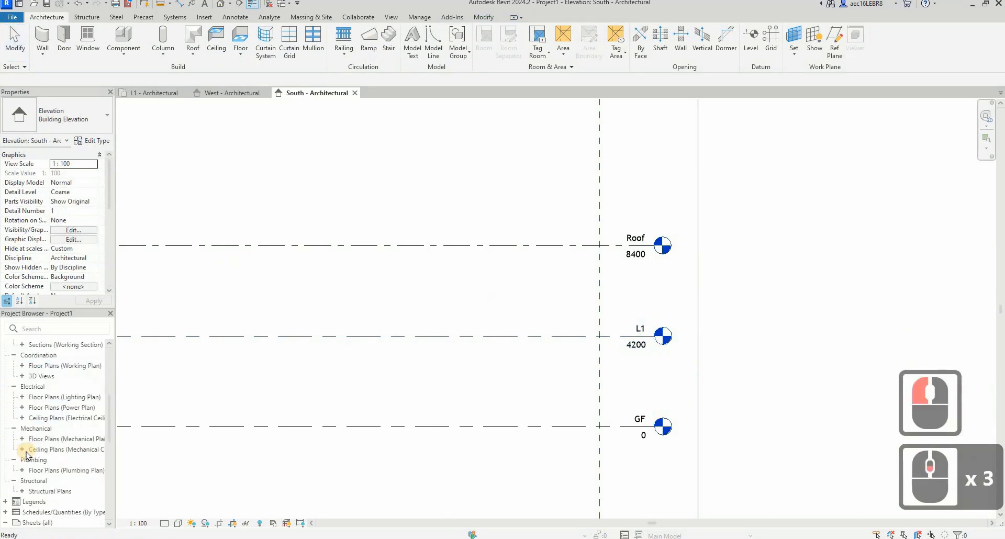
scroll(27, 454, down, 2)
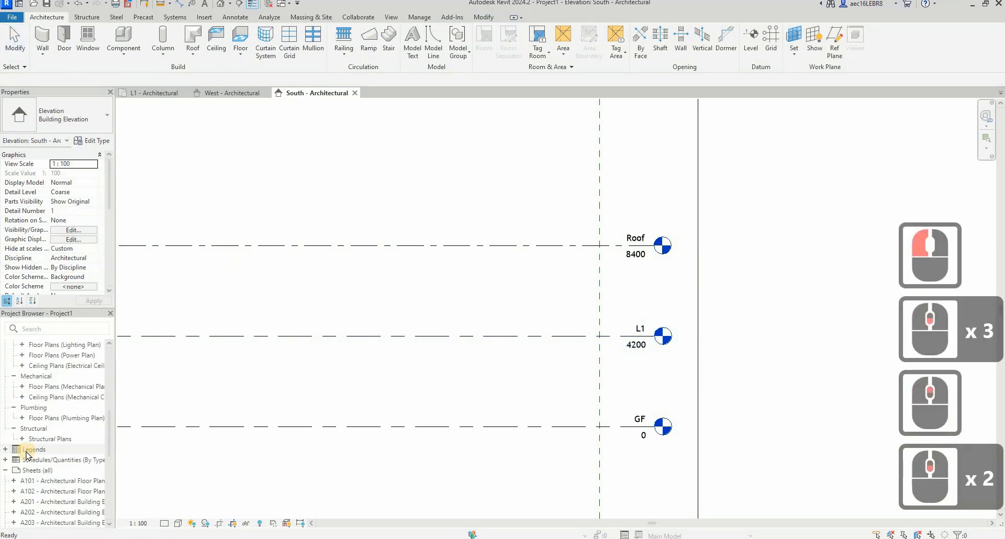
scroll(25, 453, up, 7)
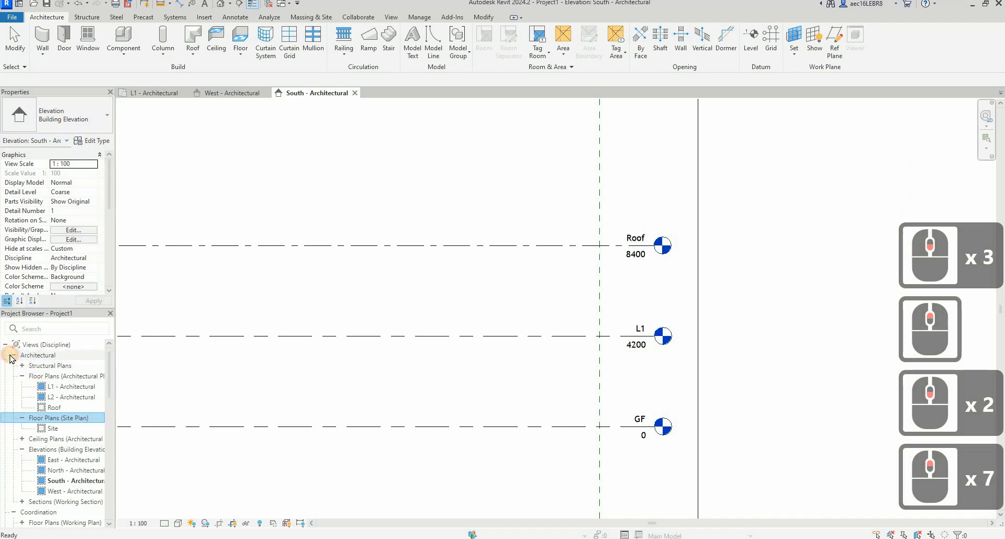
click(11, 356)
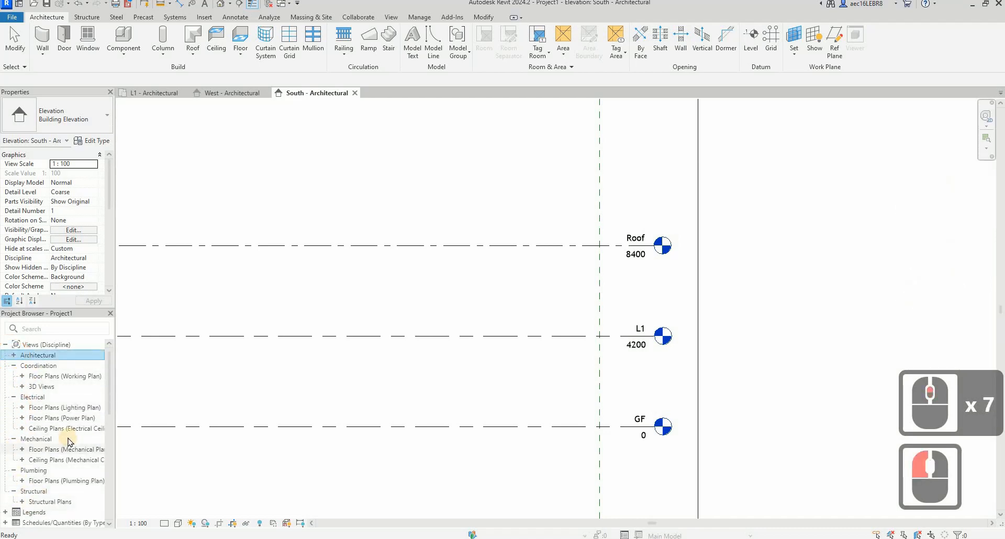
scroll(68, 442, down, 3)
scroll(67, 434, up, 7)
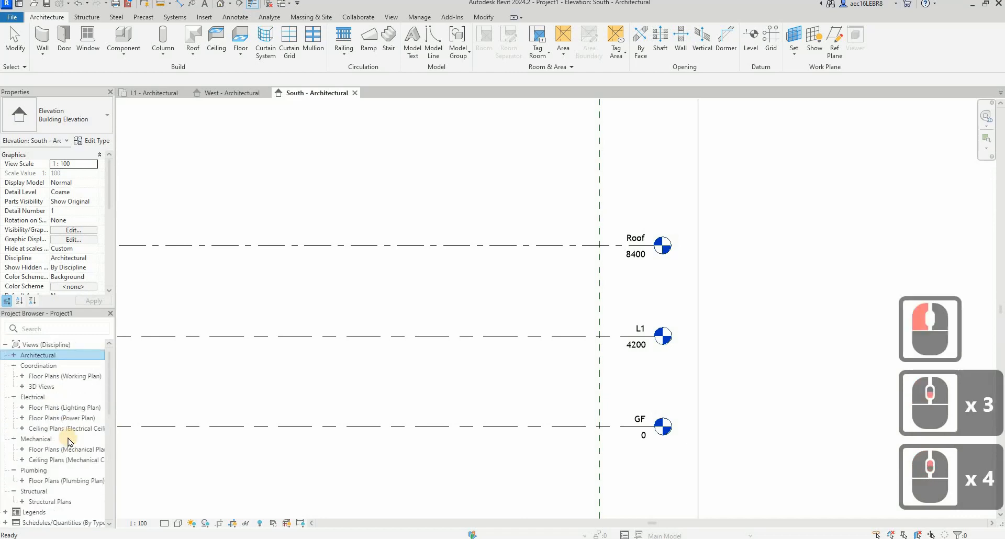
Set the Project Browser organization scheme for views to "all" instead of Discipline.
click(196, 284)
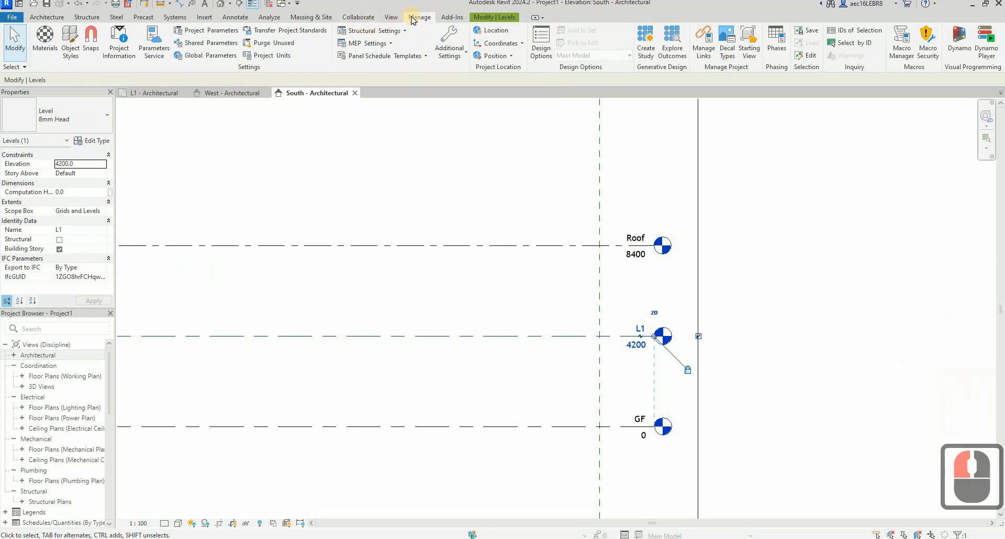
click(389, 17)
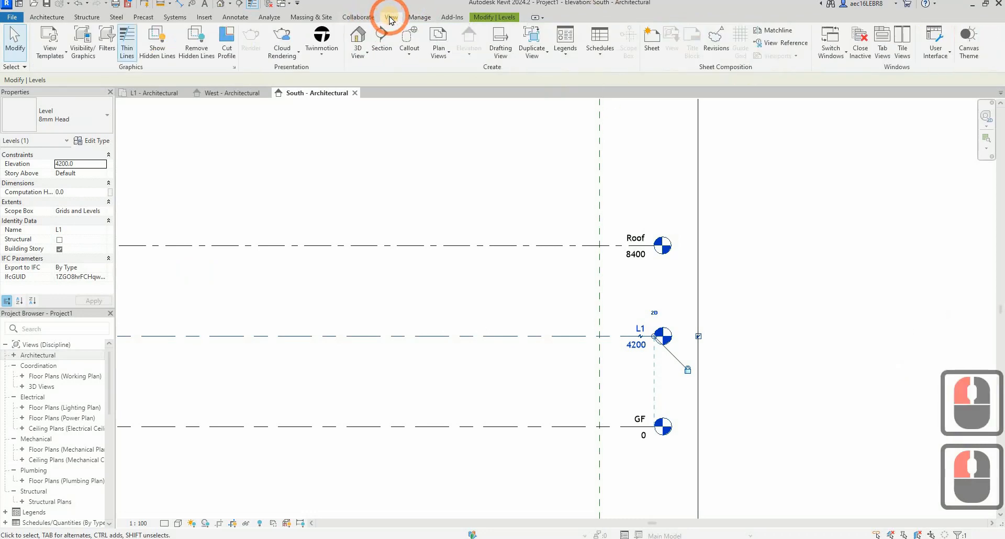
click(936, 52)
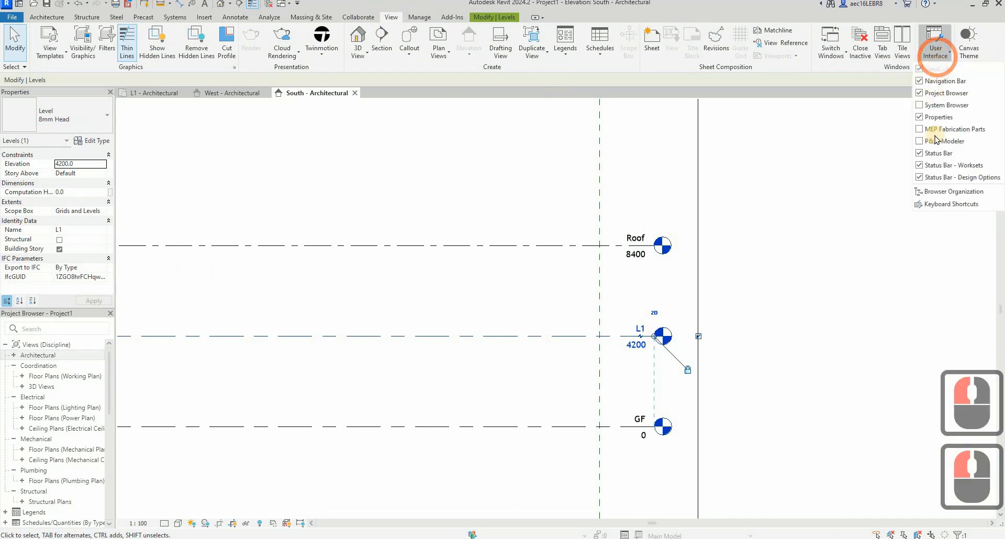
click(937, 192)
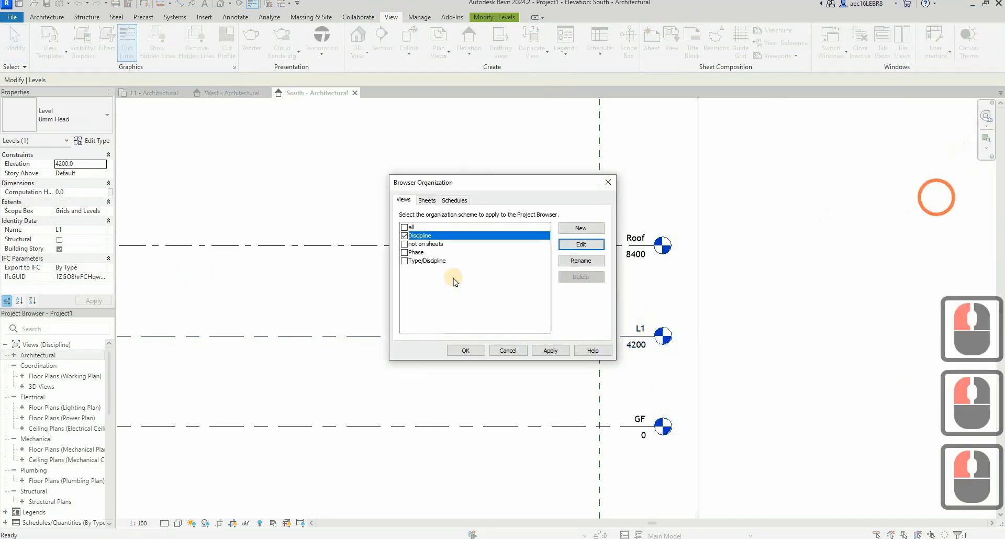
click(404, 227)
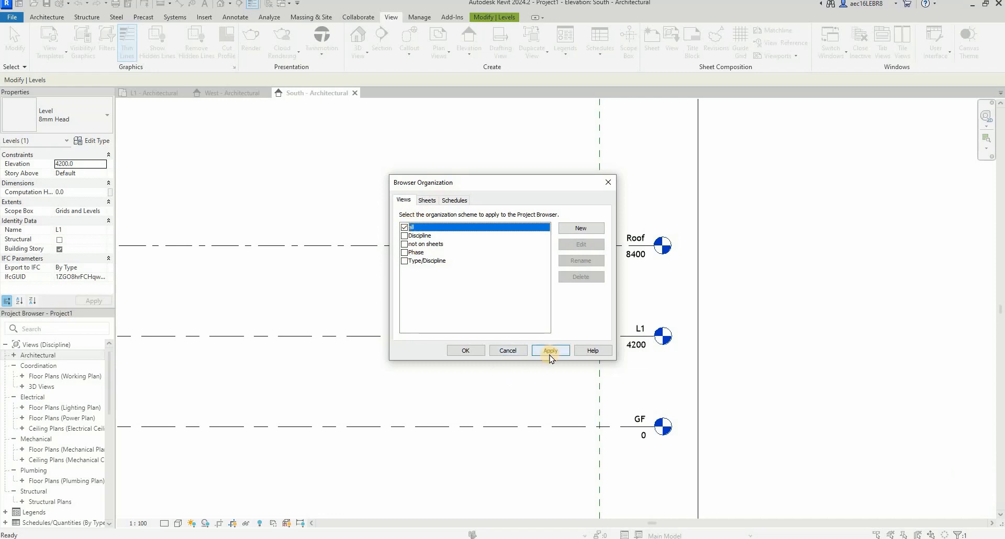
double_click(482, 351)
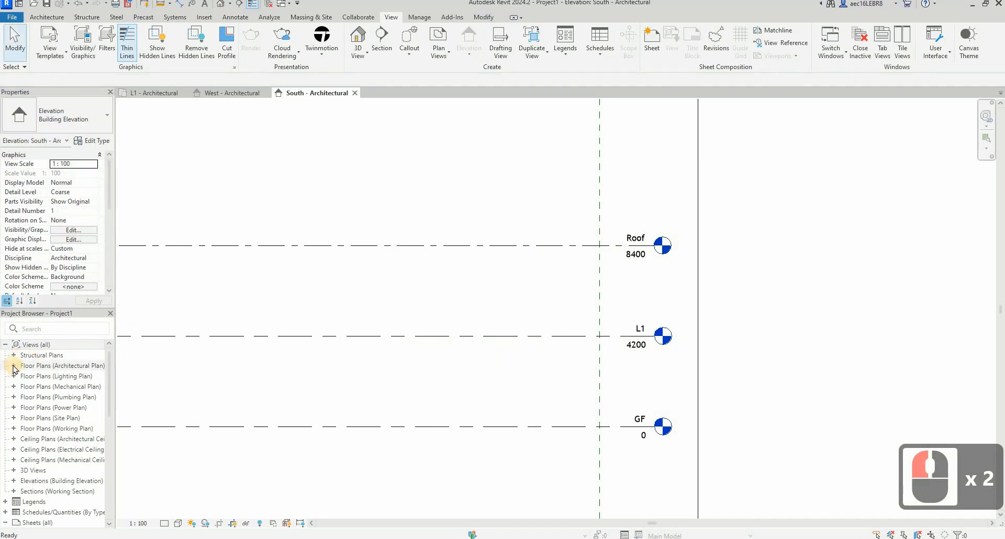
Expand the Structural Plans group and all the Floor Plans groups, from Architectural Plan to Working Plan, to examine their views.
click(14, 355)
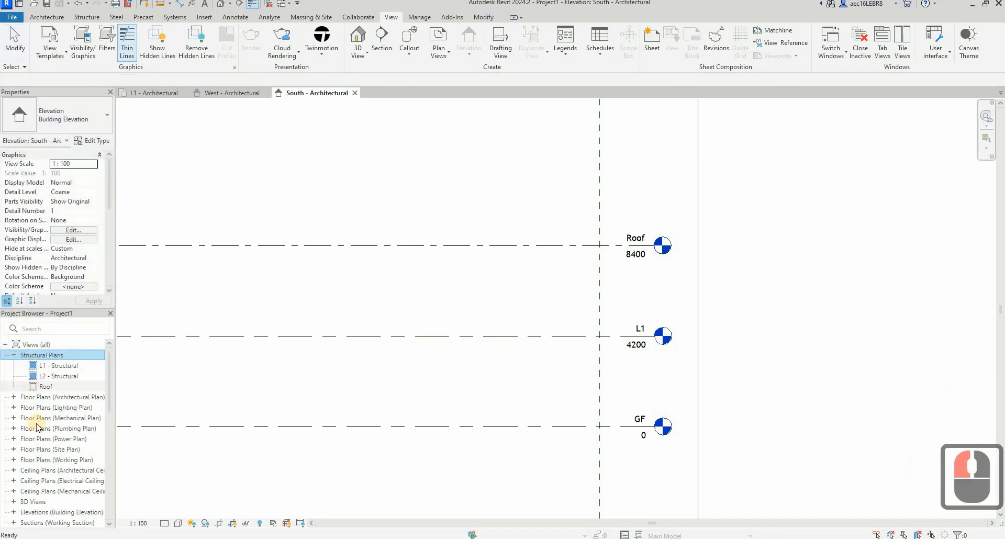
click(14, 398)
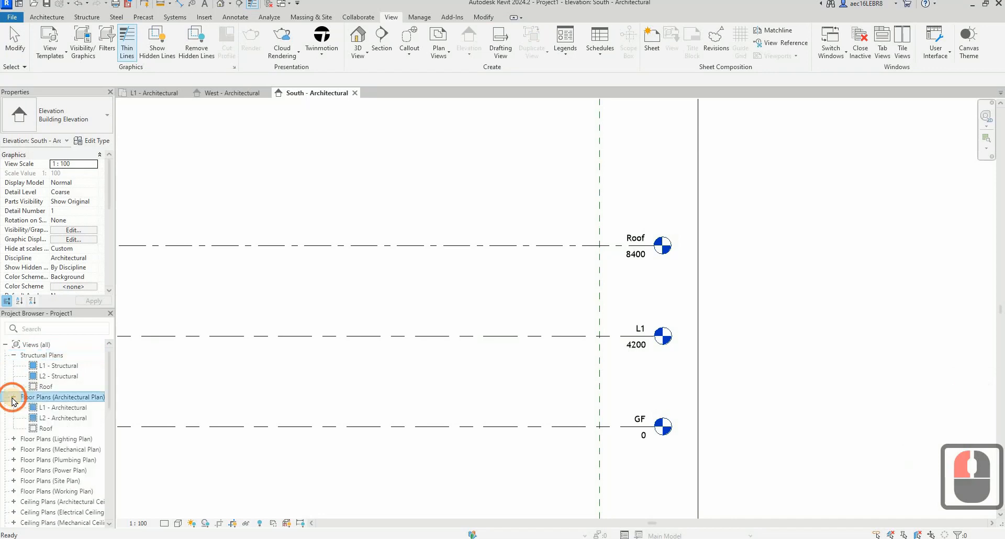
click(13, 439)
scroll(11, 419, down, 4)
scroll(10, 390, down, 2)
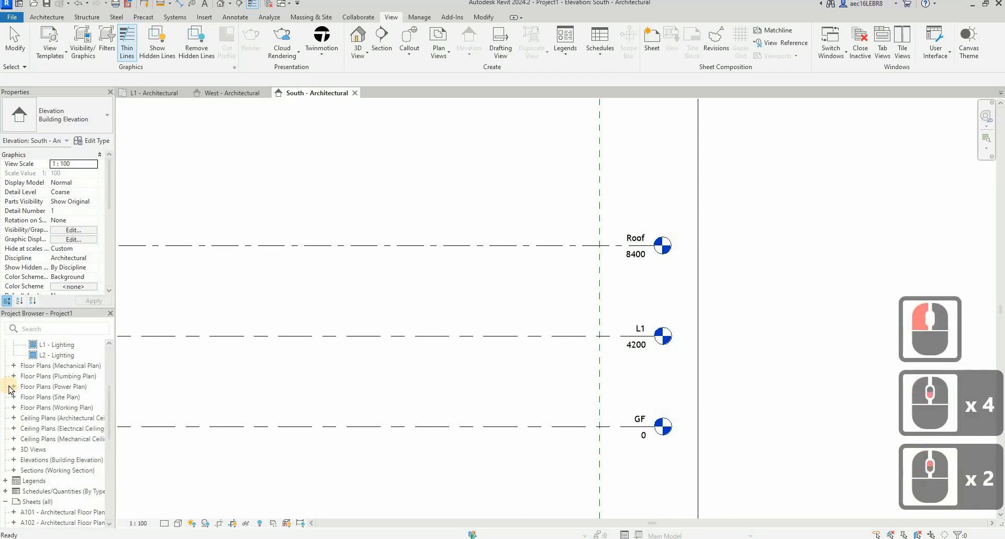
click(13, 366)
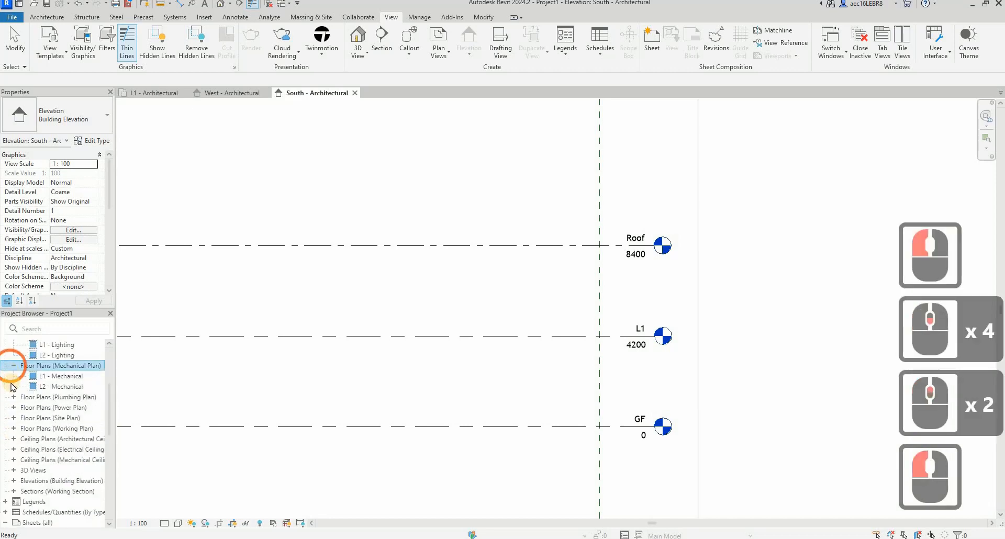
click(13, 398)
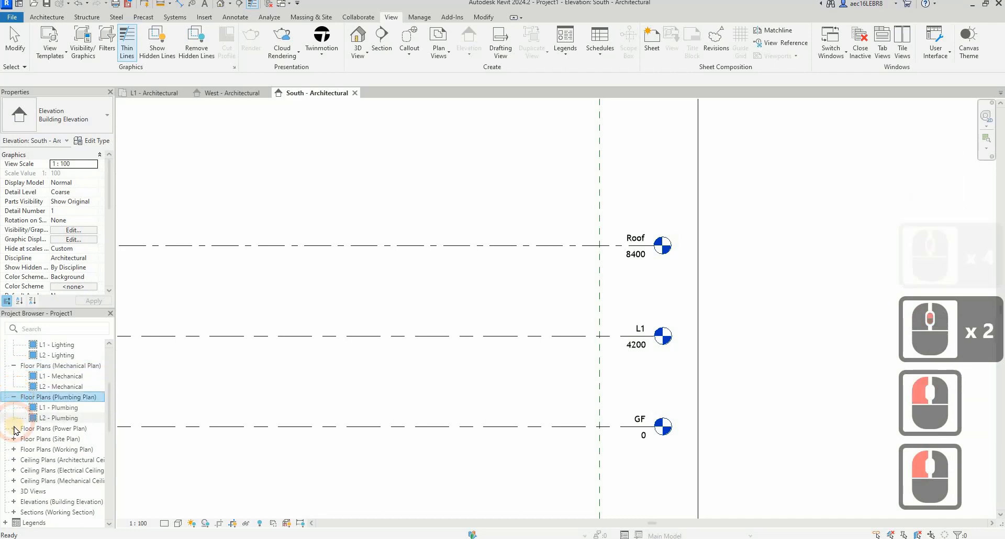
click(14, 429)
click(14, 460)
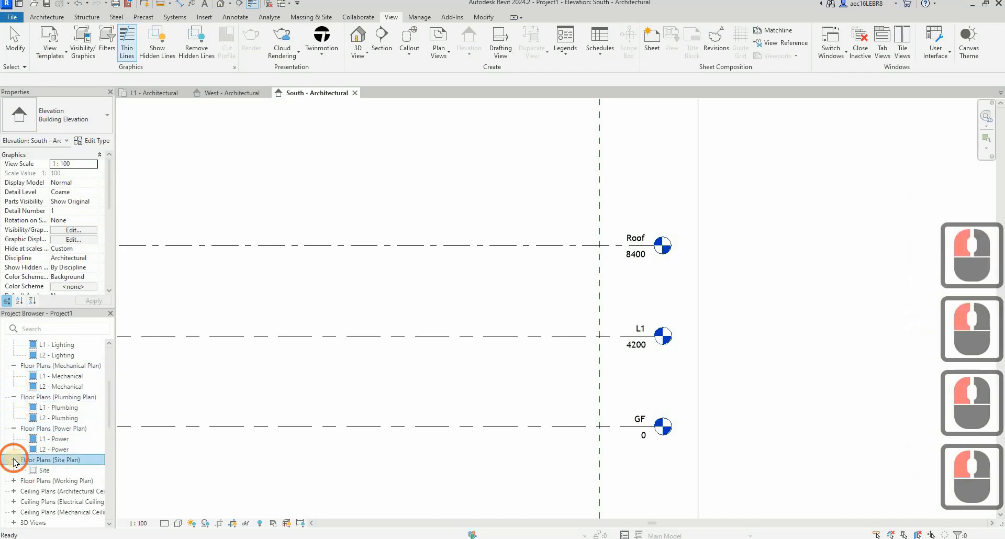
scroll(12, 419, down, 2)
click(12, 376)
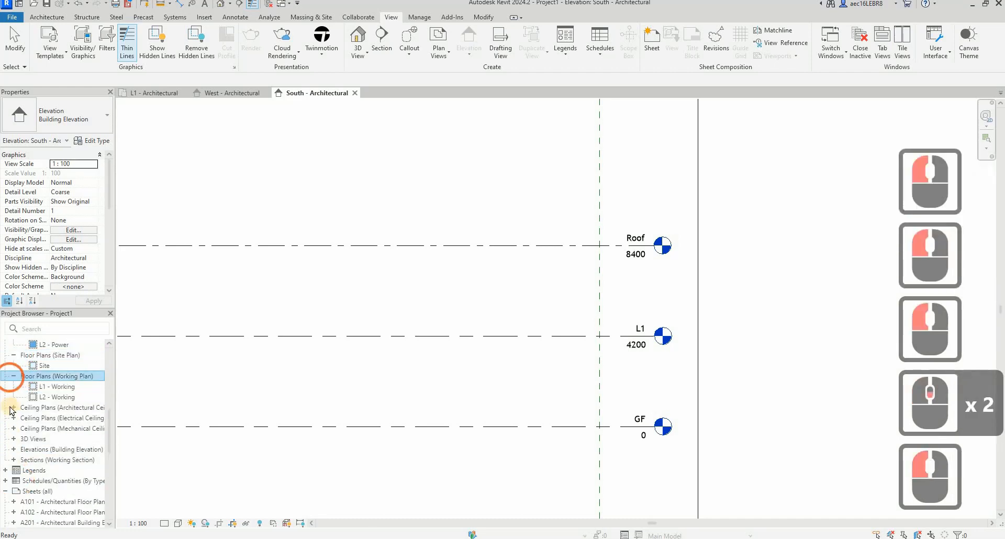
Expand the Ceiling Plans, Elevations and Sections groups and look through the rest of the project's views and sheets.
click(14, 408)
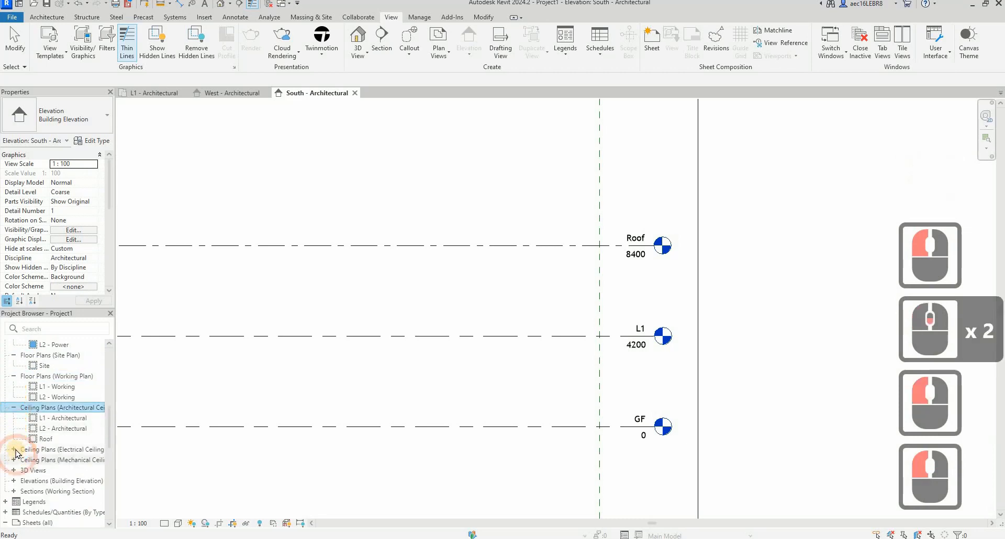
click(14, 449)
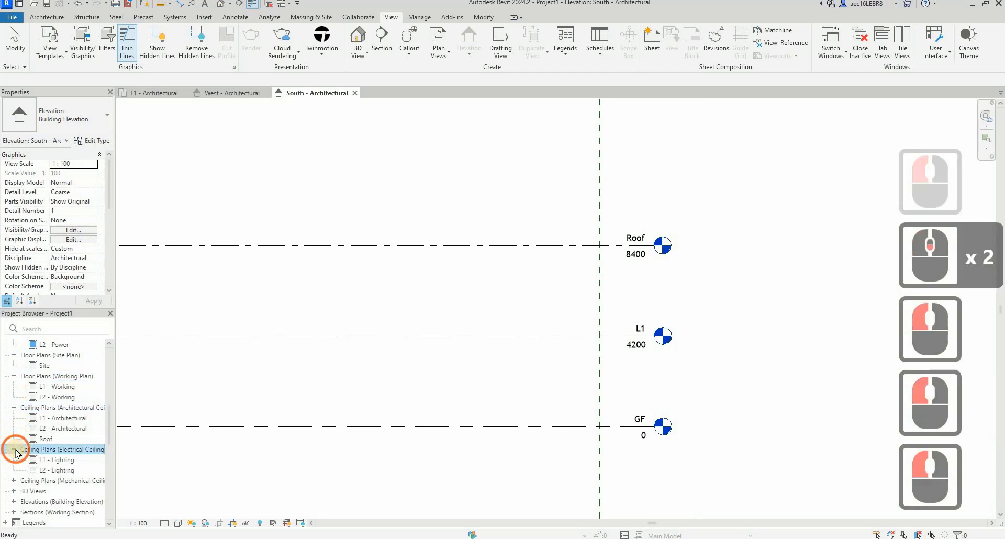
click(13, 480)
scroll(13, 424, down, 2)
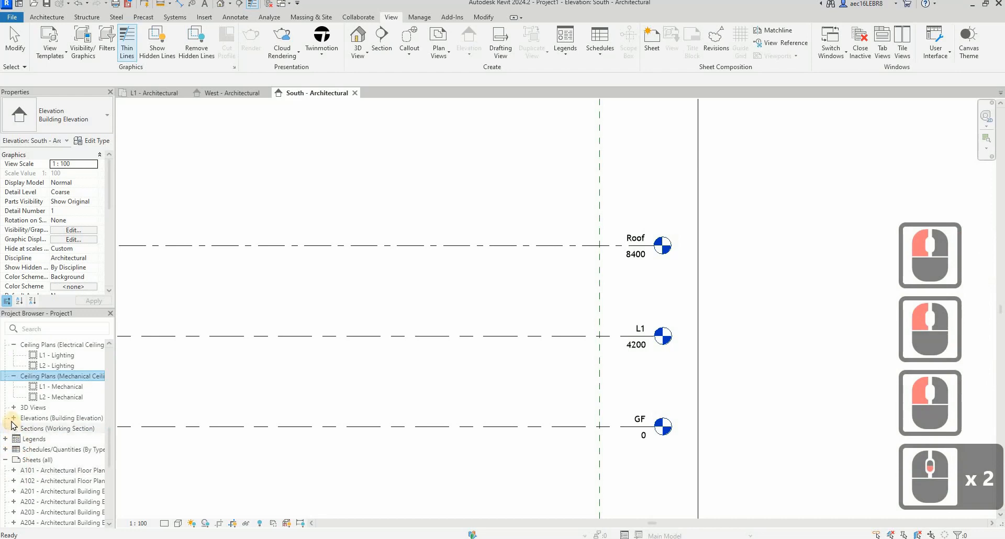
click(13, 418)
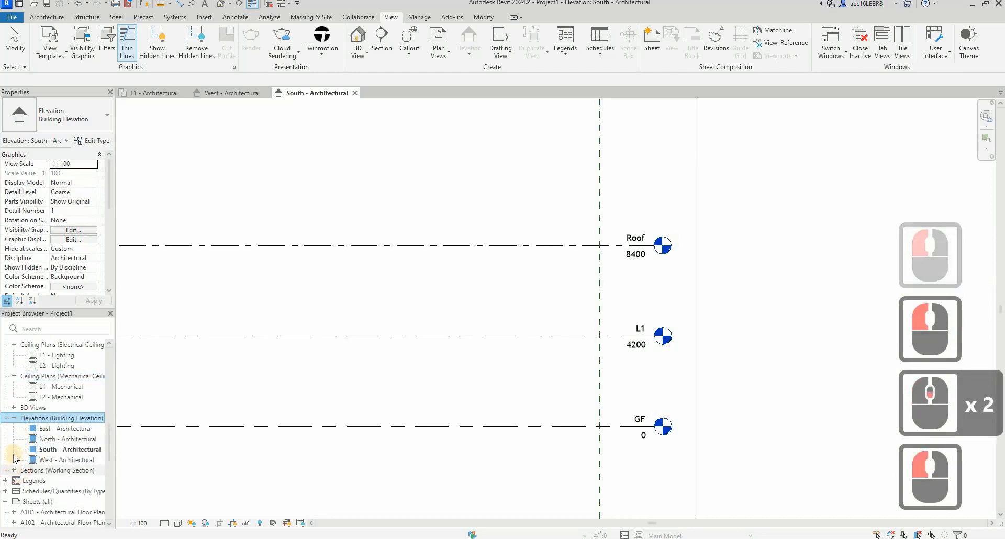
click(14, 470)
scroll(14, 485, down, 2)
scroll(13, 483, down, 4)
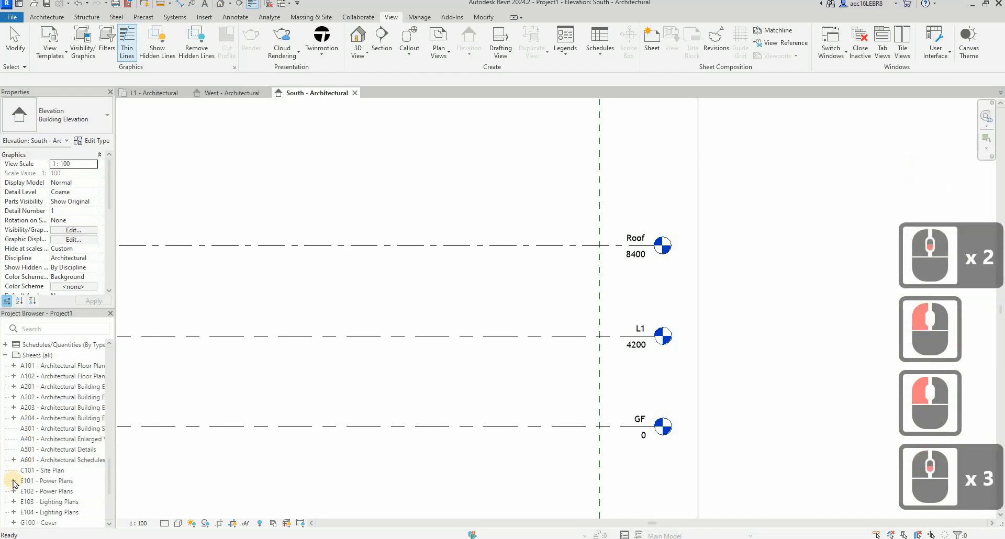
scroll(13, 482, up, 20)
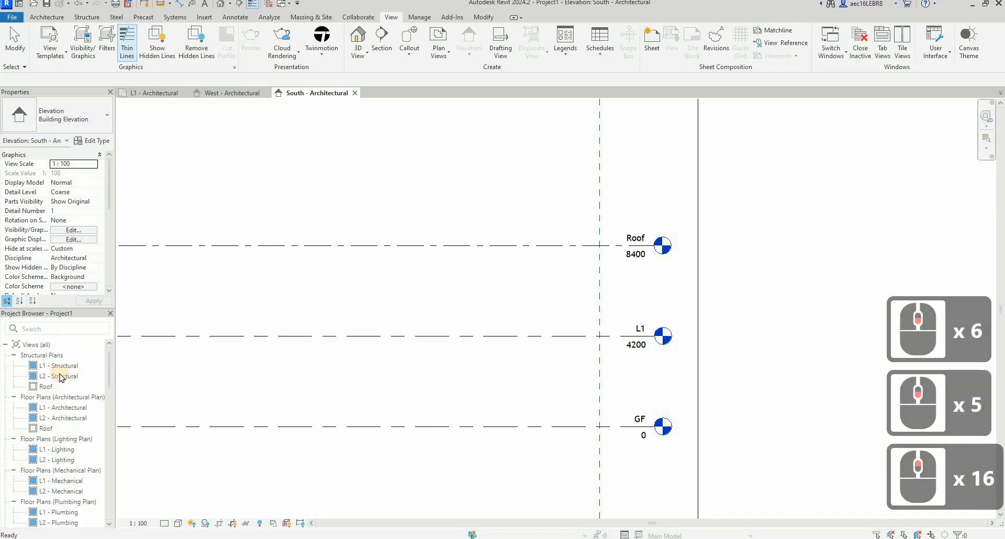
Examine the plan types offered for a new floor plan, and leave without creating a view.
click(67, 410)
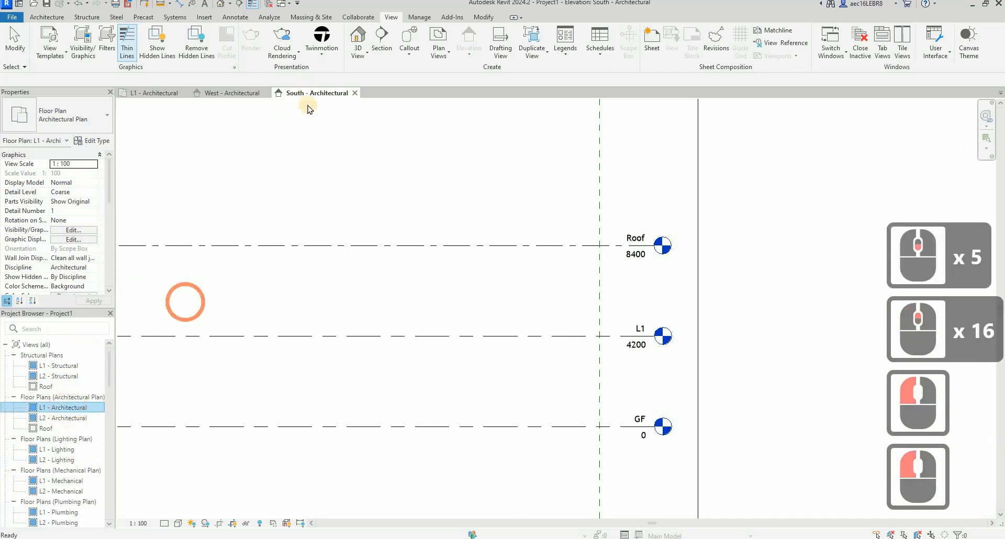
key(Escape)
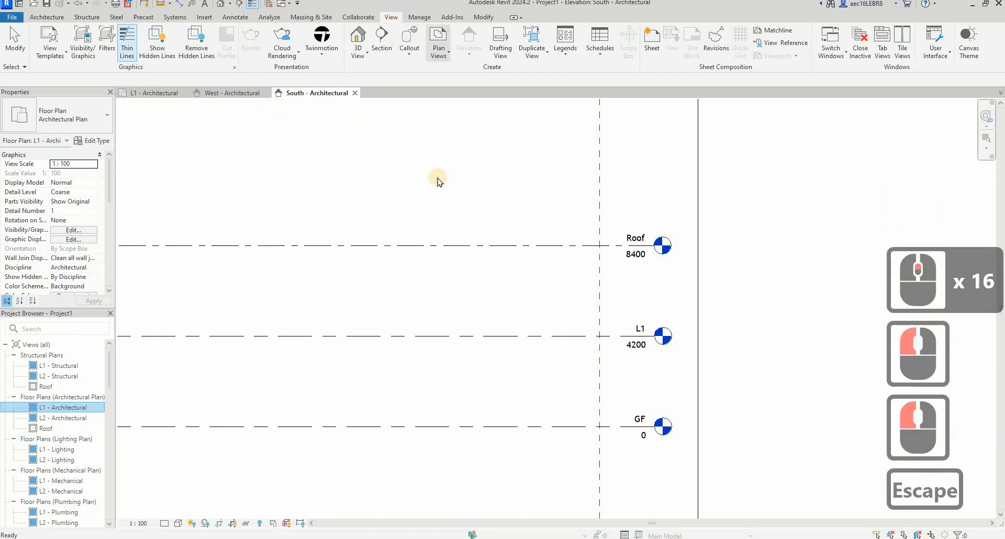
click(438, 46)
click(460, 135)
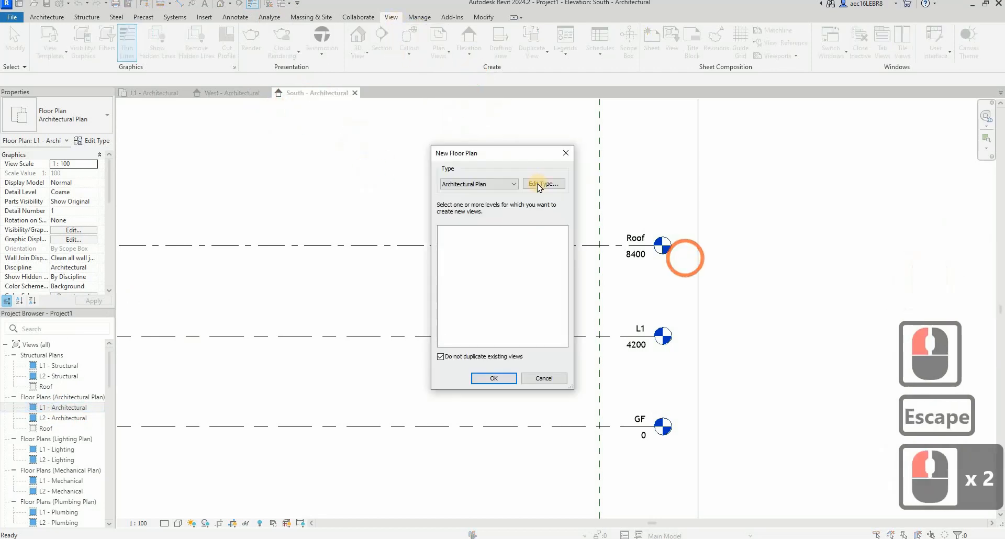
click(509, 183)
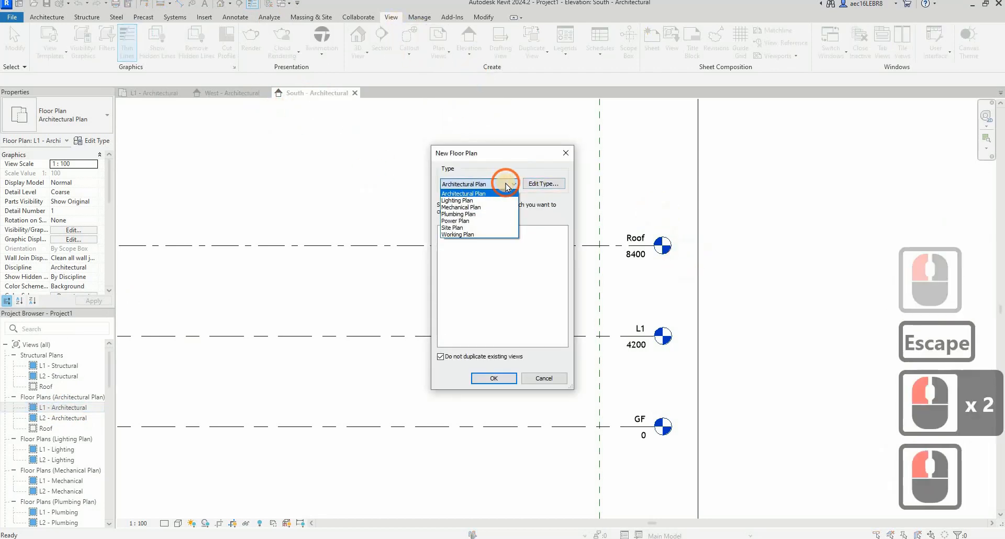
click(564, 154)
click(565, 154)
Open the L1 - Architectural floor plan and rename the view as GF.
click(86, 408)
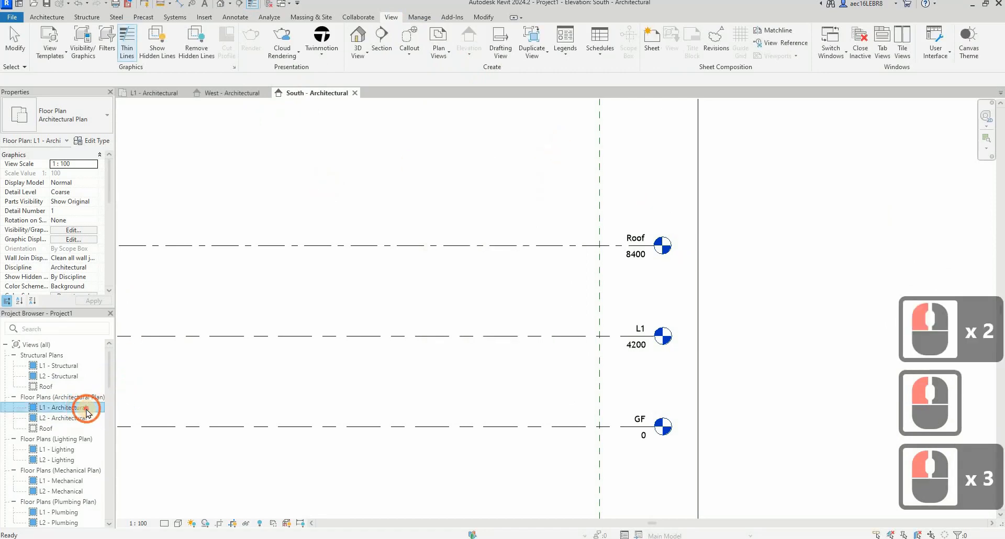
double_click(86, 408)
click(272, 400)
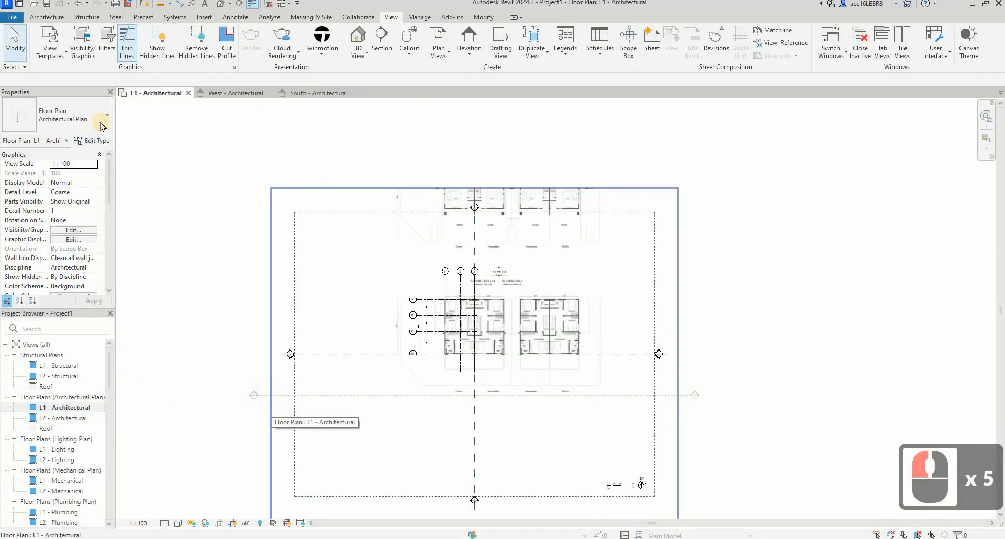
scroll(94, 211, down, 3)
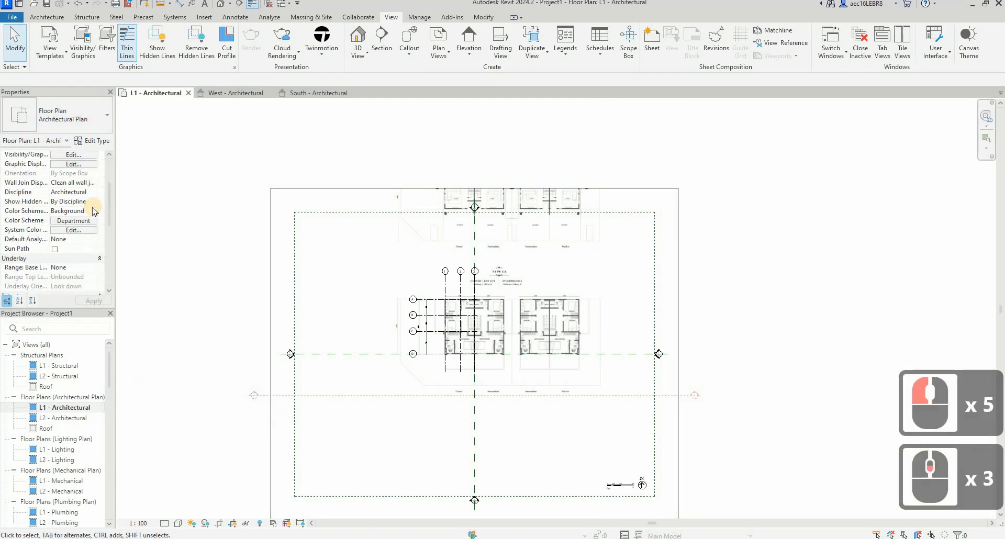
scroll(94, 211, down, 6)
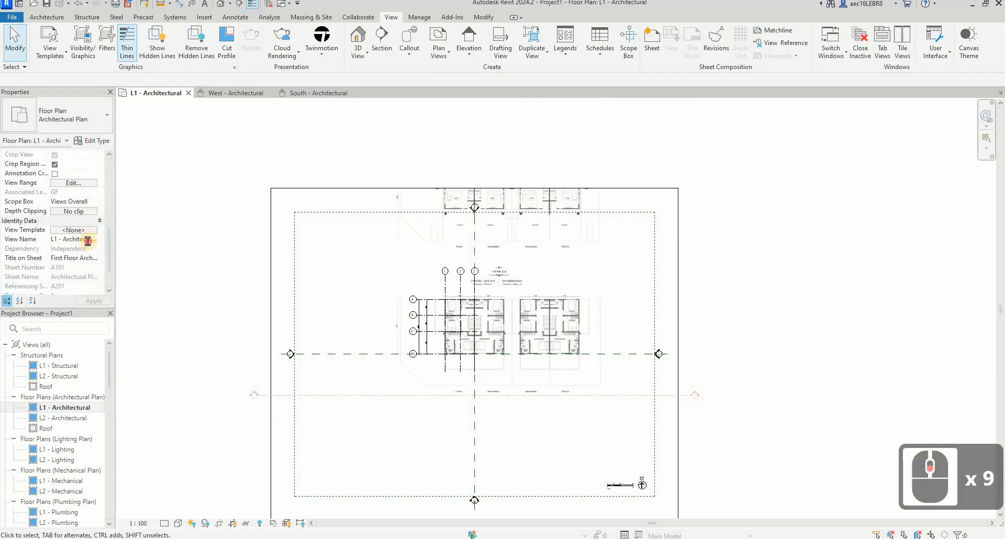
click(65, 239)
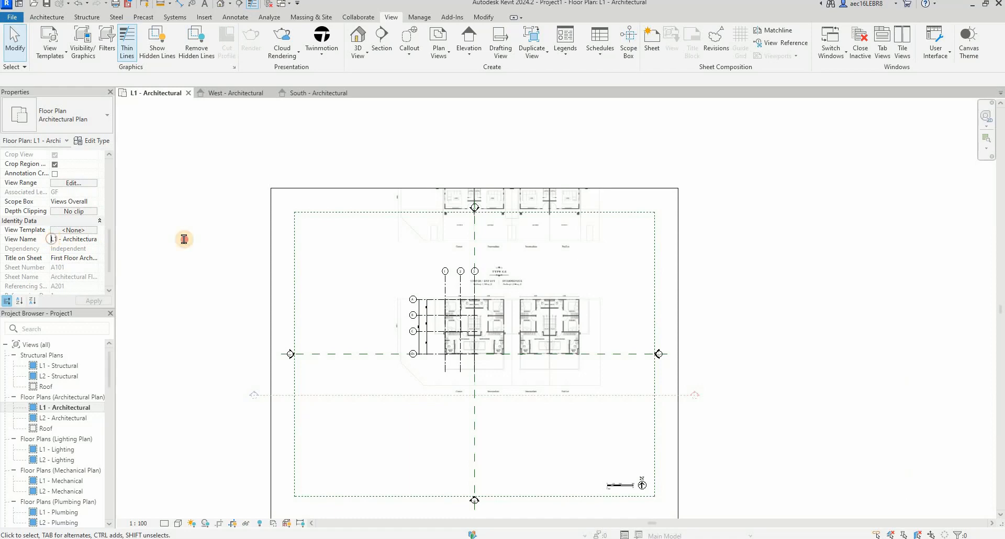
double_click(79, 238)
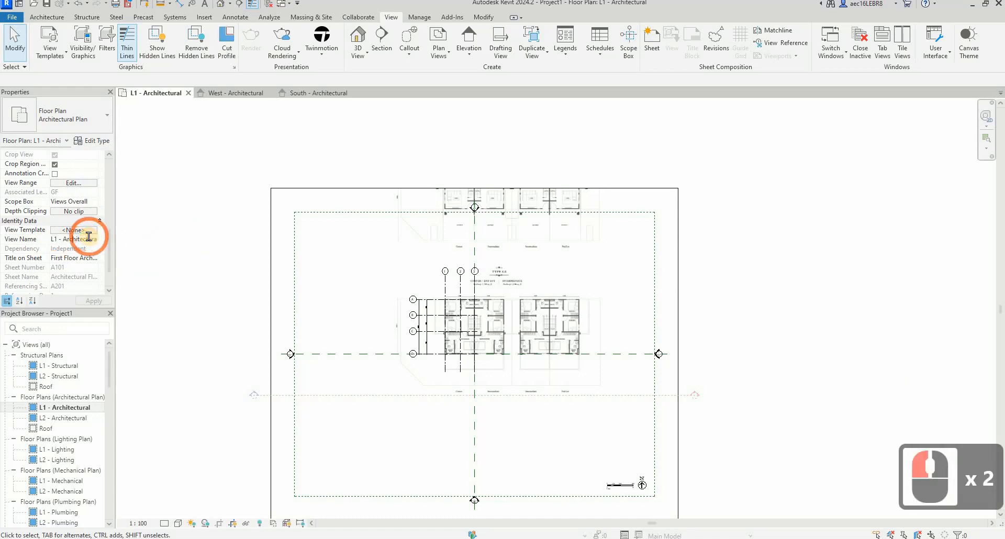
key(ctrl+a)
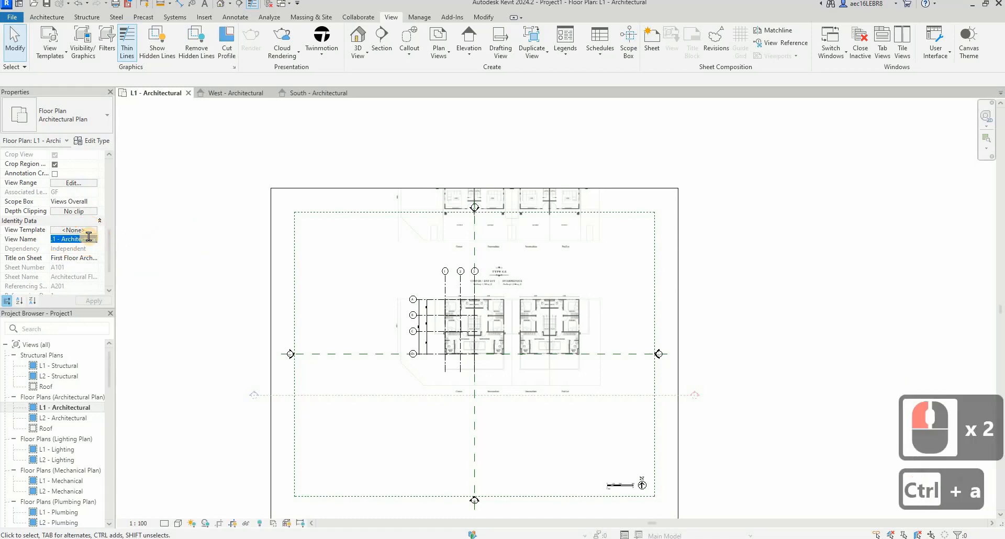
text(GF)
click(155, 222)
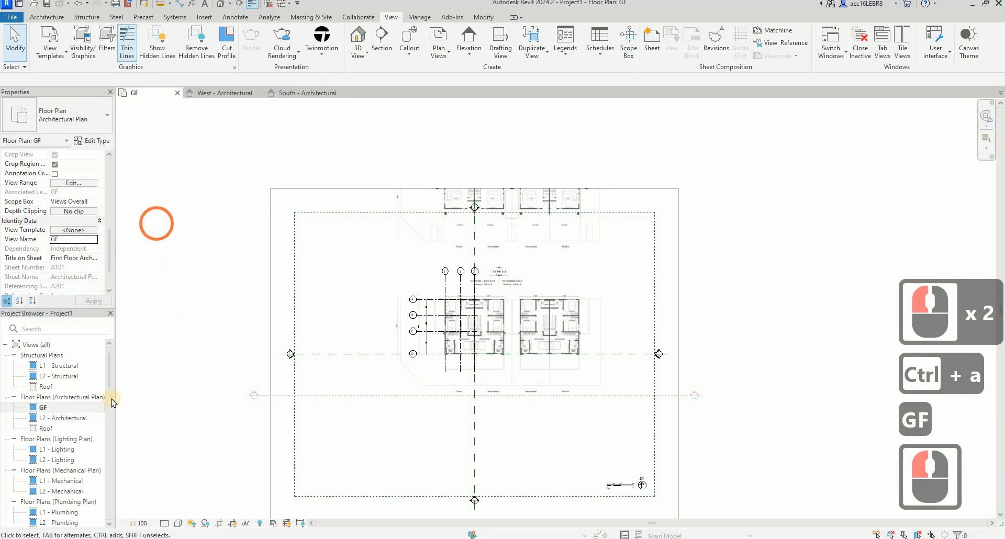
Open the L2 - Architectural floor plan and rename the view as L1.
triple_click(77, 419)
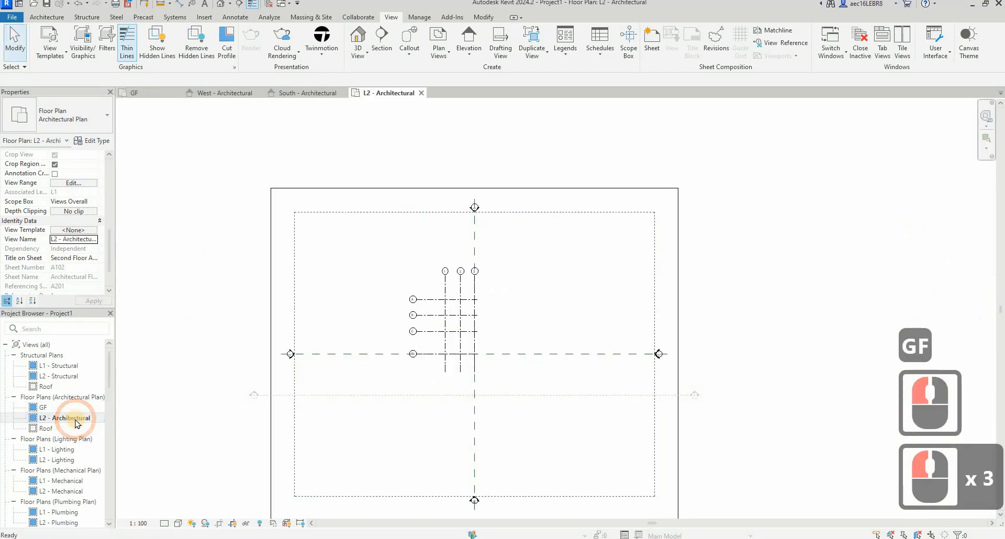
right_click(75, 420)
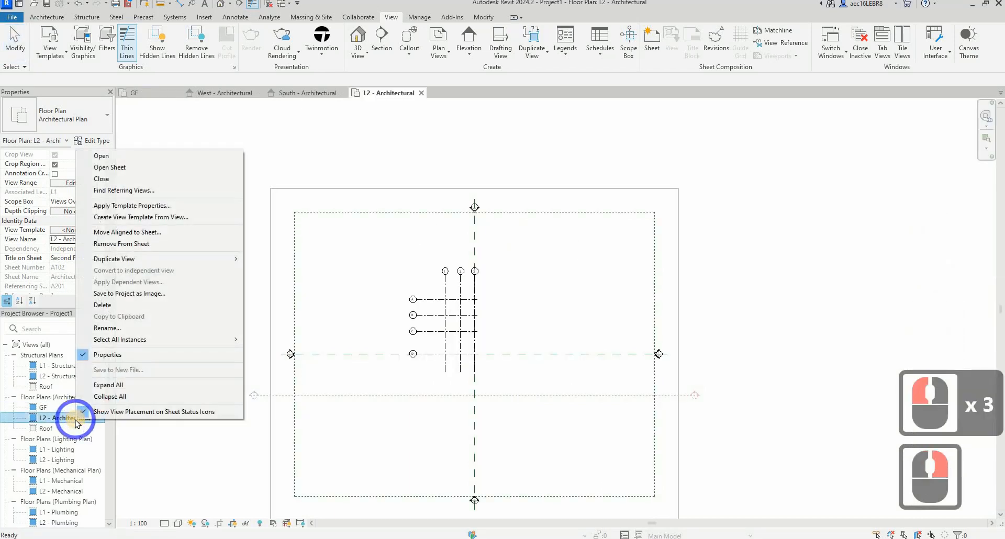
click(119, 330)
text(L1)
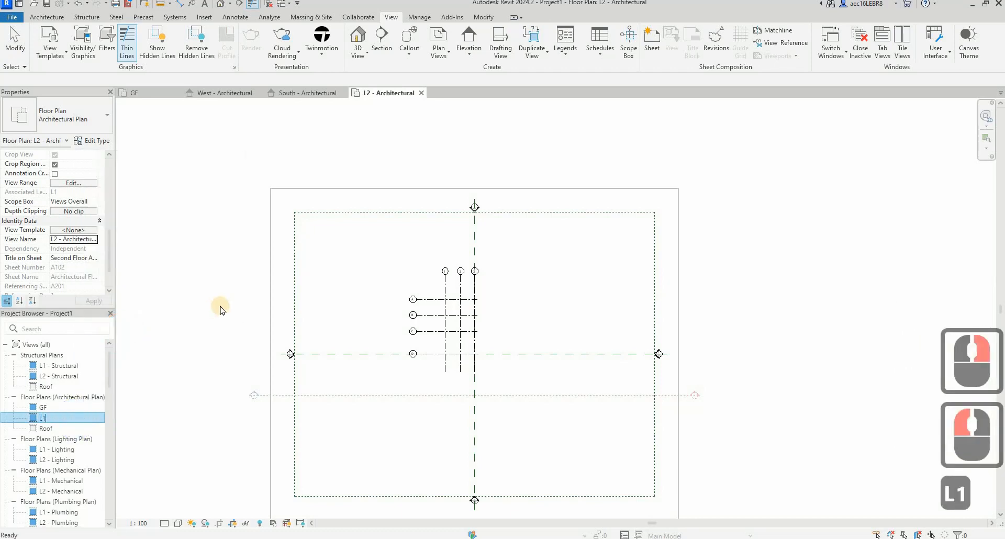
click(219, 309)
key(Escape)
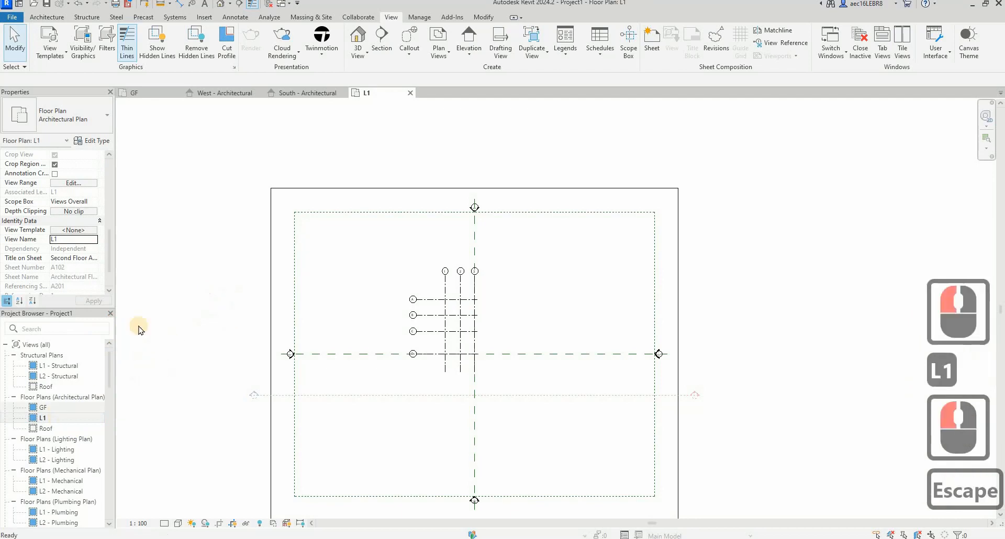
key(Escape)
Open the GF floor plan and examine the wellington_floorplan-g4.jpg underlay against the grids and the view's crop boundary.
double_click(42, 408)
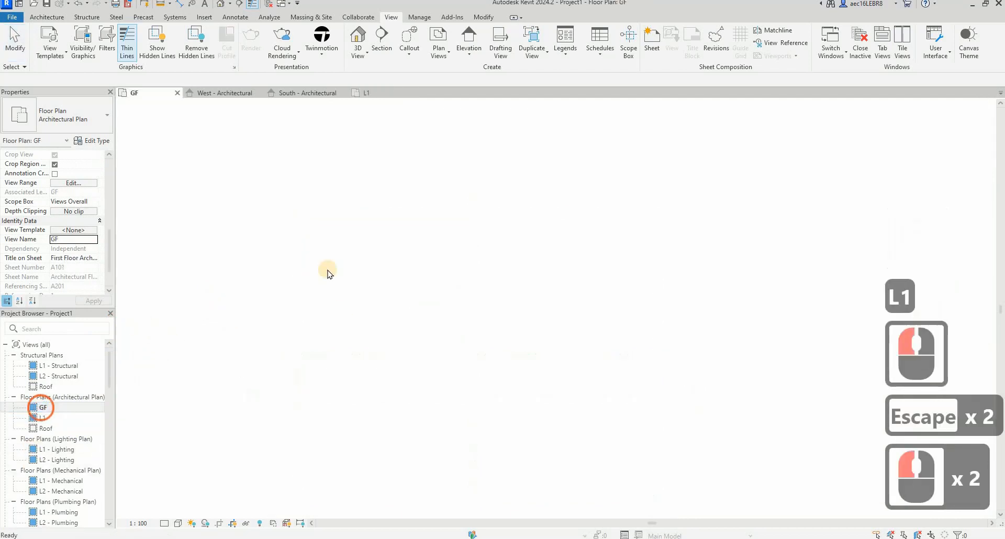
click(541, 310)
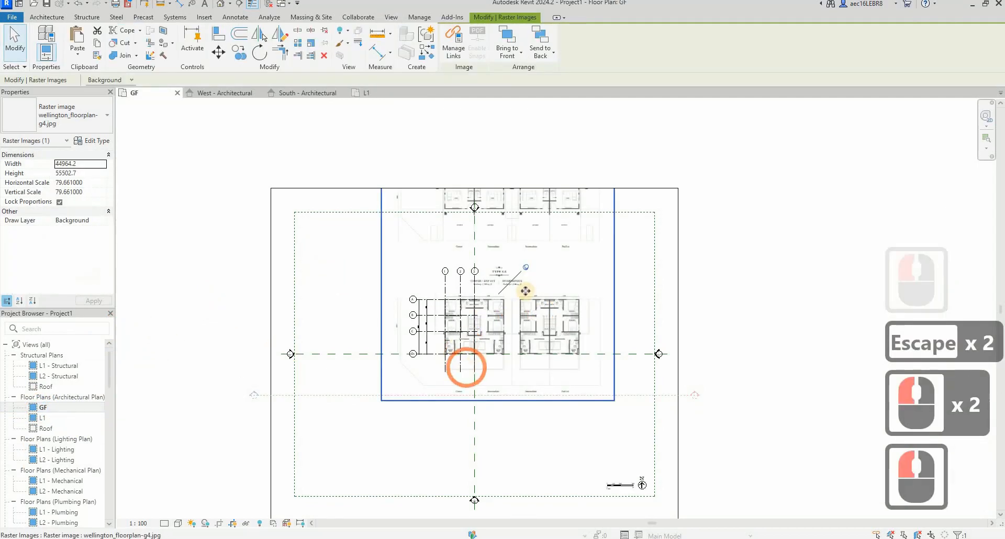
scroll(466, 367, down, 1)
click(623, 212)
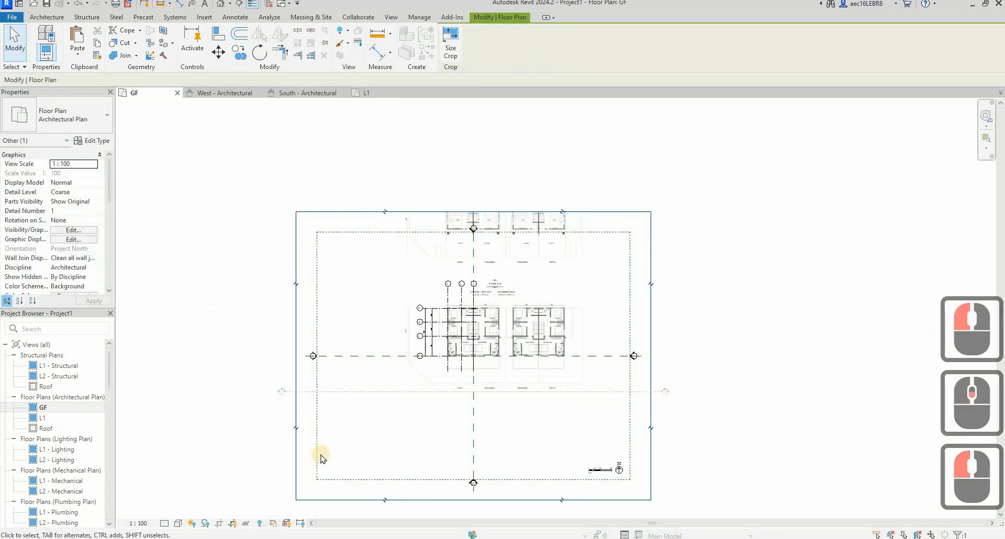
click(479, 333)
scroll(511, 294, up, 3)
scroll(545, 336, up, 3)
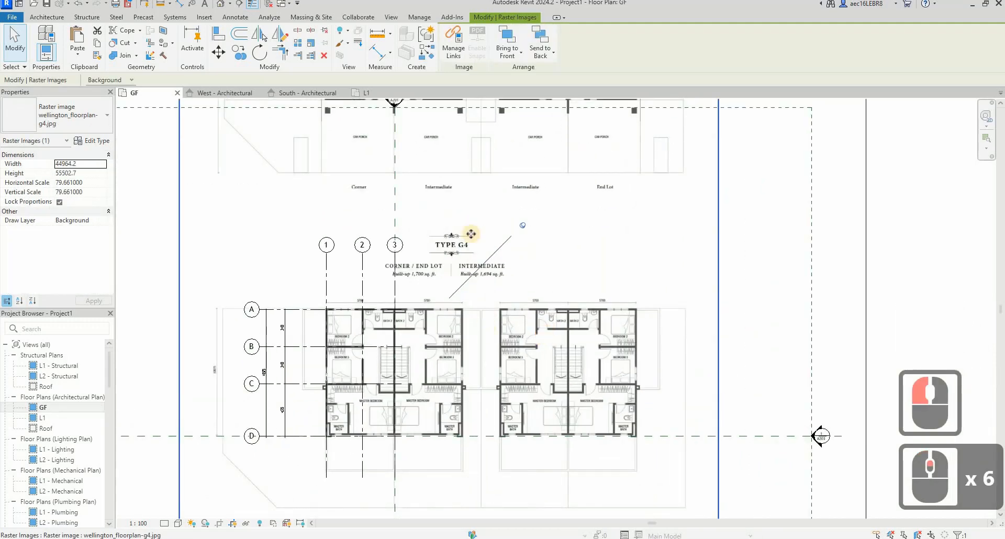
scroll(471, 234, down, 4)
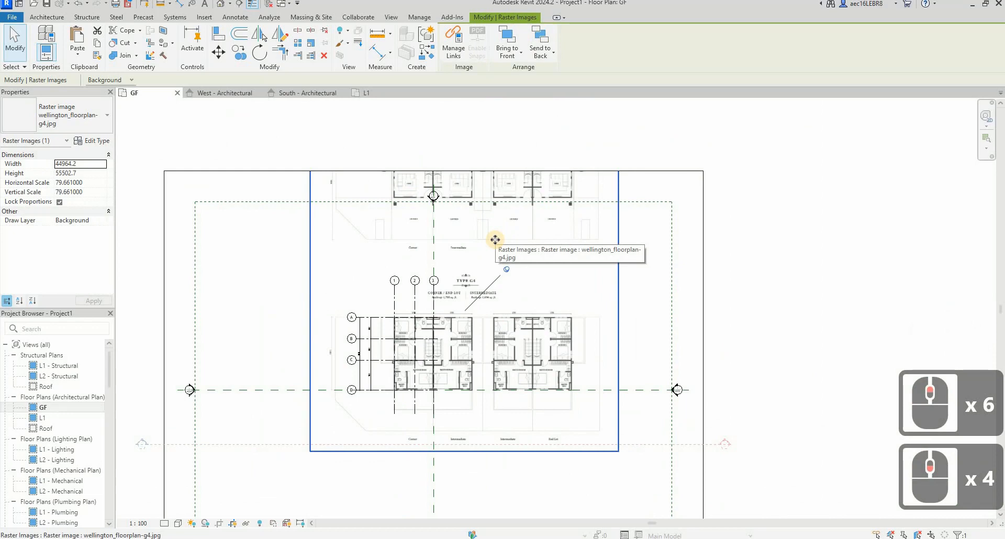
scroll(419, 393, up, 4)
scroll(419, 387, down, 3)
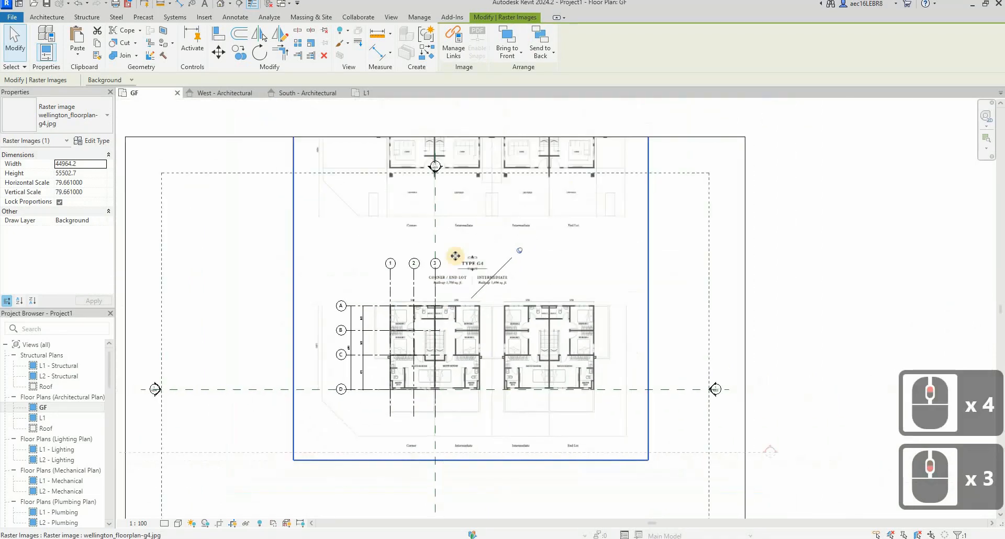
Copy the wellington_floorplan-g4.jpg image from the GF floor plan and paste it into L1 aligned to the current view.
scroll(455, 255, down, 1)
key(Escape)
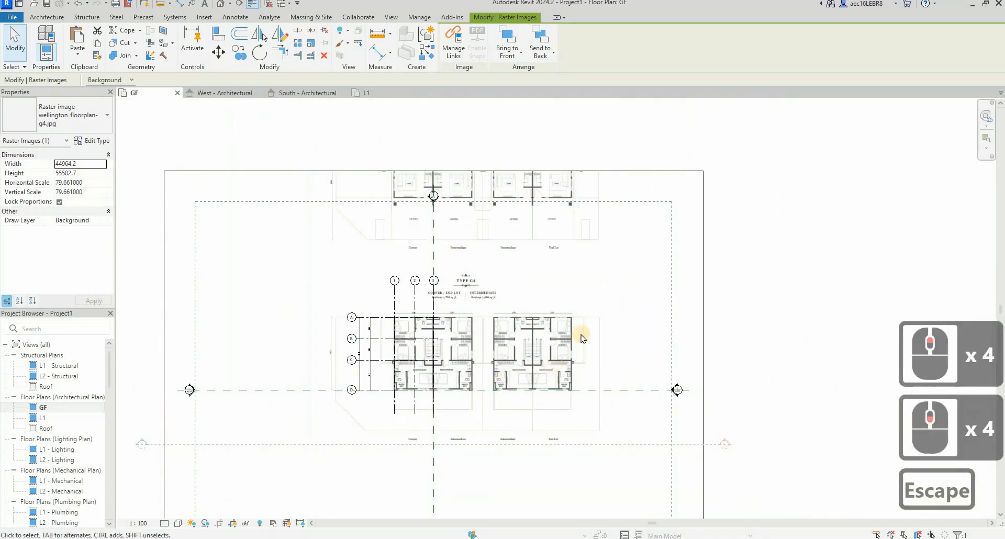
click(839, 347)
key(ctrl+c)
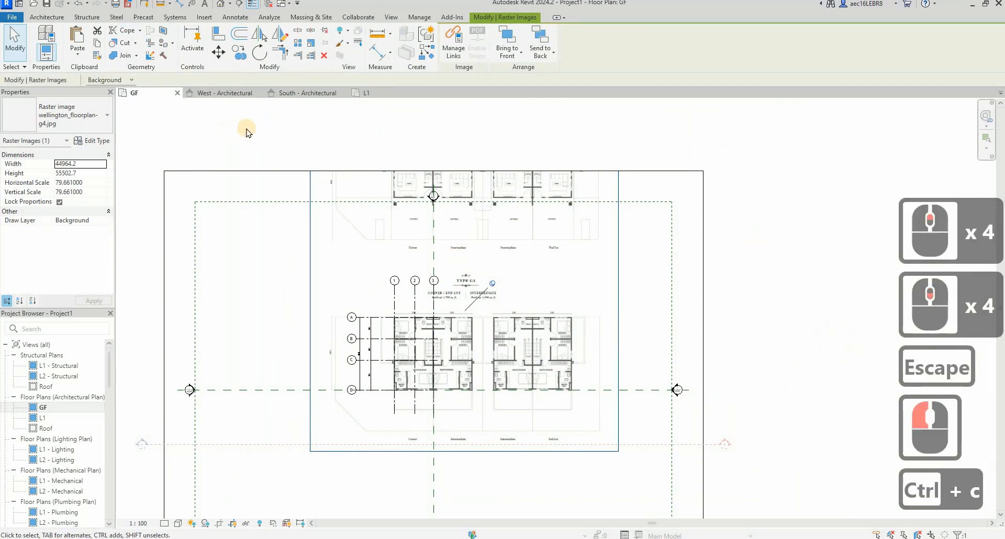
click(366, 94)
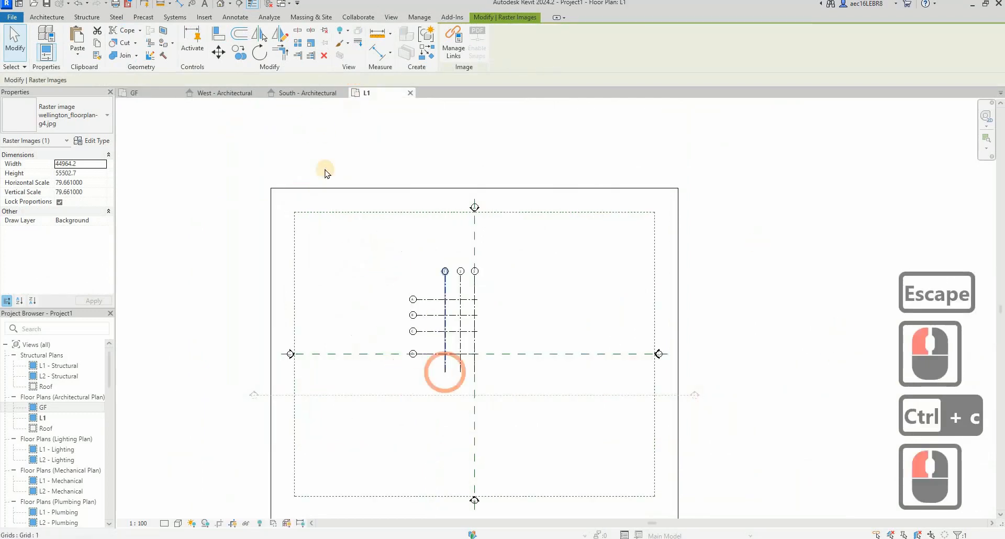
click(77, 53)
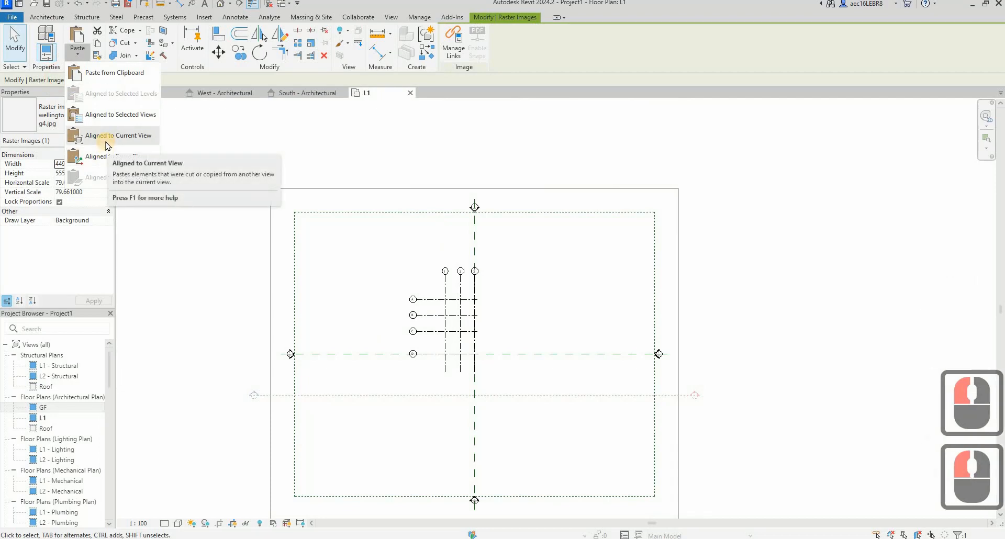
click(106, 137)
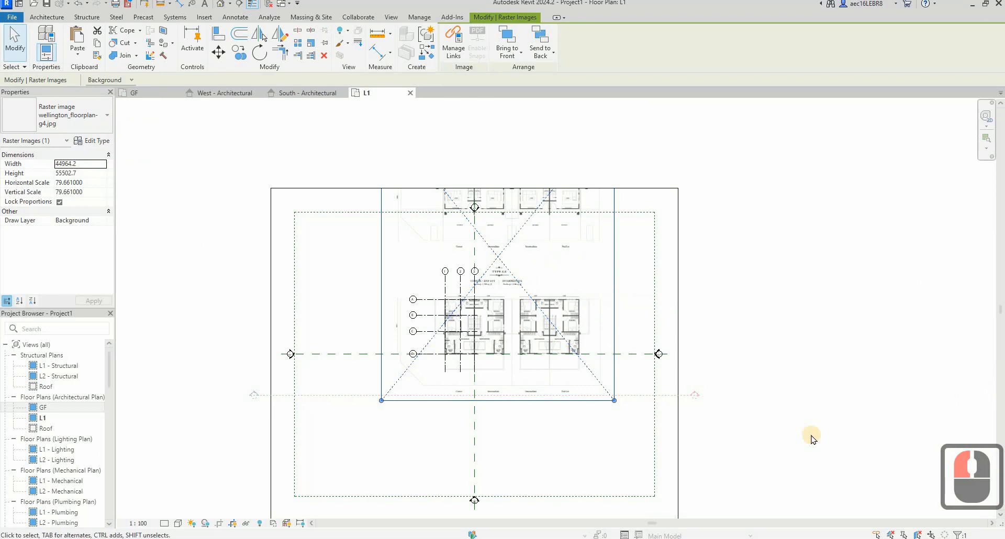
Pin the pasted floor plan image in the L1 view.
key(F9)
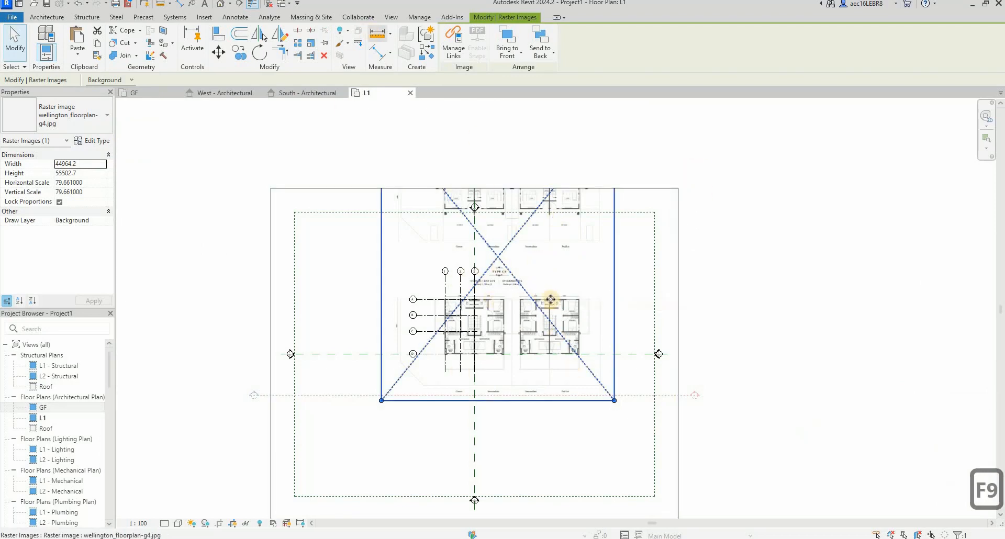
click(416, 284)
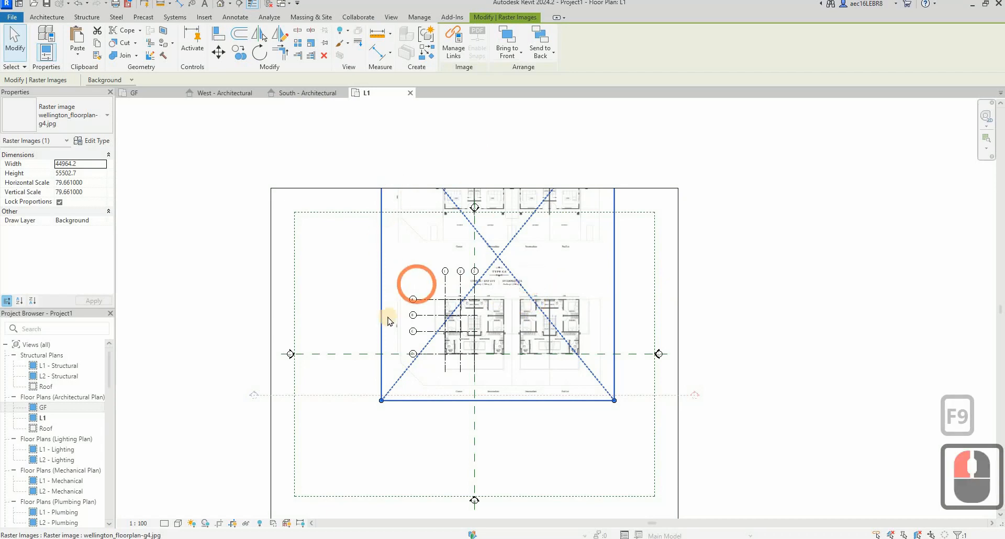
key(Escape)
click(545, 311)
click(339, 44)
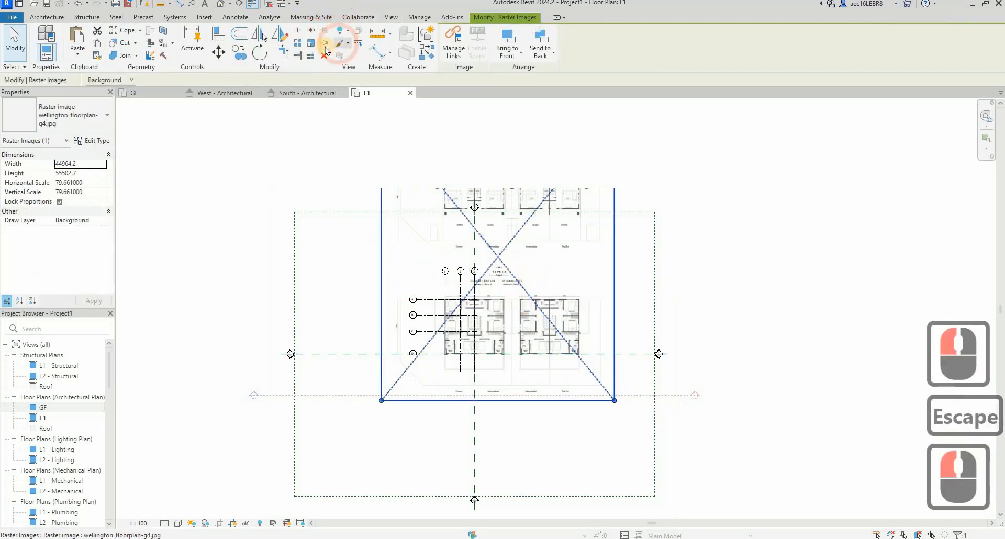
Return to the GF floor plan and unpin its wellington_floorplan-g4.jpg image.
click(220, 124)
click(170, 96)
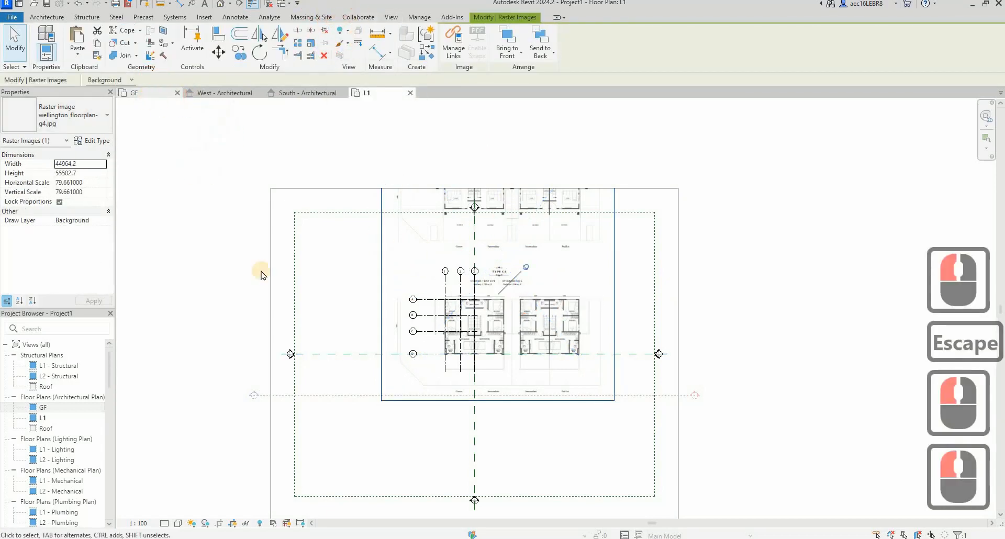
click(261, 270)
click(495, 283)
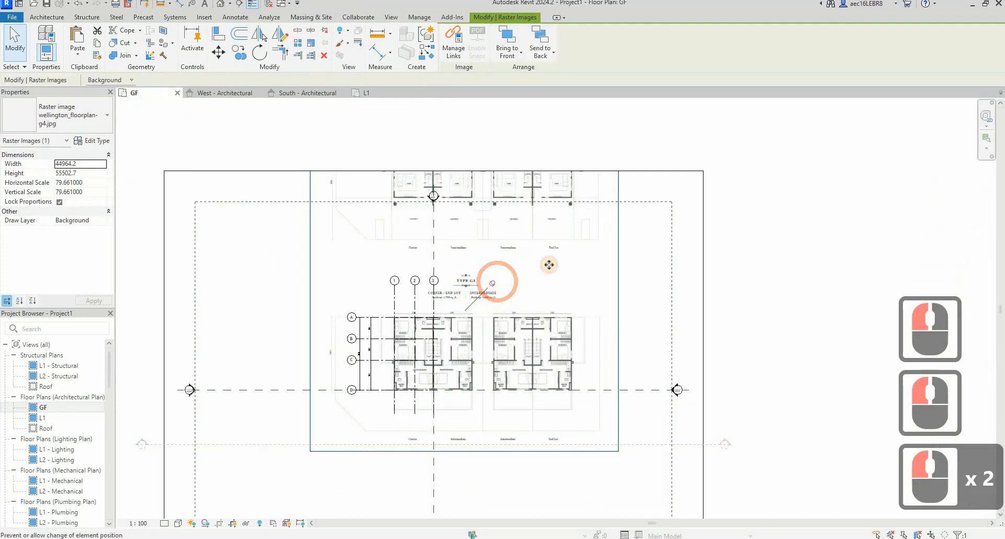
Move the GF image so the corner unit's outer wall corner beside the car porch lands on the intersection of grids 1 and D.
click(218, 51)
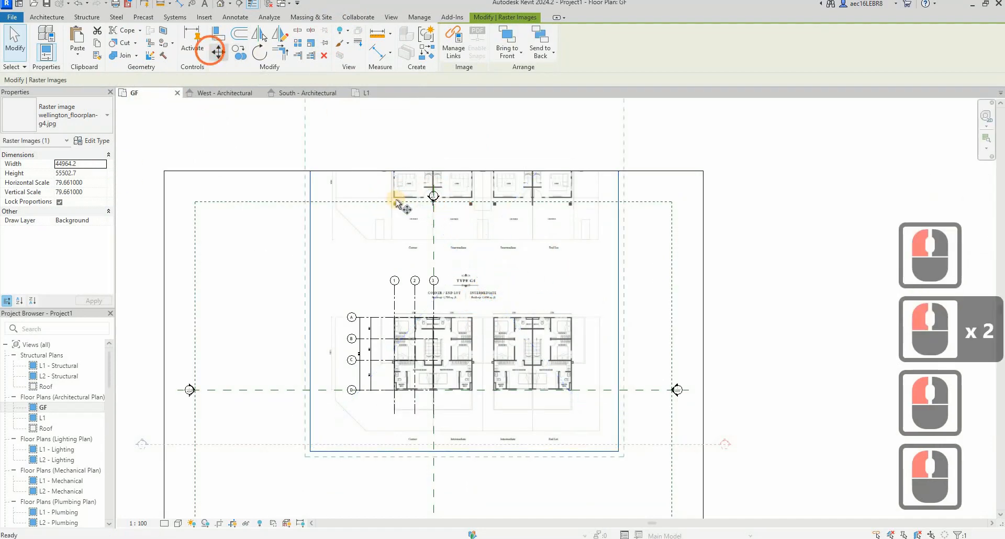
scroll(395, 198, up, 6)
scroll(412, 195, up, 4)
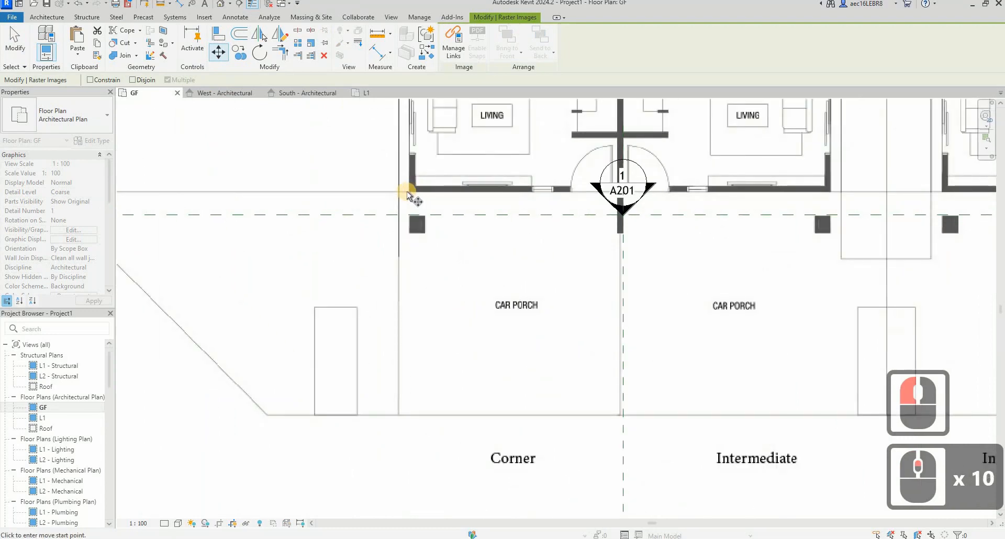
click(408, 178)
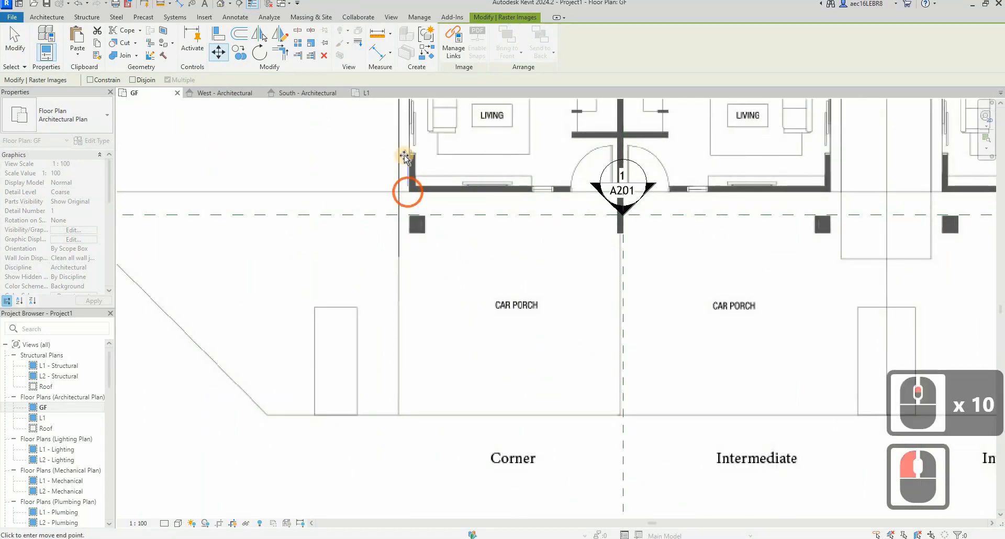
scroll(406, 173, down, 12)
scroll(401, 355, up, 5)
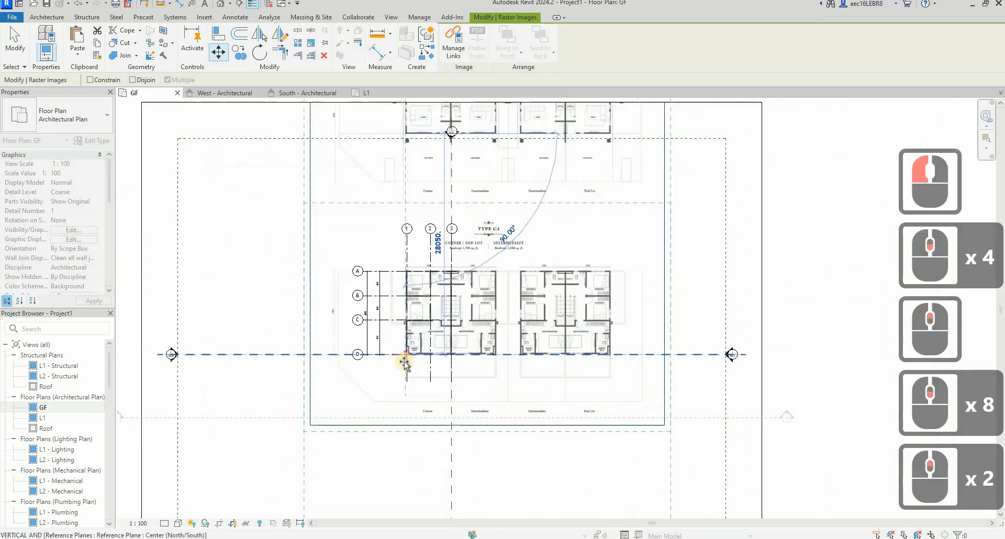
click(403, 355)
key(Escape)
key(Escape)
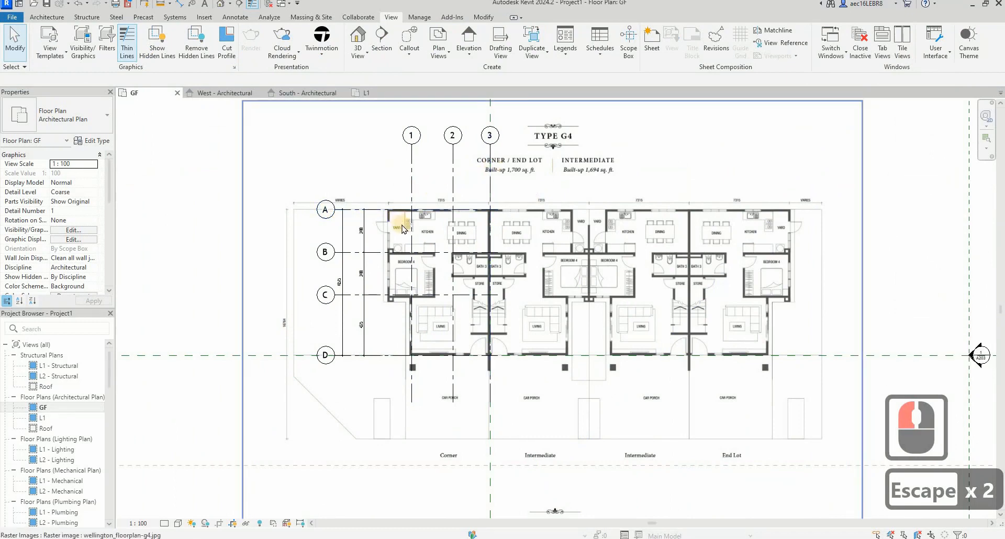
Pin the repositioned floor plan image in the GF view.
click(361, 262)
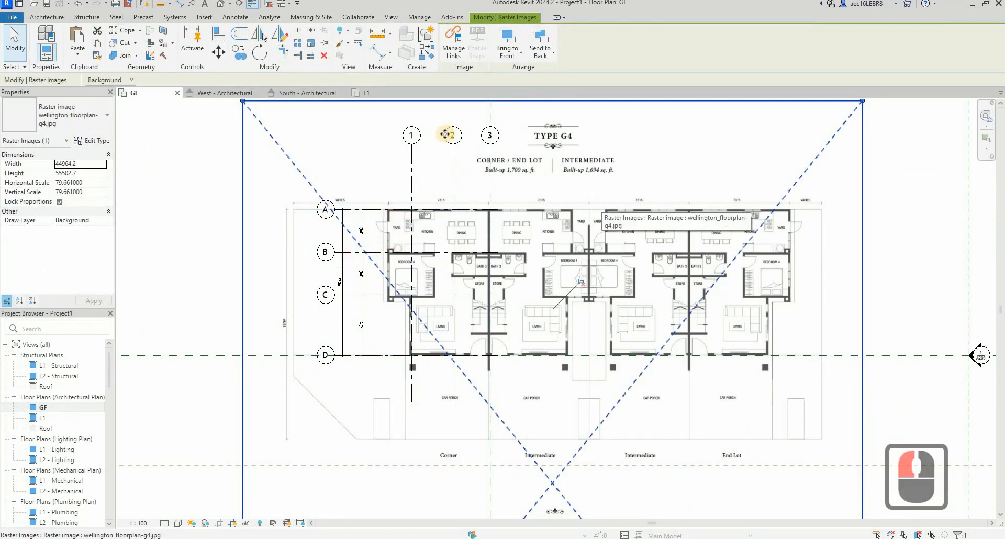
click(380, 95)
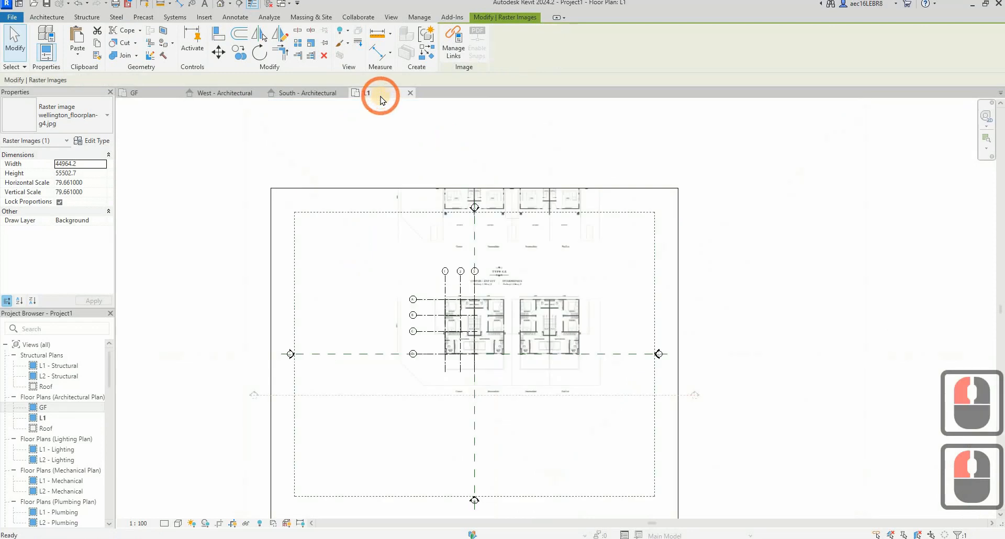
click(148, 93)
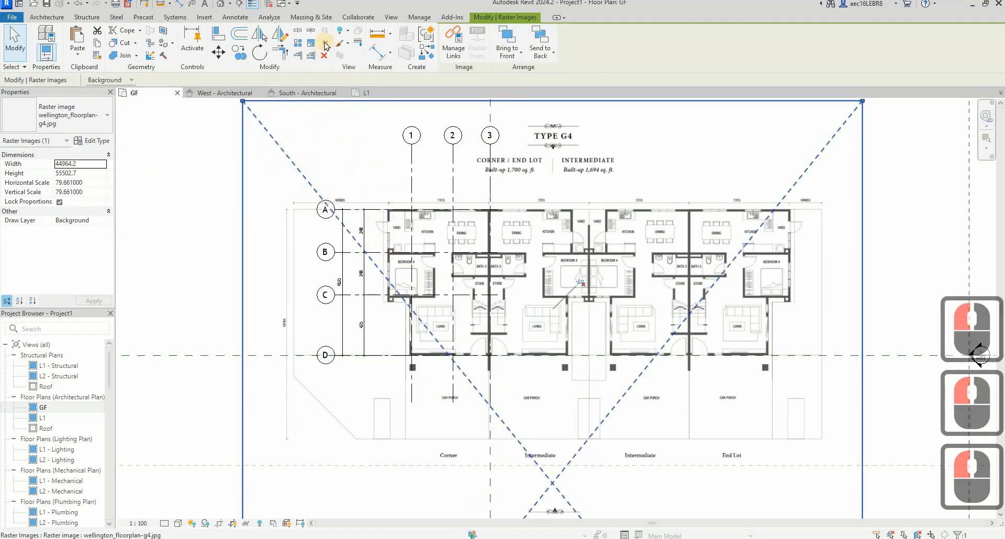
click(444, 325)
key(Escape)
Compare how the plan image sits against the grids in the GF and L1 floor plans.
scroll(444, 325, down, 4)
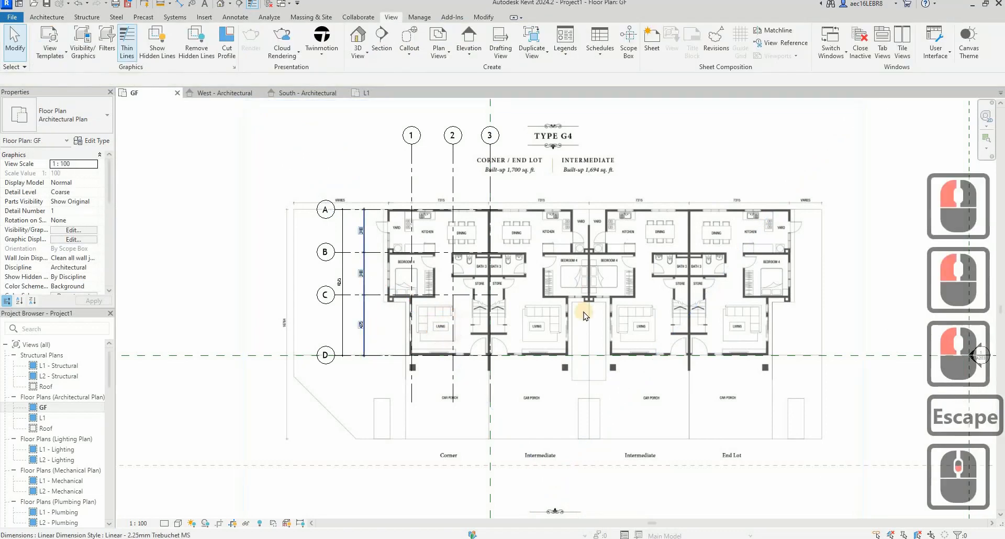
scroll(404, 314, down, 6)
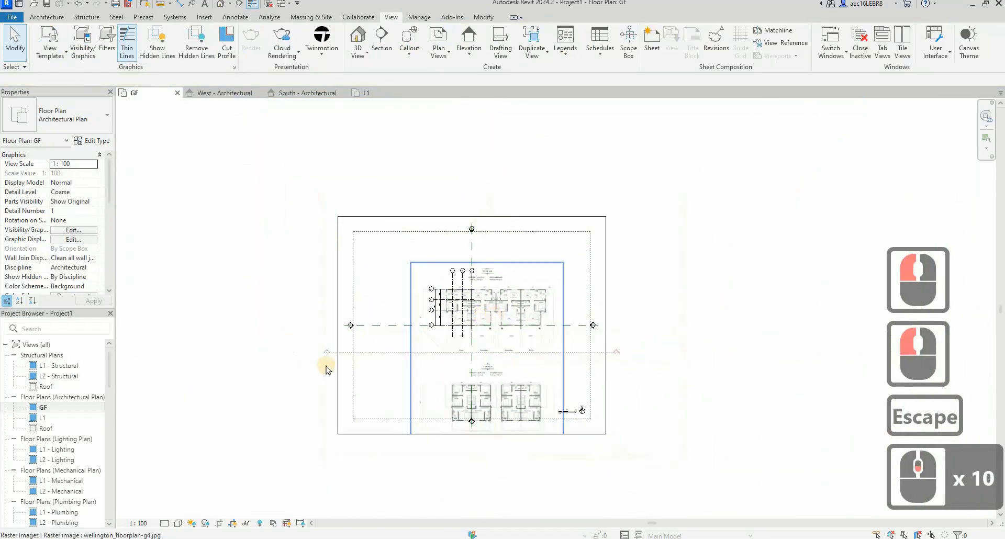
scroll(443, 270, up, 3)
scroll(443, 270, up, 1)
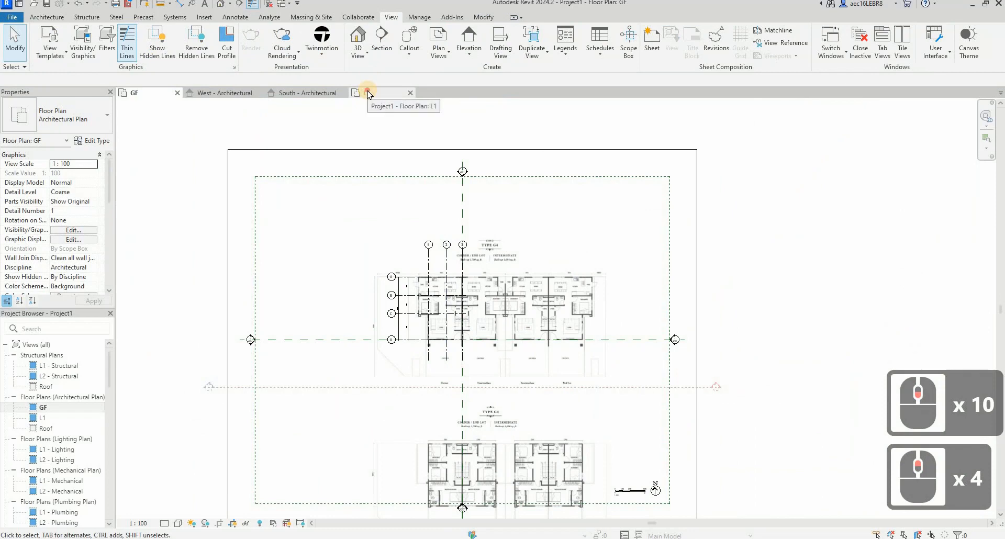
click(368, 95)
click(504, 308)
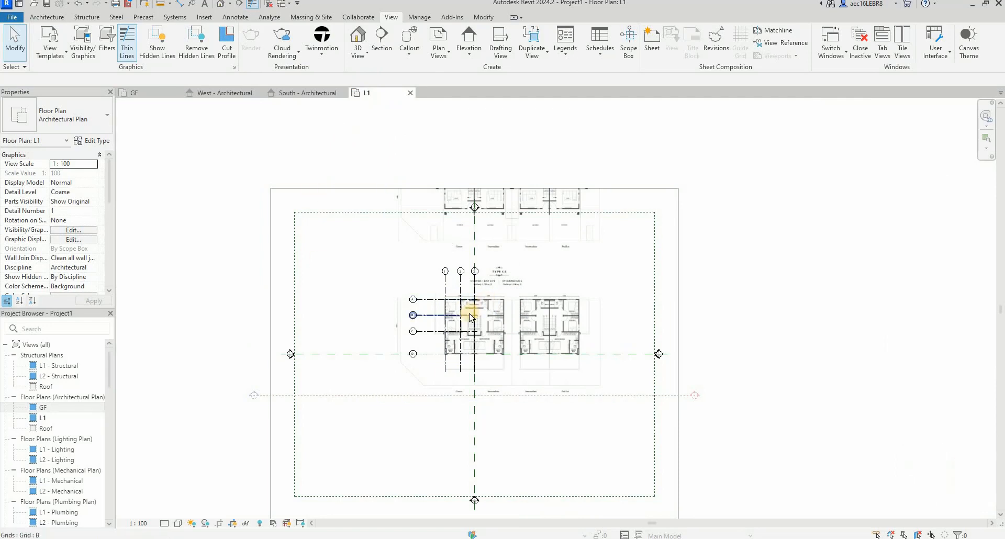
scroll(469, 309, up, 1)
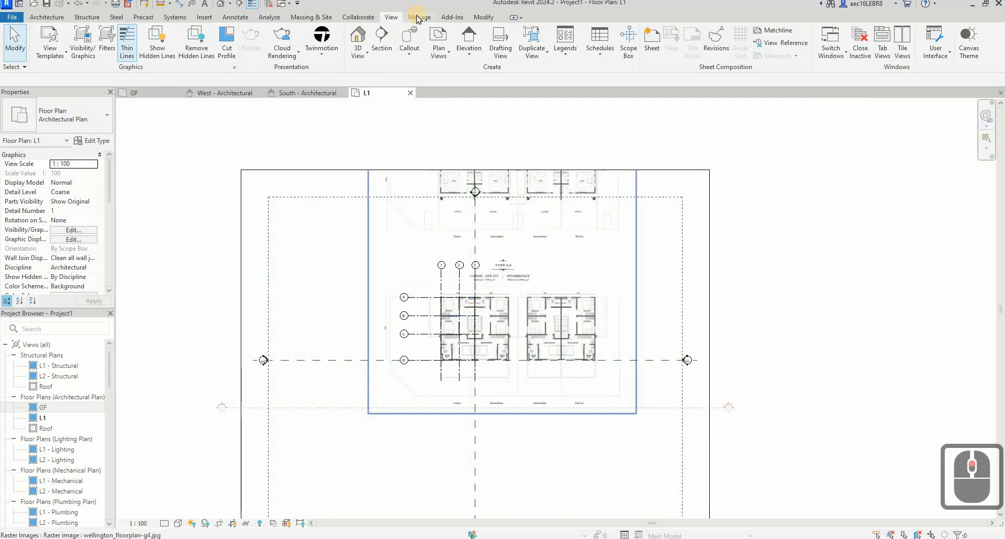
Open the project units and examine the disciplines and the unit choices for the Length format, leaving the format unchanged.
click(417, 17)
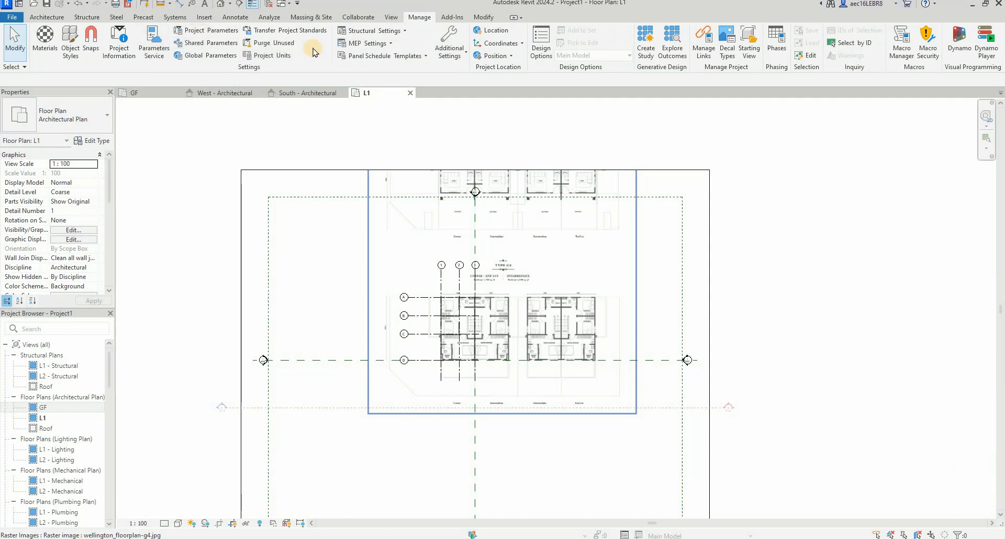
click(278, 58)
click(526, 174)
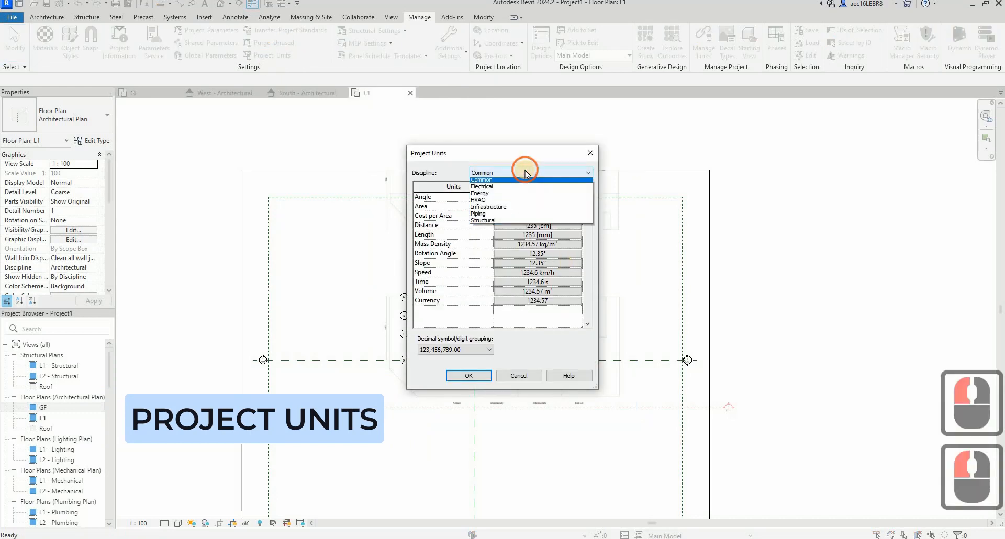
click(415, 184)
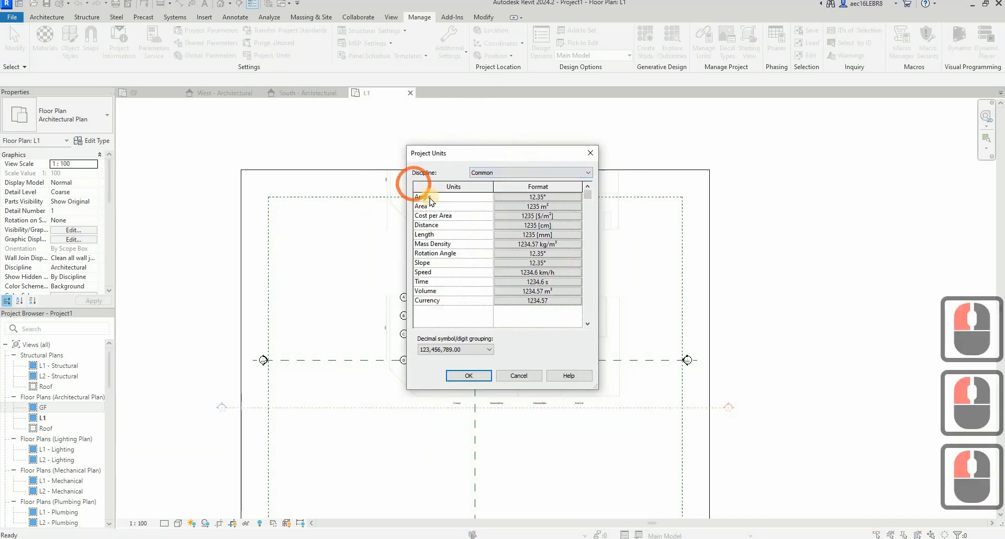
click(539, 234)
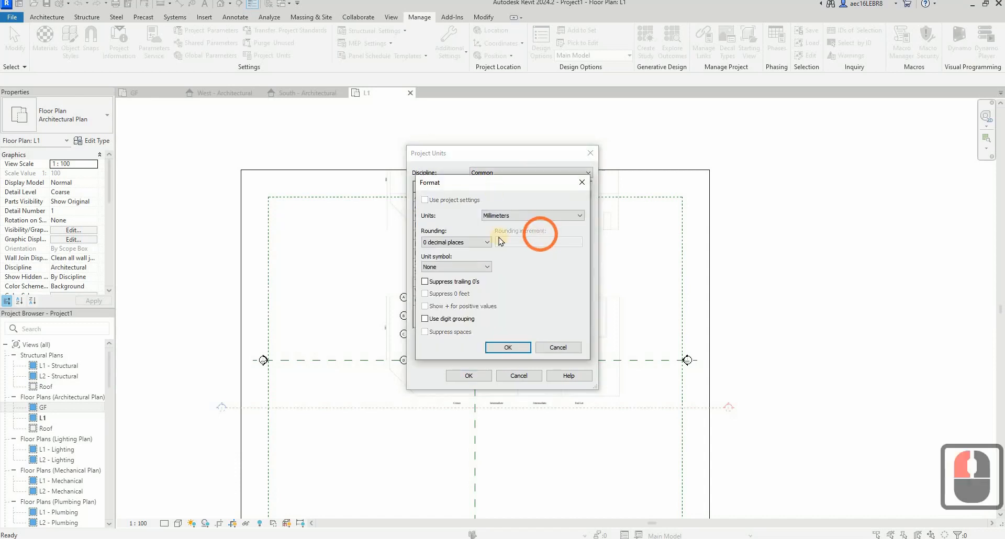
click(559, 215)
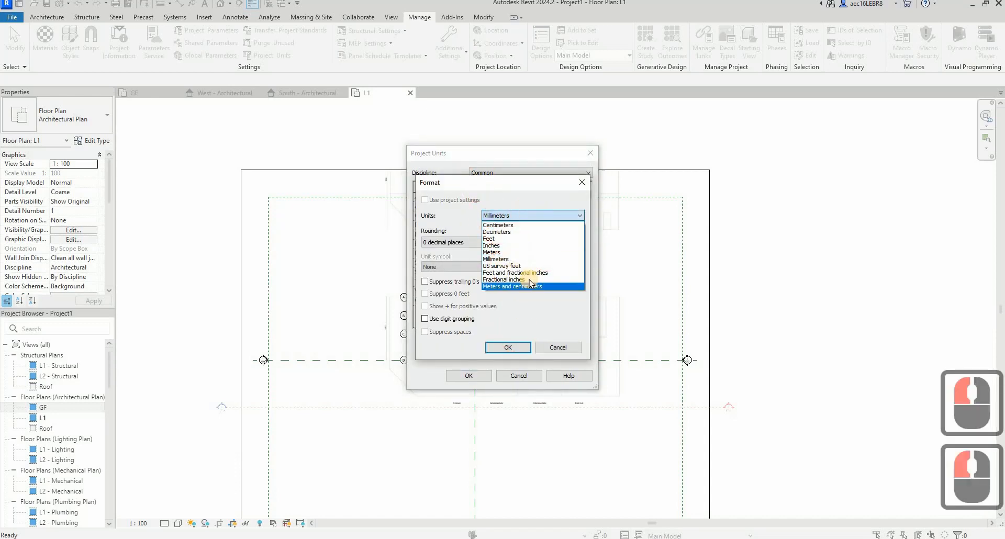
click(582, 183)
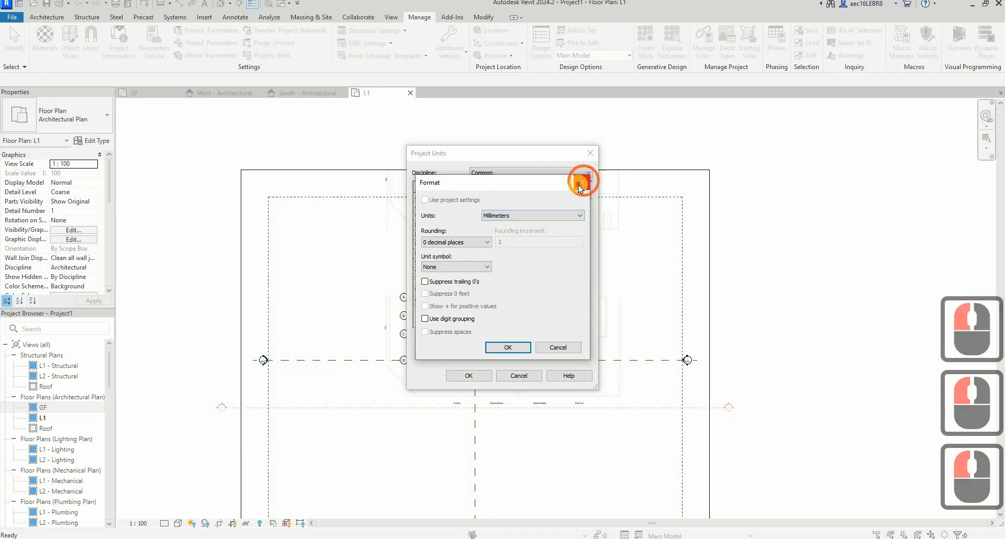
click(582, 182)
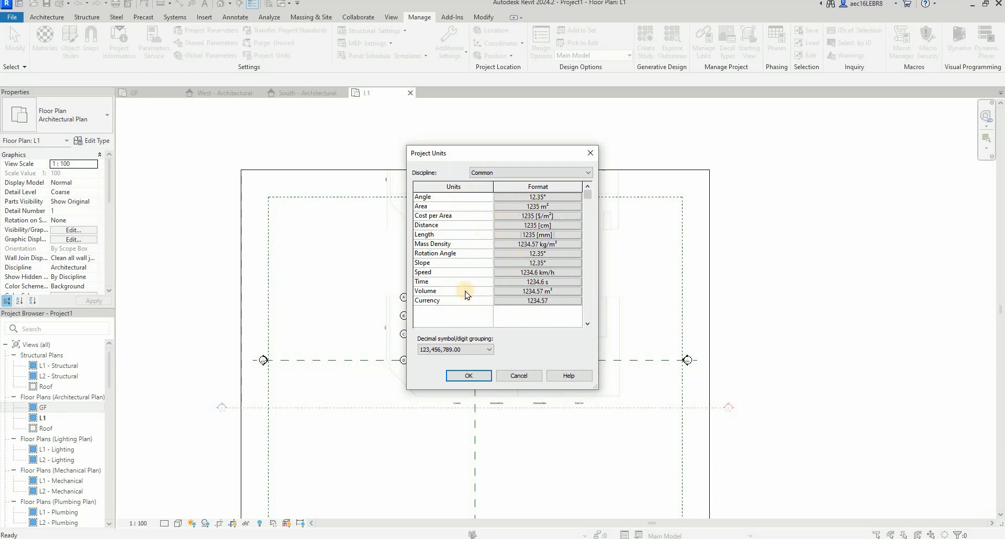
Examine the HVAC discipline's unit formats in the project units, then close the dialog without changing anything.
click(536, 173)
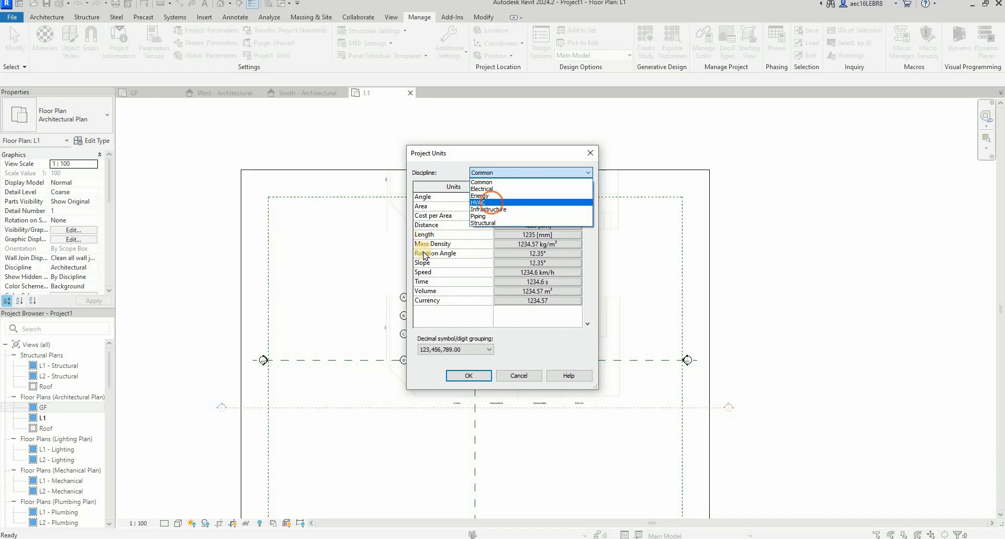
click(492, 203)
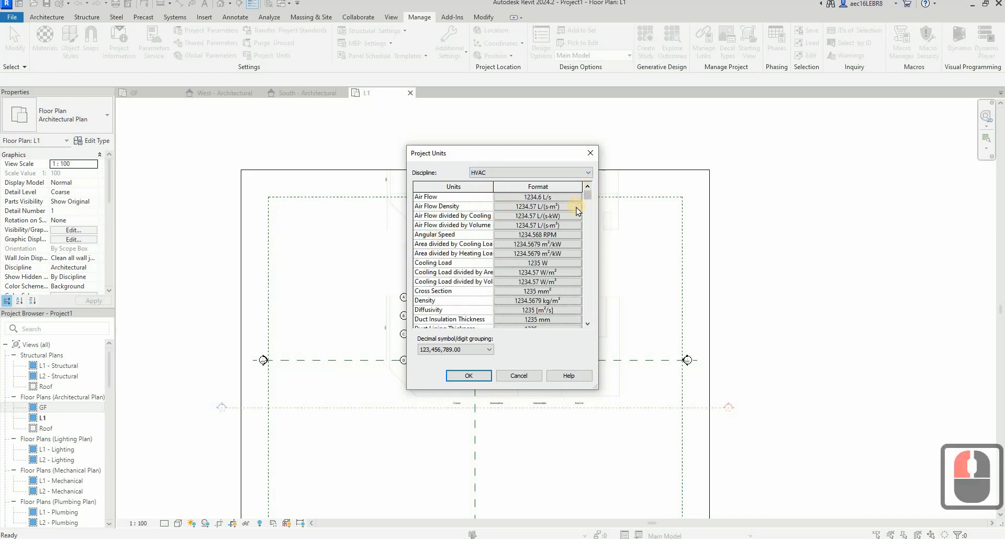
scroll(576, 210, up, 3)
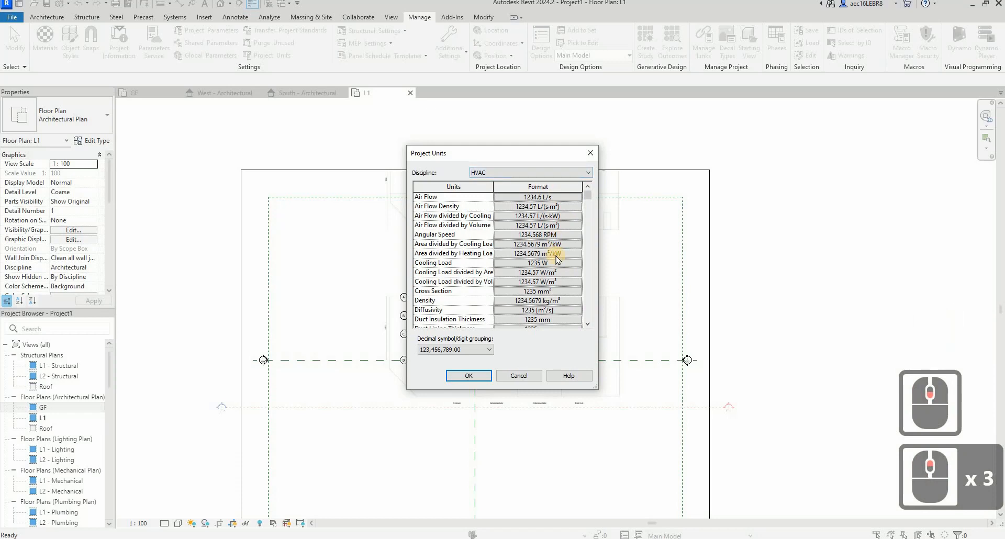
scroll(557, 260, down, 1)
scroll(557, 260, down, 2)
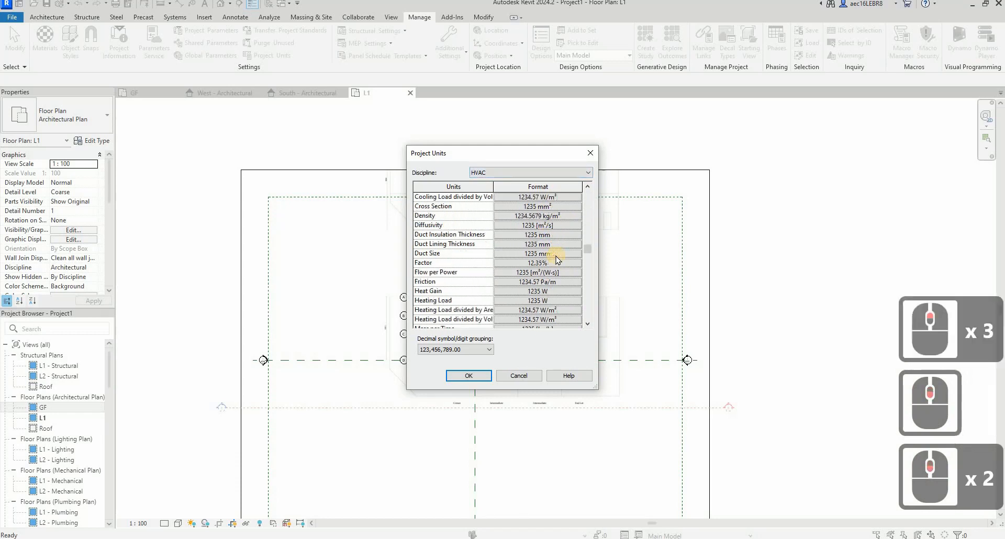
scroll(557, 260, down, 1)
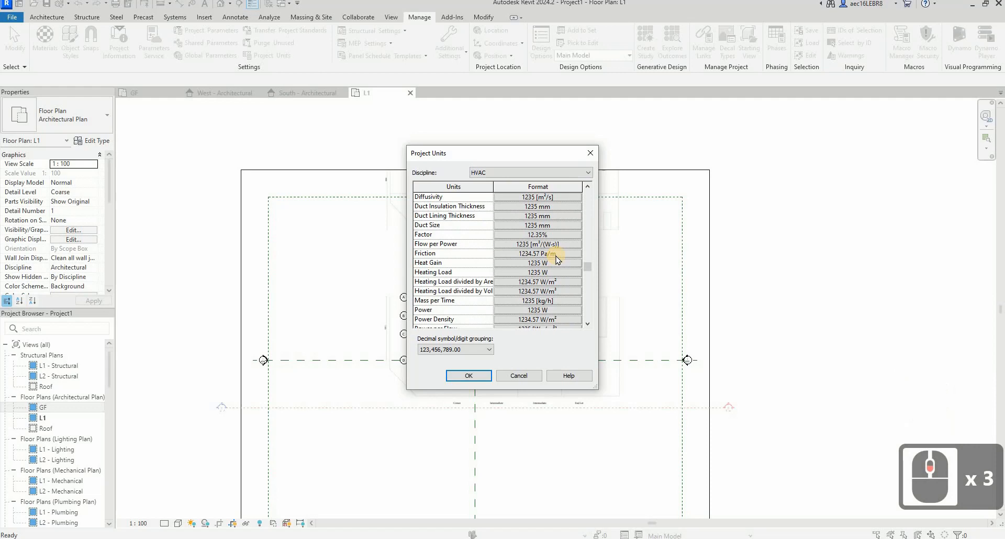
scroll(558, 259, down, 3)
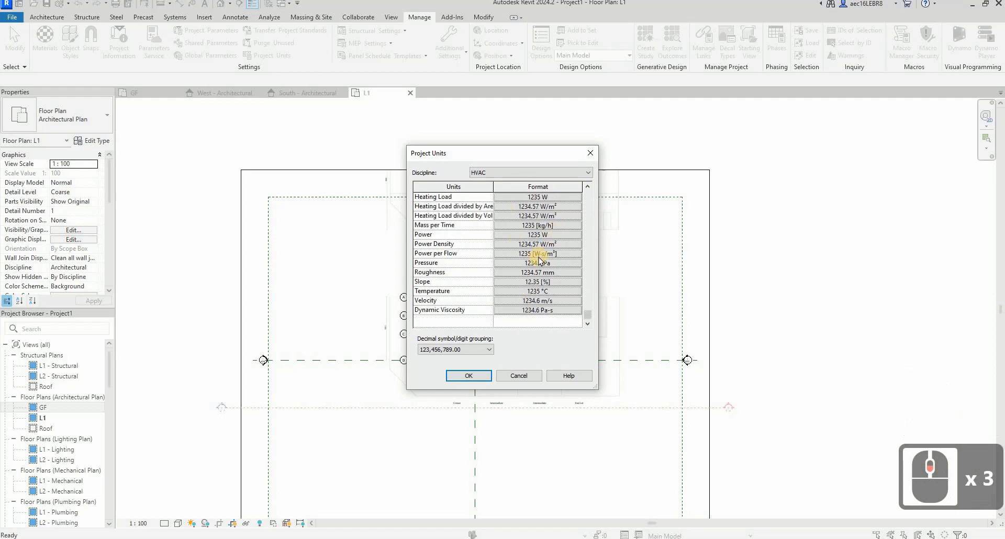
scroll(539, 259, up, 9)
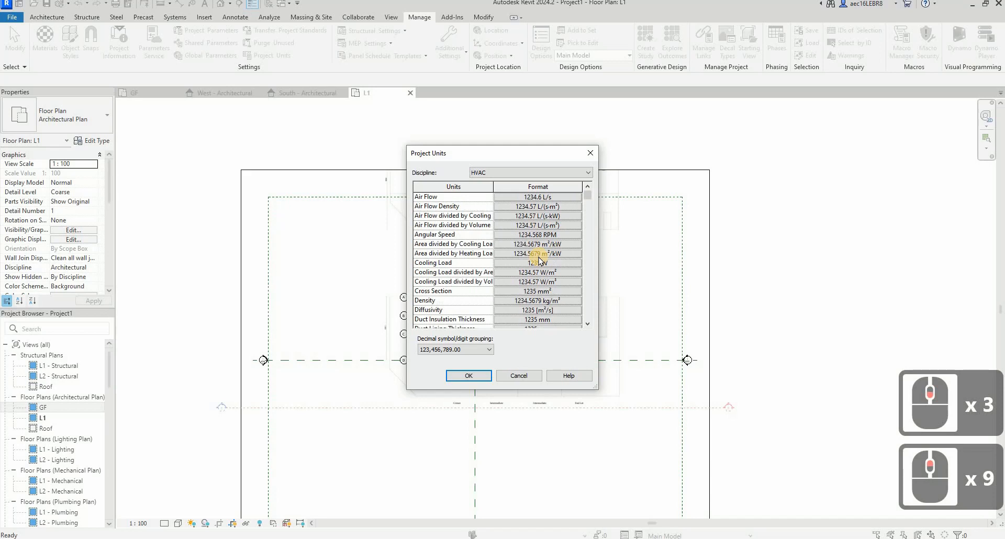
click(594, 153)
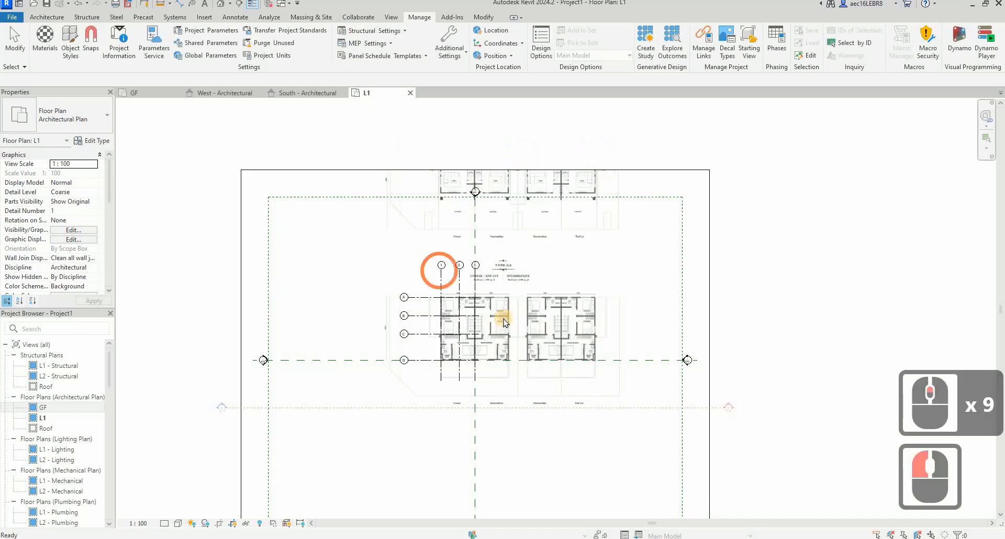
key(Escape)
Open the default 3D view and orbit around the model to inspect the grids and levels.
scroll(399, 285, down, 3)
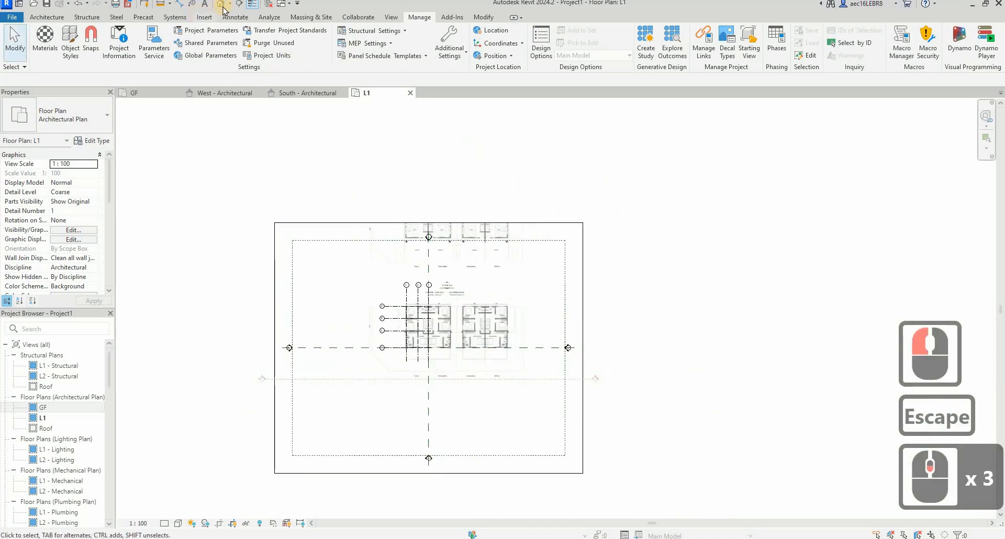
click(518, 250)
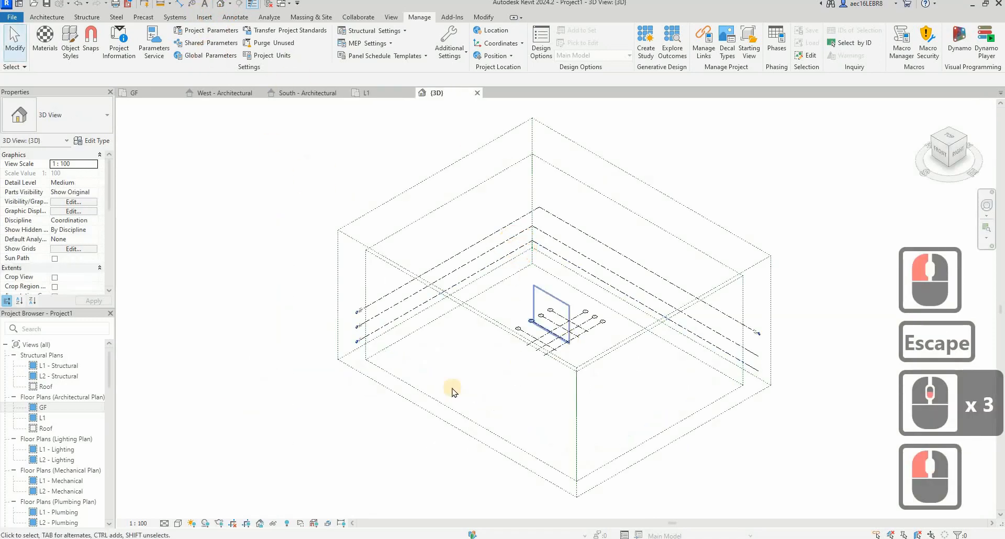
scroll(521, 373, up, 4)
shift+middle_drag(532, 251, 442, 354)
shift+middle_drag(509, 410, 507, 407)
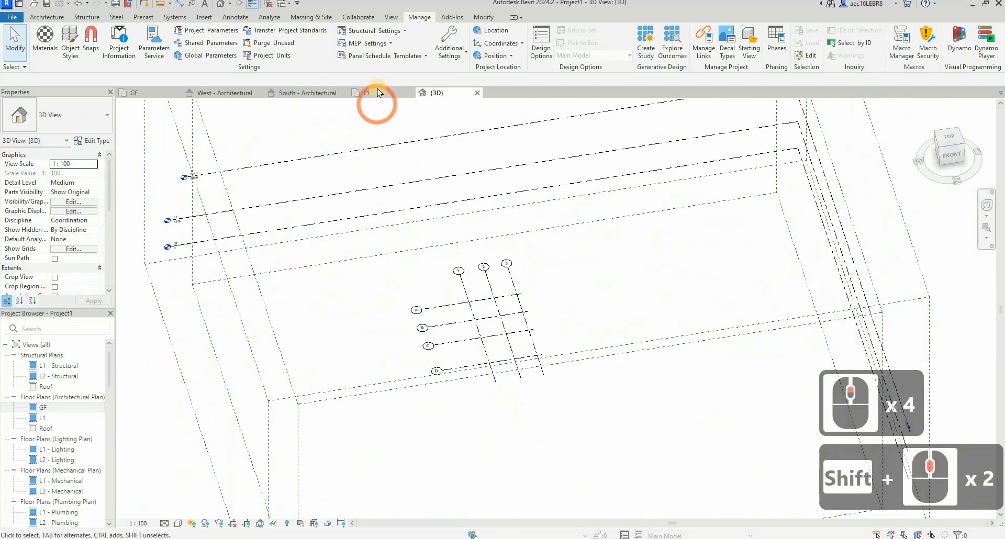
Return to the L1 floor plan and inspect the Type G4 plan image around grids 1–3 and A–D.
click(382, 95)
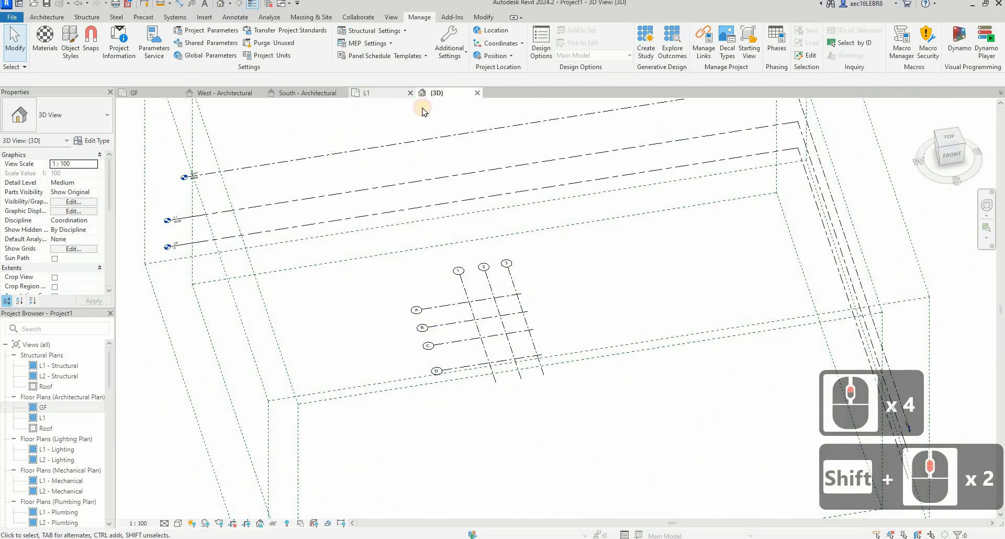
scroll(382, 320, up, 5)
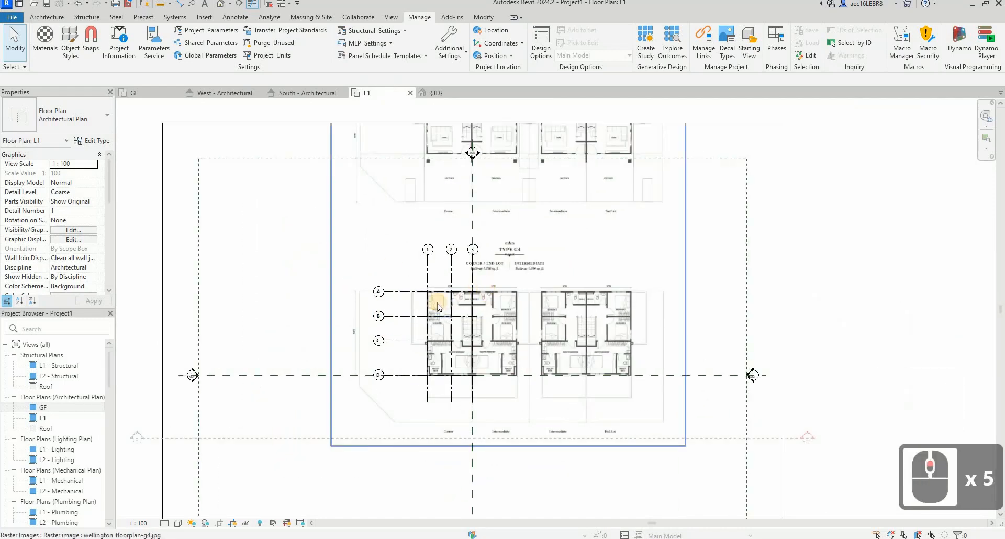
scroll(436, 302, up, 1)
scroll(439, 301, up, 4)
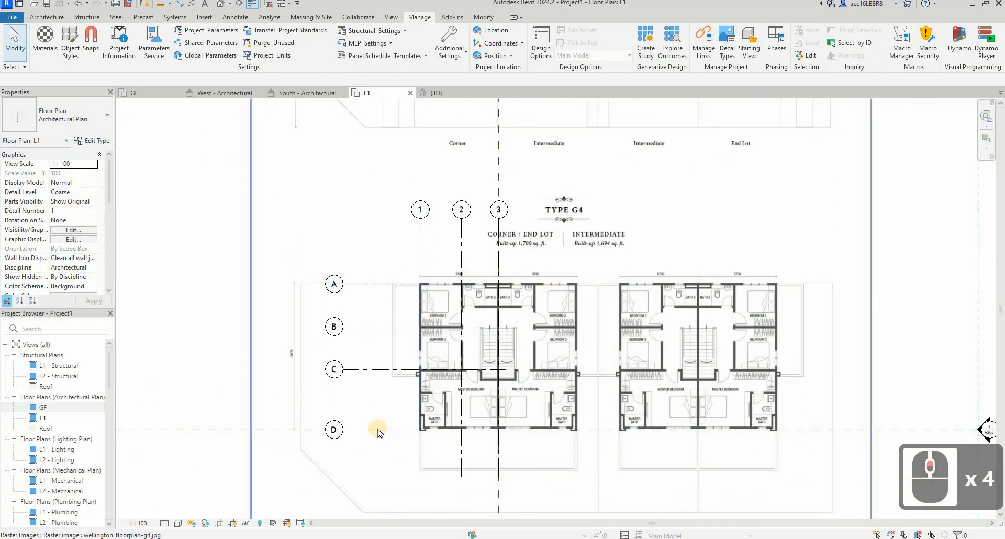